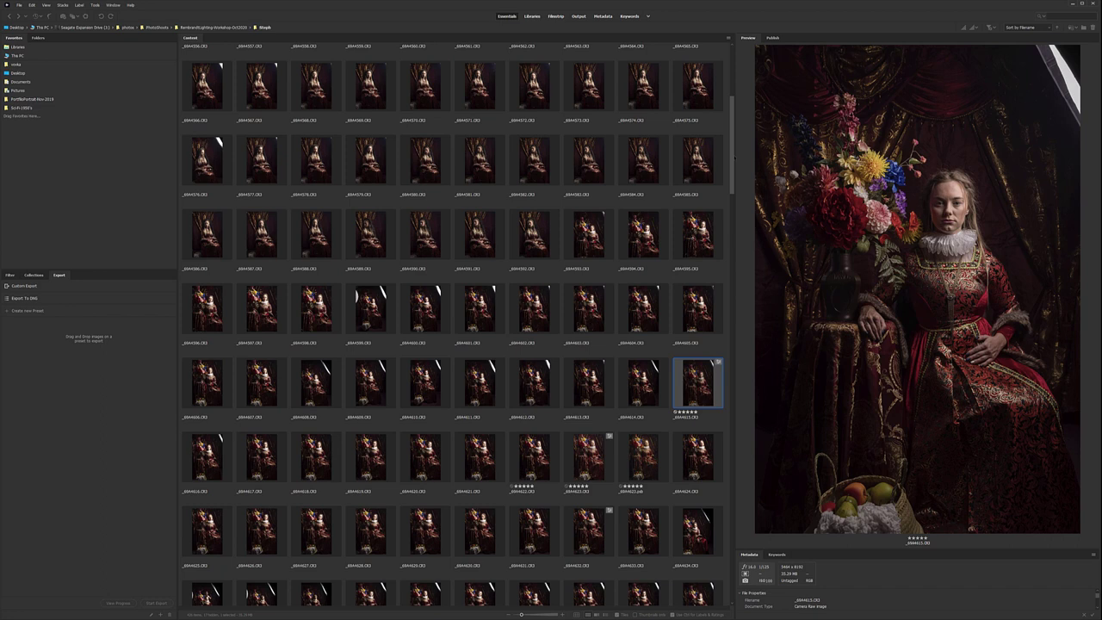
Preview the unrated frame _69A4642.CR3 for comparison and reselect the five-star frame _69A4615.CR3.
{"action": "scroll", "coordinate": [452, 325], "scroll_direction": "down", "scroll_amount": 3}
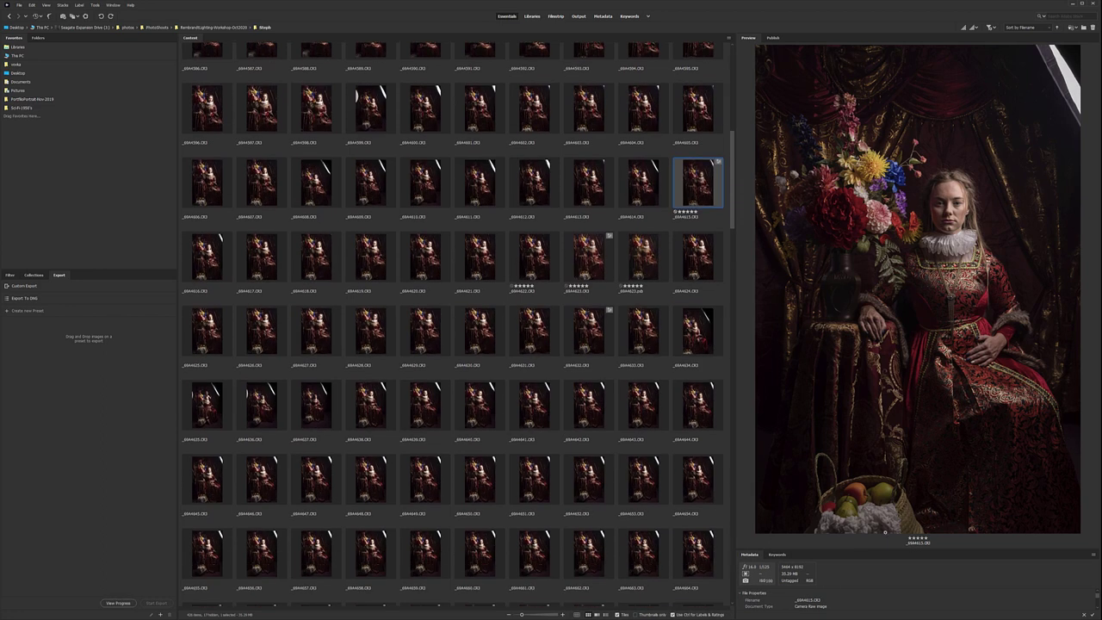
{"action": "left_click", "coordinate": [602, 402]}
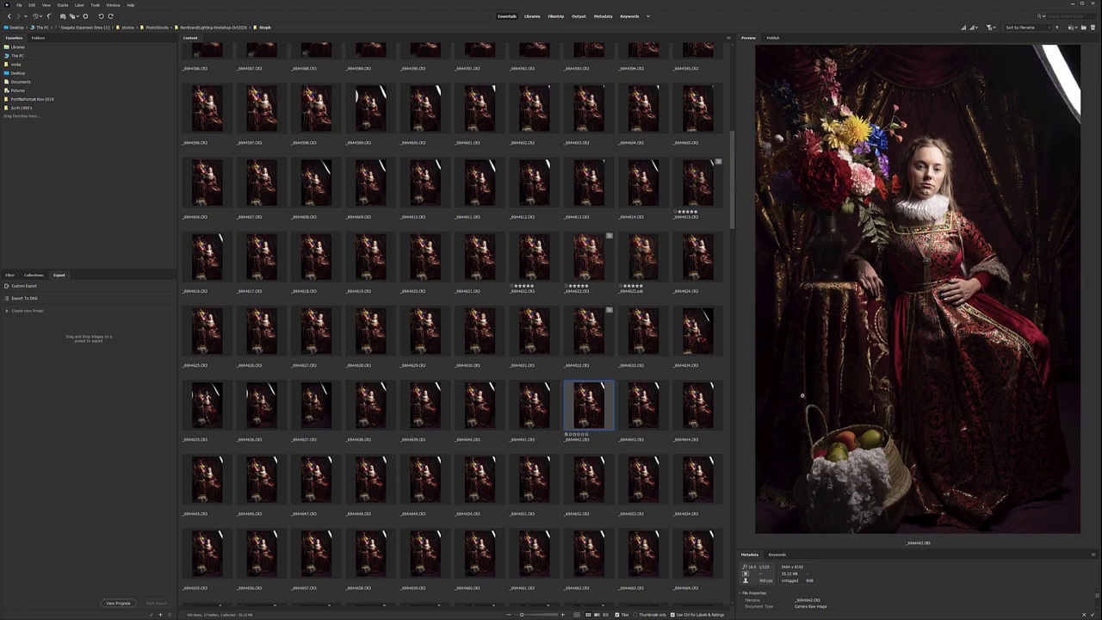
{"action": "scroll", "coordinate": [451, 326], "scroll_direction": "up", "scroll_amount": 1}
{"action": "left_click", "coordinate": [697, 253]}
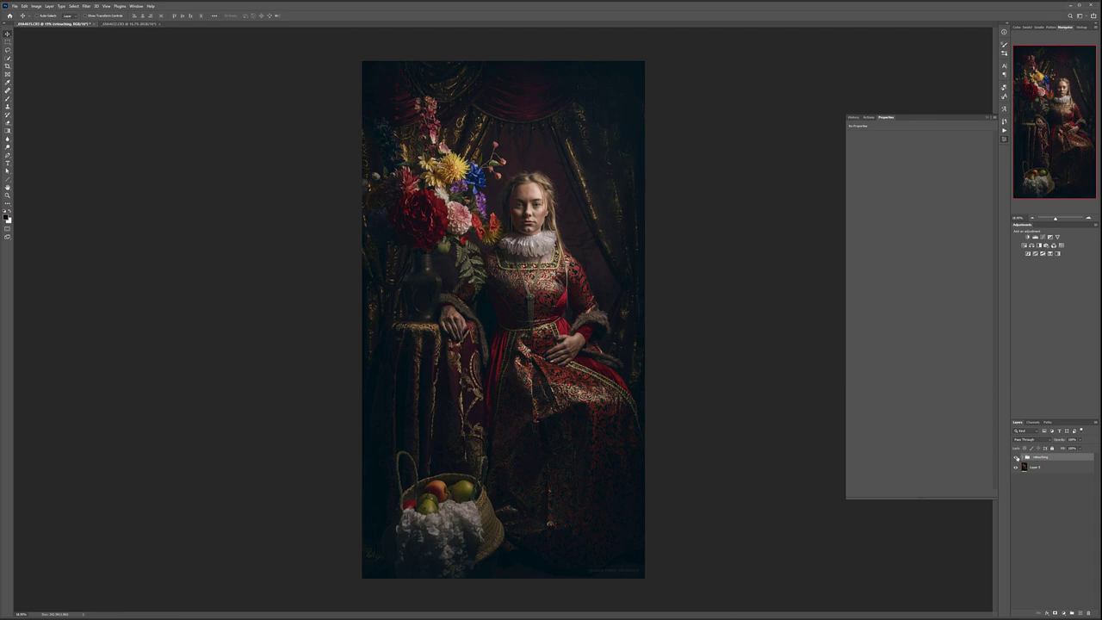
Switch to Photoshop and toggle the retouching group's visibility to compare the portrait before and after editing.
{"action": "left_click", "coordinate": [1015, 457]}
{"action": "left_click", "coordinate": [1016, 458]}
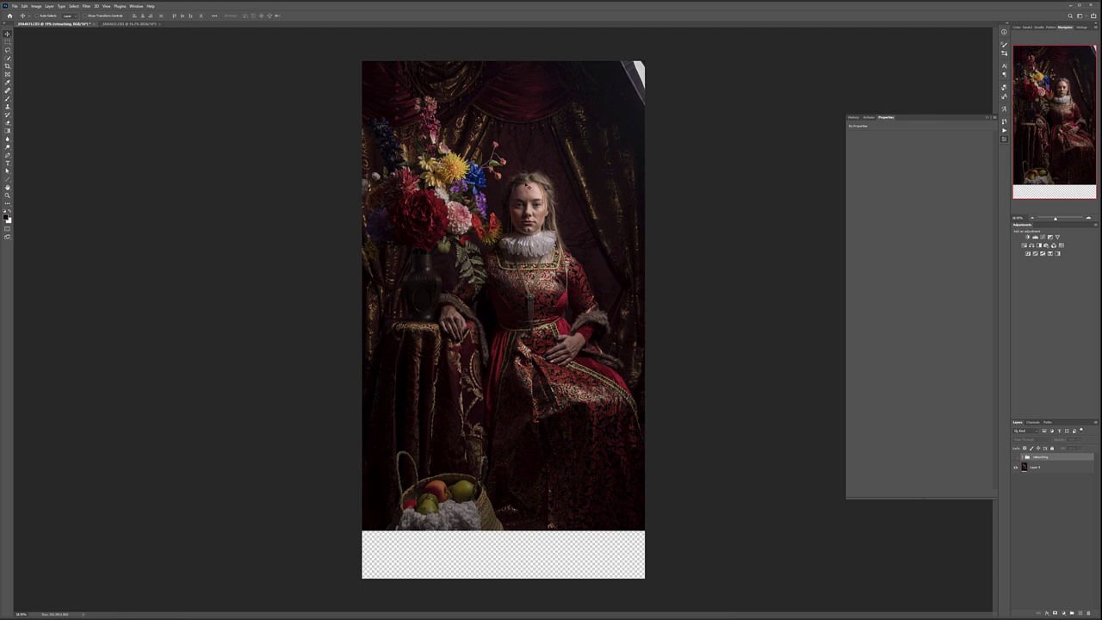
{"action": "left_click", "coordinate": [1015, 457]}
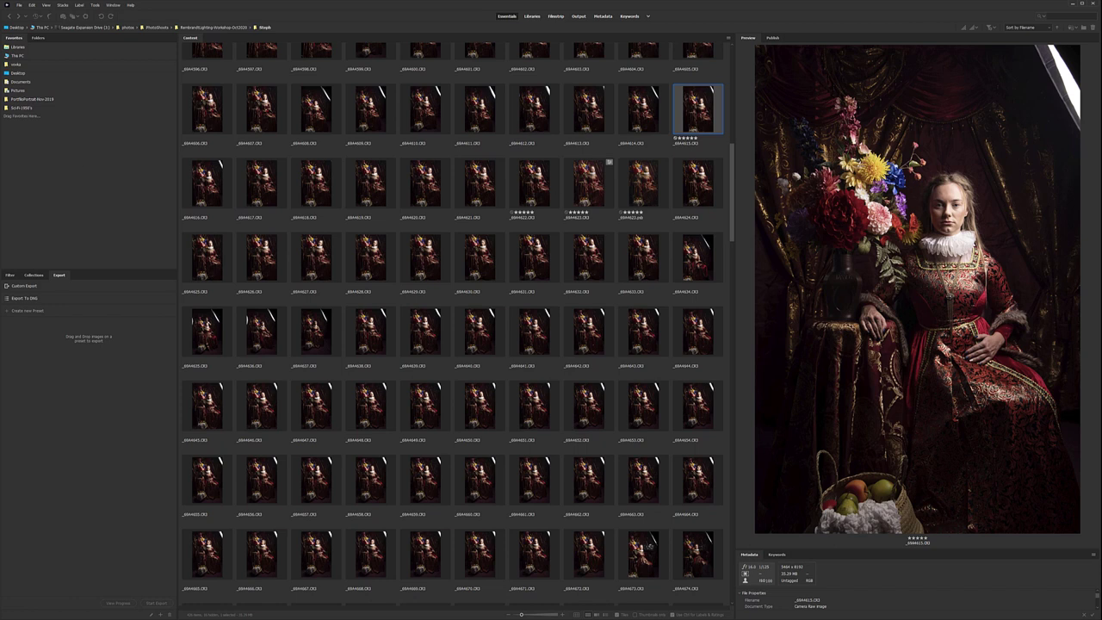
Preview the consecutive frames from _69A4612.CR3 to _69A4630.CR3 in Bridge, comparing pose, expression and lighting.
{"action": "left_click", "coordinate": [534, 109]}
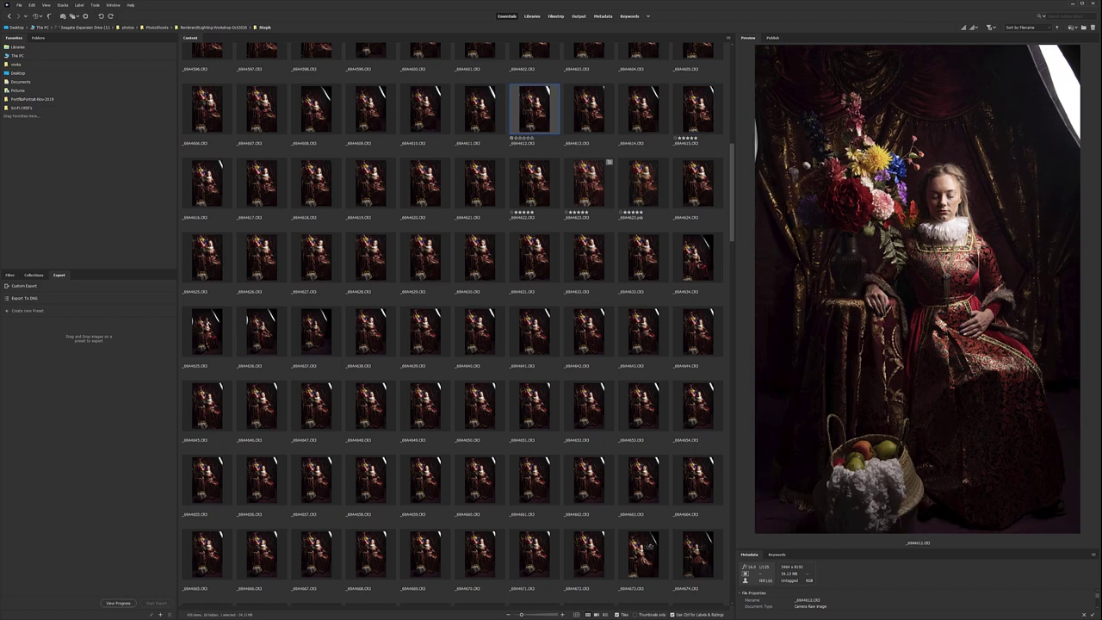
{"action": "key", "text": "Right"}
{"action": "key", "text": "Right"}
{"action": "key", "text": "Right"}
{"action": "key", "text": "Right"}
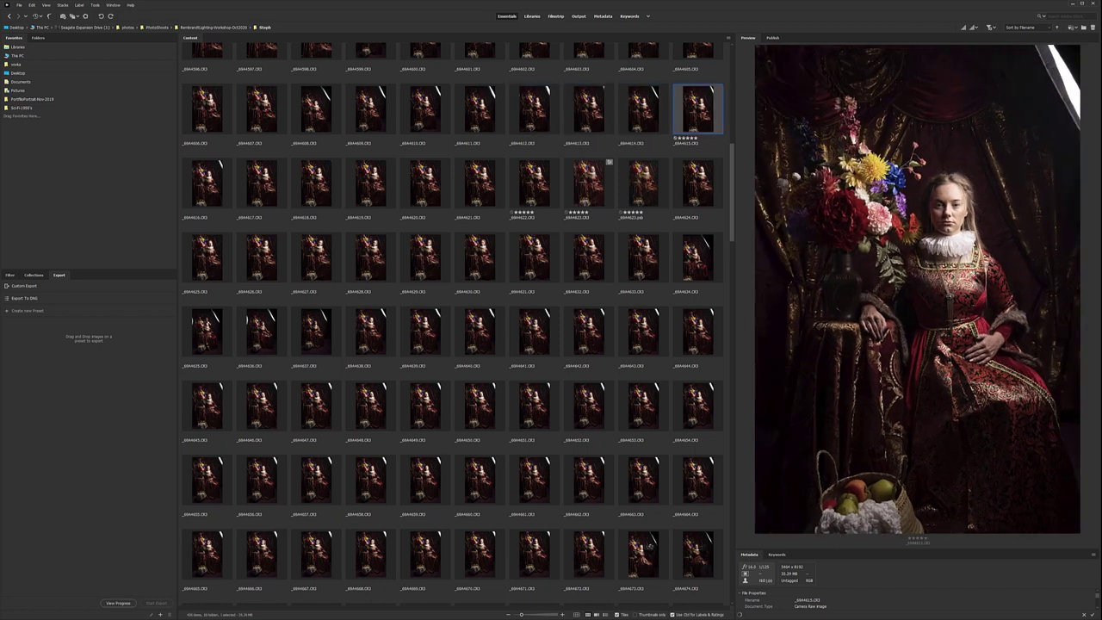
{"action": "key", "text": "Right"}
{"action": "key", "text": "Right"}
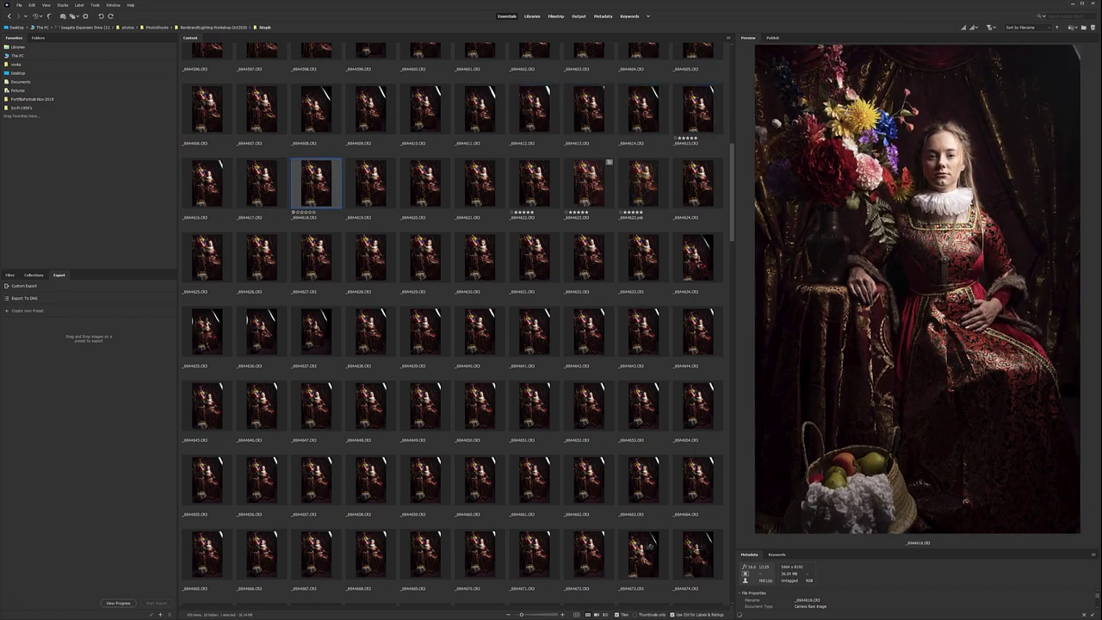
{"action": "key", "text": "Right"}
{"action": "key", "text": "Right"}
{"action": "key", "text": "Right"}
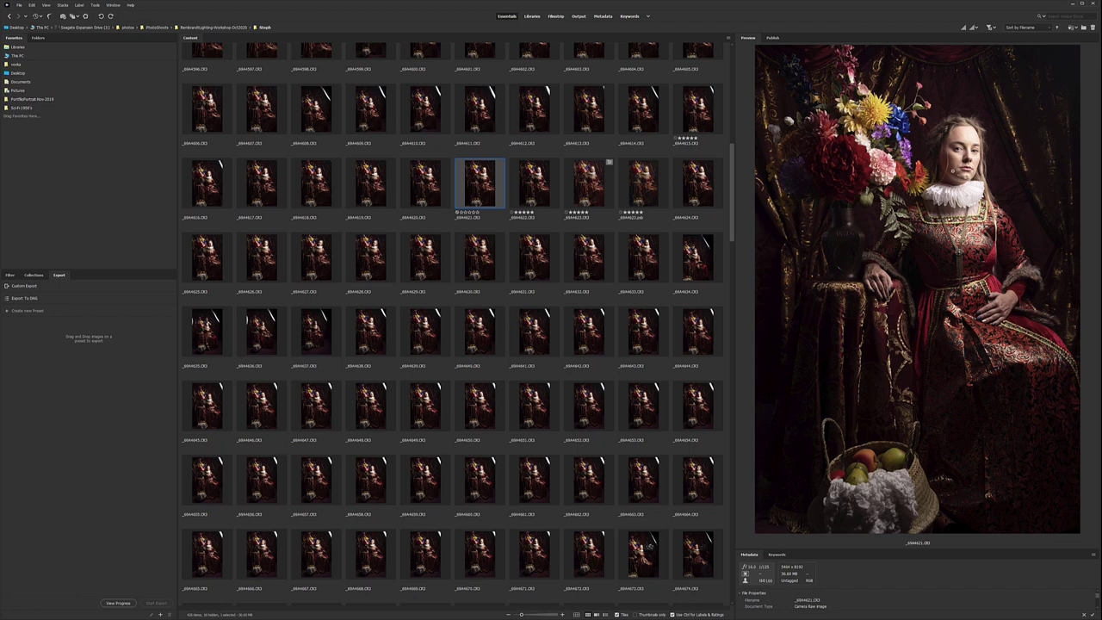
{"action": "key", "text": "Right"}
{"action": "key", "text": "Right"}
{"action": "key", "text": "Right"}
{"action": "key", "text": "Right"}
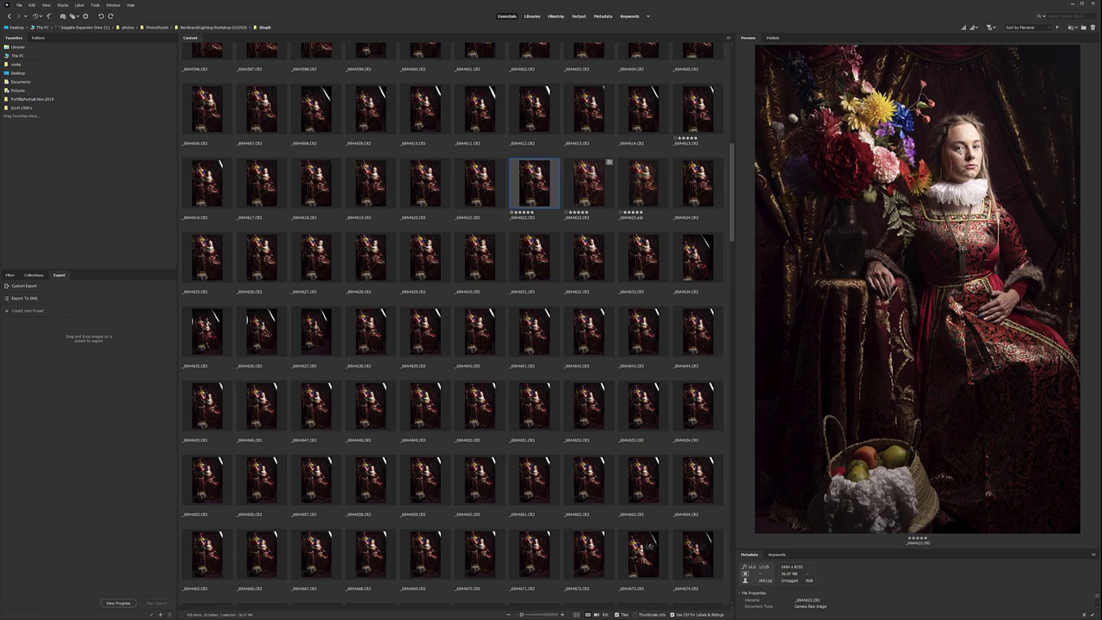
{"action": "key", "text": "Right"}
{"action": "key", "text": "Right"}
{"action": "key", "text": "Right"}
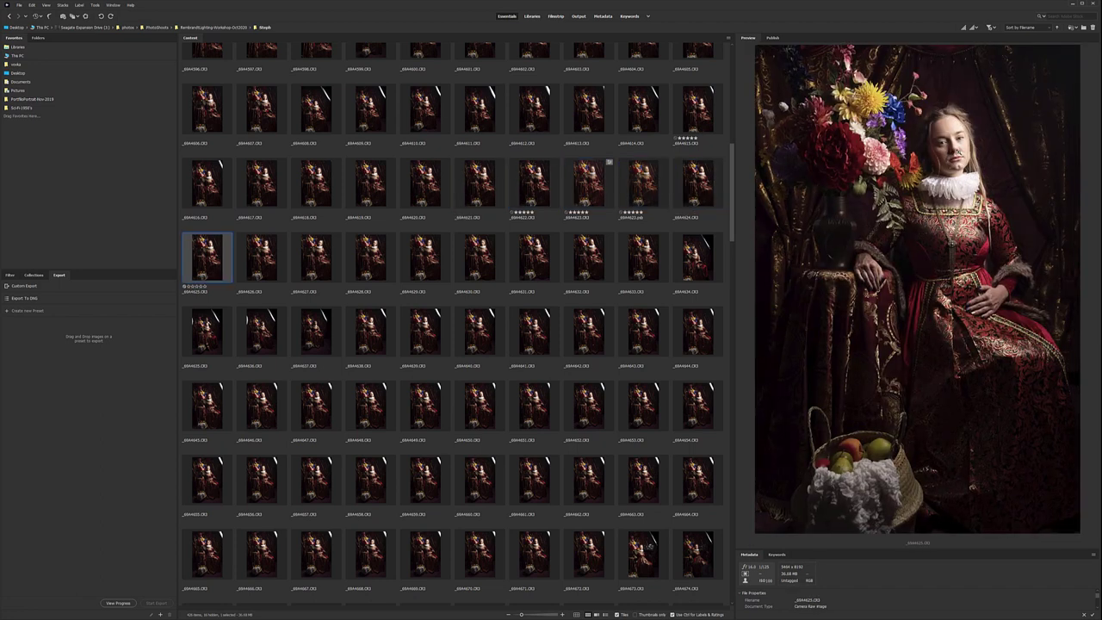
{"action": "key", "text": "Right"}
{"action": "key", "text": "Right"}
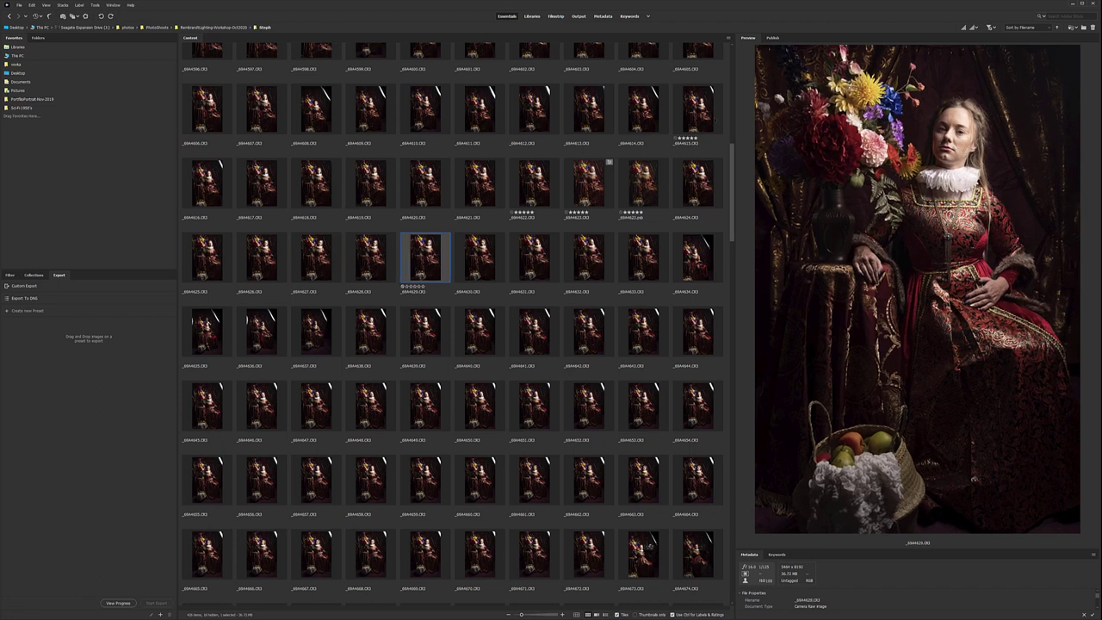
{"action": "key", "text": "Right"}
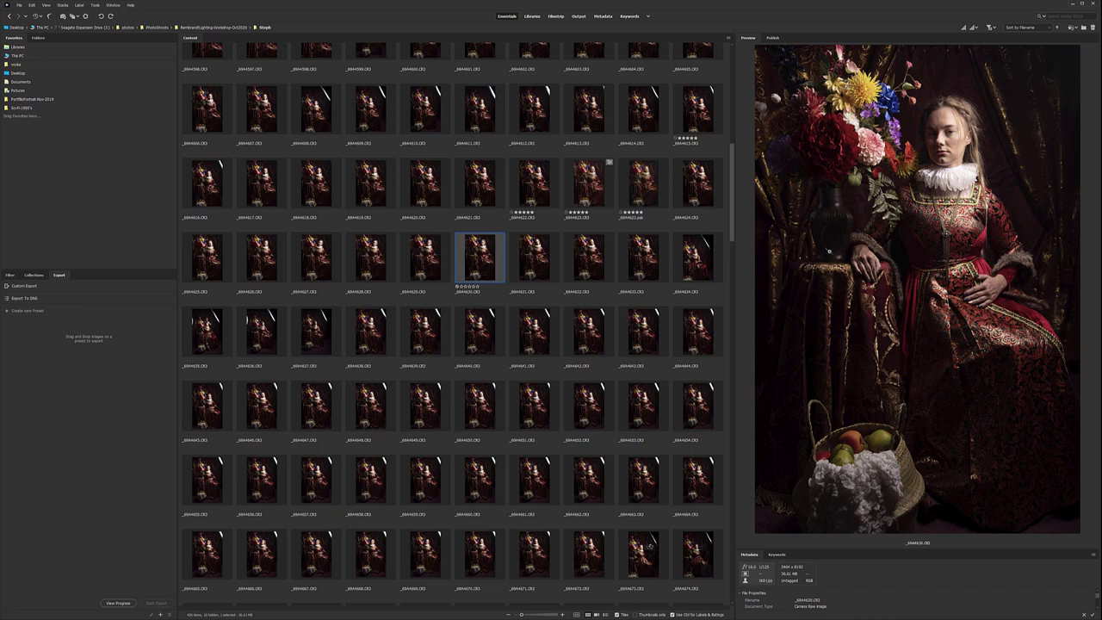
Compare the five-star picks by previewing _69A4615.CR3, the _69A4623 files and _69A4622.CR3.
{"action": "left_click", "coordinate": [697, 109]}
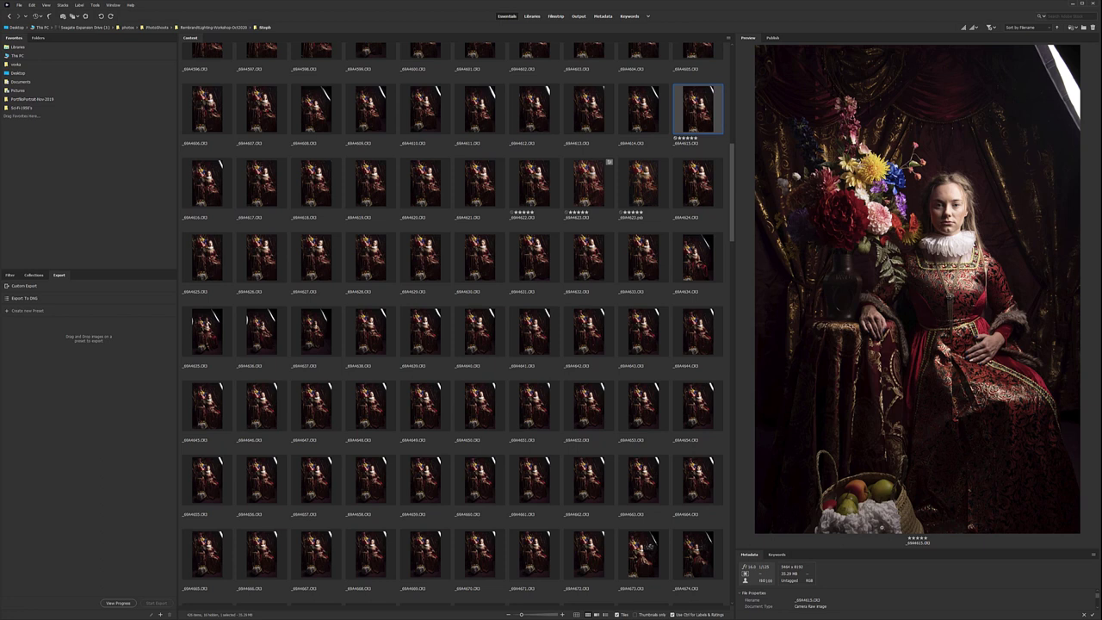
{"action": "left_click", "coordinate": [650, 196]}
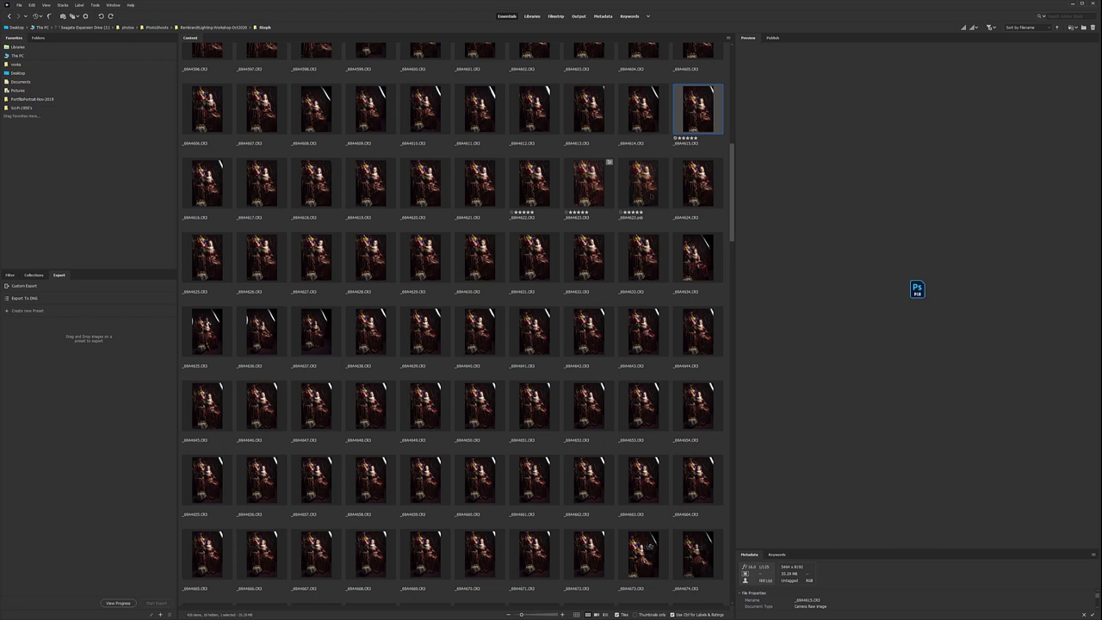
{"action": "left_click", "coordinate": [563, 197]}
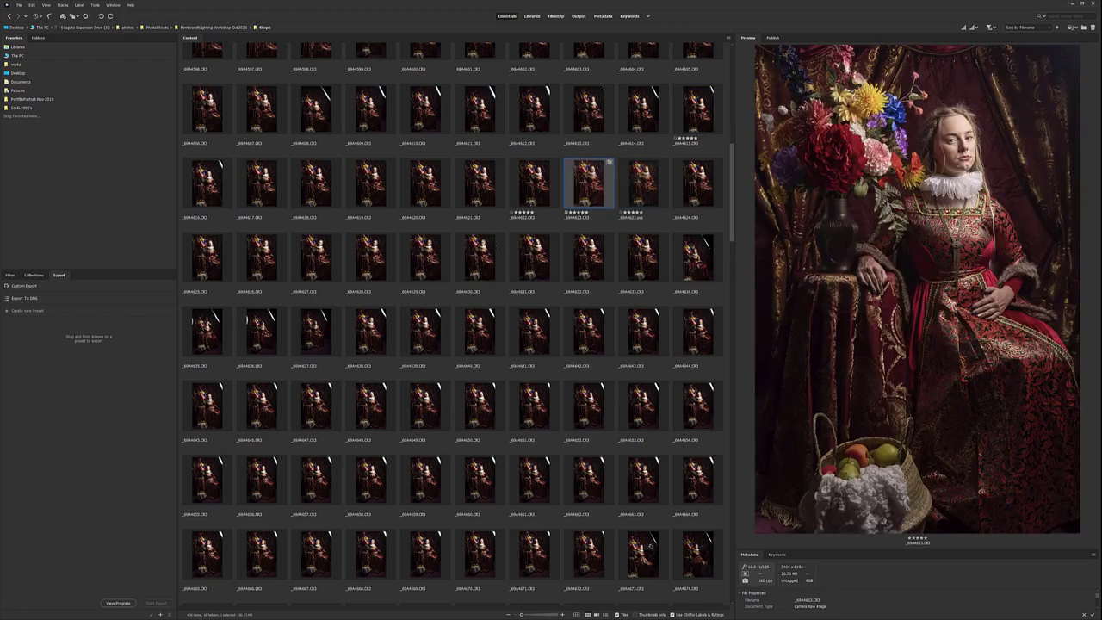
{"action": "left_click", "coordinate": [515, 179]}
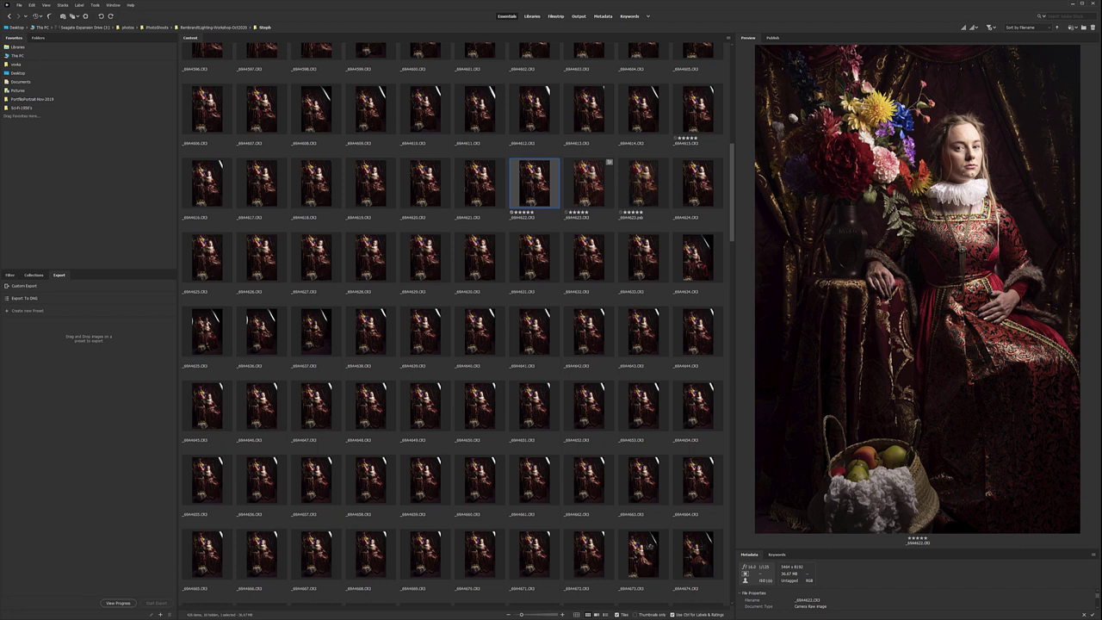
Preview the frames from _69A4629.CR3 through _69A4634.CR3 to compare the model's head positions and gaze.
{"action": "key", "text": "Left"}
{"action": "key", "text": "Left"}
{"action": "key", "text": "Down"}
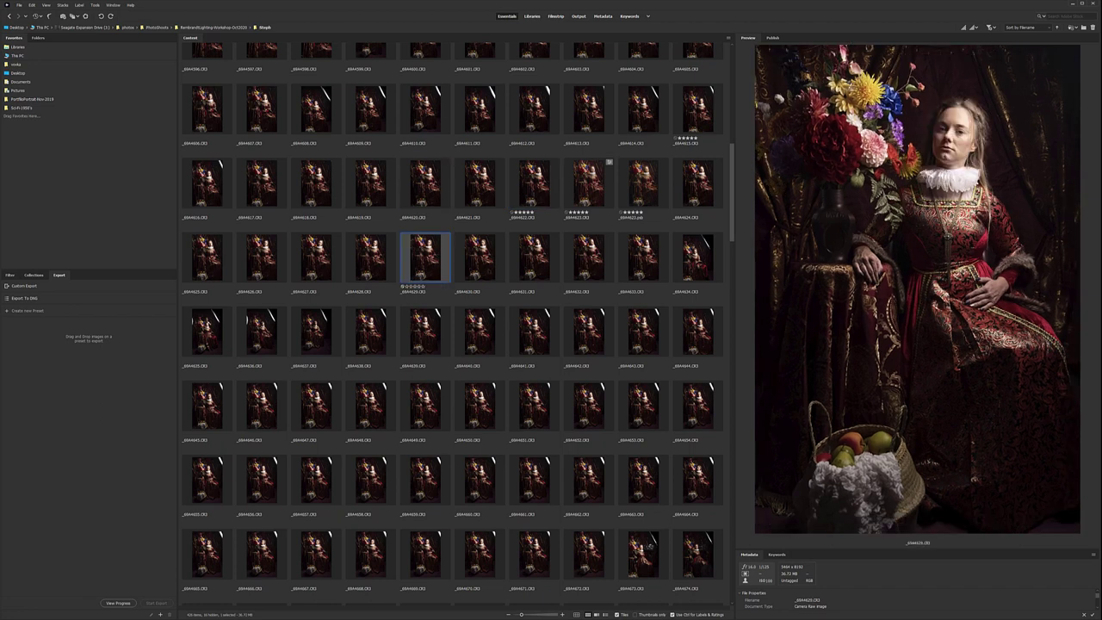
{"action": "key", "text": "Right"}
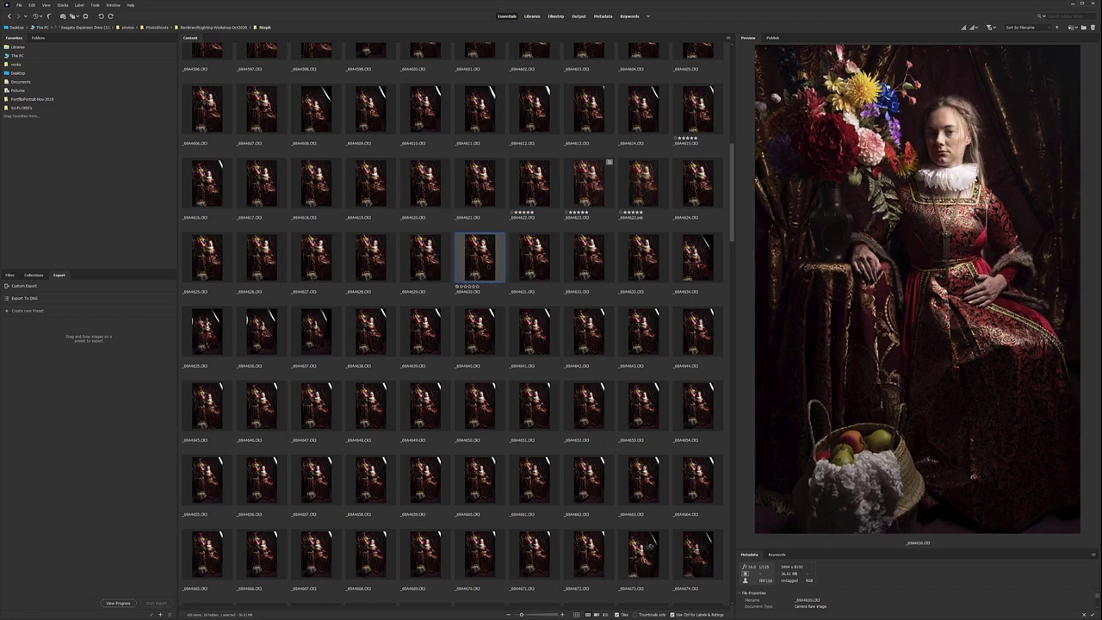
{"action": "key", "text": "Right"}
{"action": "key", "text": "Right"}
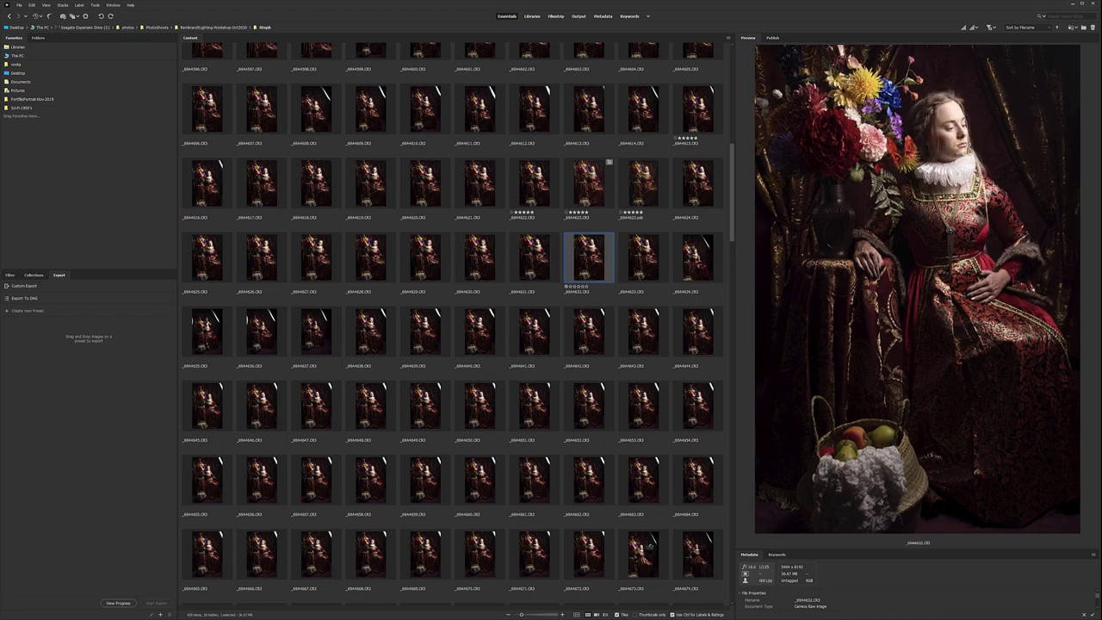
{"action": "key", "text": "Right"}
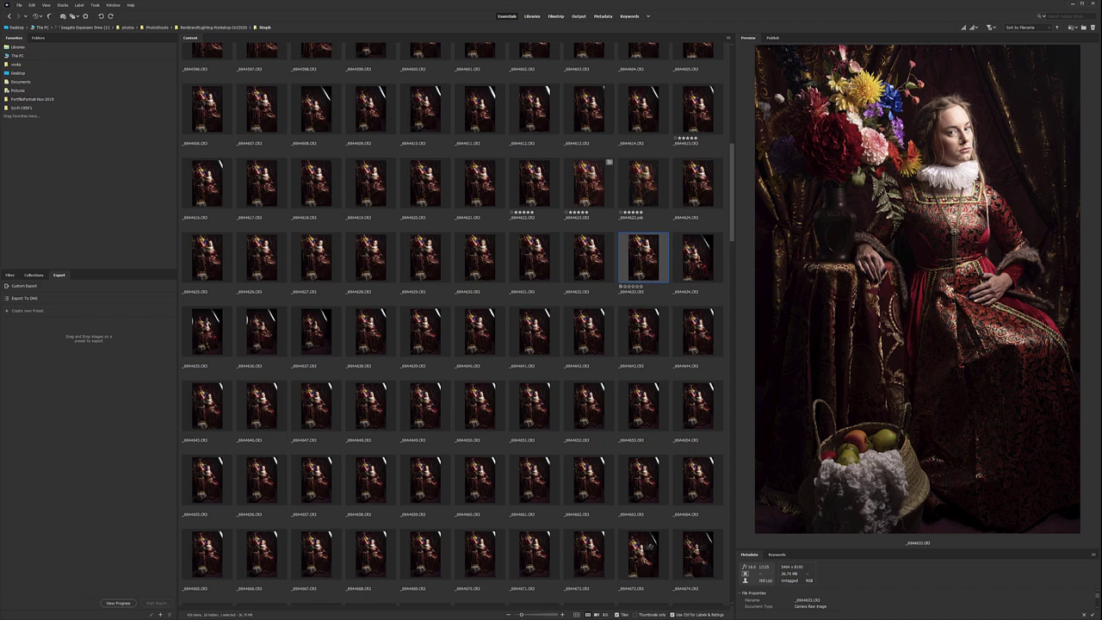
{"action": "key", "text": "Right"}
{"action": "key", "text": "Left"}
Reselect the five-star frame _69A4615.CR3 and look through the thumbnails of the whole shoot.
{"action": "left_click", "coordinate": [676, 119]}
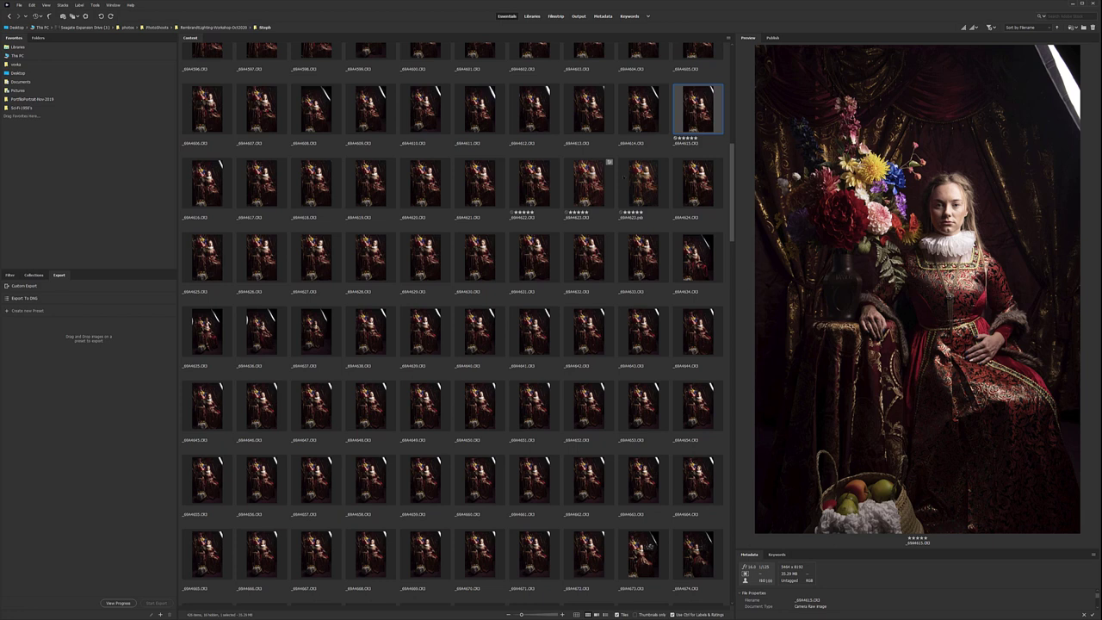
{"action": "scroll", "coordinate": [452, 323], "scroll_direction": "up", "scroll_amount": 7}
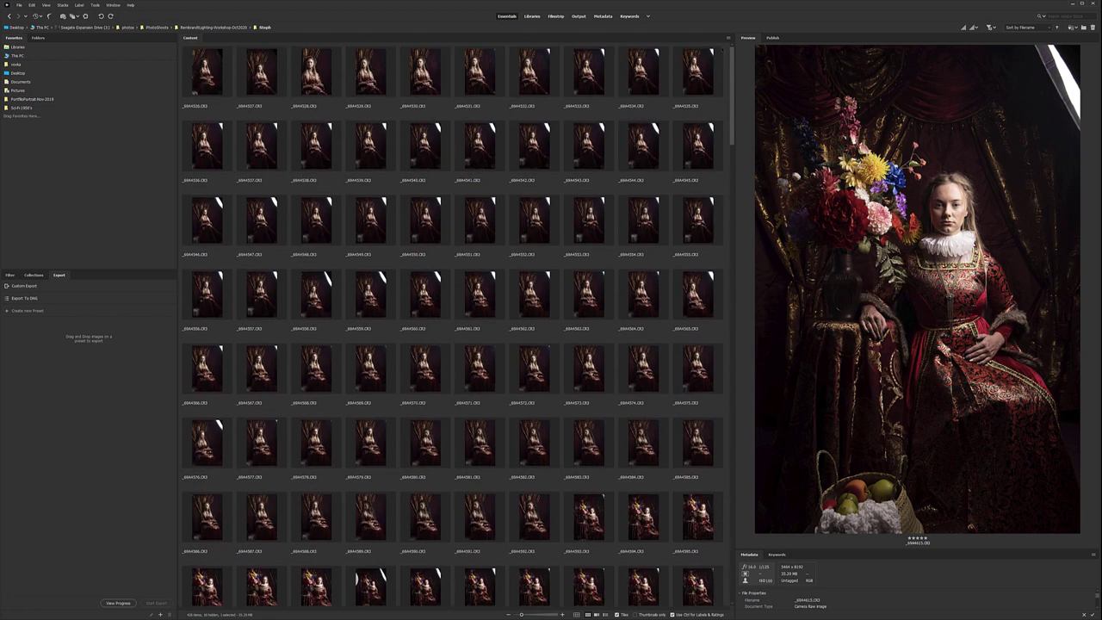
{"action": "scroll", "coordinate": [736, 405], "scroll_direction": "down", "scroll_amount": 20}
{"action": "left_click_drag", "start_coordinate": [735, 405], "coordinate": [739, 133]}
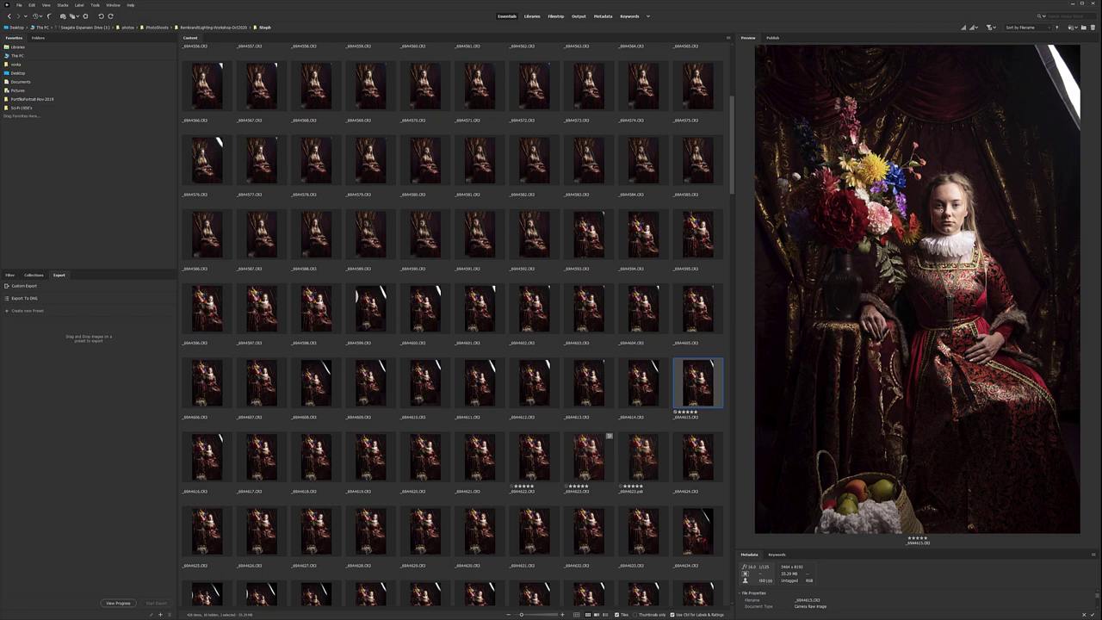
Check the focus on the model's eyes in the preview with the 100% loupe and close it.
{"action": "left_click", "coordinate": [941, 212]}
{"action": "mouse_move", "coordinate": [947, 222]}
{"action": "left_mouse_down"}
{"action": "mouse_move", "coordinate": [933, 203]}
{"action": "mouse_move", "coordinate": [955, 210]}
{"action": "left_mouse_up"}
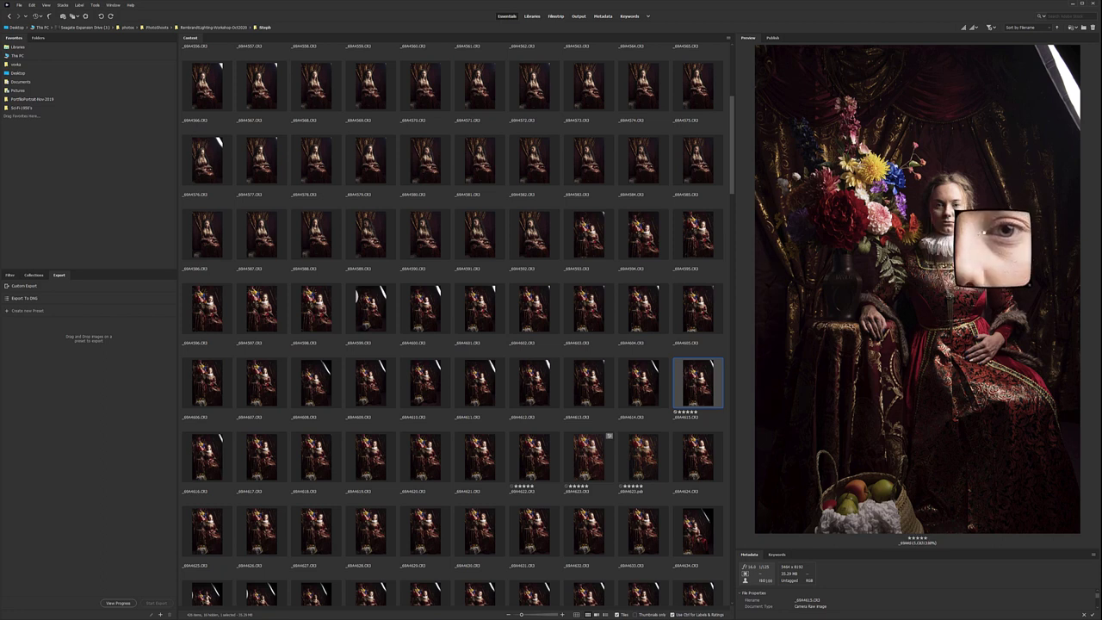
{"action": "left_click", "coordinate": [982, 232]}
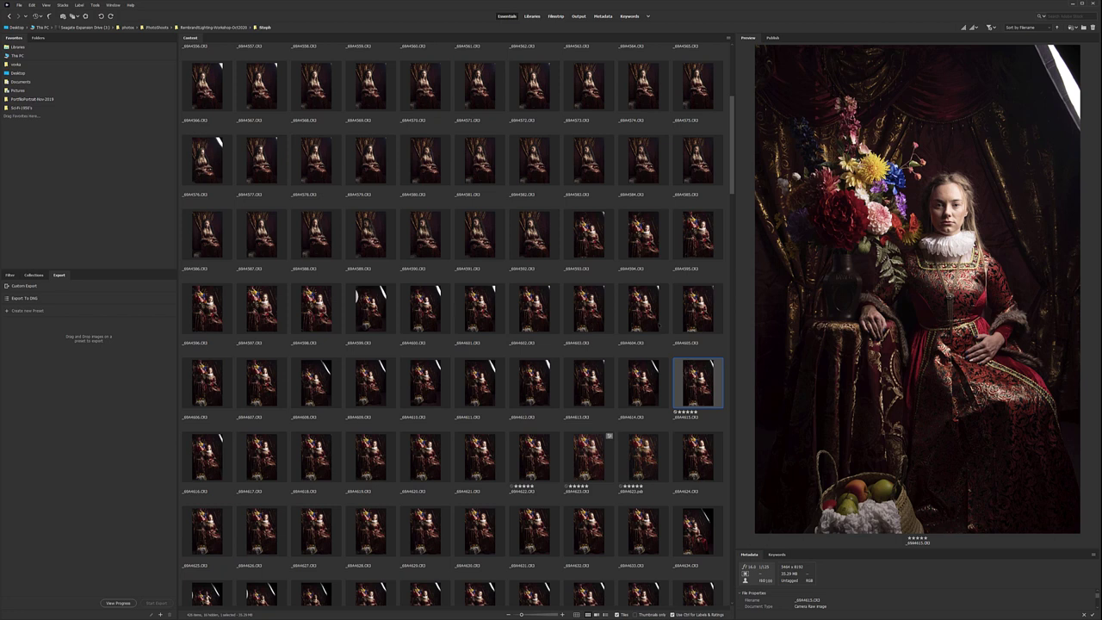
Inspect the white ruff collar's highlight detail and the model's chin with the 100% loupe, closing it when done.
{"action": "scroll", "coordinate": [452, 327], "scroll_direction": "down", "scroll_amount": 1}
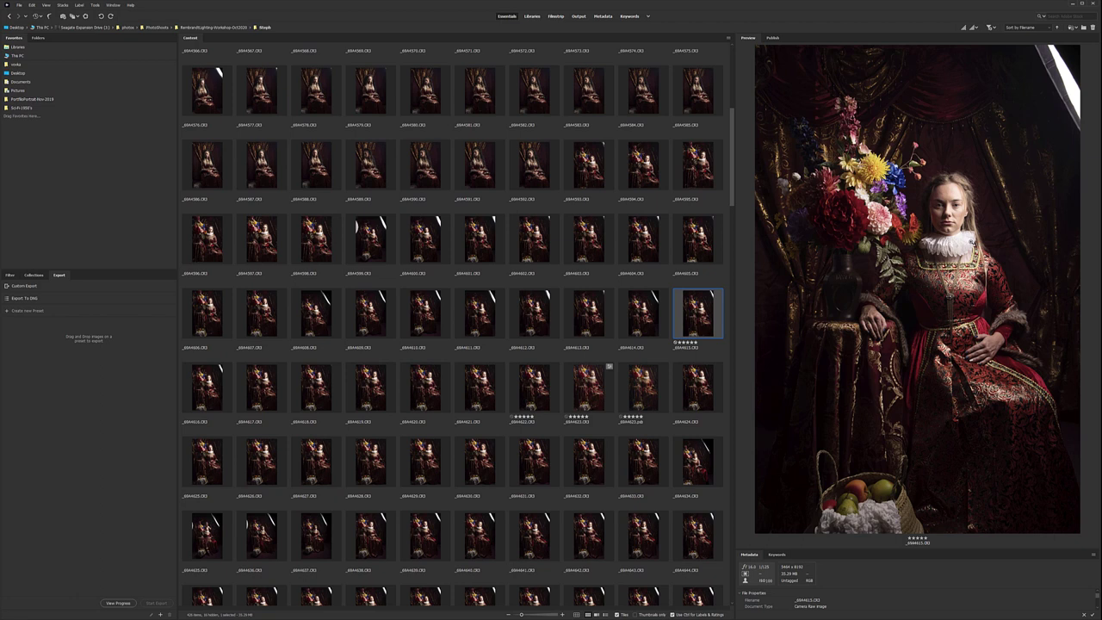
{"action": "left_click", "coordinate": [946, 241]}
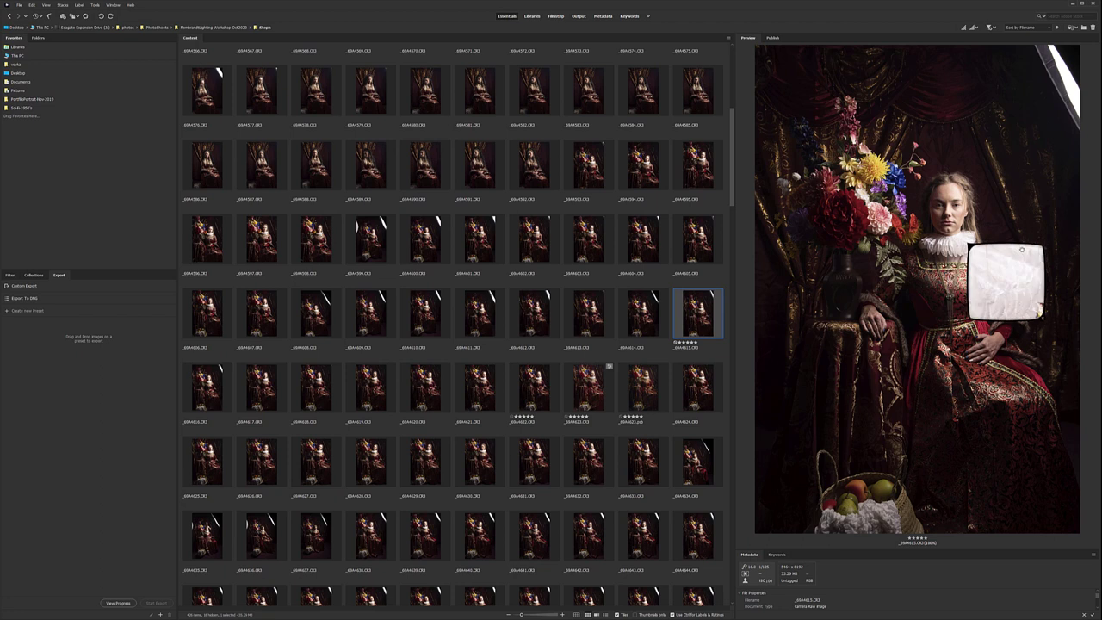
{"action": "left_click_drag", "start_coordinate": [971, 230], "coordinate": [962, 235]}
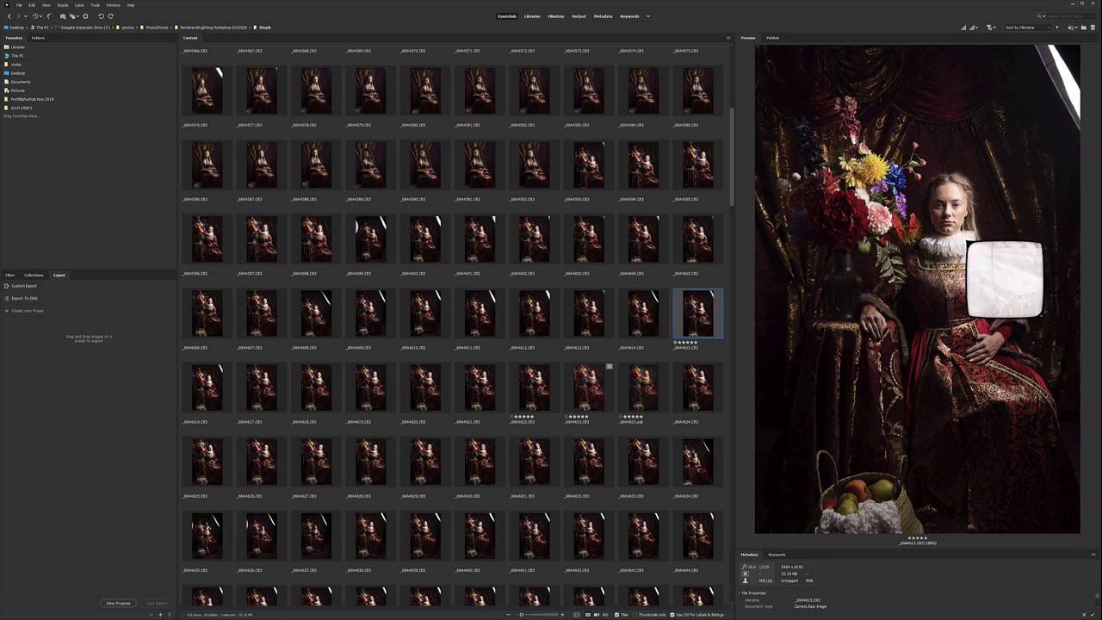
{"action": "left_click_drag", "start_coordinate": [968, 244], "coordinate": [979, 245]}
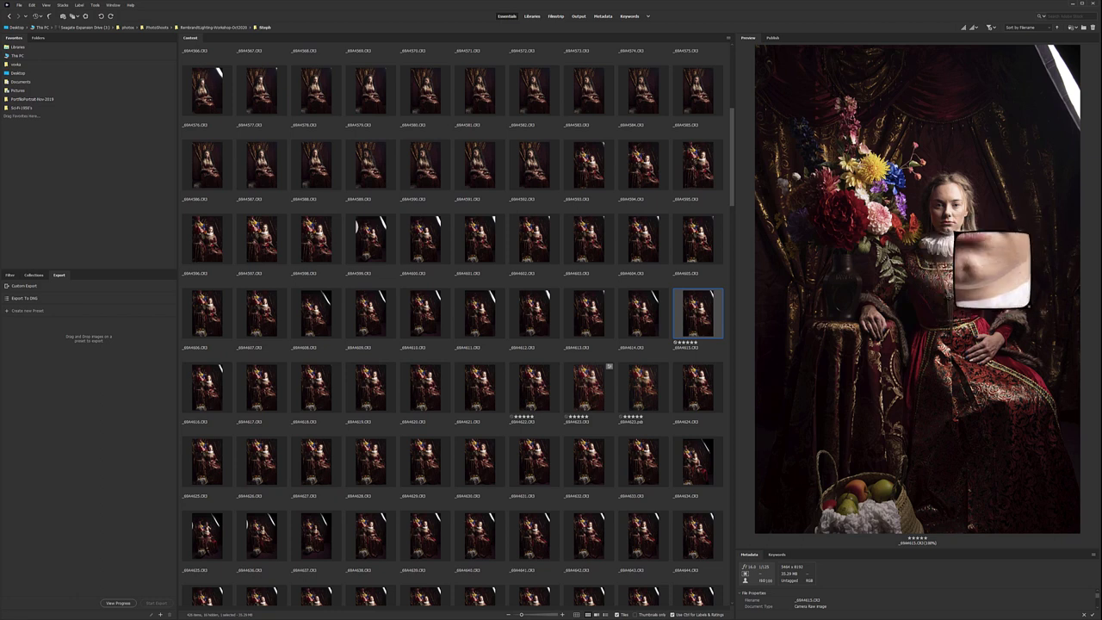
{"action": "left_click_drag", "start_coordinate": [939, 236], "coordinate": [958, 217]}
{"action": "left_click", "coordinate": [958, 218]}
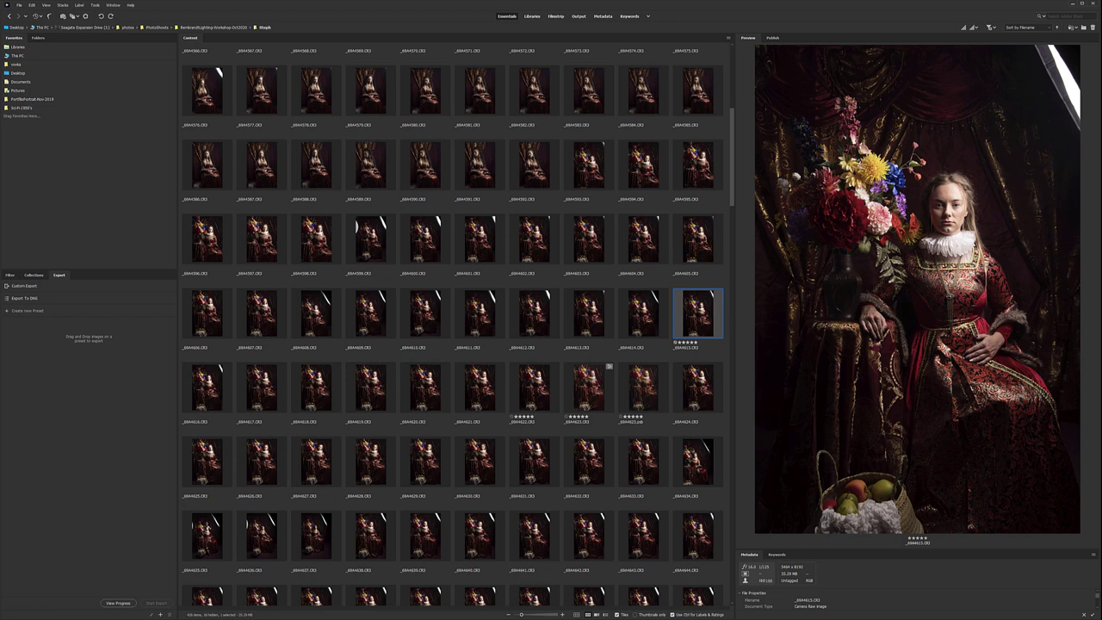
Open _69A4615.CR3 in Camera Raw and adjust its tones by lowering the highlights and slightly raising the exposure.
{"action": "double_click", "coordinate": [702, 315]}
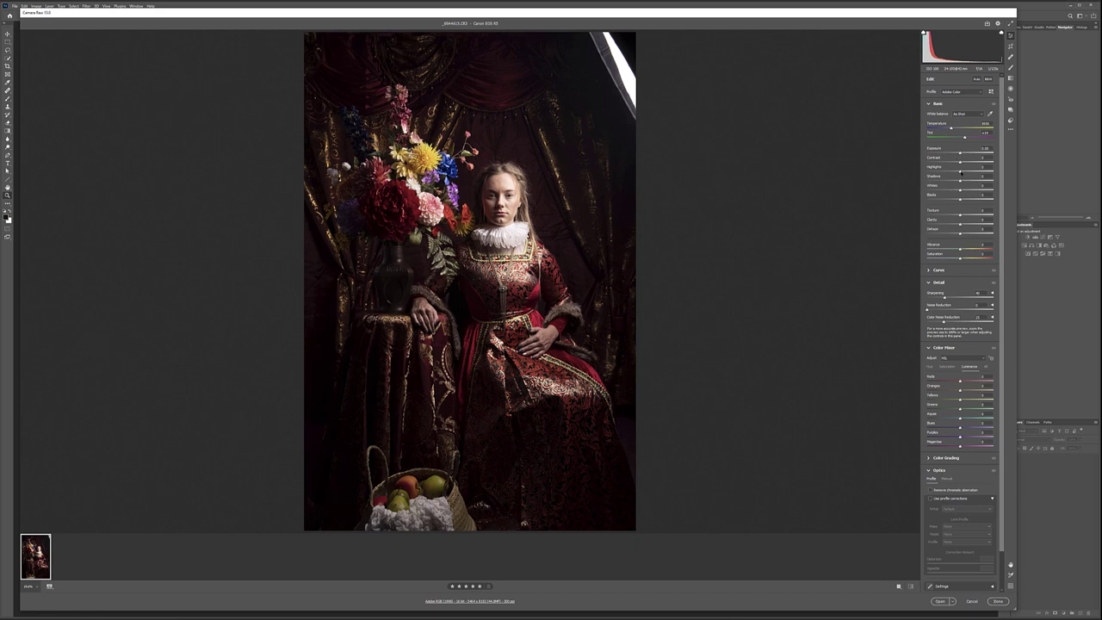
{"action": "left_click_drag", "start_coordinate": [955, 171], "coordinate": [943, 171]}
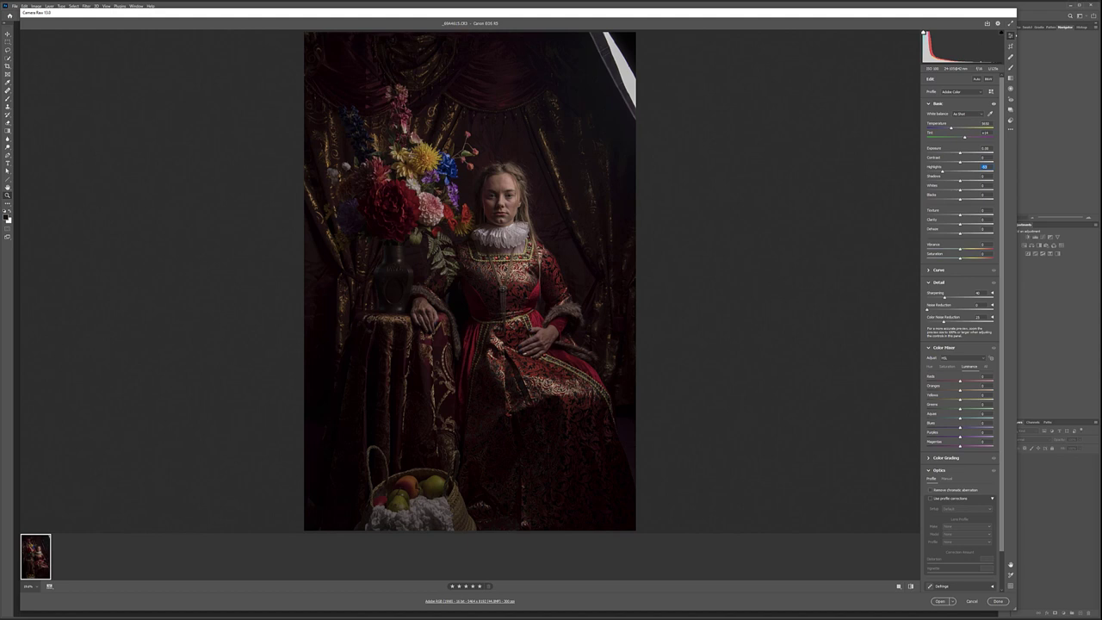
{"action": "key", "text": "Return"}
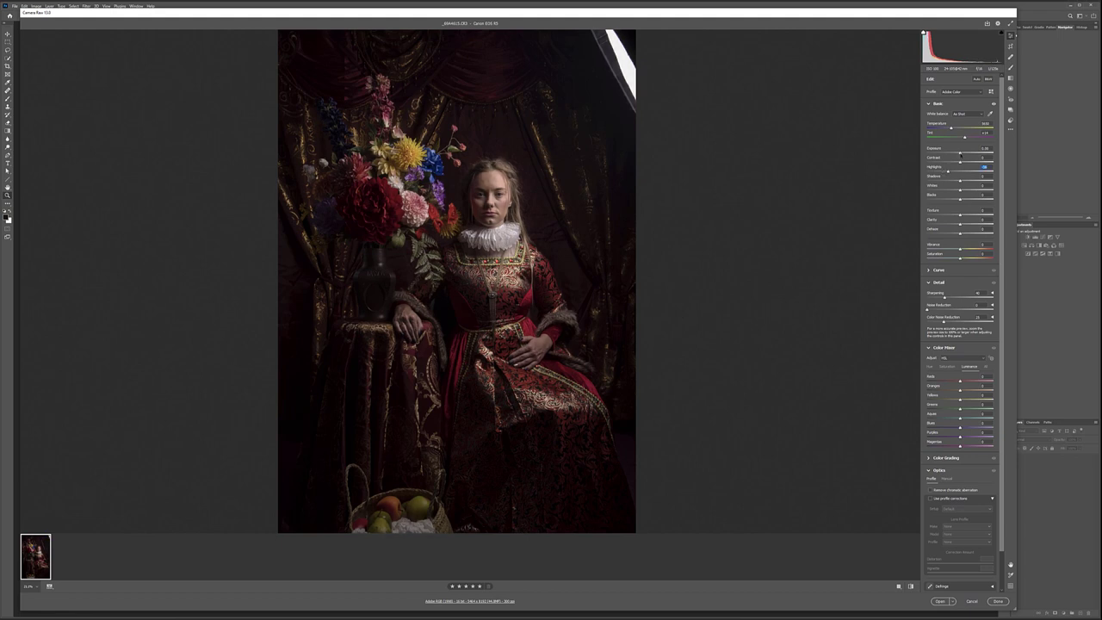
{"action": "left_click_drag", "start_coordinate": [961, 154], "coordinate": [962, 154]}
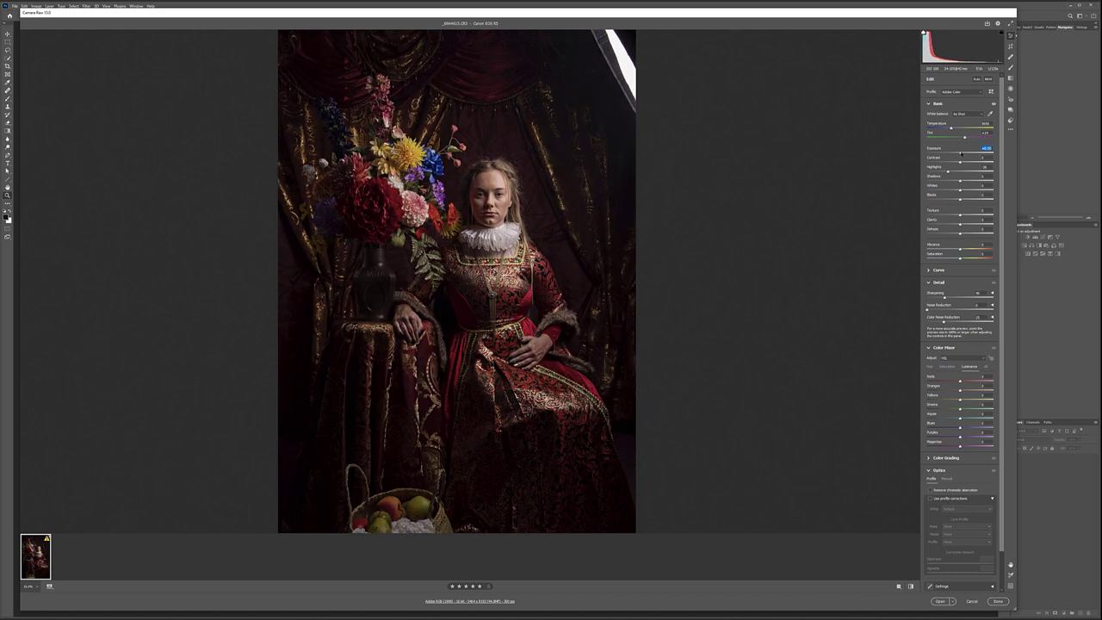
Lift the shadows slightly and turn on lens profile corrections with chromatic aberration removal.
{"action": "left_click", "coordinate": [961, 179]}
{"action": "left_click", "coordinate": [929, 498]}
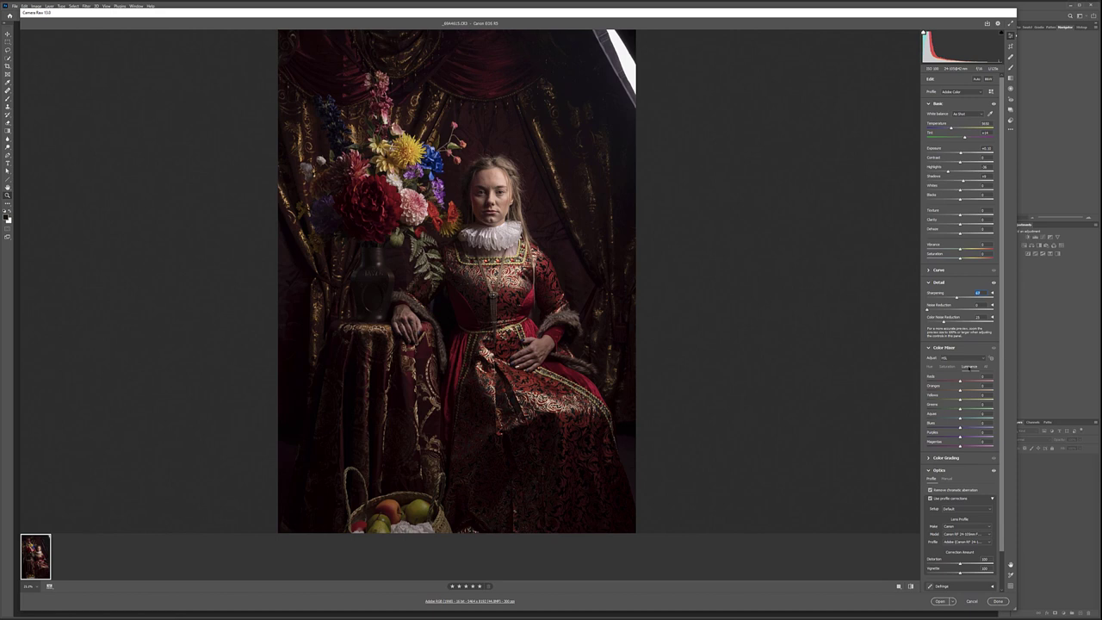
Raise the luminance of the reds, oranges and yellows in the Color Mixer and lower the overall highlights further.
{"action": "mouse_move", "coordinate": [962, 390]}
{"action": "left_mouse_down"}
{"action": "mouse_move", "coordinate": [978, 390]}
{"action": "mouse_move", "coordinate": [912, 392]}
{"action": "mouse_move", "coordinate": [973, 391]}
{"action": "mouse_move", "coordinate": [962, 392]}
{"action": "left_mouse_up"}
{"action": "left_click_drag", "start_coordinate": [947, 172], "coordinate": [938, 172]}
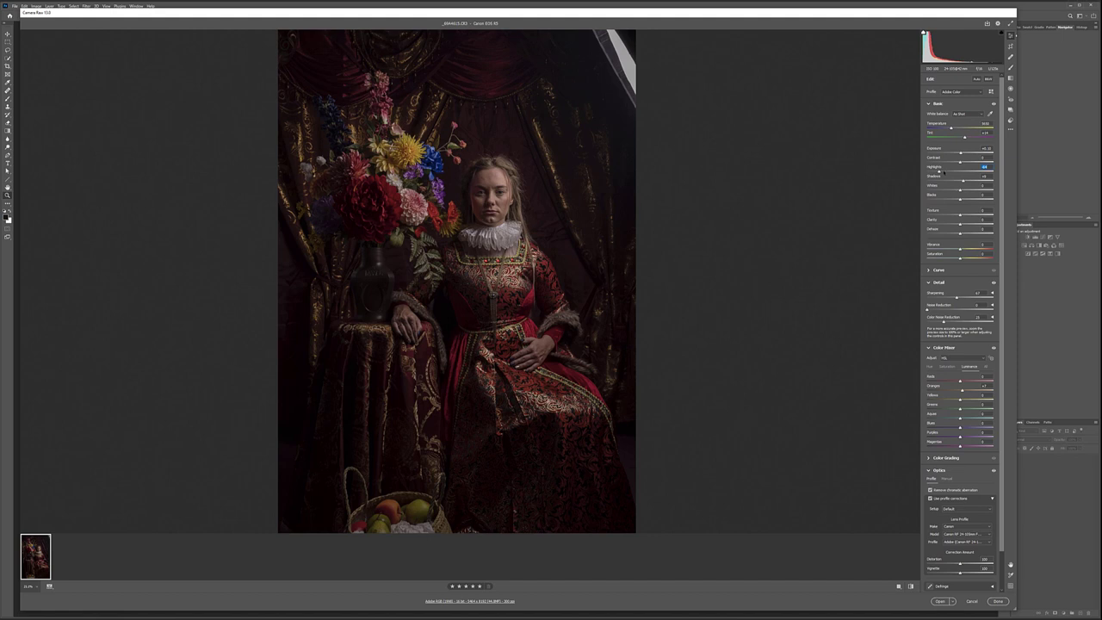
{"action": "mouse_move", "coordinate": [936, 176]}
{"action": "left_mouse_down"}
{"action": "mouse_move", "coordinate": [961, 172]}
{"action": "mouse_move", "coordinate": [940, 173]}
{"action": "left_mouse_up"}
{"action": "left_click_drag", "start_coordinate": [962, 390], "coordinate": [984, 380]}
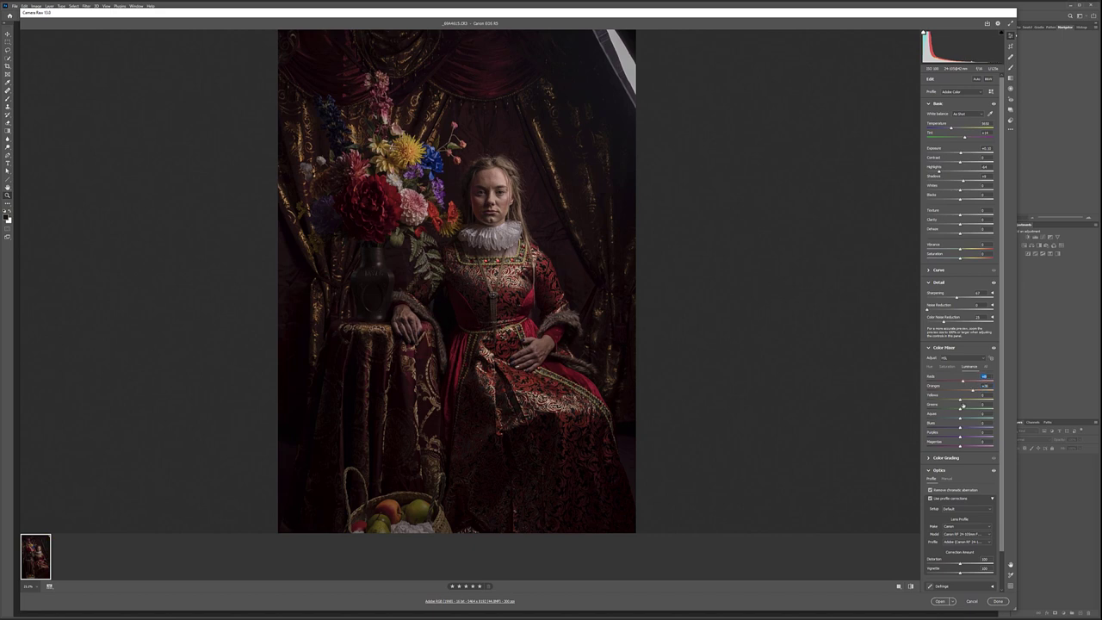
{"action": "mouse_move", "coordinate": [962, 401]}
{"action": "left_mouse_down"}
{"action": "mouse_move", "coordinate": [981, 402]}
{"action": "mouse_move", "coordinate": [971, 406]}
{"action": "left_mouse_up"}
{"action": "left_click_drag", "start_coordinate": [939, 172], "coordinate": [943, 172]}
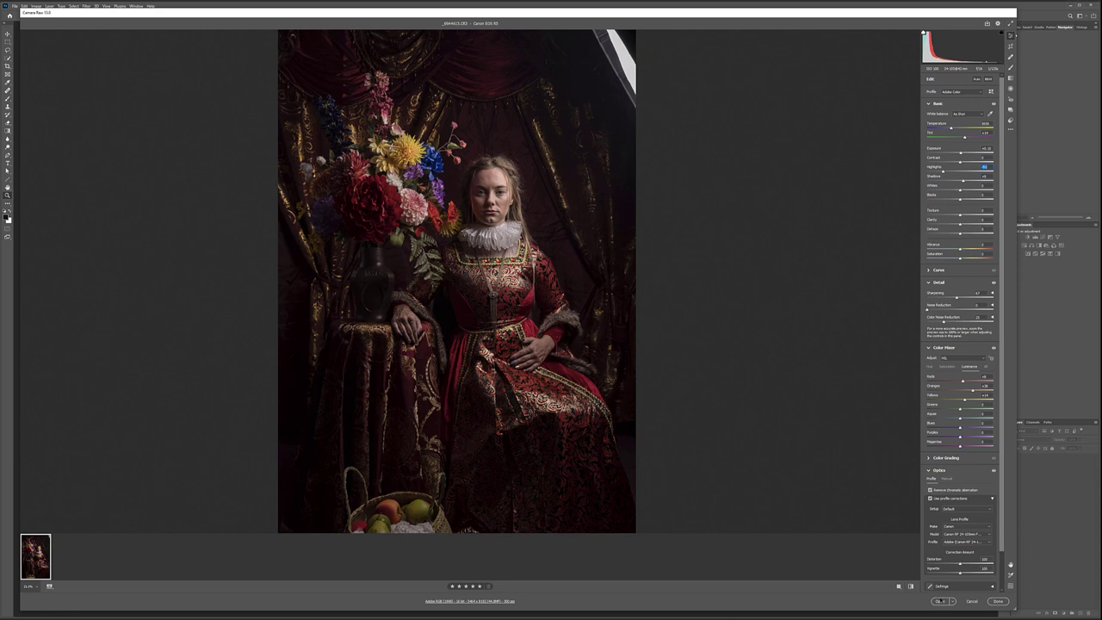
Open the developed image in Photoshop and duplicate the Background layer as a layer named "edit".
{"action": "left_click", "coordinate": [940, 601]}
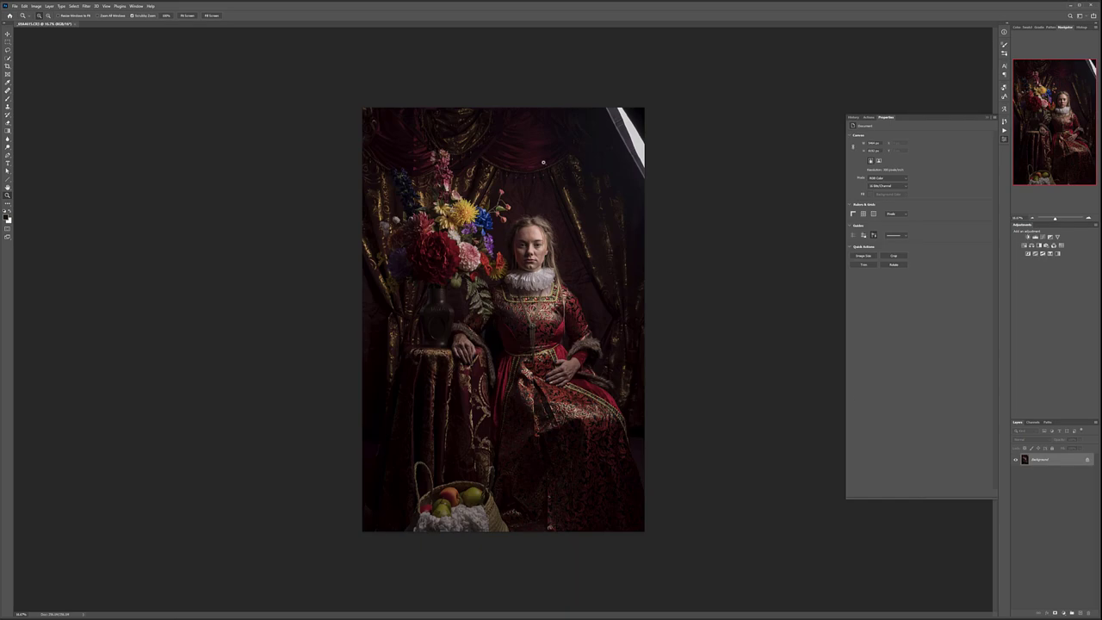
{"action": "left_click_drag", "start_coordinate": [1056, 461], "coordinate": [1081, 612]}
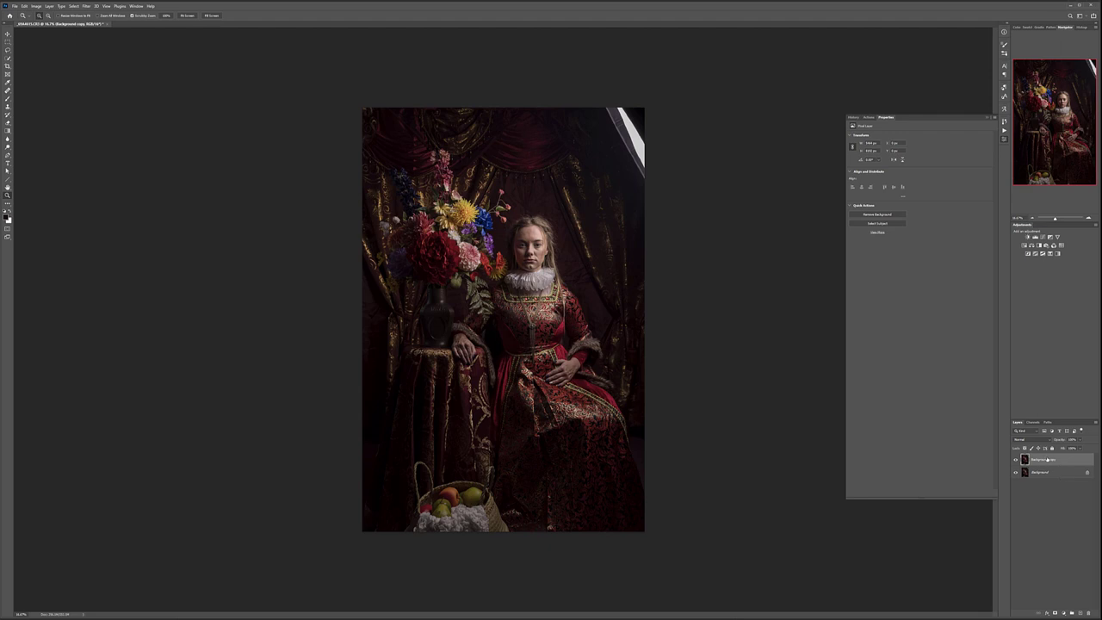
{"action": "type", "text": "AF"}
{"action": "key", "text": "Return"}
Patch out the bright white light in the photo's upper-right corner with nearby dark curtain, then deselect.
{"action": "left_click", "coordinate": [7, 89]}
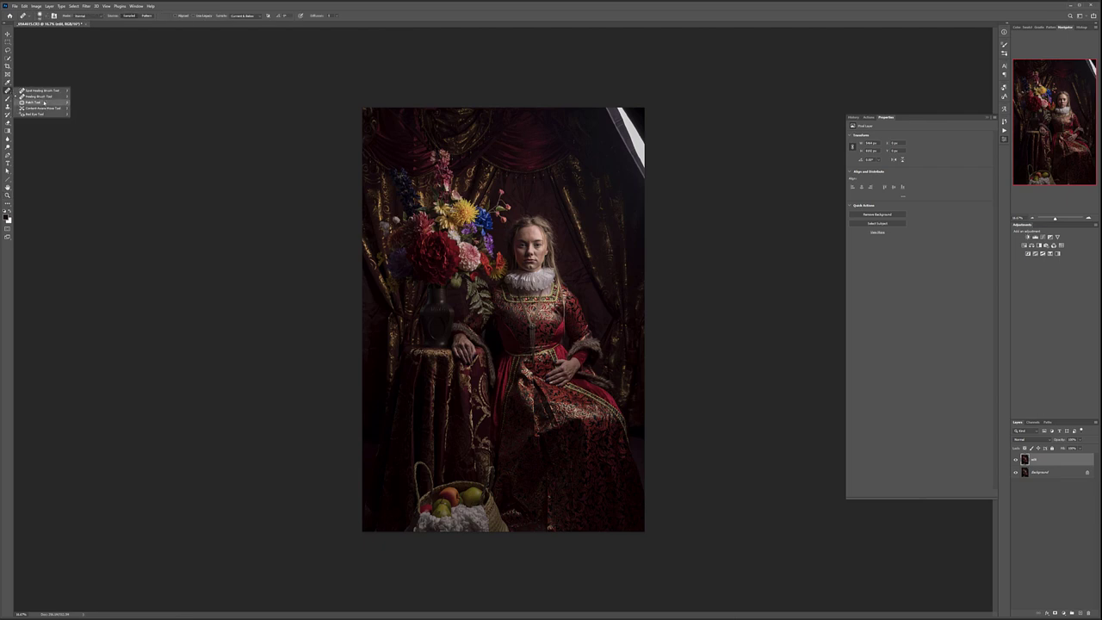
{"action": "left_click", "coordinate": [33, 102]}
{"action": "mouse_move", "coordinate": [645, 107]}
{"action": "left_mouse_down"}
{"action": "mouse_move", "coordinate": [577, 101]}
{"action": "mouse_move", "coordinate": [605, 118]}
{"action": "mouse_move", "coordinate": [624, 162]}
{"action": "mouse_move", "coordinate": [660, 196]}
{"action": "mouse_move", "coordinate": [661, 90]}
{"action": "mouse_move", "coordinate": [599, 154]}
{"action": "mouse_move", "coordinate": [600, 175]}
{"action": "mouse_move", "coordinate": [597, 149]}
{"action": "left_mouse_up"}
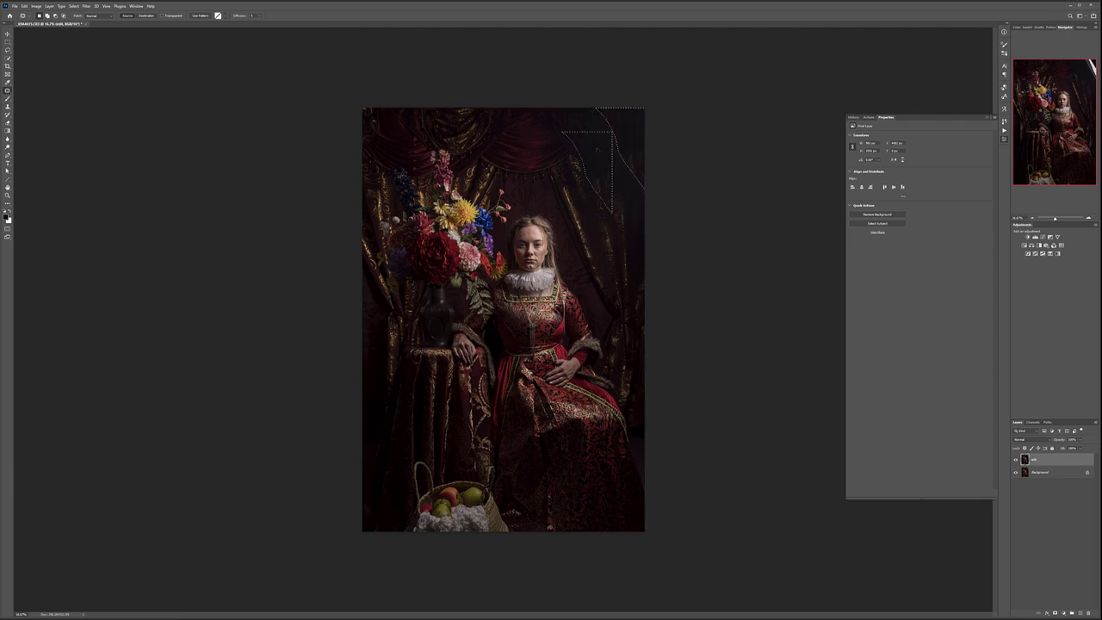
{"action": "key", "text": "ctrl+d"}
Crop the portrait tighter at the top and both sides, with Delete Cropped Pixels turned off.
{"action": "key", "text": "c"}
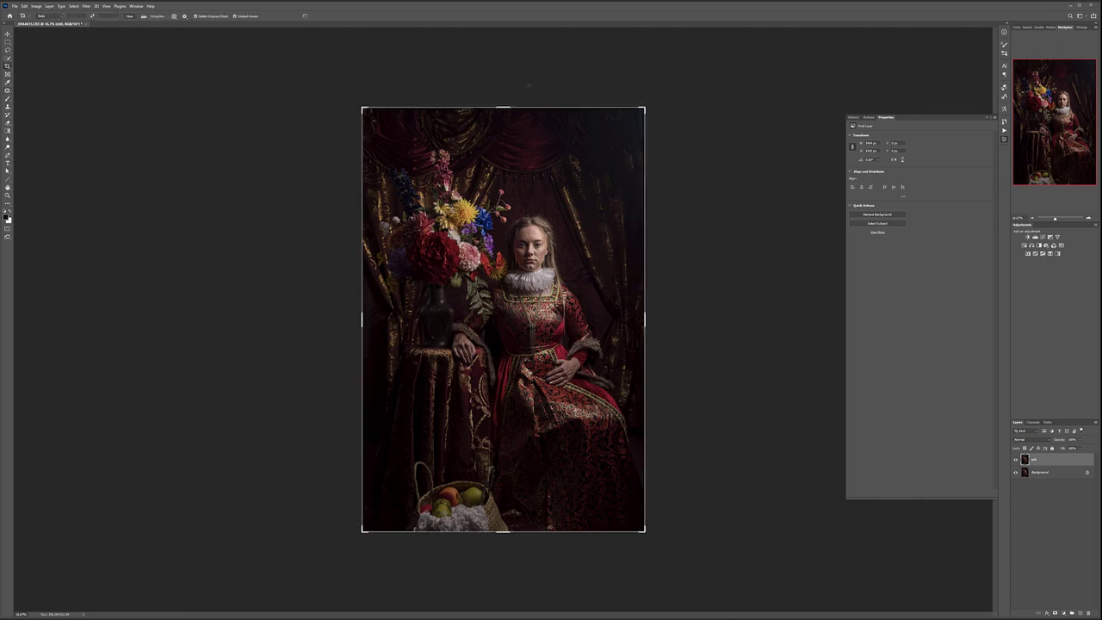
{"action": "left_click_drag", "start_coordinate": [503, 108], "coordinate": [509, 123]}
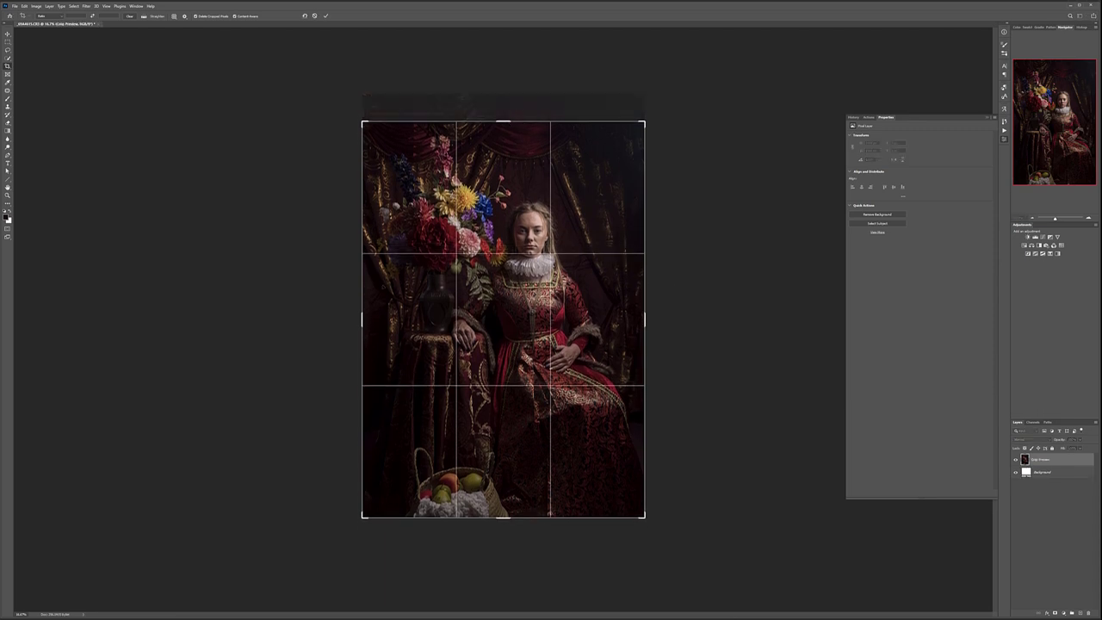
{"action": "left_click_drag", "start_coordinate": [362, 280], "coordinate": [373, 272]}
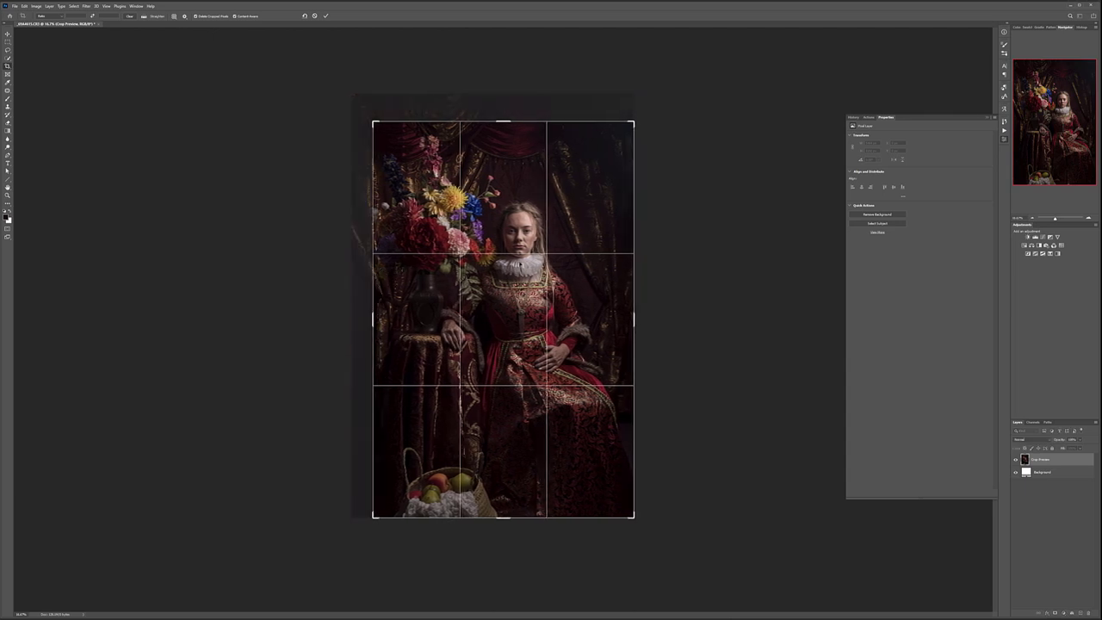
{"action": "left_click_drag", "start_coordinate": [636, 303], "coordinate": [634, 303]}
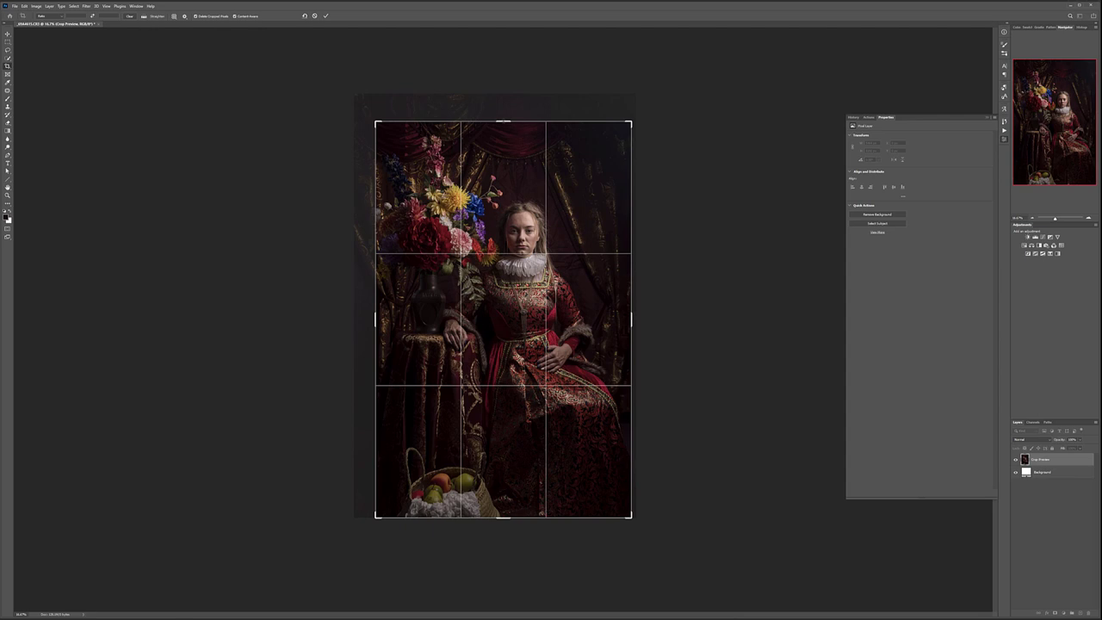
{"action": "left_click_drag", "start_coordinate": [501, 120], "coordinate": [498, 115]}
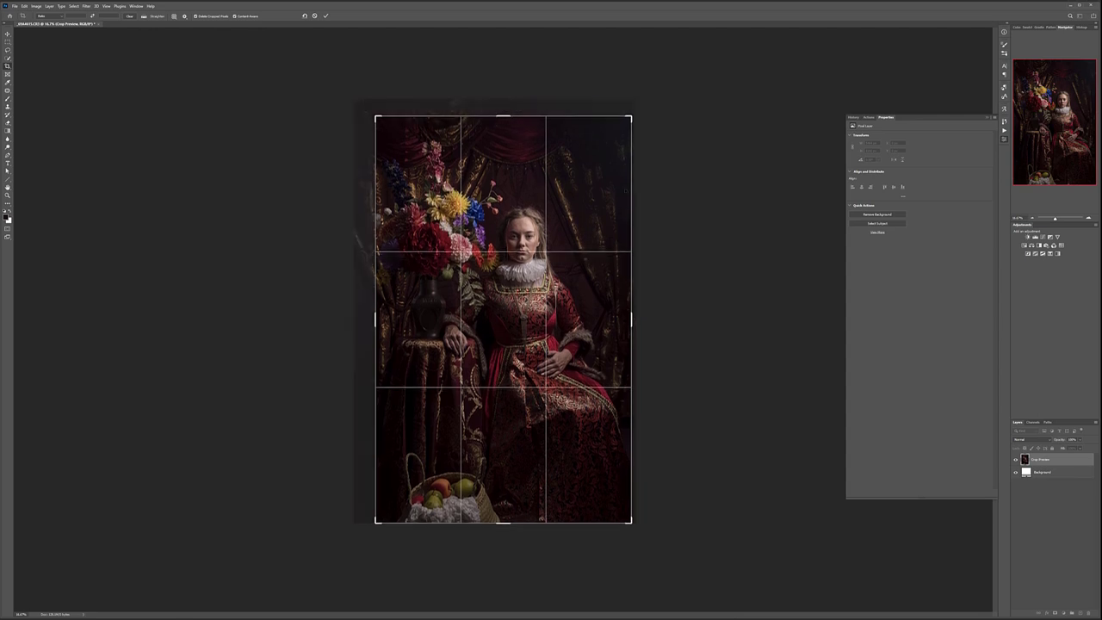
{"action": "left_click_drag", "start_coordinate": [632, 217], "coordinate": [638, 208]}
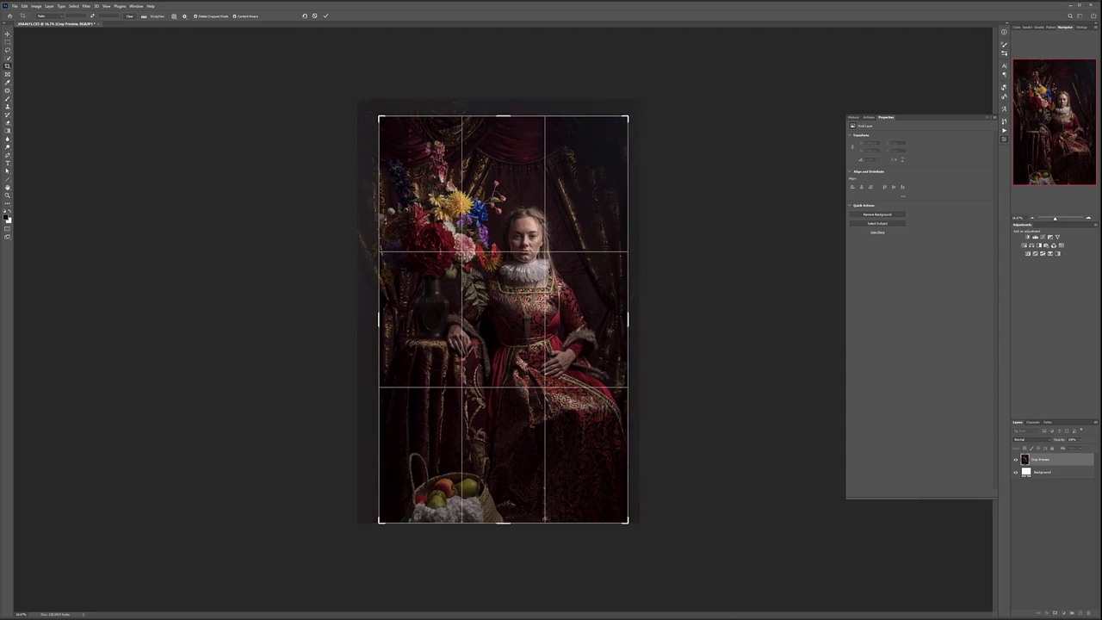
{"action": "left_click_drag", "start_coordinate": [501, 115], "coordinate": [501, 123]}
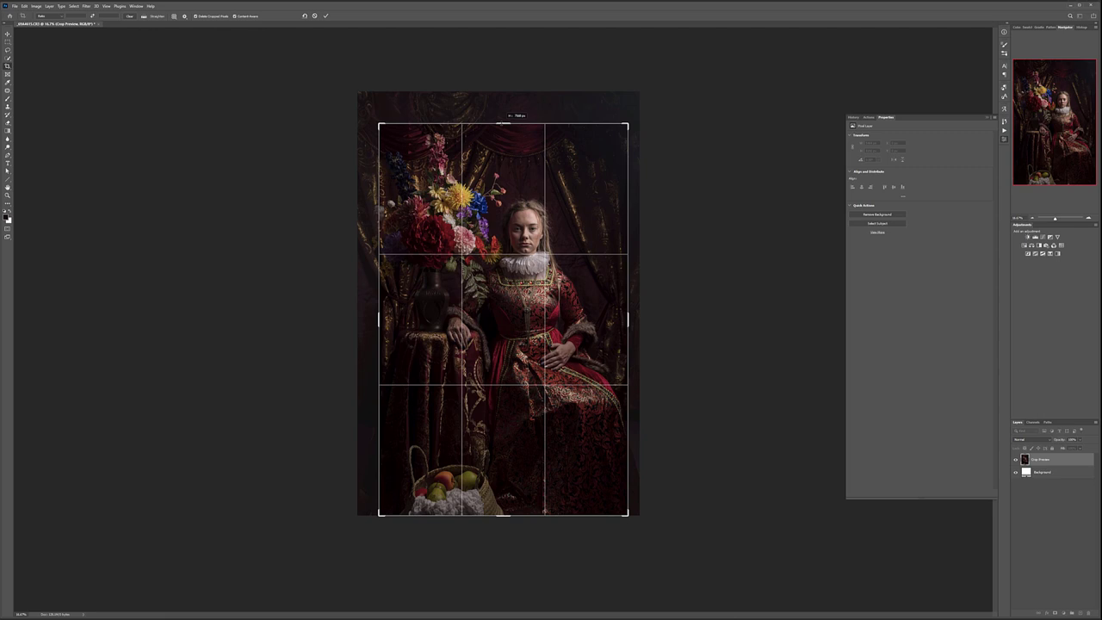
{"action": "mouse_move", "coordinate": [506, 123]}
{"action": "left_mouse_down"}
{"action": "mouse_move", "coordinate": [506, 107]}
{"action": "mouse_move", "coordinate": [506, 119]}
{"action": "left_mouse_up"}
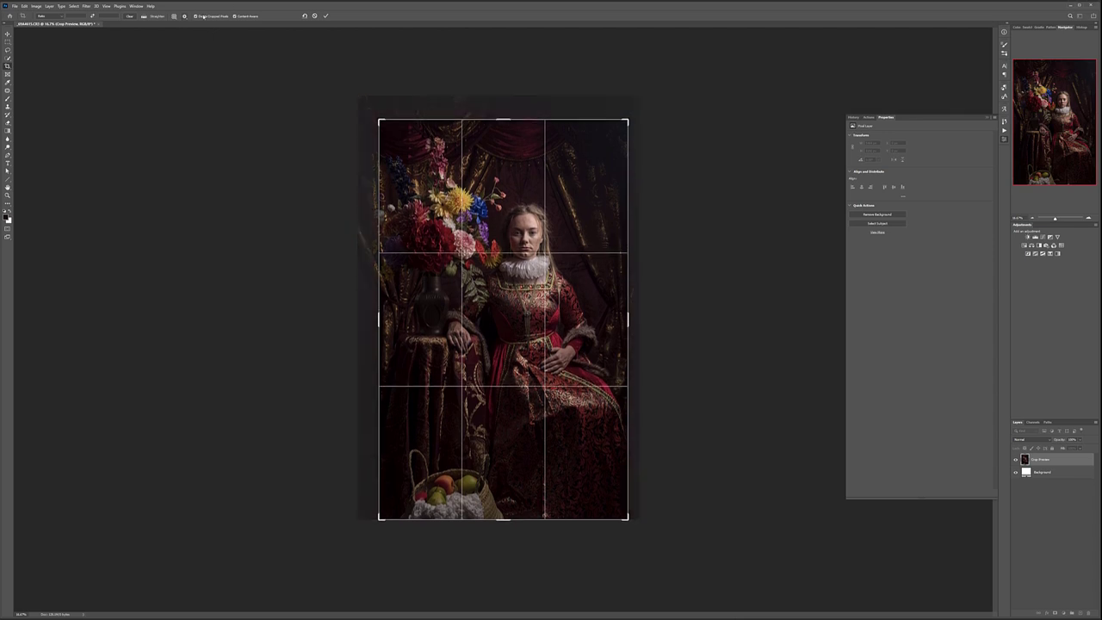
{"action": "left_click", "coordinate": [196, 17]}
{"action": "key", "text": "Return"}
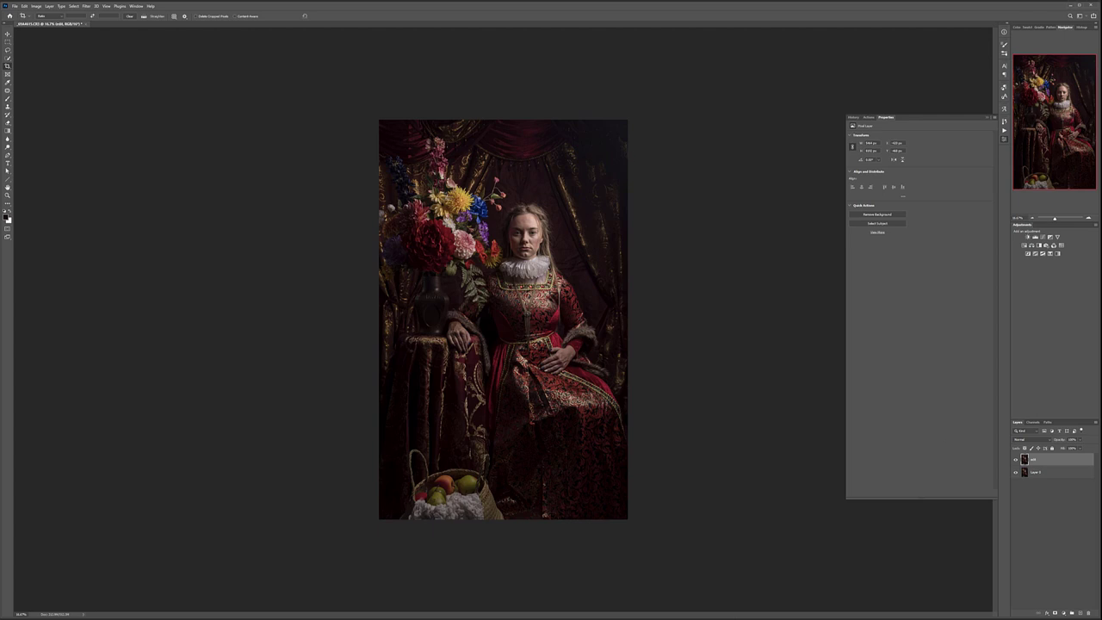
Add a new empty layer above the "edit" layer for the skin healing and rename it.
{"action": "left_click", "coordinate": [1079, 612]}
{"action": "double_click", "coordinate": [1038, 463]}
{"action": "type", "text": "r"}
{"action": "key", "text": "Return"}
Heal the small bumps and blemishes across the model's forehead using a small Healing Brush.
{"action": "left_click", "coordinate": [7, 90]}
{"action": "left_click", "coordinate": [38, 98]}
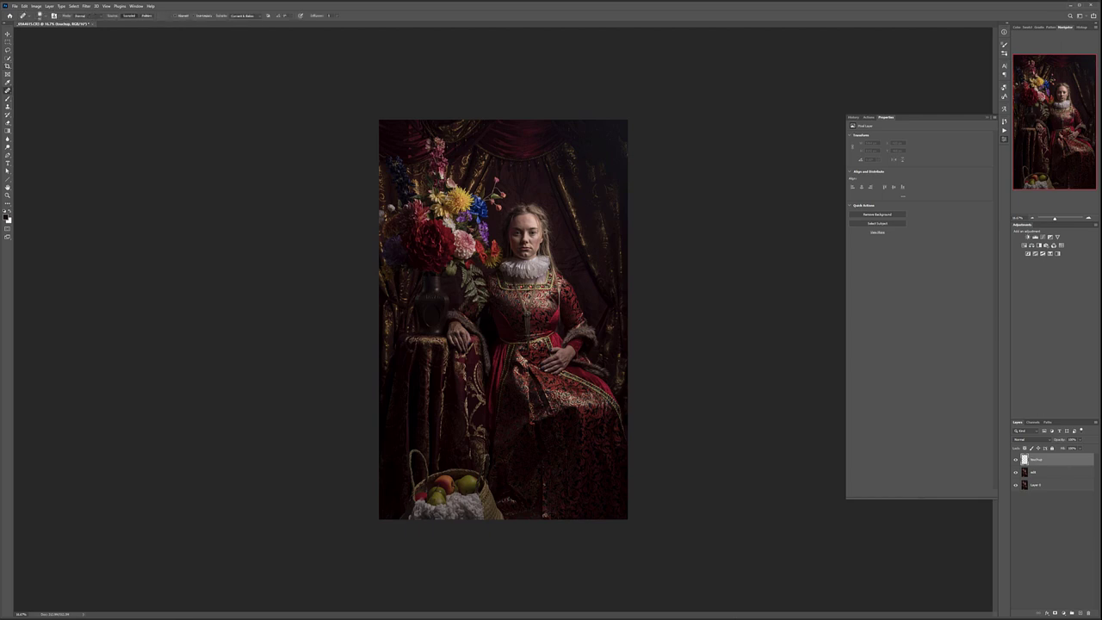
{"action": "scroll", "coordinate": [527, 226], "scroll_direction": "up", "scroll_amount": 6}
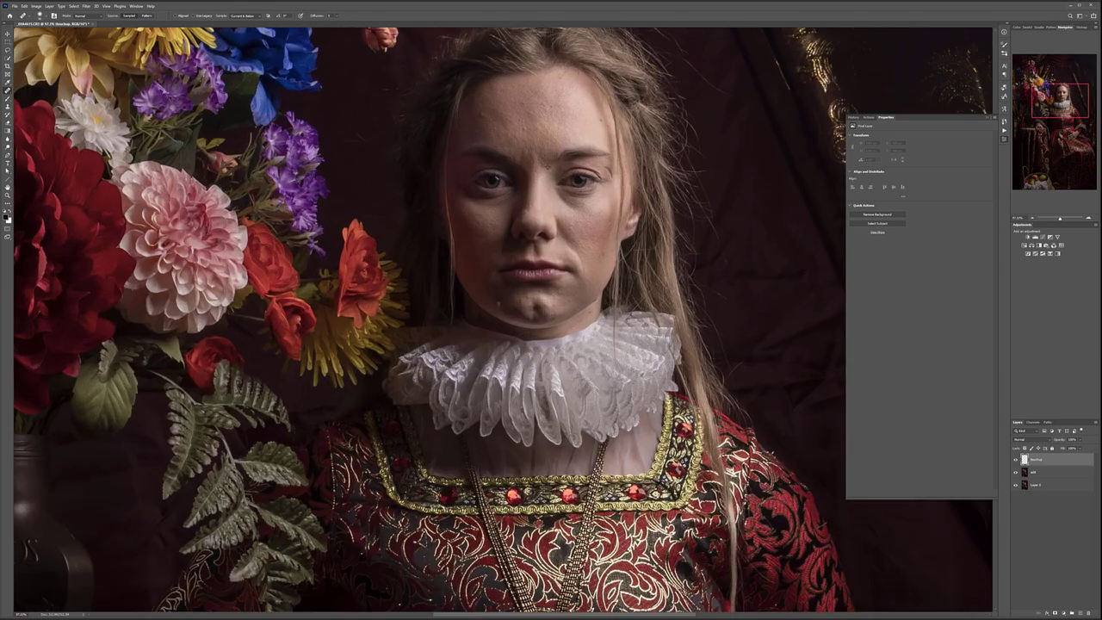
{"action": "left_click_drag", "start_coordinate": [480, 106], "coordinate": [553, 281]}
{"action": "scroll", "coordinate": [476, 219], "scroll_direction": "up", "scroll_amount": 2}
{"action": "key", "text": "bracketleft"}
{"action": "key", "text": "bracketleft"}
{"action": "key", "text": "bracketleft"}
{"action": "key", "text": "bracketleft"}
{"action": "key", "text": "bracketleft"}
{"action": "key", "text": "bracketleft"}
{"action": "key", "text": "bracketleft"}
{"action": "key", "text": "bracketleft"}
{"action": "key", "text": "bracketleft"}
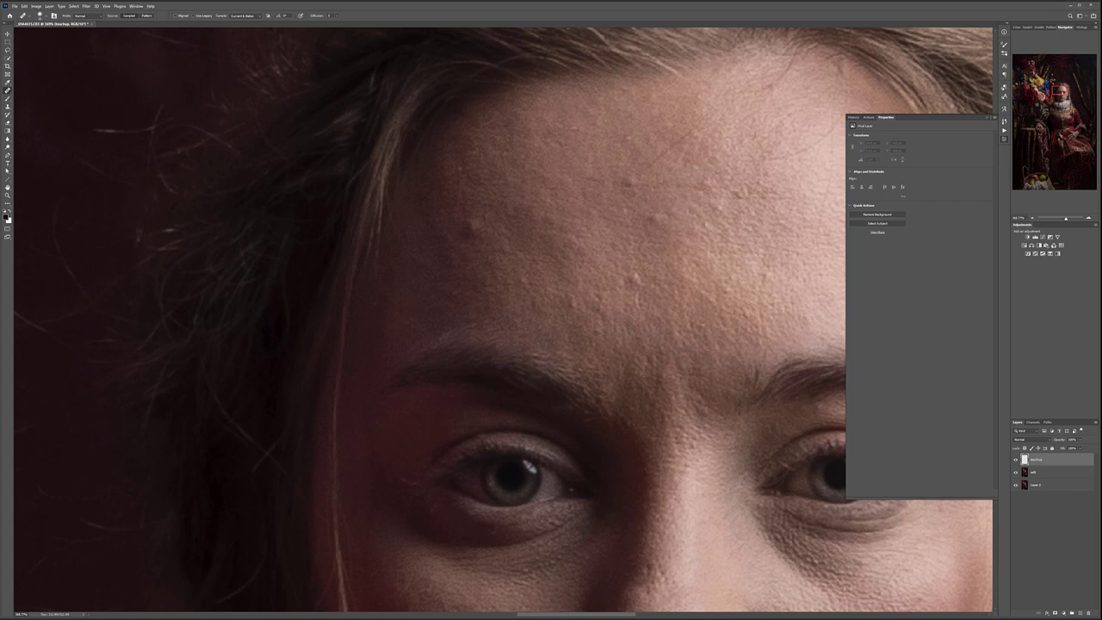
{"action": "left_click", "coordinate": [470, 228]}
{"action": "left_click", "coordinate": [591, 252]}
{"action": "left_click", "coordinate": [627, 184]}
{"action": "left_click", "coordinate": [620, 243]}
{"action": "left_click", "coordinate": [654, 216]}
{"action": "left_click", "coordinate": [637, 280]}
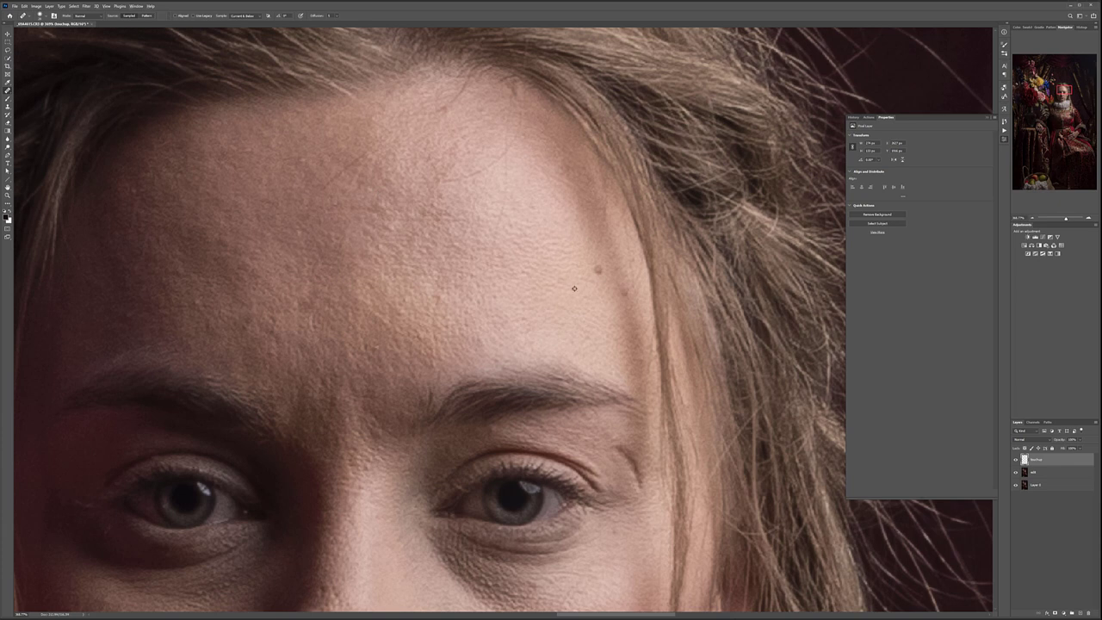
Heal the small moles on the forehead near the temple and the spot on the nose.
{"action": "left_click", "coordinate": [597, 268]}
{"action": "left_click_drag", "start_coordinate": [622, 290], "coordinate": [675, 93]}
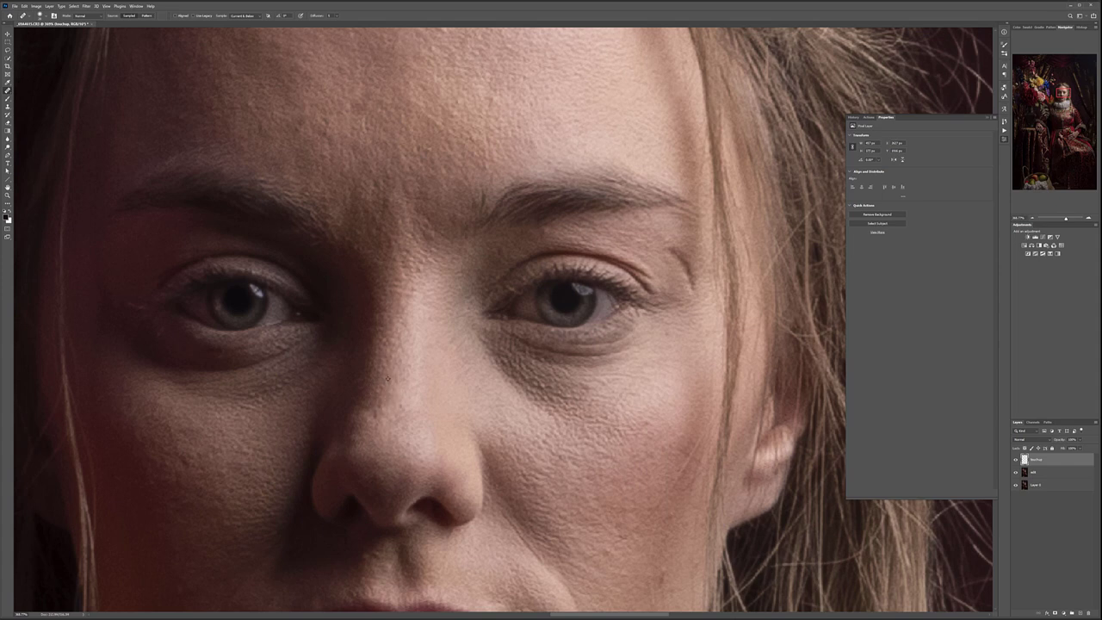
{"action": "left_click", "coordinate": [410, 380]}
{"action": "scroll", "coordinate": [608, 341], "scroll_direction": "down", "scroll_amount": 5}
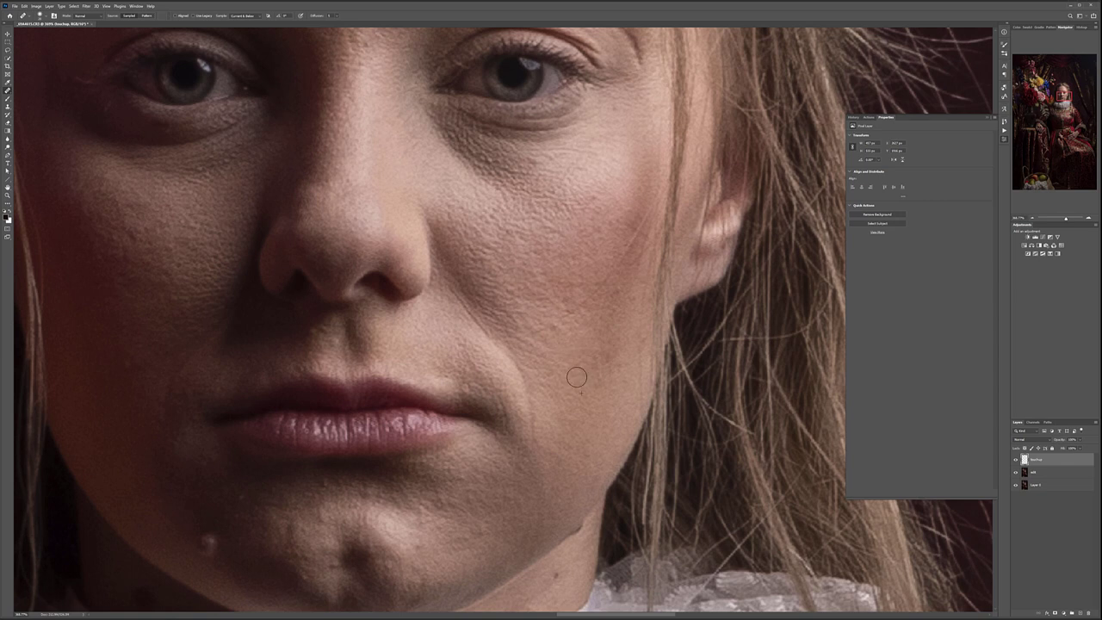
{"action": "left_click_drag", "start_coordinate": [257, 286], "coordinate": [600, 253]}
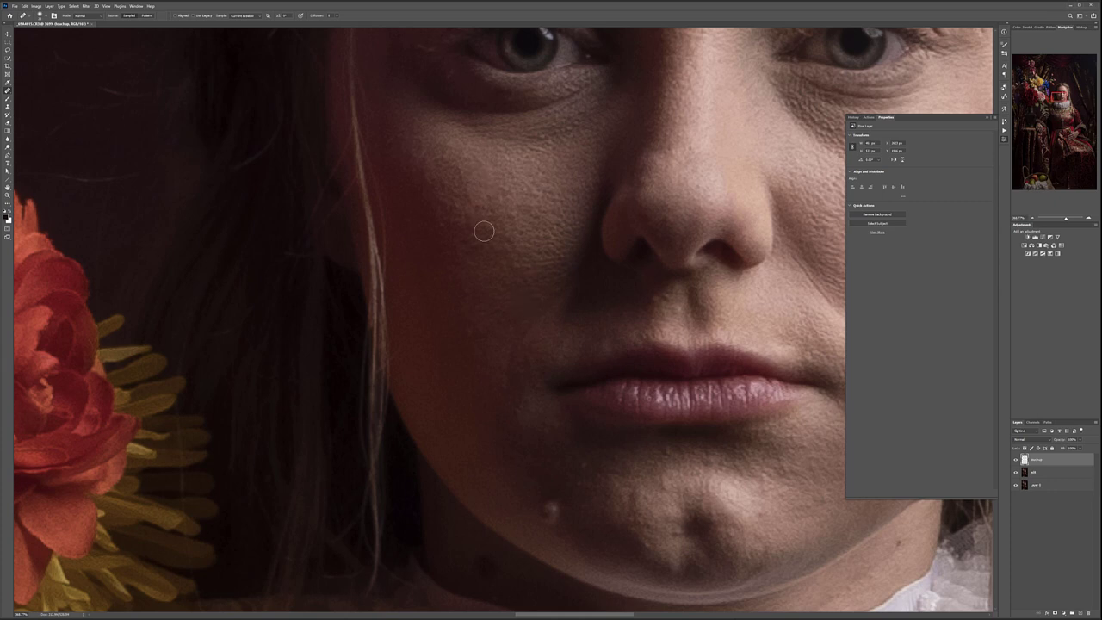
{"action": "scroll", "coordinate": [649, 197], "scroll_direction": "up", "scroll_amount": 4}
{"action": "scroll", "coordinate": [649, 197], "scroll_direction": "right", "scroll_amount": 1}
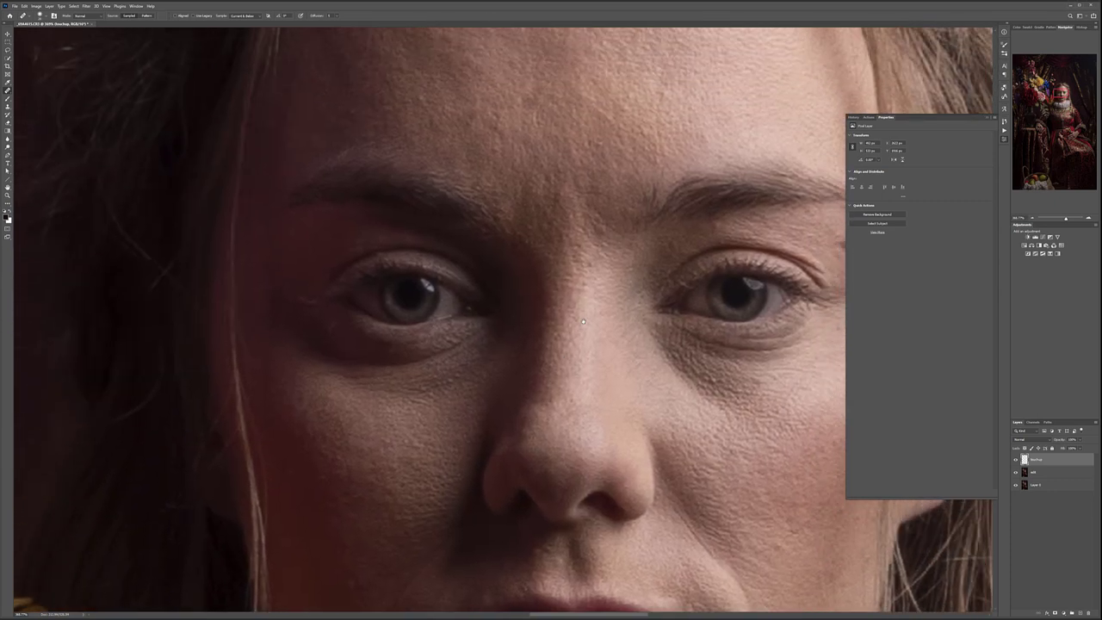
{"action": "mouse_move", "coordinate": [600, 228]}
{"action": "left_mouse_down"}
{"action": "mouse_move", "coordinate": [532, 328]}
{"action": "mouse_move", "coordinate": [378, 35]}
{"action": "left_mouse_up"}
{"action": "left_click_drag", "start_coordinate": [371, 308], "coordinate": [489, 342]}
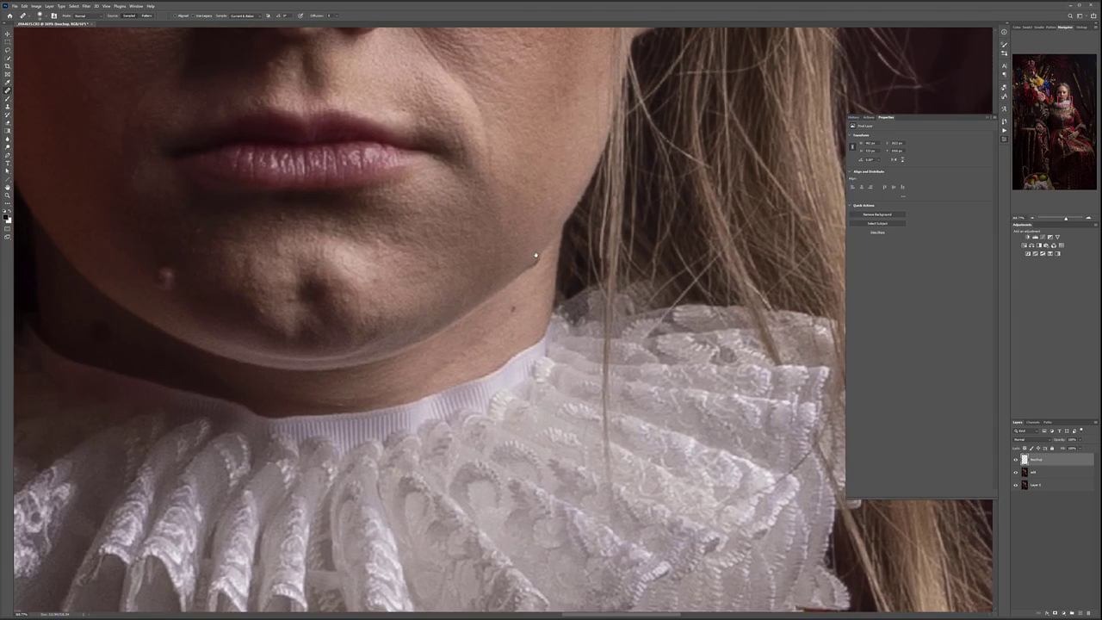
{"action": "left_click_drag", "start_coordinate": [344, 298], "coordinate": [575, 301]}
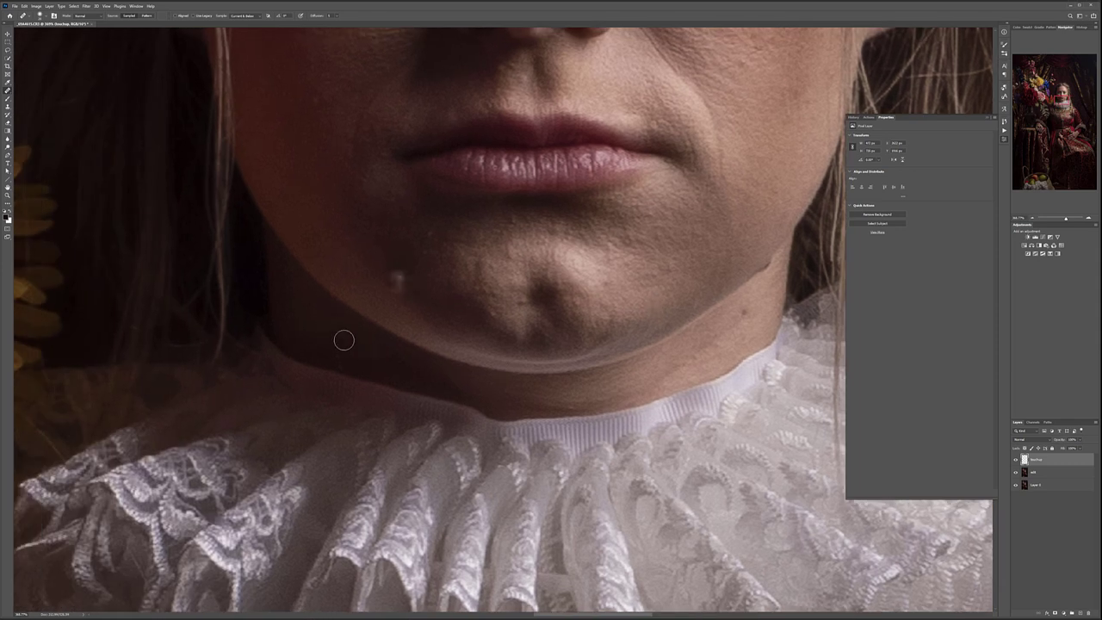
Try the Healing Brush on the chin mole, undo it and try a dab with newly sampled chin skin.
{"action": "left_click", "coordinate": [395, 277]}
{"action": "key", "text": "ctrl+z"}
{"action": "left_click", "coordinate": [507, 282], "text": "alt"}
{"action": "left_click", "coordinate": [624, 306]}
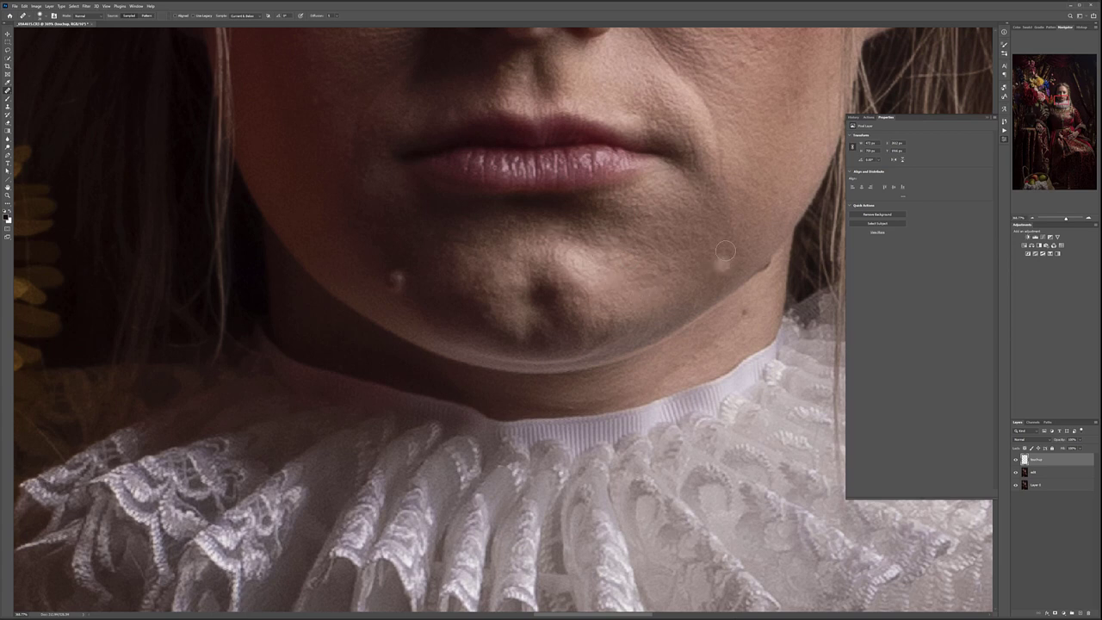
{"action": "left_click_drag", "start_coordinate": [732, 229], "coordinate": [636, 268]}
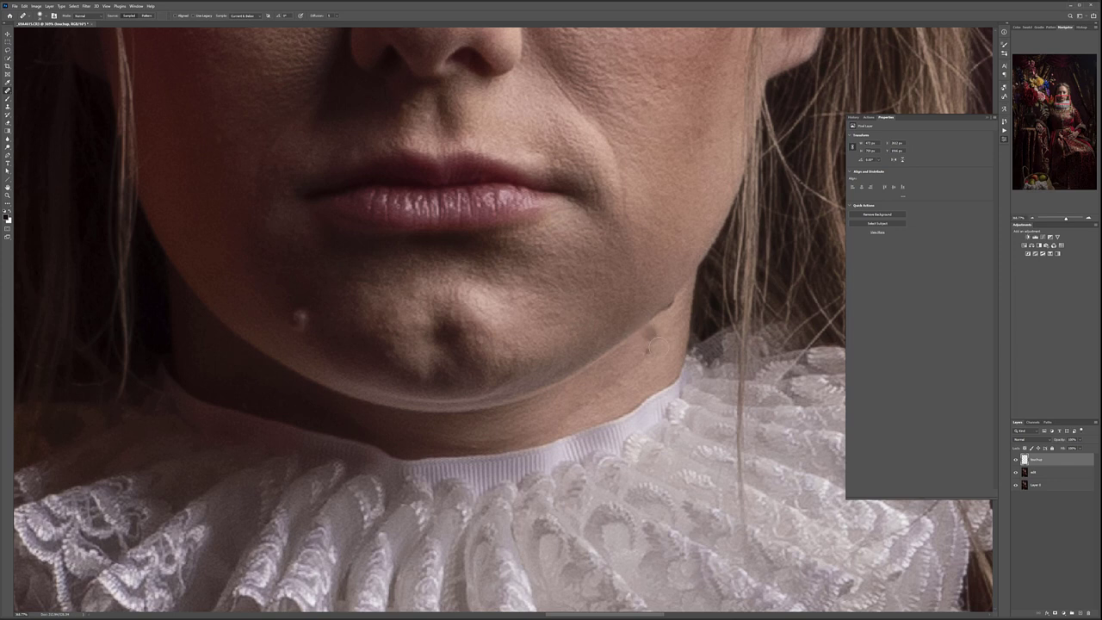
Examine the ruff, both hands, the dress and the flowers up close for flaws, ending with the whole portrait in view.
{"action": "scroll", "coordinate": [587, 367], "scroll_direction": "down", "scroll_amount": 3}
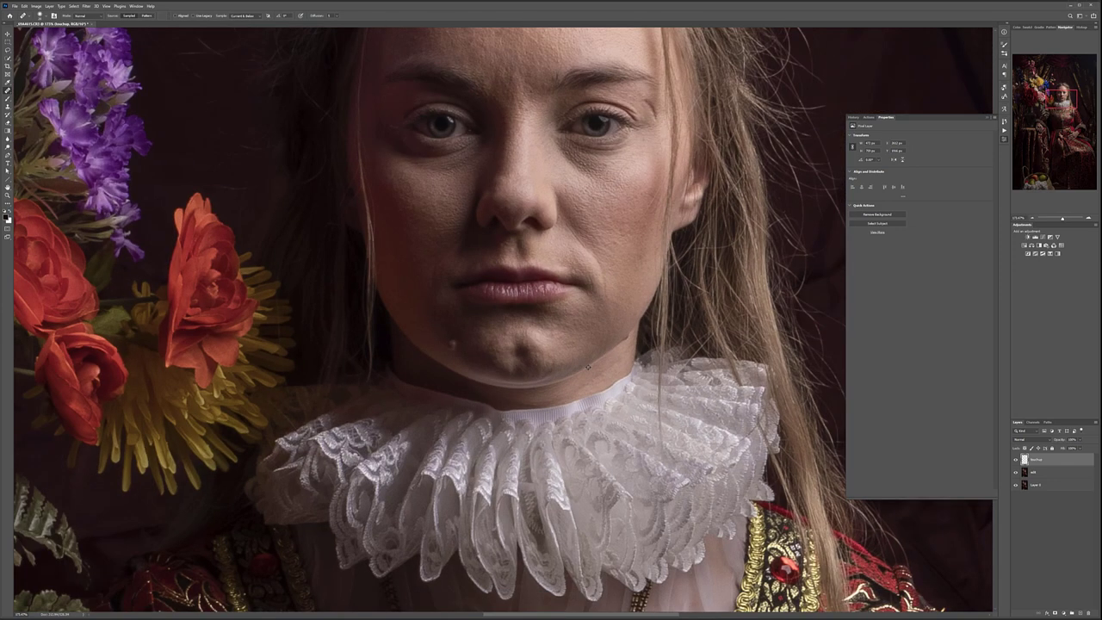
{"action": "left_click_drag", "start_coordinate": [495, 417], "coordinate": [603, 224]}
{"action": "left_click_drag", "start_coordinate": [428, 376], "coordinate": [526, 206]}
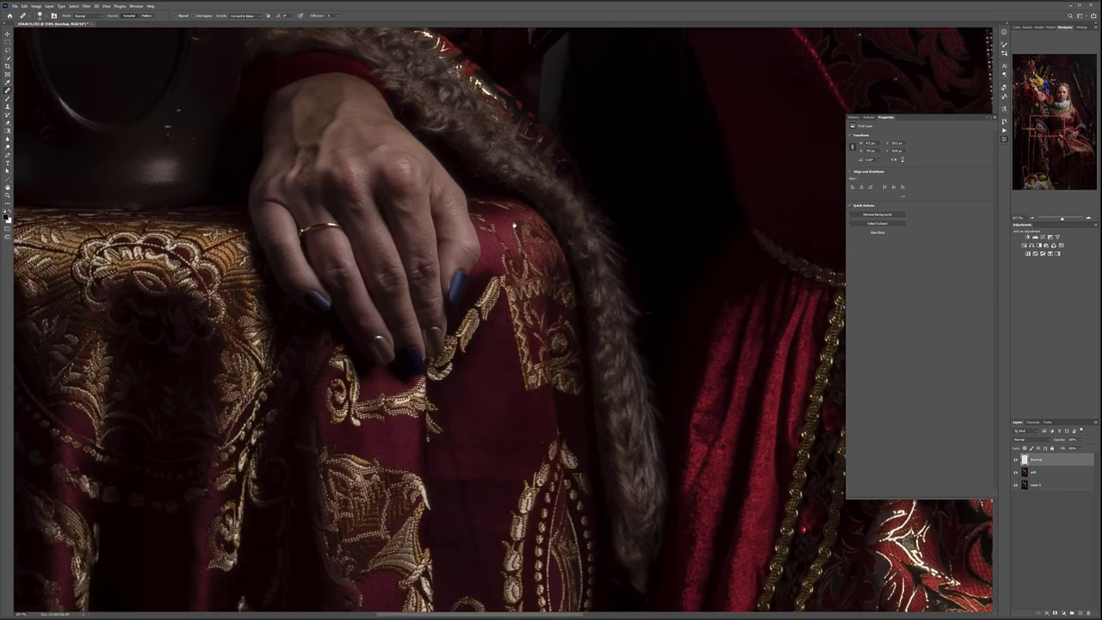
{"action": "left_click_drag", "start_coordinate": [661, 225], "coordinate": [93, 115]}
{"action": "left_click_drag", "start_coordinate": [561, 269], "coordinate": [441, 341]}
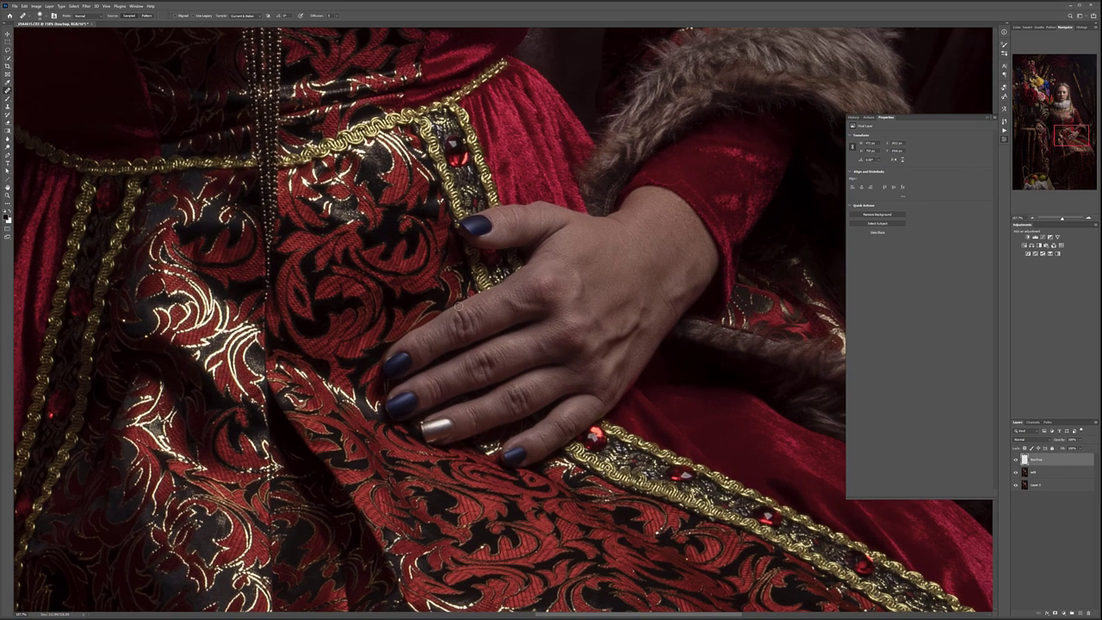
{"action": "left_click_drag", "start_coordinate": [606, 241], "coordinate": [646, 306]}
{"action": "left_click_drag", "start_coordinate": [183, 172], "coordinate": [454, 568]}
{"action": "left_click_drag", "start_coordinate": [507, 274], "coordinate": [109, 54]}
{"action": "left_click_drag", "start_coordinate": [246, 456], "coordinate": [234, 275]}
{"action": "left_click_drag", "start_coordinate": [495, 594], "coordinate": [539, 147]}
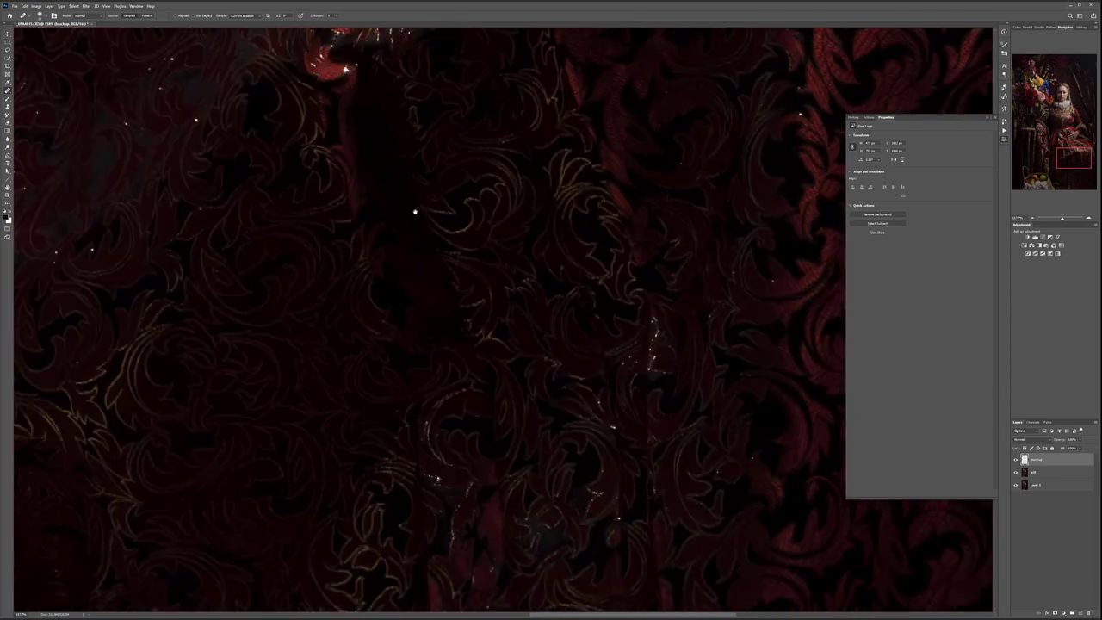
{"action": "left_click_drag", "start_coordinate": [430, 481], "coordinate": [718, 201]}
{"action": "left_click_drag", "start_coordinate": [129, 293], "coordinate": [502, 408]}
{"action": "left_click_drag", "start_coordinate": [545, 308], "coordinate": [430, 534]}
{"action": "left_click_drag", "start_coordinate": [605, 290], "coordinate": [466, 350]}
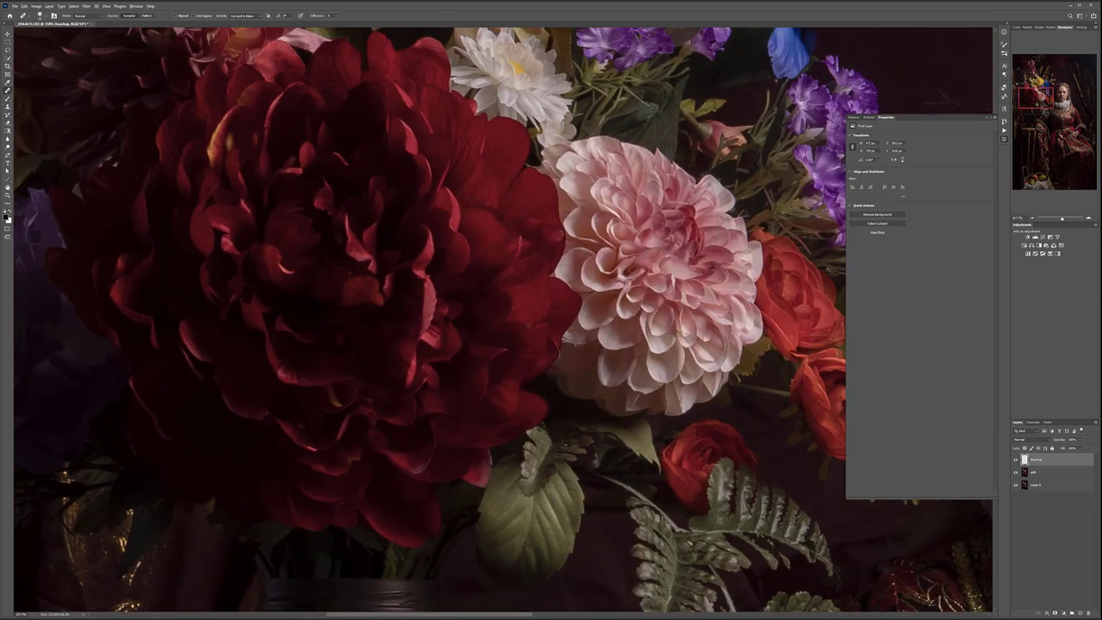
{"action": "scroll", "coordinate": [528, 325], "scroll_direction": "down", "scroll_amount": 6}
{"action": "scroll", "coordinate": [527, 323], "scroll_direction": "down", "scroll_amount": 2}
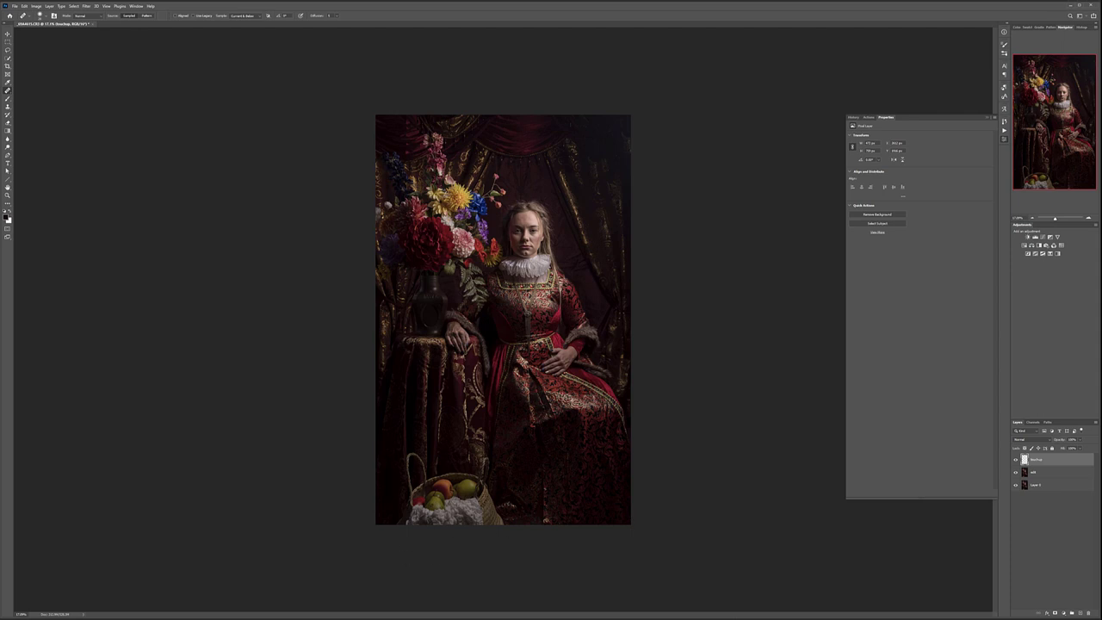
{"action": "scroll", "coordinate": [502, 320], "scroll_direction": "up", "scroll_amount": 5}
{"action": "scroll", "coordinate": [502, 319], "scroll_direction": "down", "scroll_amount": 2}
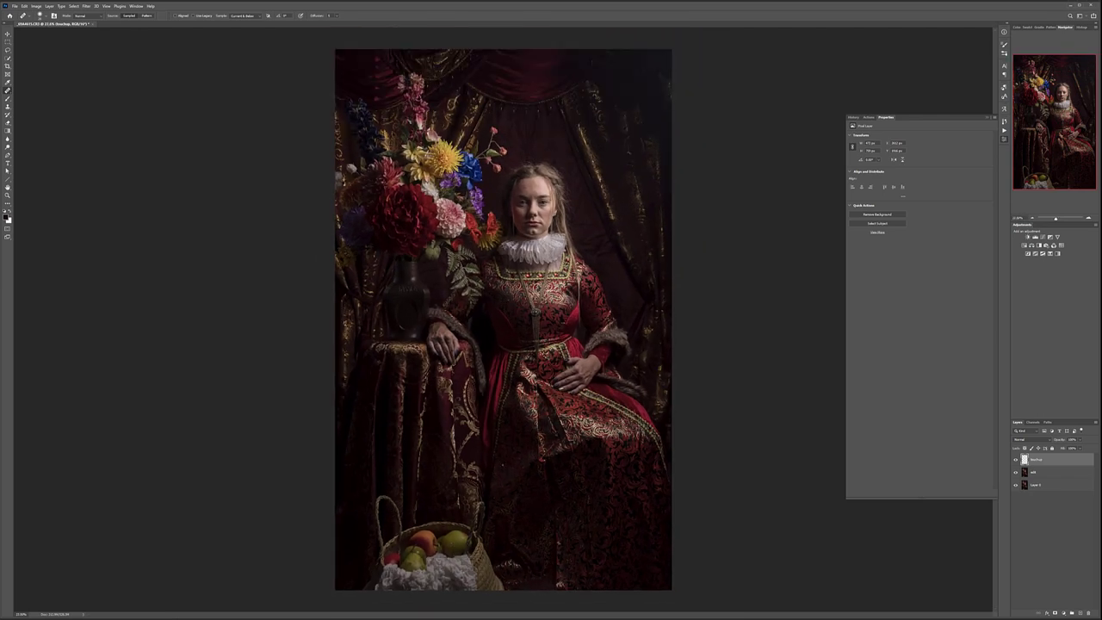
{"action": "scroll", "coordinate": [503, 457], "scroll_direction": "down", "scroll_amount": 2}
{"action": "scroll", "coordinate": [503, 457], "scroll_direction": "up", "scroll_amount": 1}
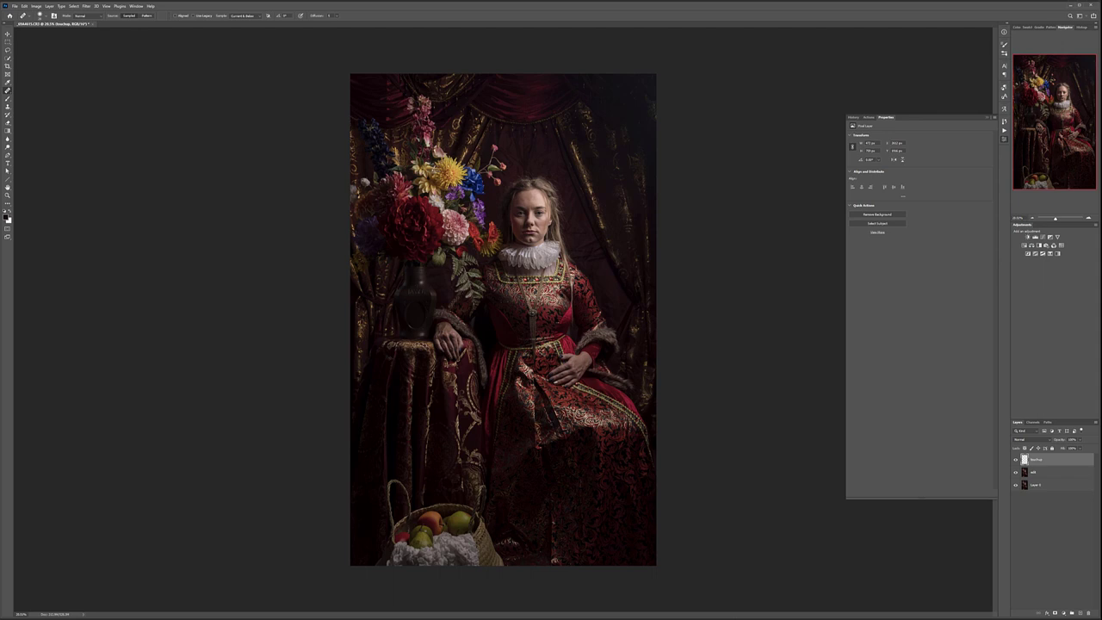
Switch to Bridge and compare the alternative frames of the seated pose, looking for one that shows the whole fruit basket and floor.
{"action": "key", "text": "alt+Tab"}
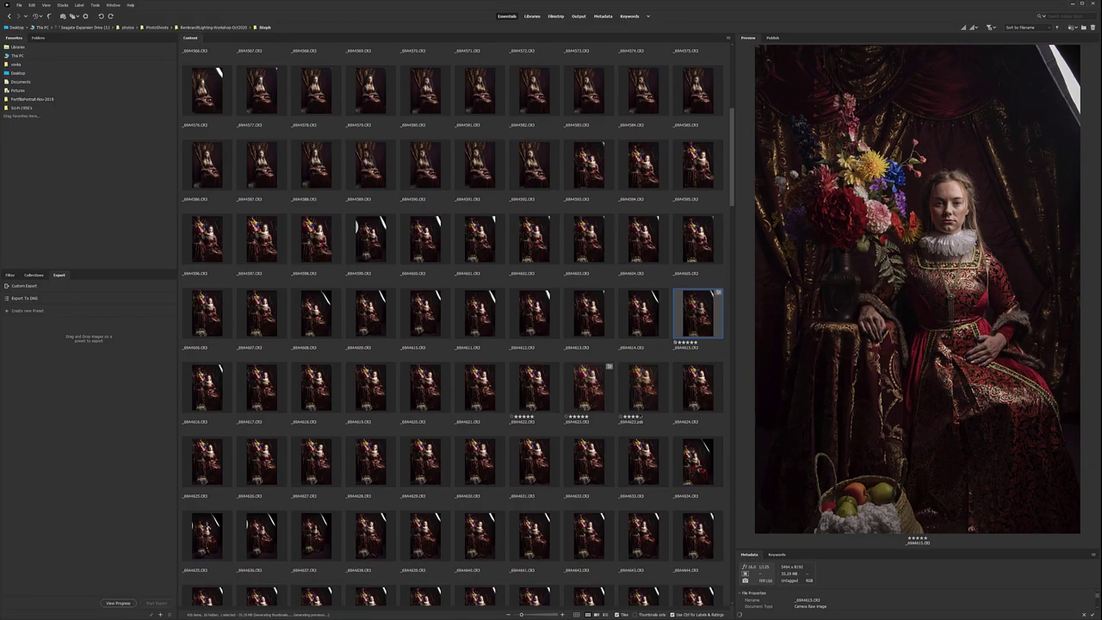
{"action": "left_click", "coordinate": [479, 461]}
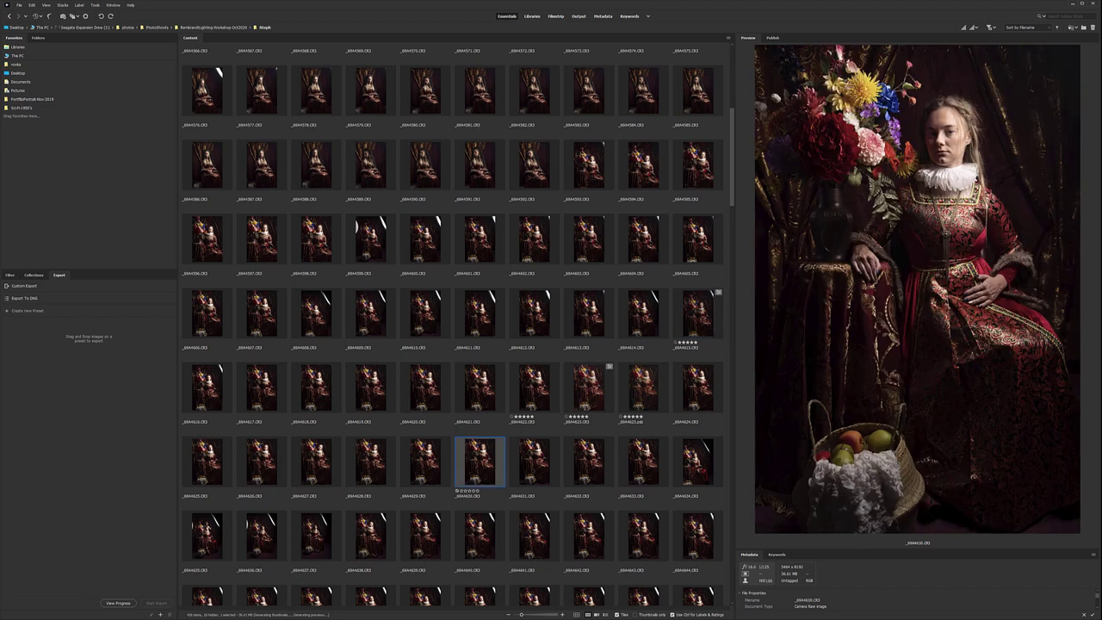
{"action": "left_click", "coordinate": [533, 461]}
{"action": "key", "text": "Right"}
{"action": "key", "text": "Right"}
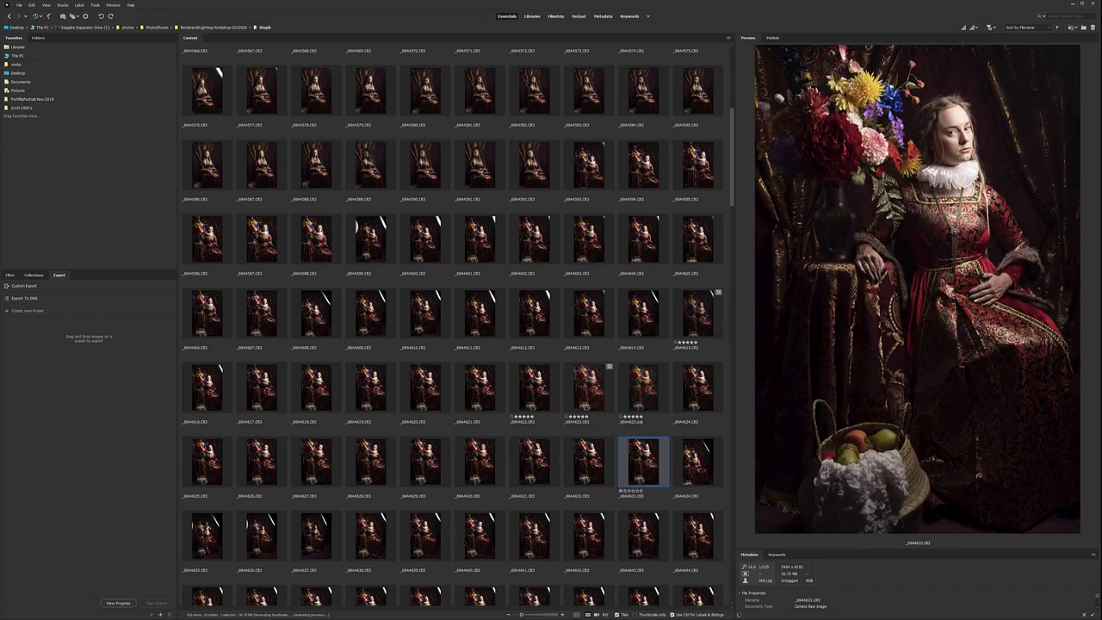
{"action": "left_click", "coordinate": [480, 535]}
{"action": "key", "text": "Left"}
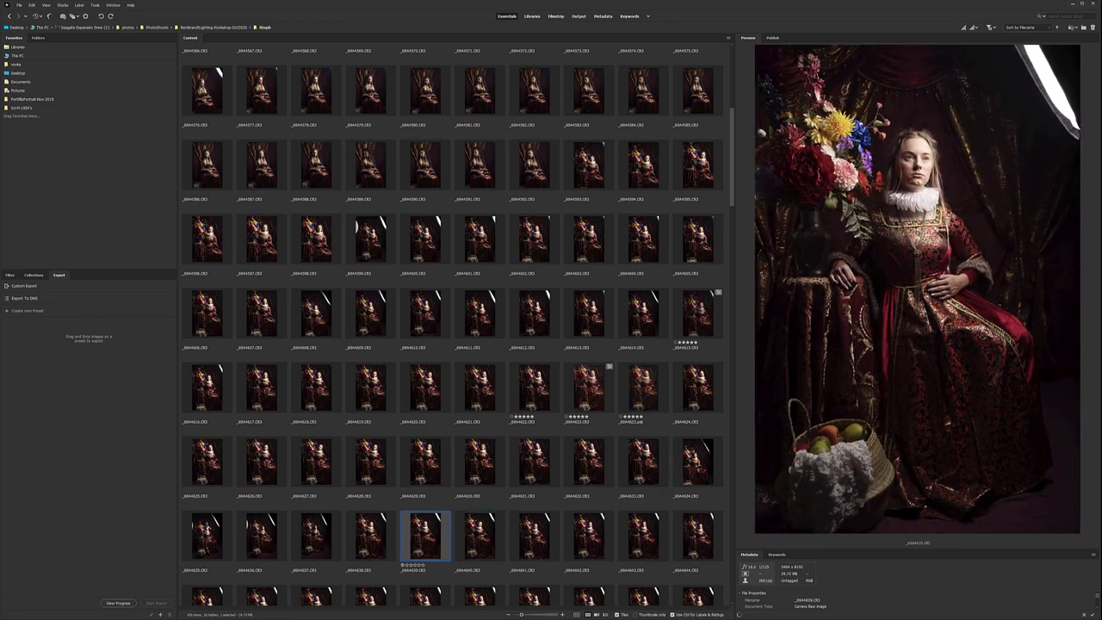
{"action": "left_click", "coordinate": [479, 462]}
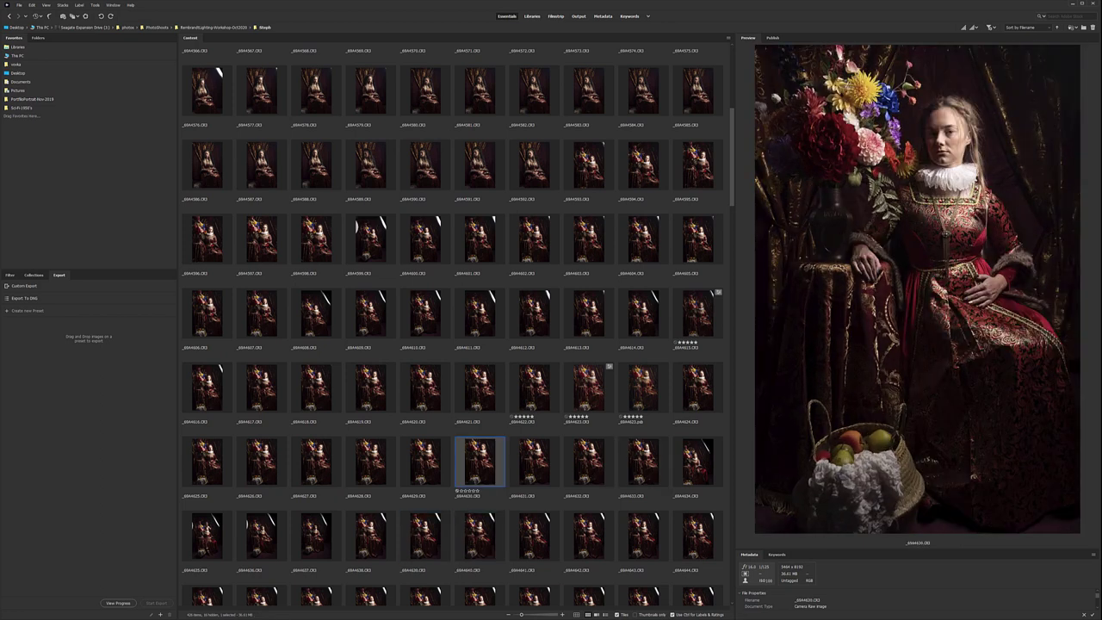
{"action": "key", "text": "Left"}
{"action": "key", "text": "Left"}
{"action": "key", "text": "Left"}
{"action": "key", "text": "Right"}
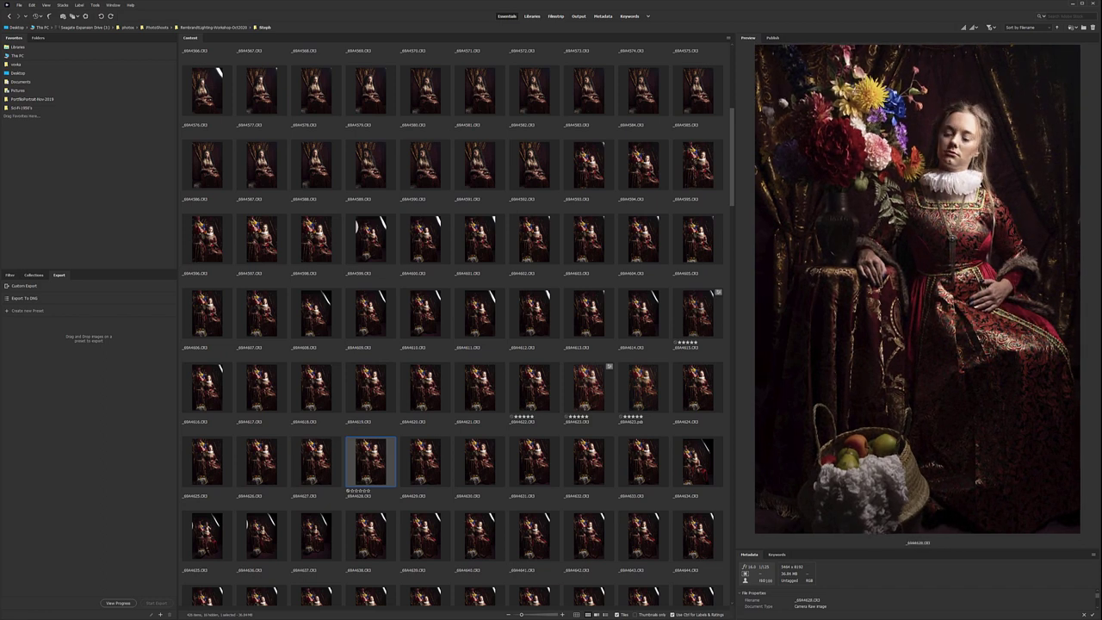
Pick the frame with the model looking aside and the full basket in view, and open it in Camera Raw.
{"action": "left_click", "coordinate": [609, 478]}
{"action": "key", "text": "Right"}
{"action": "key", "text": "Left"}
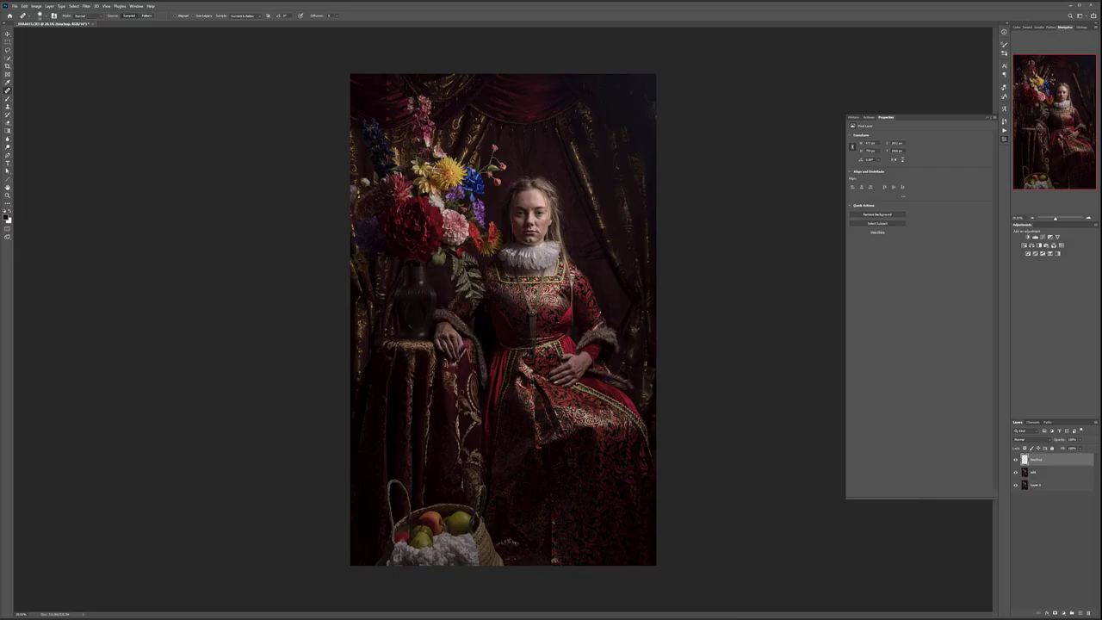
{"action": "key", "text": "ctrl+shift+a"}
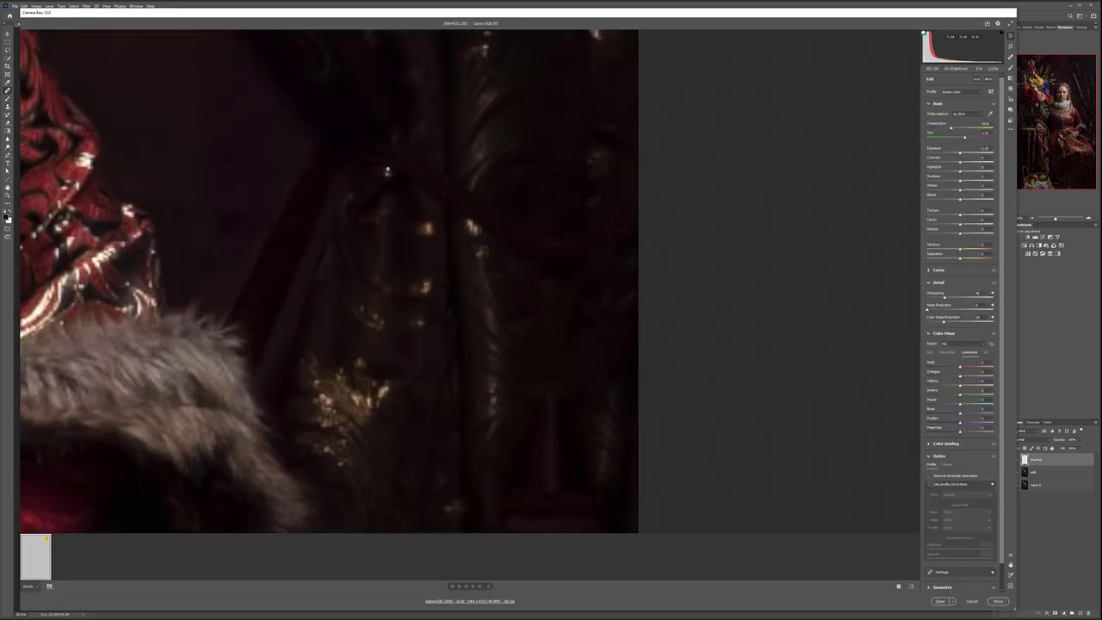
{"action": "left_click_drag", "start_coordinate": [387, 171], "coordinate": [279, 207]}
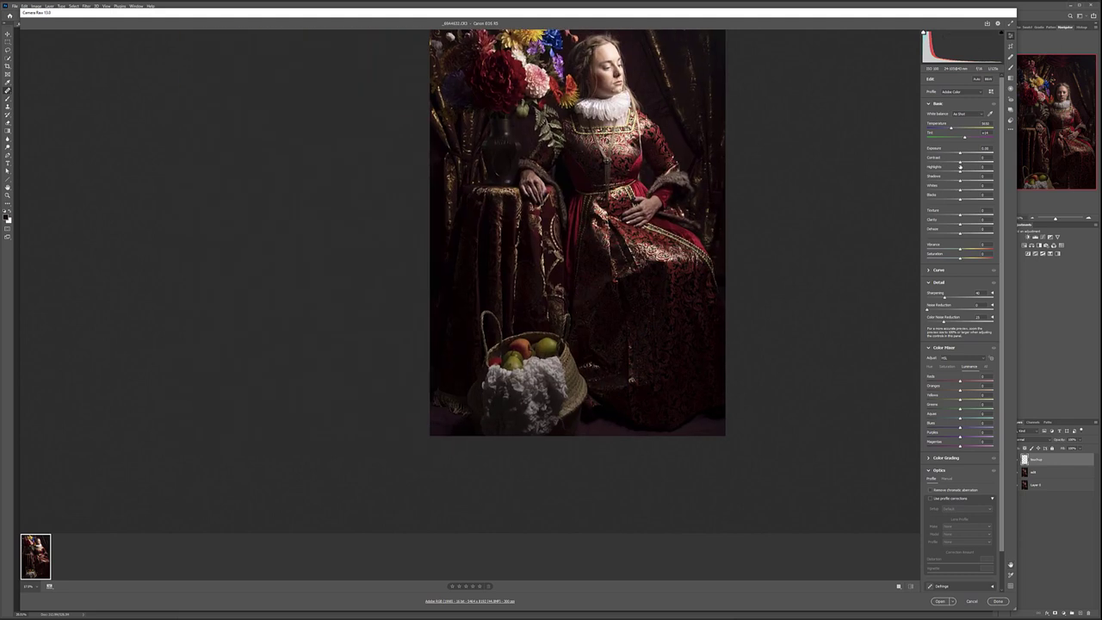
Lower the highlights, slightly raise exposure, increase sharpening and orange and yellow luminance, and open the developed photo in Photoshop.
{"action": "mouse_move", "coordinate": [959, 171]}
{"action": "left_mouse_down"}
{"action": "mouse_move", "coordinate": [942, 171]}
{"action": "mouse_move", "coordinate": [963, 154]}
{"action": "left_mouse_up"}
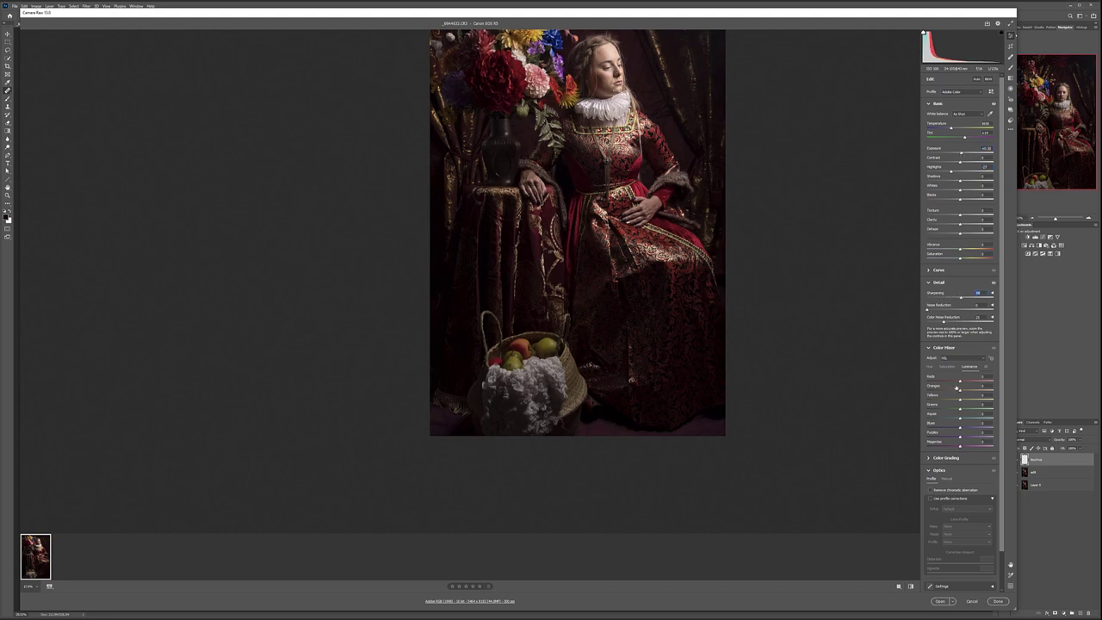
{"action": "left_click_drag", "start_coordinate": [961, 390], "coordinate": [968, 392]}
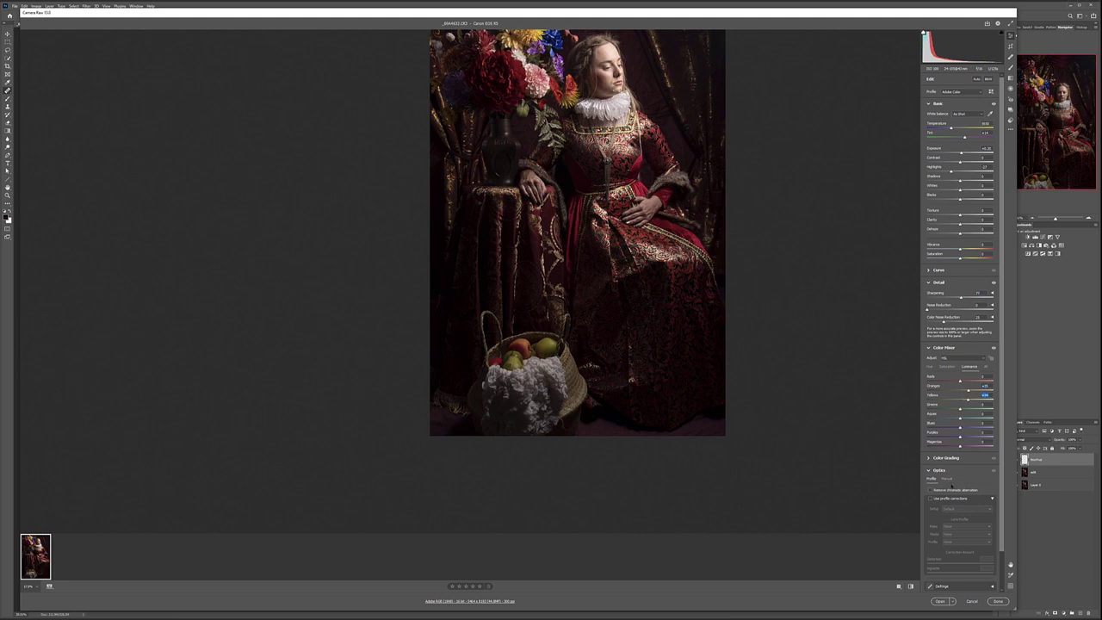
{"action": "left_click", "coordinate": [940, 601]}
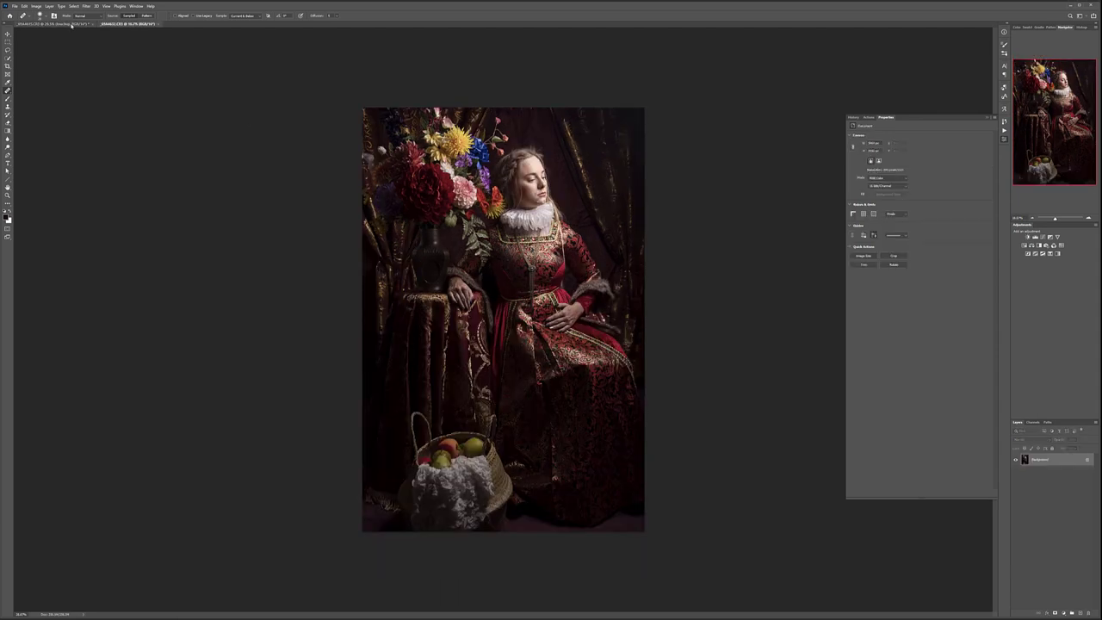
Extend the retouched portrait's canvas below the basket with the Crop tool, leaving an empty strip for more floor.
{"action": "left_click", "coordinate": [67, 24]}
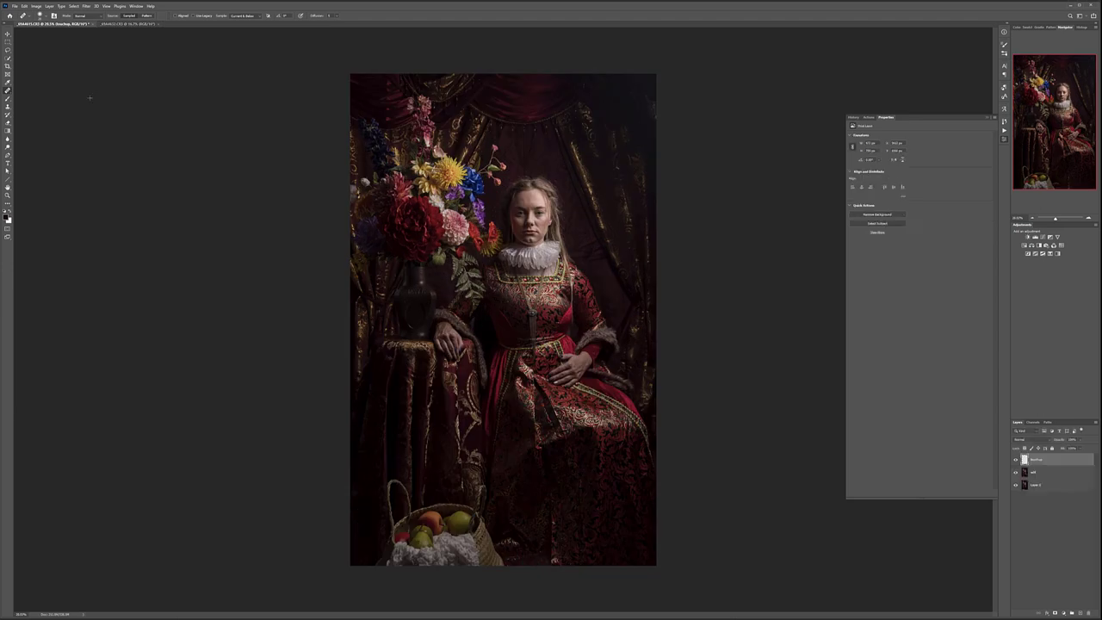
{"action": "key", "text": "c"}
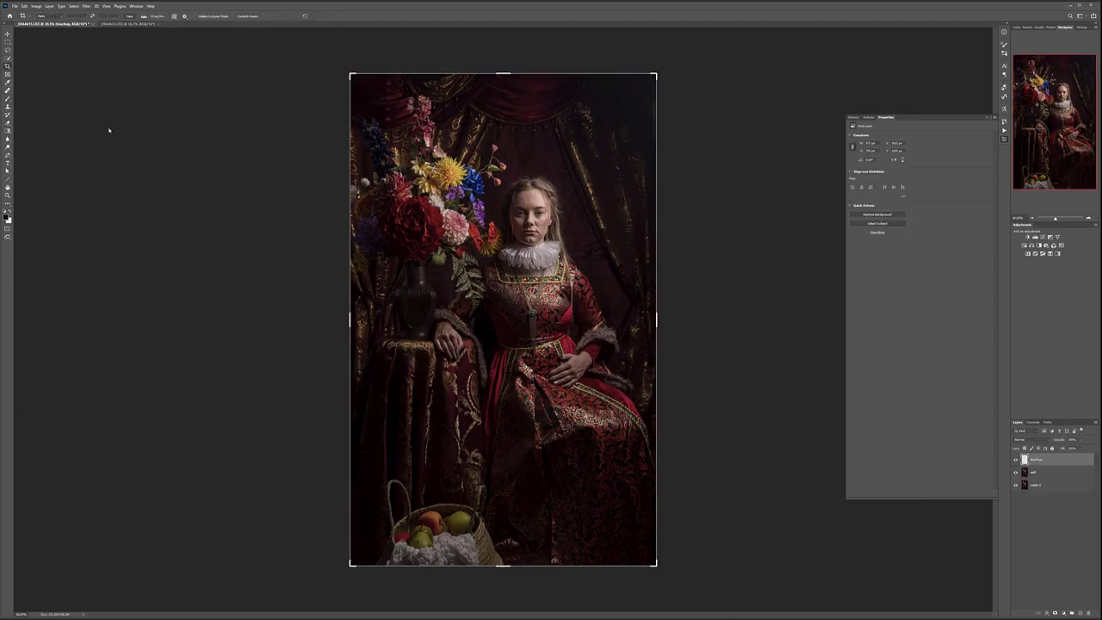
{"action": "left_click_drag", "start_coordinate": [504, 567], "coordinate": [508, 598]}
{"action": "key", "text": "Return"}
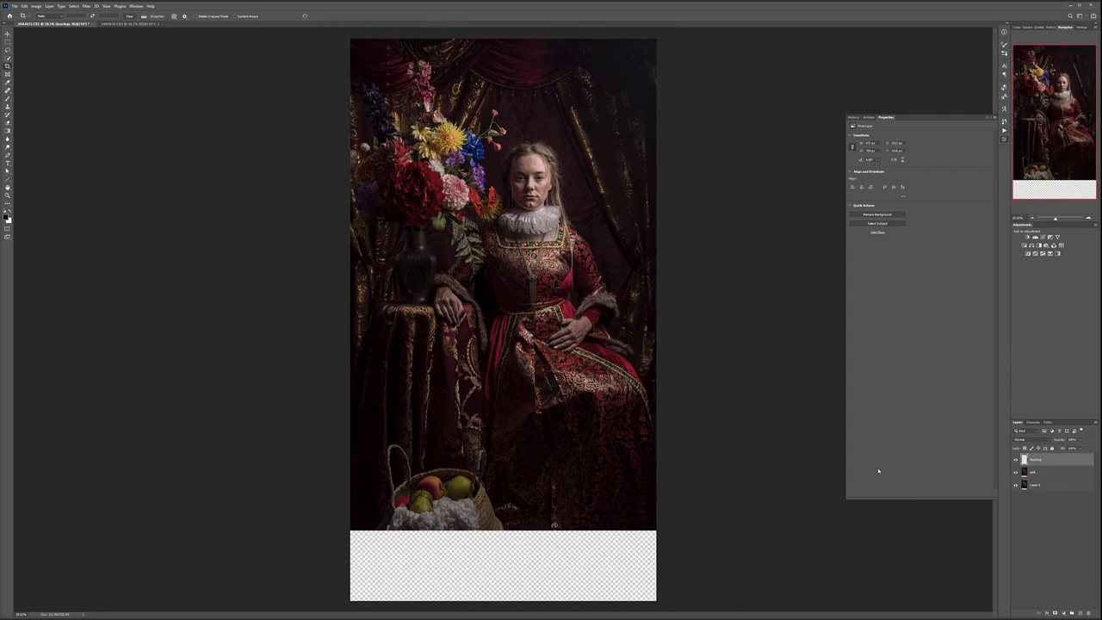
Bring the newly developed photo into the retouched portrait as a layer and place it at the bottom of the layer stack.
{"action": "left_click", "coordinate": [129, 23]}
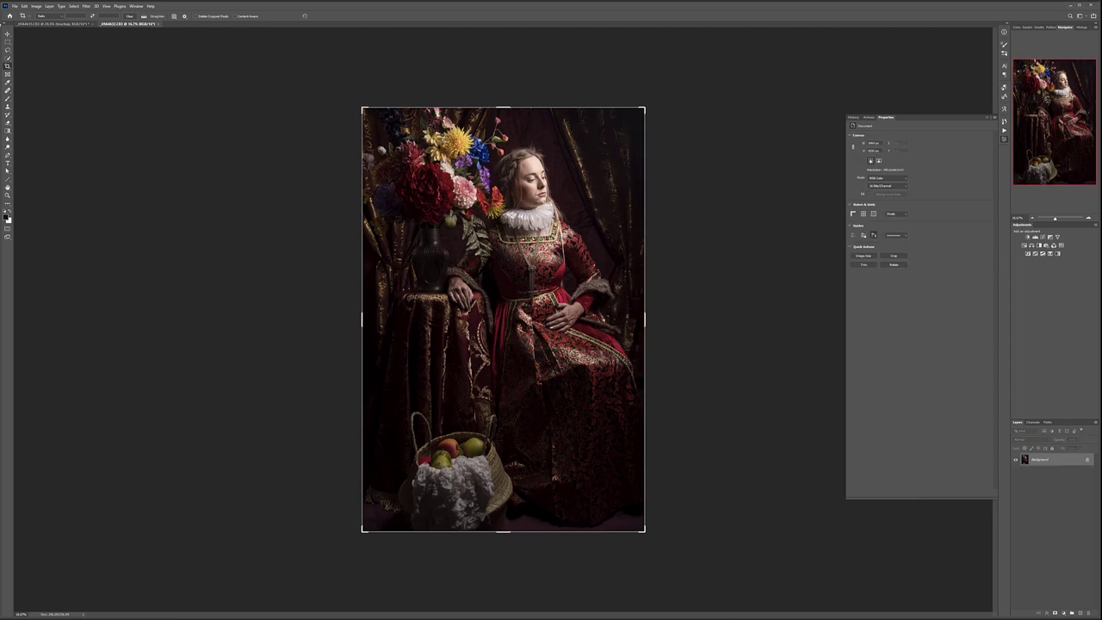
{"action": "left_click", "coordinate": [8, 34]}
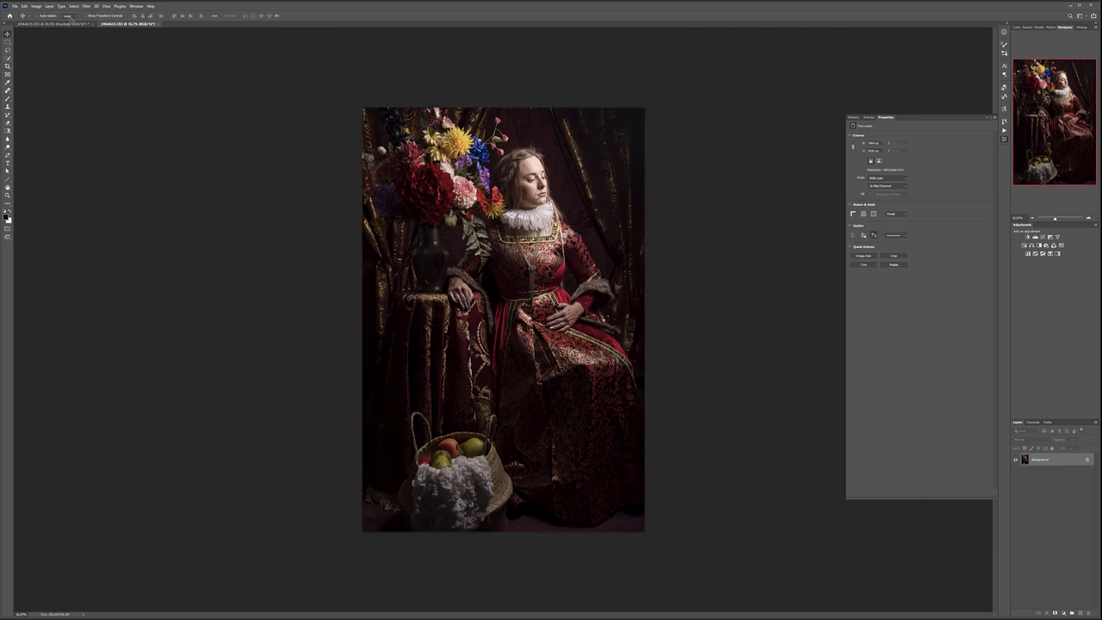
{"action": "left_click_drag", "start_coordinate": [71, 23], "coordinate": [506, 374]}
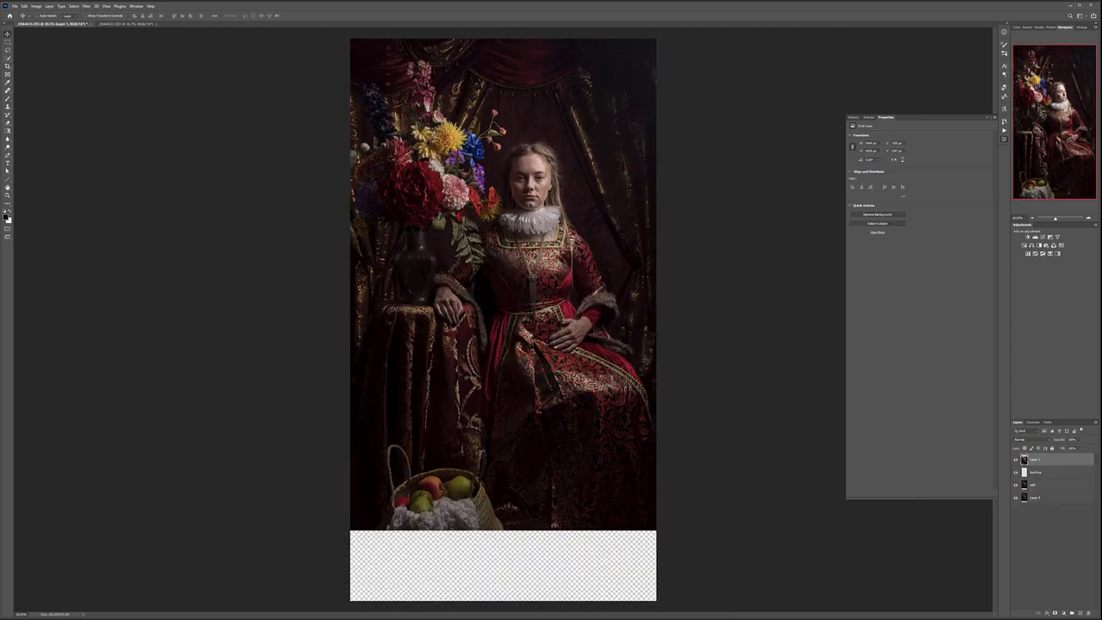
{"action": "left_click_drag", "start_coordinate": [1074, 463], "coordinate": [1077, 501]}
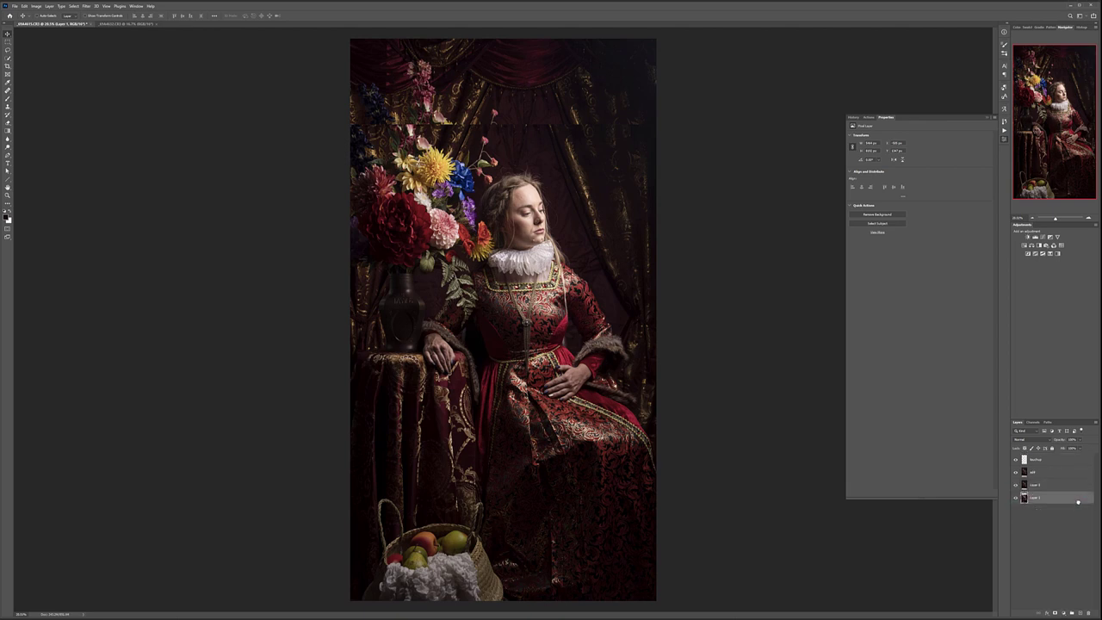
Reposition the added photo so its lower basket and skirt roughly meet those of the original portrait.
{"action": "left_click_drag", "start_coordinate": [519, 477], "coordinate": [529, 414]}
{"action": "scroll", "coordinate": [478, 548], "scroll_direction": "up", "scroll_amount": 7}
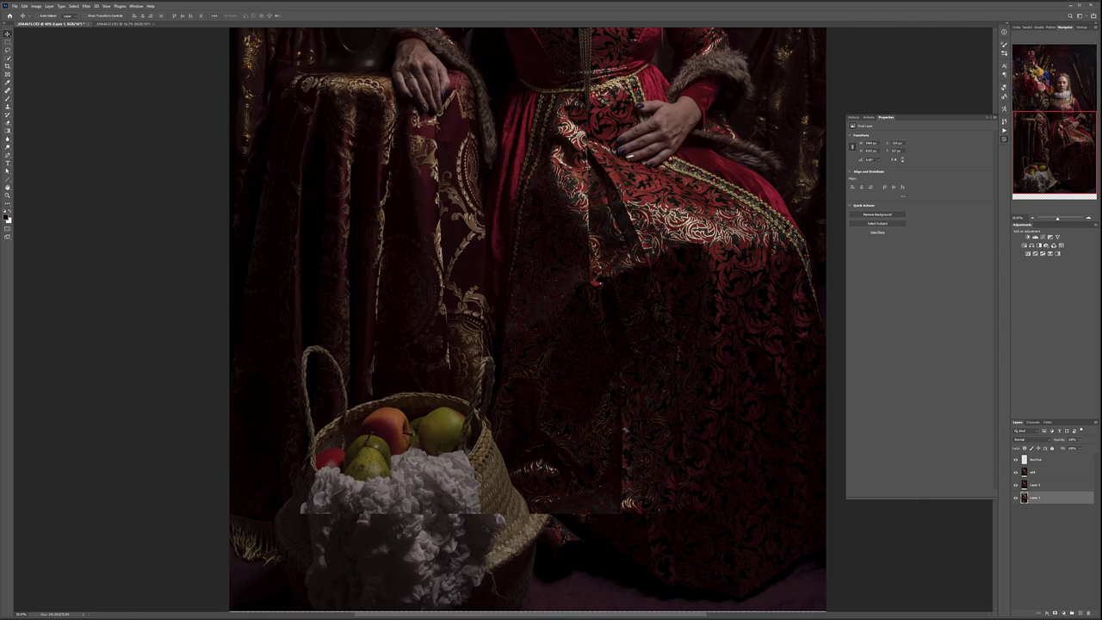
{"action": "left_click_drag", "start_coordinate": [484, 513], "coordinate": [472, 489]}
Scale down and nudge the added photo with Free Transform until the basket, cloth and skirt line up and the canvas width is covered.
{"action": "key", "text": "ctrl+t"}
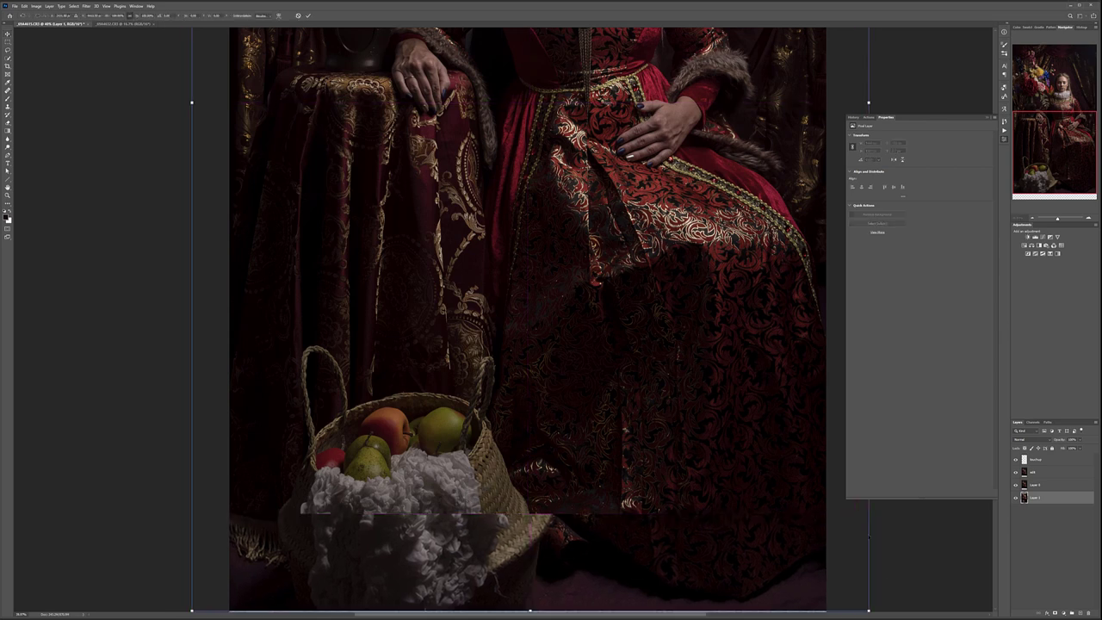
{"action": "left_click_drag", "start_coordinate": [883, 599], "coordinate": [802, 595]}
{"action": "left_click_drag", "start_coordinate": [591, 550], "coordinate": [595, 576]}
{"action": "left_click_drag", "start_coordinate": [847, 599], "coordinate": [776, 584]}
{"action": "left_click_drag", "start_coordinate": [624, 539], "coordinate": [629, 584]}
{"action": "left_click_drag", "start_coordinate": [818, 595], "coordinate": [829, 598]}
{"action": "mouse_move", "coordinate": [604, 546]}
{"action": "left_mouse_down"}
{"action": "mouse_move", "coordinate": [610, 567]}
{"action": "mouse_move", "coordinate": [602, 550]}
{"action": "left_mouse_up"}
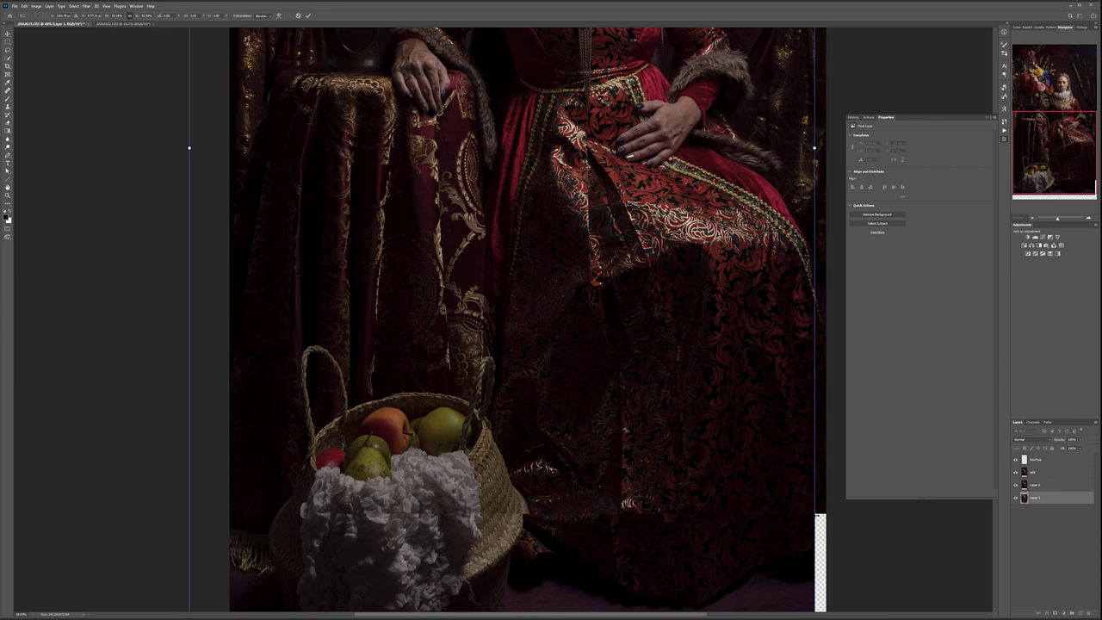
{"action": "left_click_drag", "start_coordinate": [815, 515], "coordinate": [827, 516]}
{"action": "left_click_drag", "start_coordinate": [629, 533], "coordinate": [628, 508]}
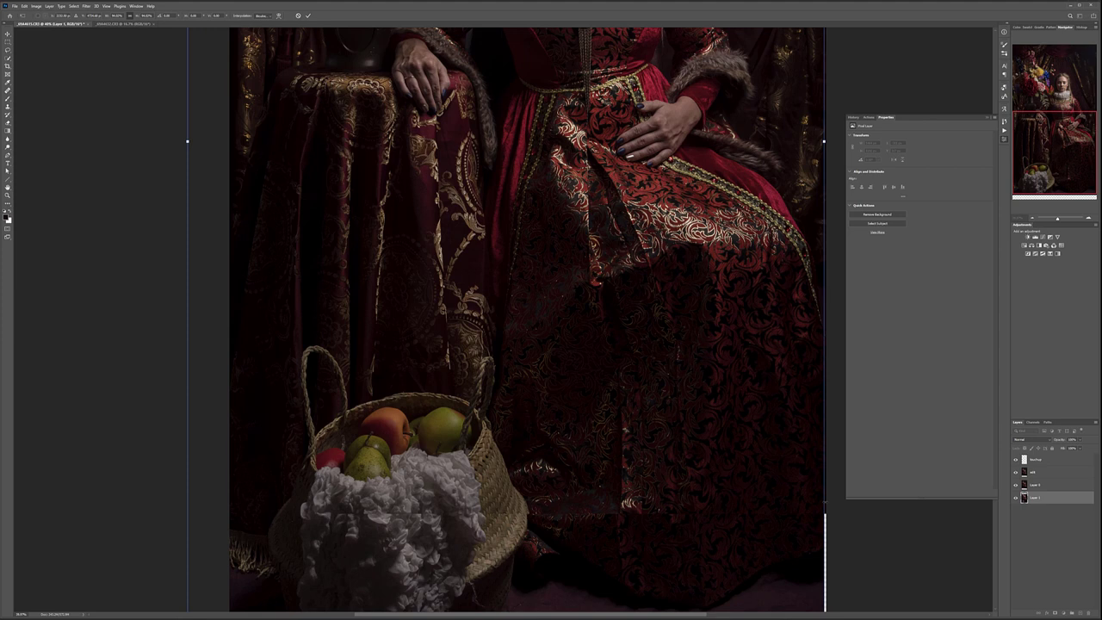
{"action": "mouse_move", "coordinate": [824, 501]}
{"action": "left_mouse_down"}
{"action": "mouse_move", "coordinate": [821, 486]}
{"action": "mouse_move", "coordinate": [831, 504]}
{"action": "left_mouse_up"}
{"action": "key", "text": "Return"}
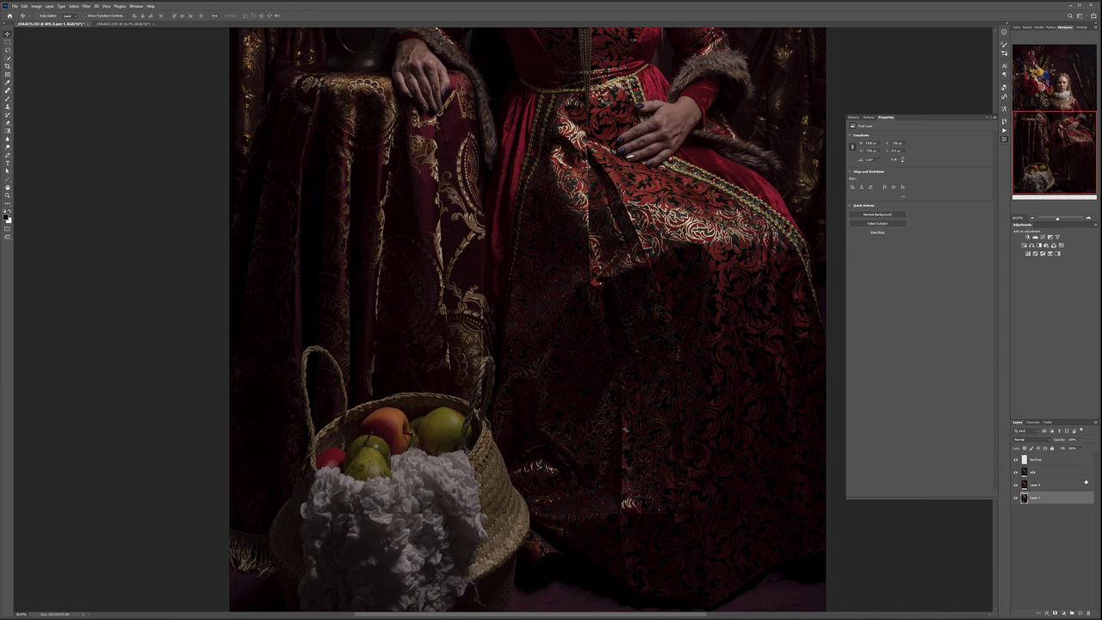
Move the added photo's layer directly beneath the top layer, give it a layer mask and ready a black brush.
{"action": "left_click_drag", "start_coordinate": [1068, 498], "coordinate": [1063, 469]}
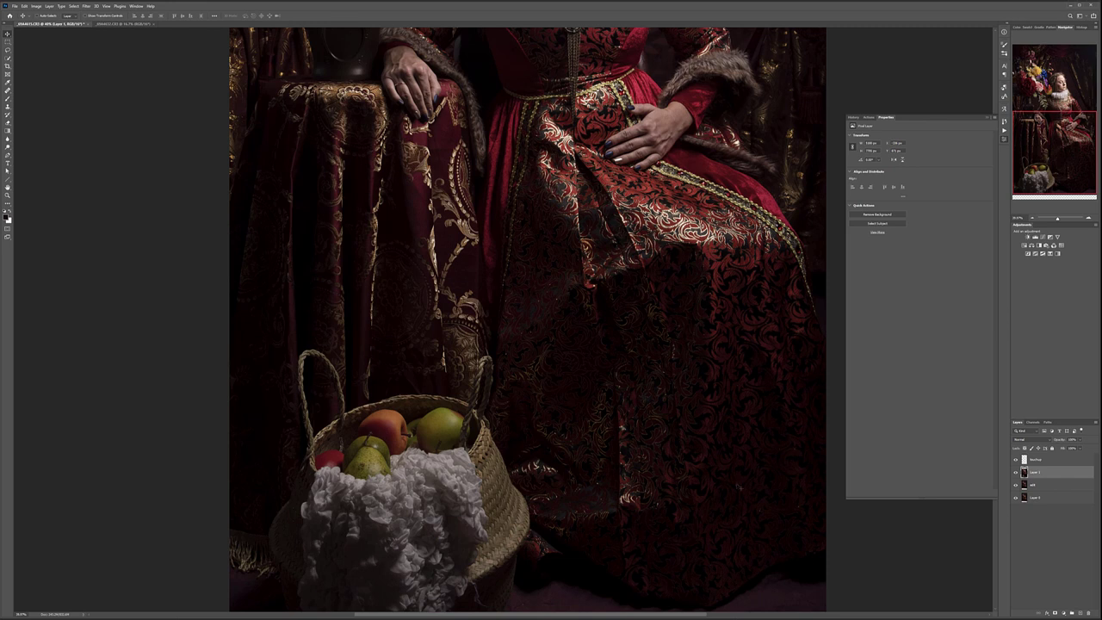
{"action": "left_click", "coordinate": [1055, 613]}
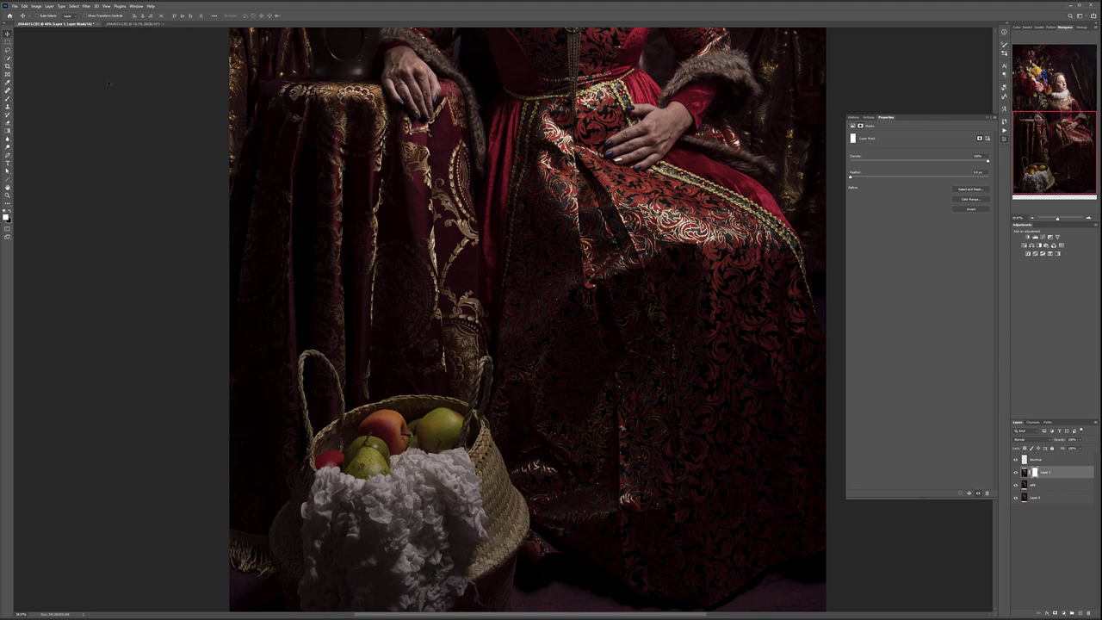
{"action": "left_click", "coordinate": [7, 98]}
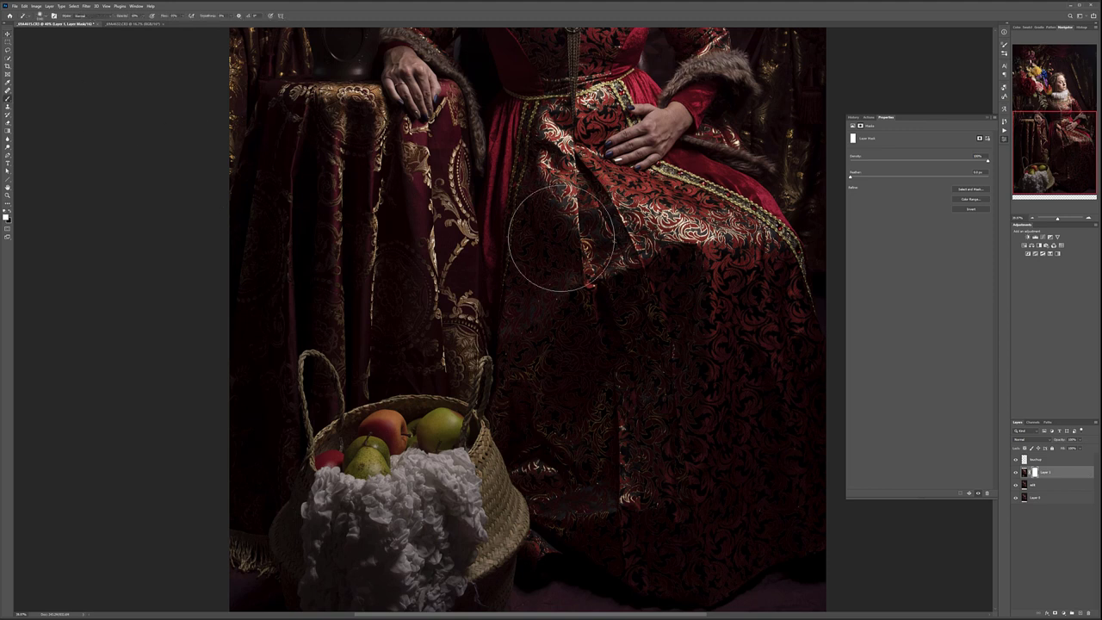
{"action": "key", "text": "x"}
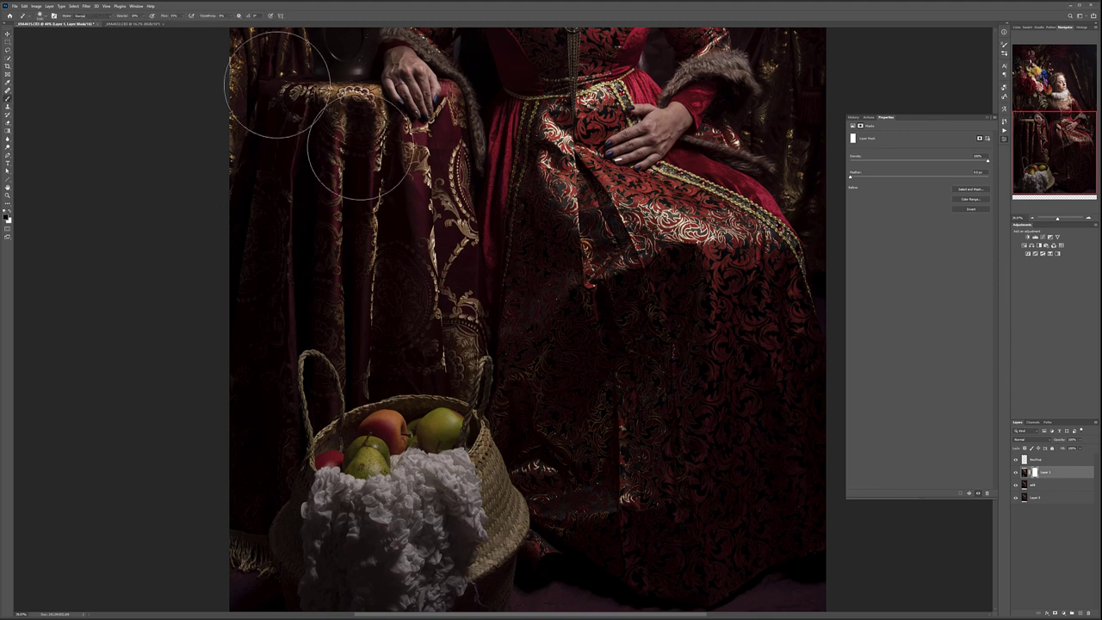
Paint black on the mask over the face, flowers, torso and upper dress with an enlarged brush at 100% opacity to reveal the original portrait.
{"action": "left_click_drag", "start_coordinate": [198, 197], "coordinate": [765, 200]}
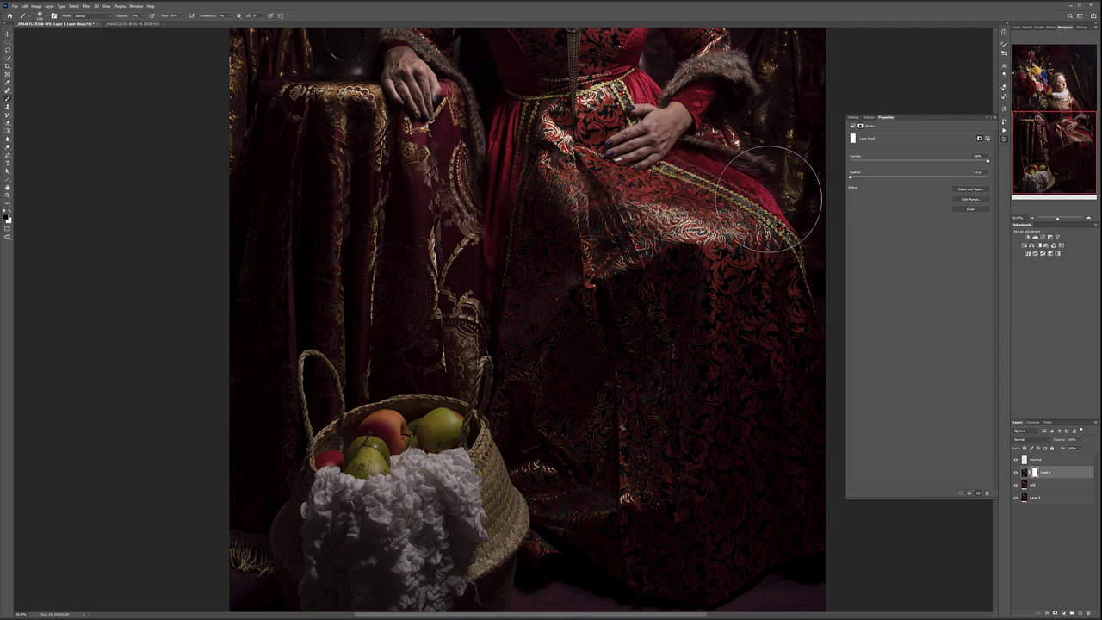
{"action": "scroll", "coordinate": [516, 256], "scroll_direction": "down", "scroll_amount": 2}
{"action": "scroll", "coordinate": [516, 257], "scroll_direction": "down", "scroll_amount": 1}
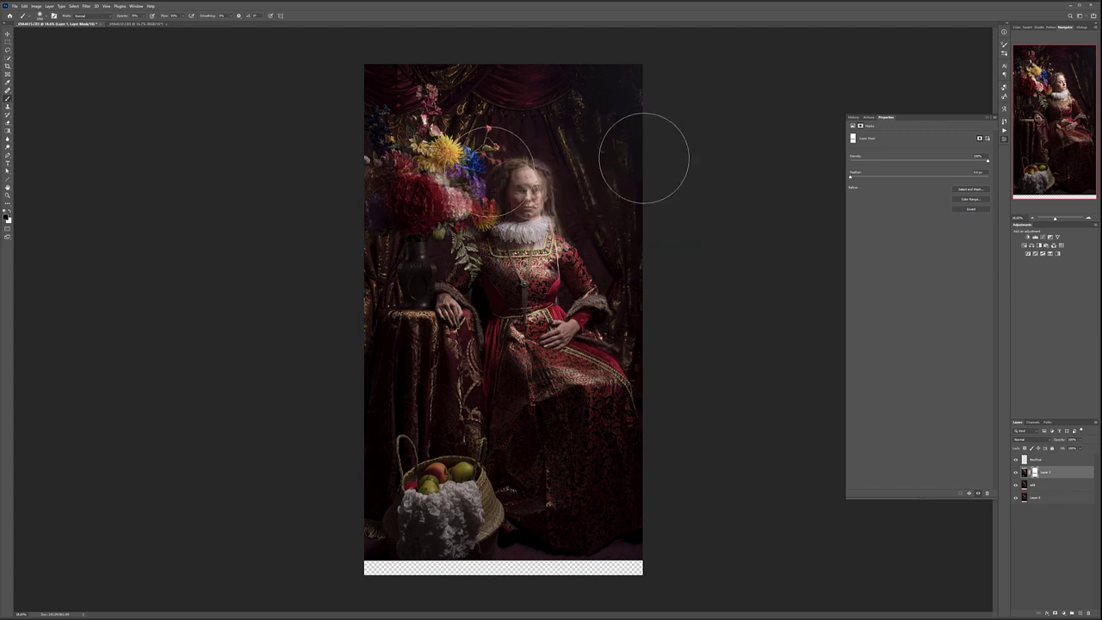
{"action": "mouse_move", "coordinate": [643, 157]}
{"action": "left_mouse_down"}
{"action": "mouse_move", "coordinate": [511, 123]}
{"action": "mouse_move", "coordinate": [511, 113]}
{"action": "left_mouse_up"}
{"action": "key", "text": "0"}
{"action": "key", "text": "bracketright"}
{"action": "mouse_move", "coordinate": [397, 144]}
{"action": "left_mouse_down"}
{"action": "mouse_move", "coordinate": [670, 137]}
{"action": "mouse_move", "coordinate": [542, 158]}
{"action": "mouse_move", "coordinate": [393, 221]}
{"action": "mouse_move", "coordinate": [467, 238]}
{"action": "mouse_move", "coordinate": [373, 260]}
{"action": "mouse_move", "coordinate": [443, 271]}
{"action": "mouse_move", "coordinate": [518, 263]}
{"action": "mouse_move", "coordinate": [490, 314]}
{"action": "mouse_move", "coordinate": [395, 321]}
{"action": "mouse_move", "coordinate": [468, 337]}
{"action": "mouse_move", "coordinate": [599, 327]}
{"action": "mouse_move", "coordinate": [614, 354]}
{"action": "mouse_move", "coordinate": [496, 342]}
{"action": "left_mouse_up"}
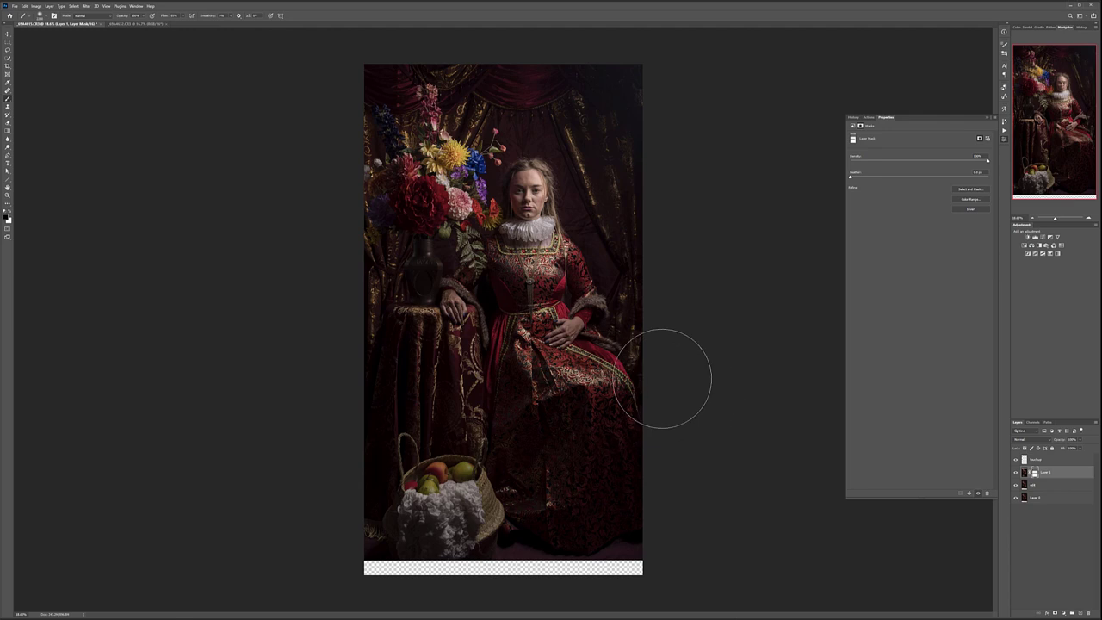
Paint black on the mask over the basket's fruit, handles and upper cloth with a smaller brush to clear the ghosted overlap.
{"action": "scroll", "coordinate": [456, 542], "scroll_direction": "up", "scroll_amount": 2}
{"action": "scroll", "coordinate": [468, 394], "scroll_direction": "up", "scroll_amount": 3}
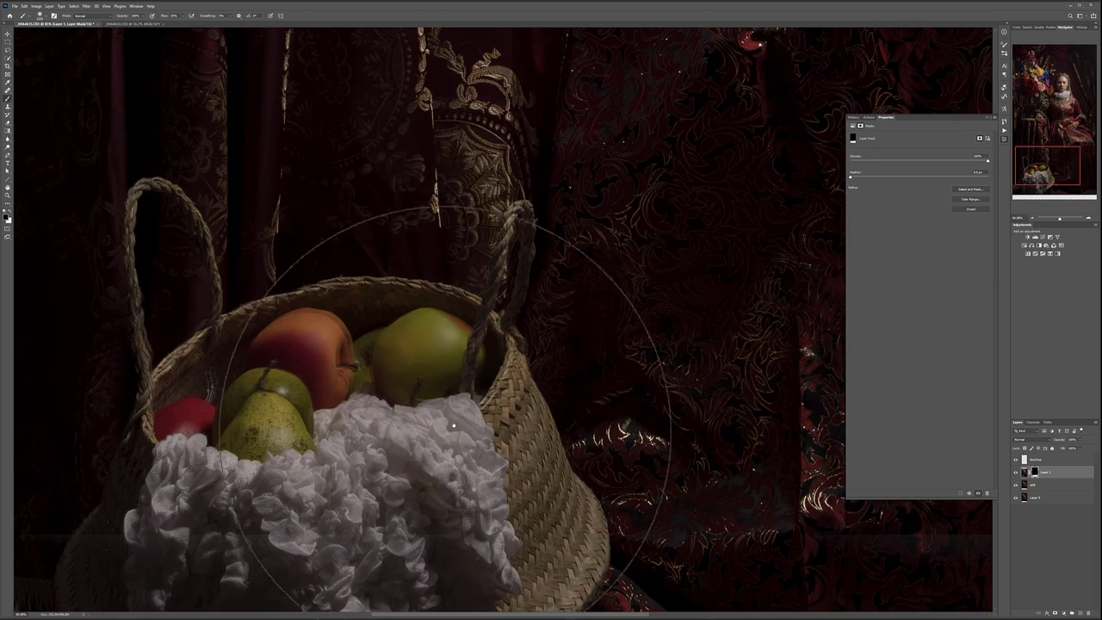
{"action": "key", "text": "bracketleft"}
{"action": "key", "text": "bracketleft"}
{"action": "key", "text": "bracketleft"}
{"action": "key", "text": "bracketleft"}
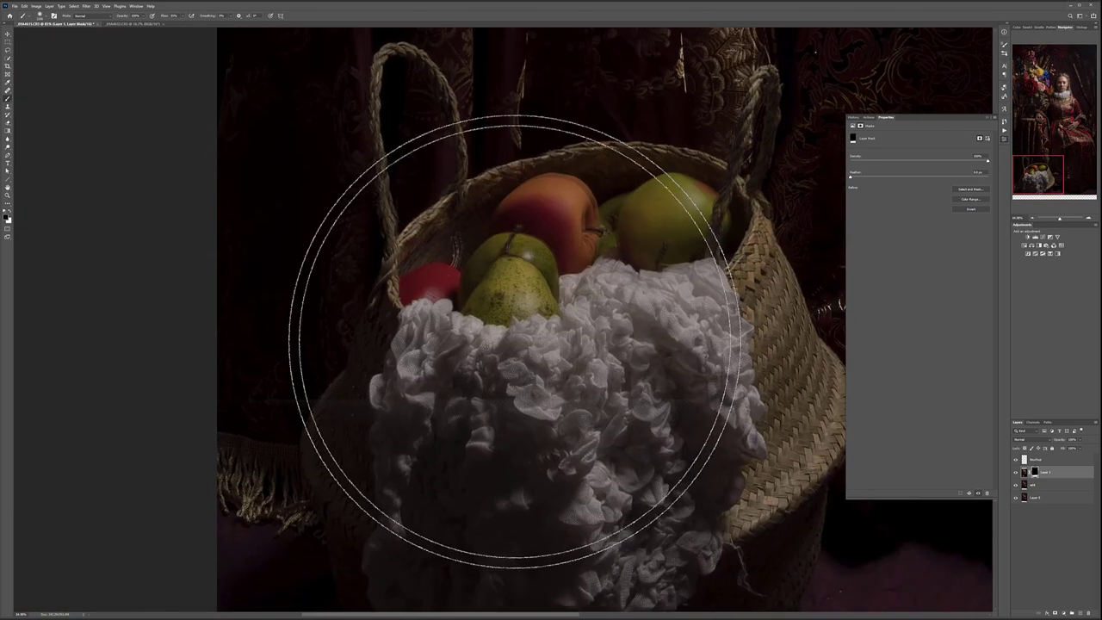
{"action": "key", "text": "bracketleft"}
{"action": "key", "text": "bracketleft"}
{"action": "key", "text": "bracketleft"}
{"action": "key", "text": "bracketleft"}
{"action": "key", "text": "bracketleft"}
{"action": "key", "text": "bracketleft"}
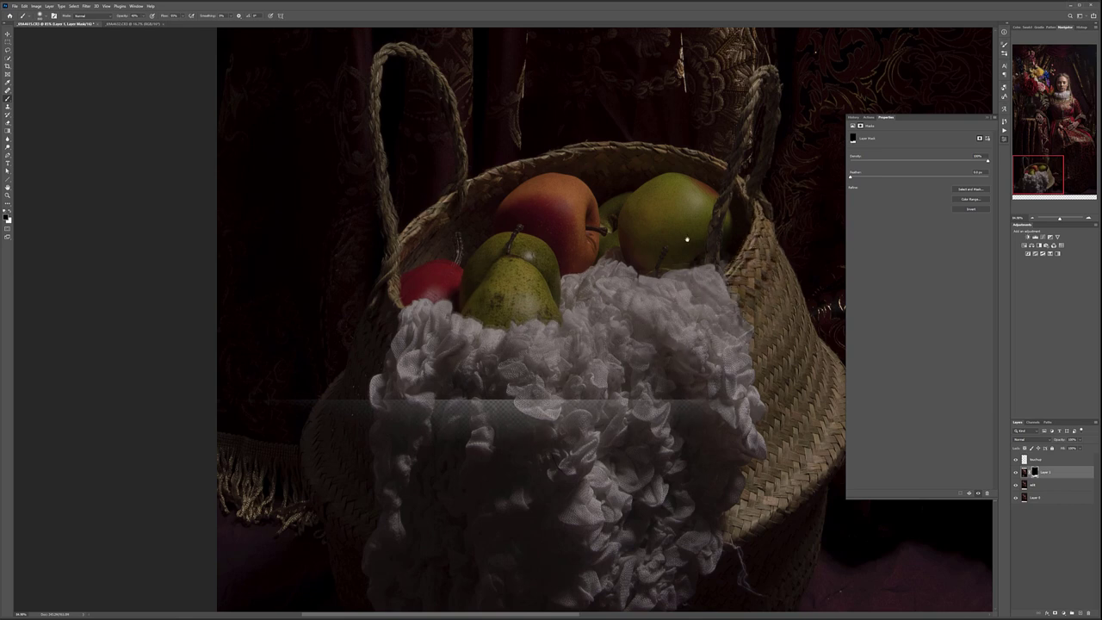
Paint black on the mask over the lower skirt and the draped fabric around the basket, down to the original portrait's lower edge.
{"action": "left_click_drag", "start_coordinate": [721, 248], "coordinate": [476, 250]}
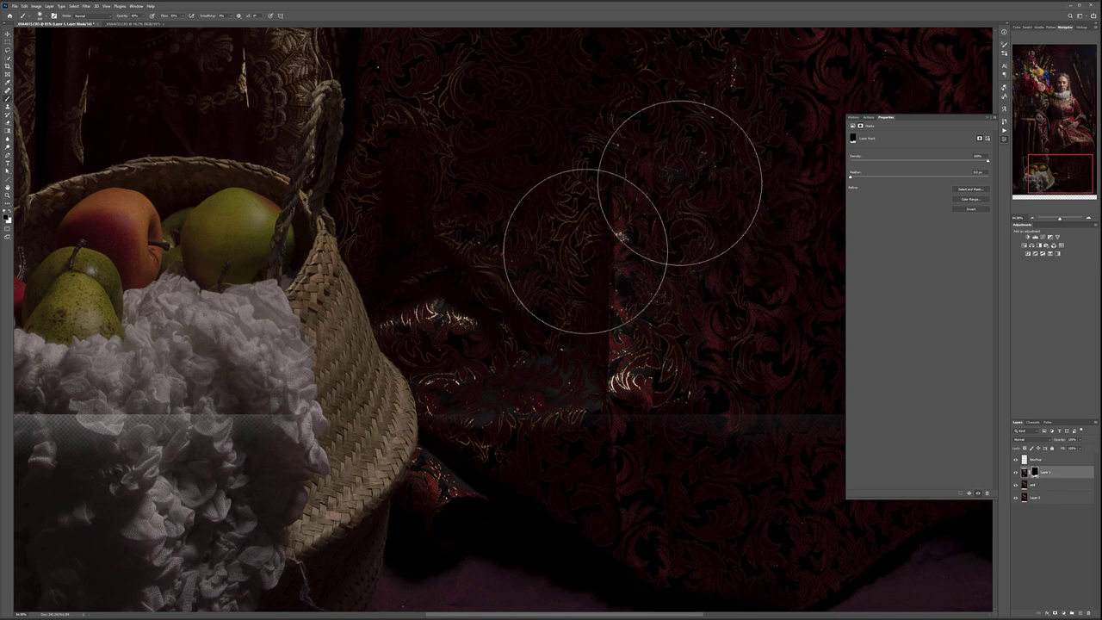
{"action": "left_click_drag", "start_coordinate": [415, 254], "coordinate": [384, 186]}
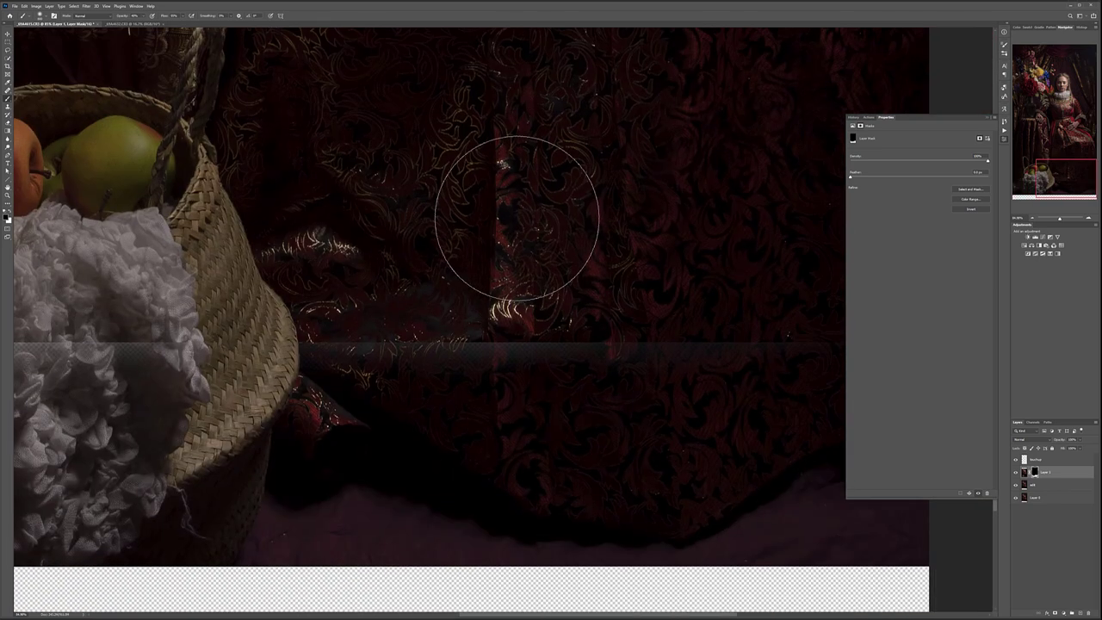
{"action": "left_click_drag", "start_coordinate": [701, 150], "coordinate": [300, 271]}
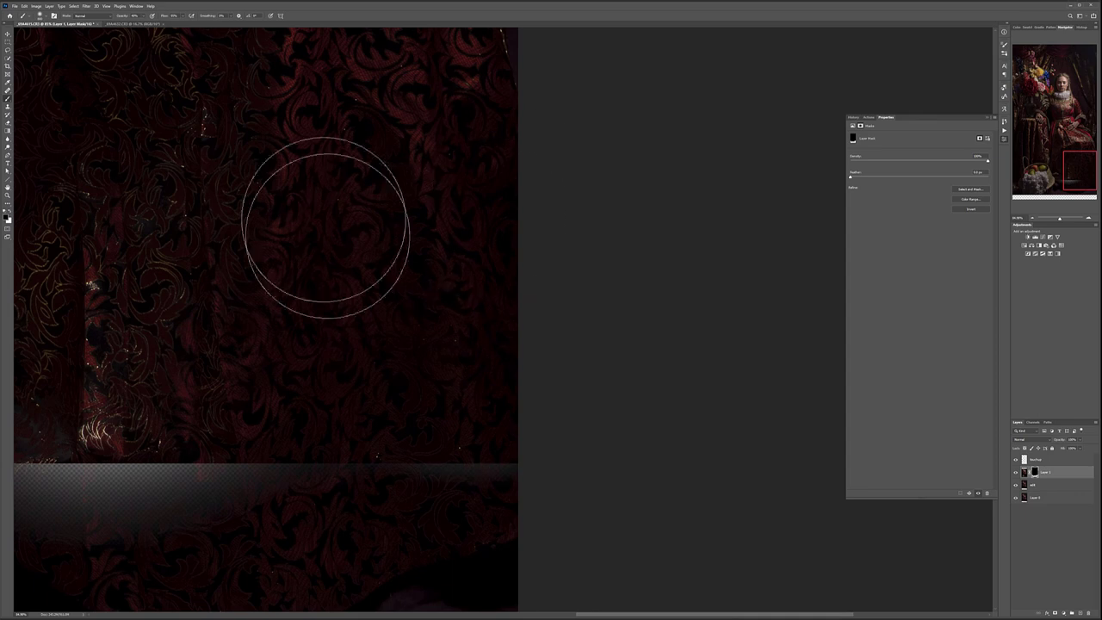
{"action": "scroll", "coordinate": [376, 192], "scroll_direction": "down", "scroll_amount": 3}
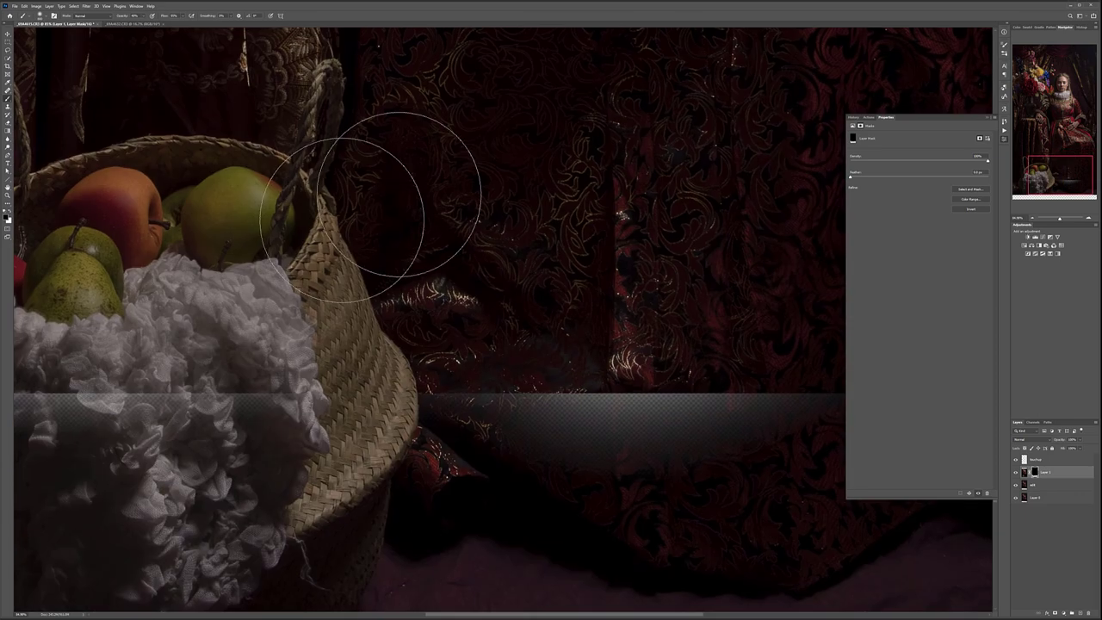
{"action": "left_click_drag", "start_coordinate": [339, 153], "coordinate": [660, 288]}
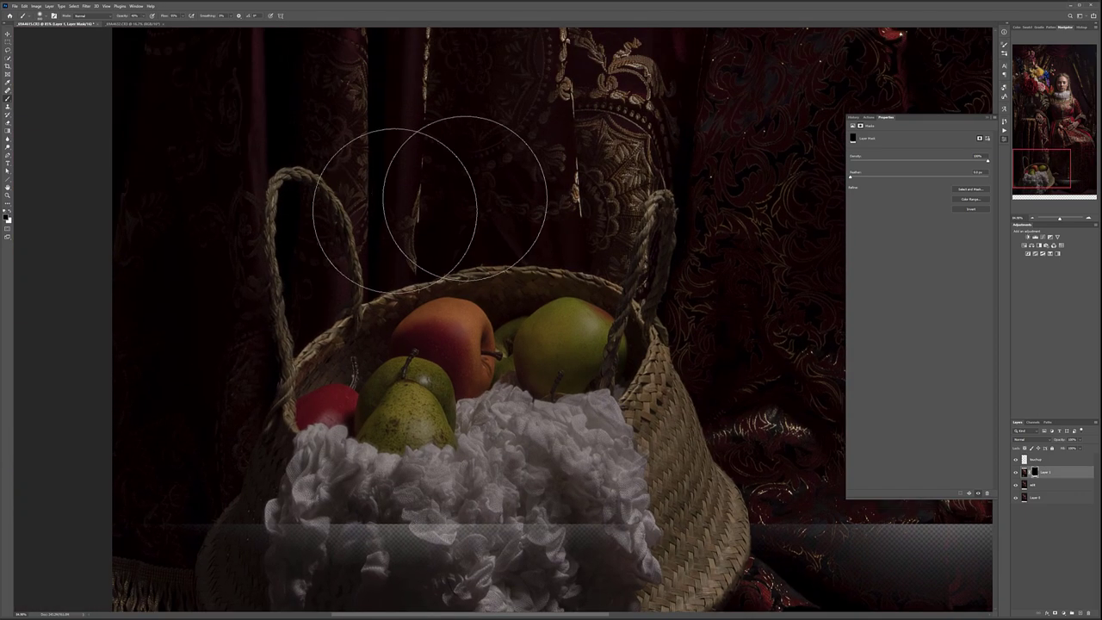
{"action": "scroll", "coordinate": [504, 161], "scroll_direction": "down", "scroll_amount": 5}
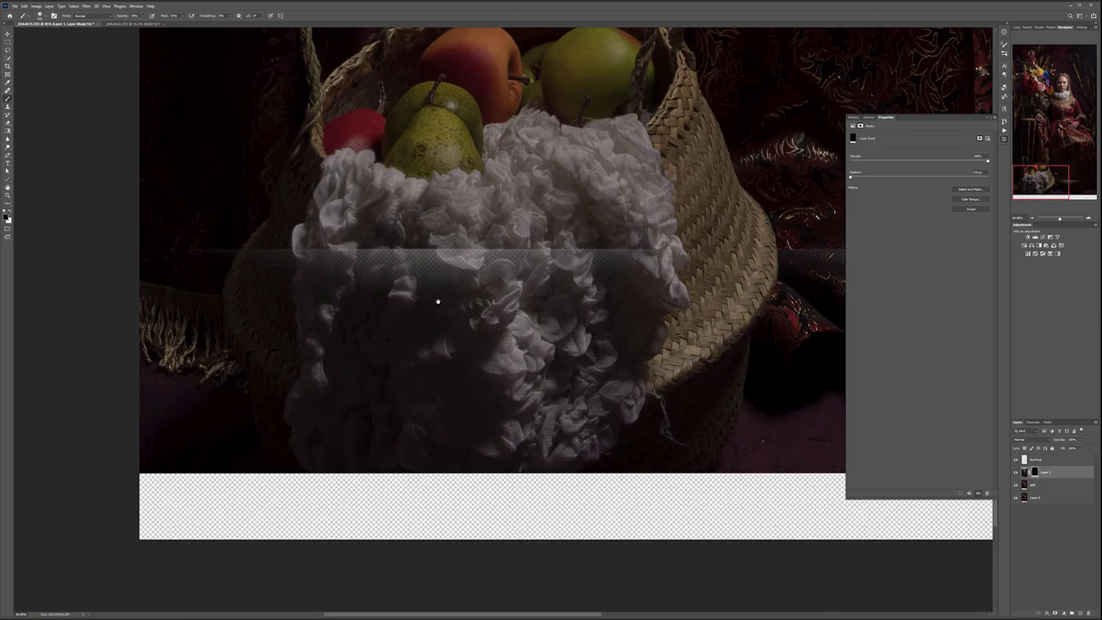
Paint white on the mask with a much smaller brush along the seam across the basket and ruffled white cloth.
{"action": "key", "text": "x"}
{"action": "key", "text": "bracketleft"}
{"action": "key", "text": "bracketleft"}
{"action": "key", "text": "bracketleft"}
{"action": "key", "text": "bracketleft"}
{"action": "key", "text": "bracketleft"}
{"action": "key", "text": "bracketleft"}
{"action": "key", "text": "bracketleft"}
{"action": "key", "text": "bracketleft"}
{"action": "key", "text": "bracketleft"}
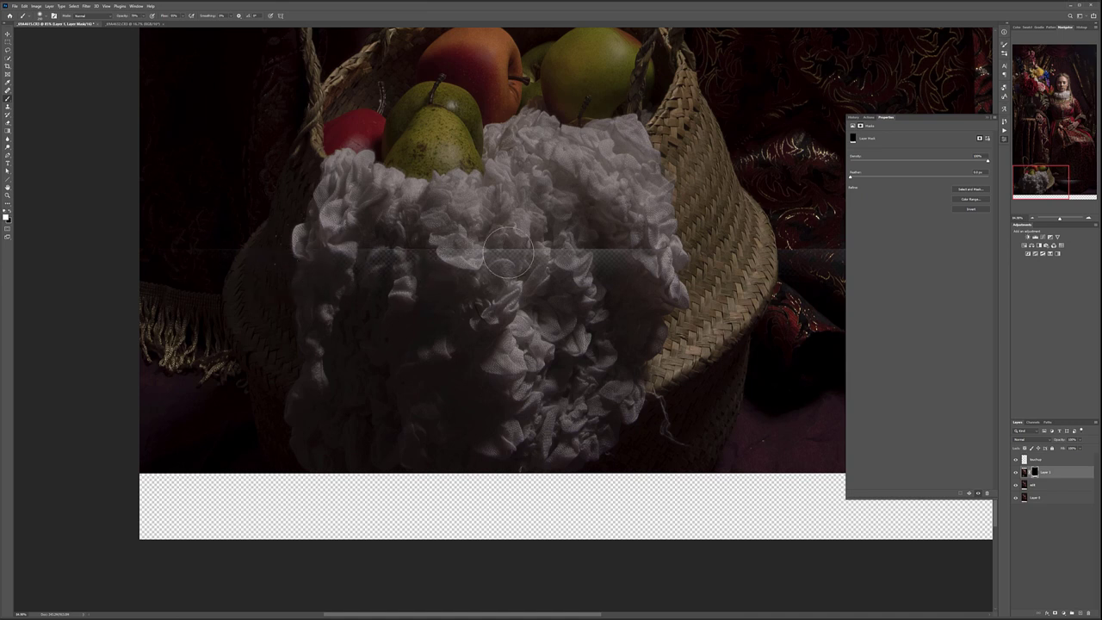
{"action": "left_click_drag", "start_coordinate": [410, 273], "coordinate": [274, 266]}
{"action": "mouse_move", "coordinate": [438, 258]}
{"action": "left_mouse_down"}
{"action": "mouse_move", "coordinate": [522, 268]}
{"action": "mouse_move", "coordinate": [688, 257]}
{"action": "left_mouse_up"}
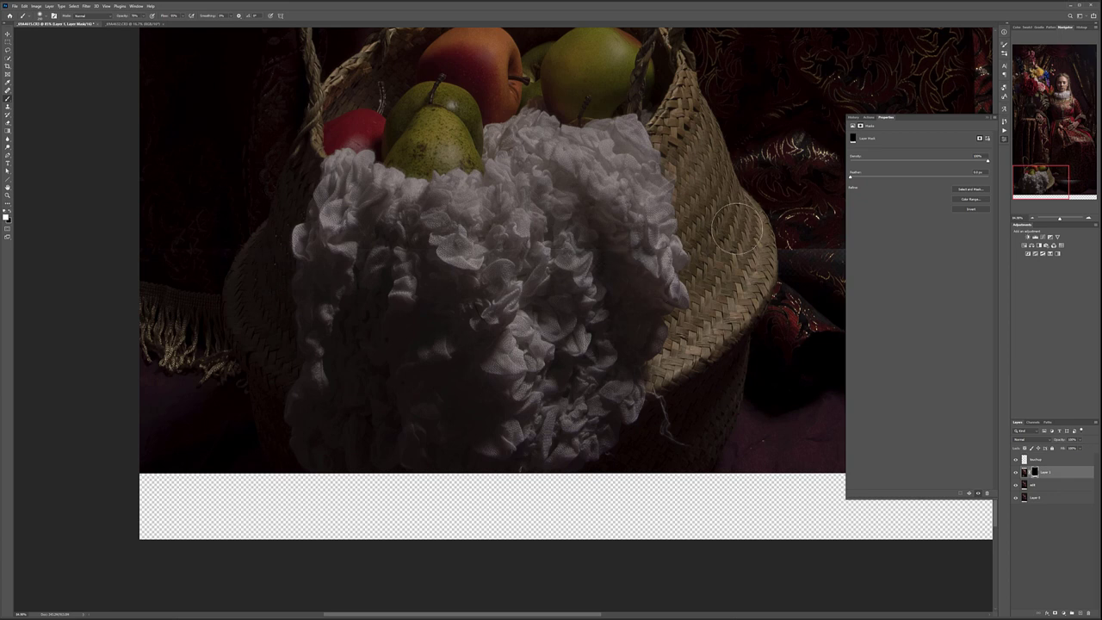
Paint white on the mask along the seam across the skirt up to the canvas edge, filling the transparent gap.
{"action": "left_click_drag", "start_coordinate": [815, 243], "coordinate": [424, 319]}
{"action": "mouse_move", "coordinate": [531, 267]}
{"action": "left_mouse_down"}
{"action": "mouse_move", "coordinate": [545, 278]}
{"action": "mouse_move", "coordinate": [497, 336]}
{"action": "mouse_move", "coordinate": [573, 273]}
{"action": "mouse_move", "coordinate": [594, 302]}
{"action": "mouse_move", "coordinate": [529, 337]}
{"action": "left_mouse_up"}
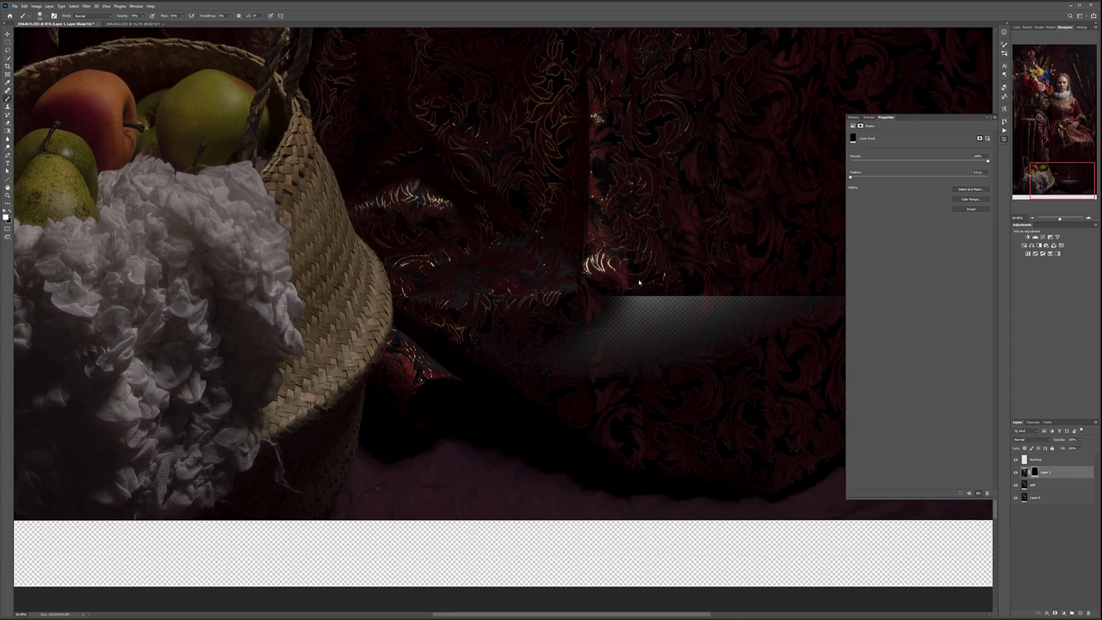
{"action": "left_click_drag", "start_coordinate": [663, 273], "coordinate": [533, 372]}
{"action": "mouse_move", "coordinate": [562, 304]}
{"action": "left_mouse_down"}
{"action": "mouse_move", "coordinate": [570, 367]}
{"action": "mouse_move", "coordinate": [674, 344]}
{"action": "mouse_move", "coordinate": [618, 307]}
{"action": "left_mouse_up"}
{"action": "mouse_move", "coordinate": [701, 276]}
{"action": "left_mouse_down"}
{"action": "mouse_move", "coordinate": [679, 310]}
{"action": "mouse_move", "coordinate": [804, 278]}
{"action": "left_mouse_up"}
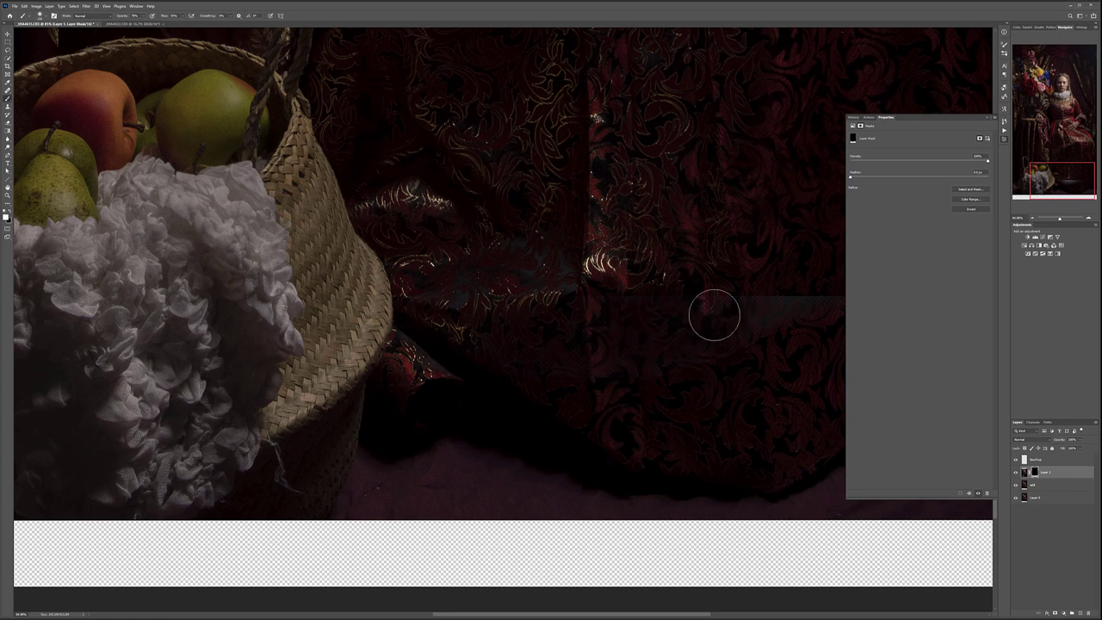
{"action": "left_click_drag", "start_coordinate": [715, 336], "coordinate": [423, 416]}
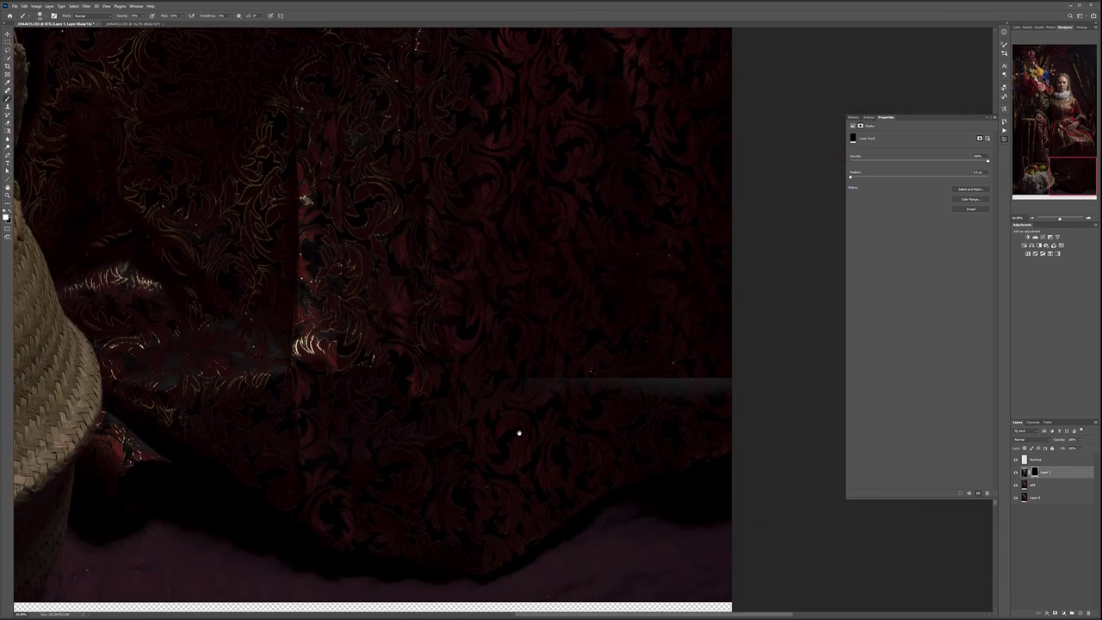
{"action": "mouse_move", "coordinate": [583, 389]}
{"action": "left_mouse_down"}
{"action": "mouse_move", "coordinate": [679, 388]}
{"action": "mouse_move", "coordinate": [724, 356]}
{"action": "left_mouse_up"}
{"action": "left_click", "coordinate": [539, 370]}
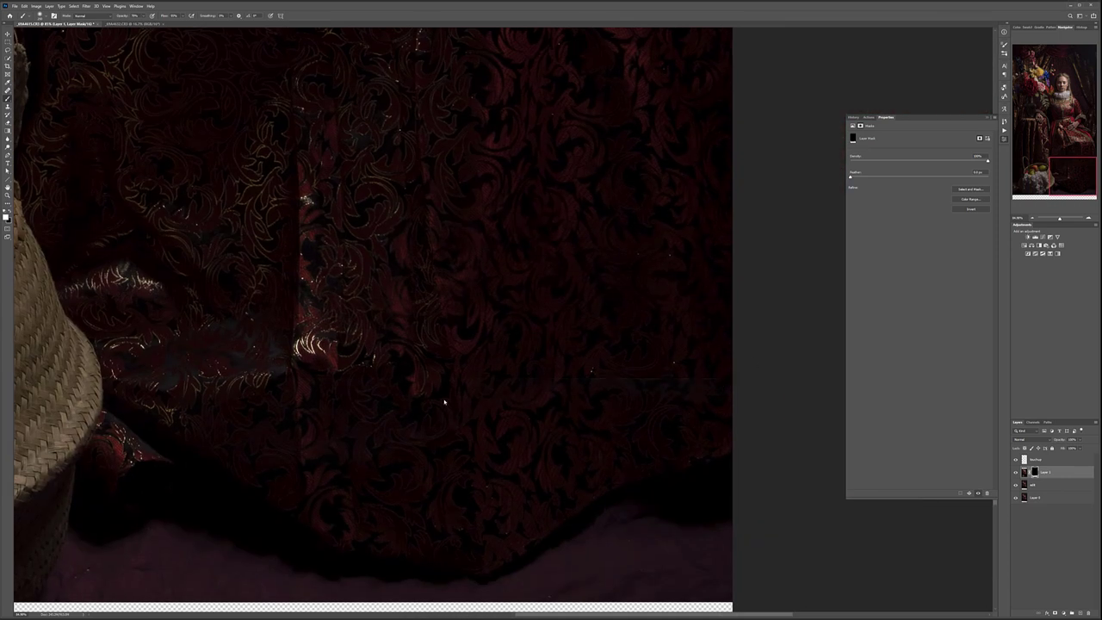
{"action": "left_click", "coordinate": [325, 362]}
{"action": "left_click", "coordinate": [222, 389]}
{"action": "left_click", "coordinate": [350, 342]}
Crop off the transparent strip beneath the floor and extend the crop upward to include more of the curtain.
{"action": "key", "text": "v"}
{"action": "scroll", "coordinate": [305, 199], "scroll_direction": "down", "scroll_amount": 5}
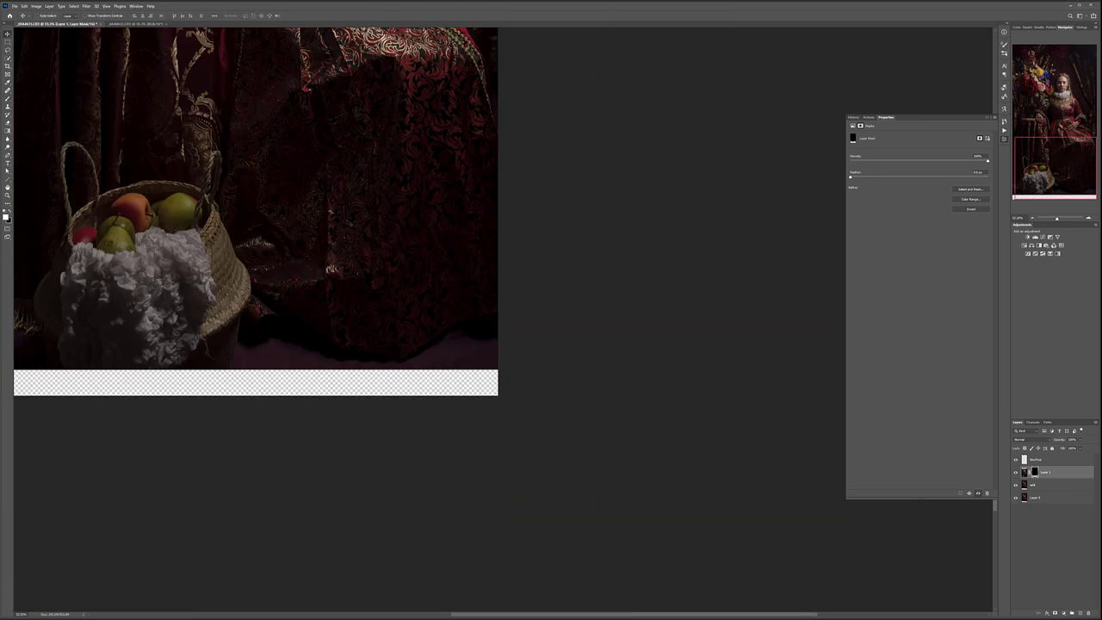
{"action": "left_click_drag", "start_coordinate": [326, 204], "coordinate": [461, 419]}
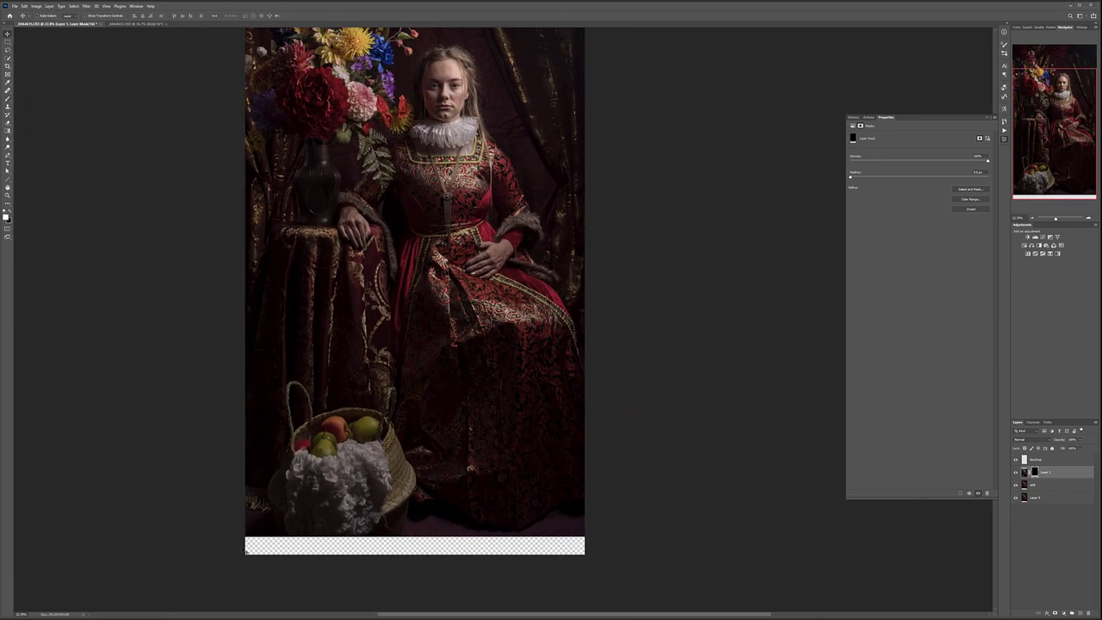
{"action": "key", "text": "ctrl+minus"}
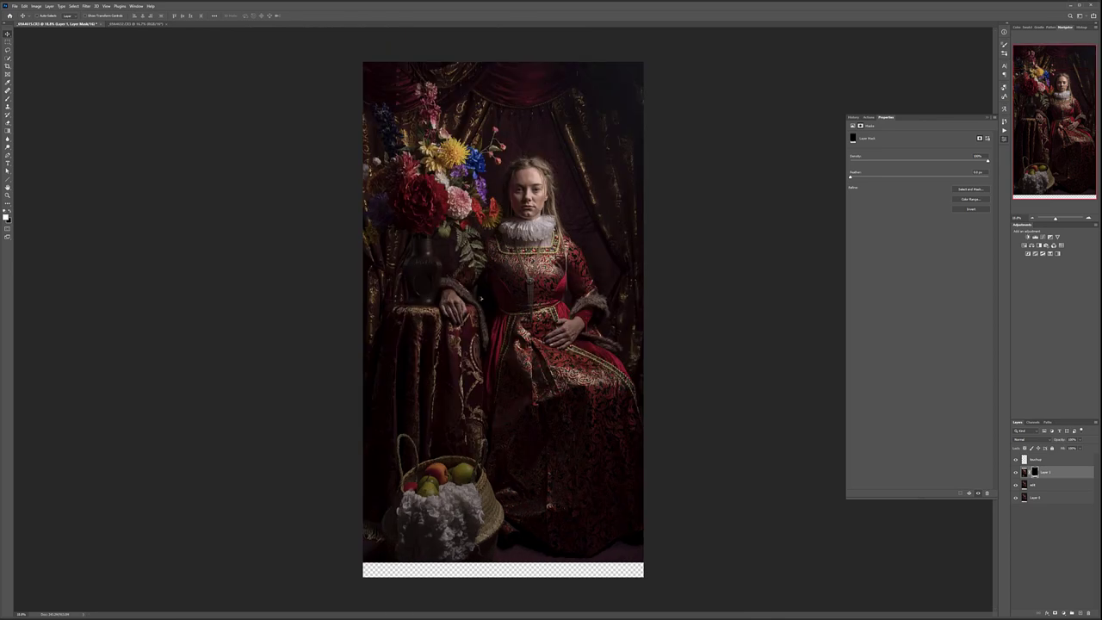
{"action": "key", "text": "c"}
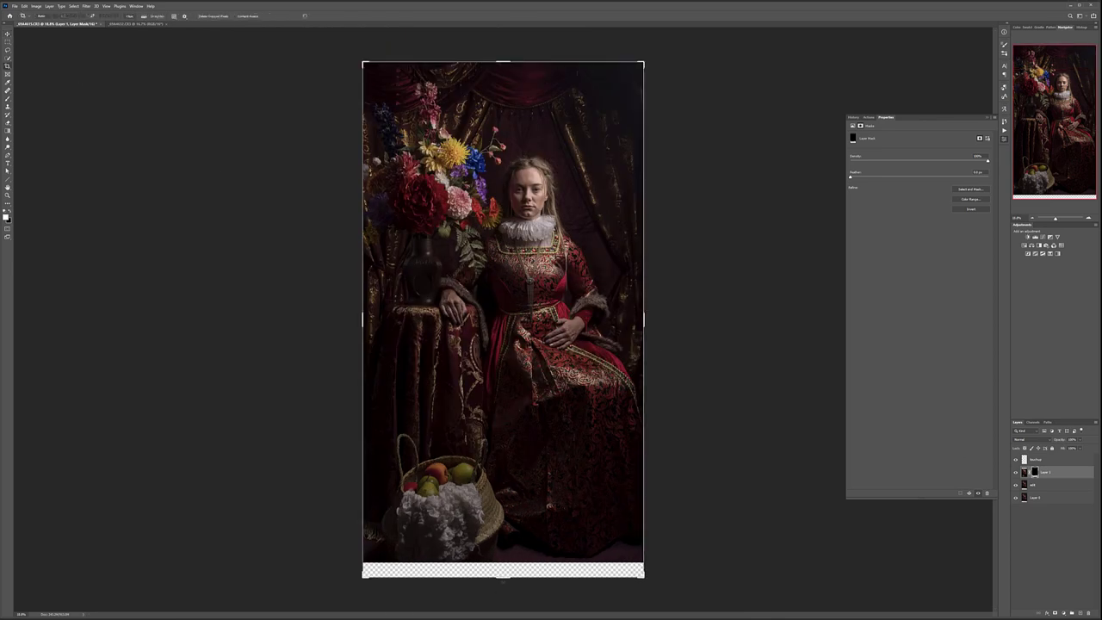
{"action": "left_click_drag", "start_coordinate": [503, 575], "coordinate": [505, 571]}
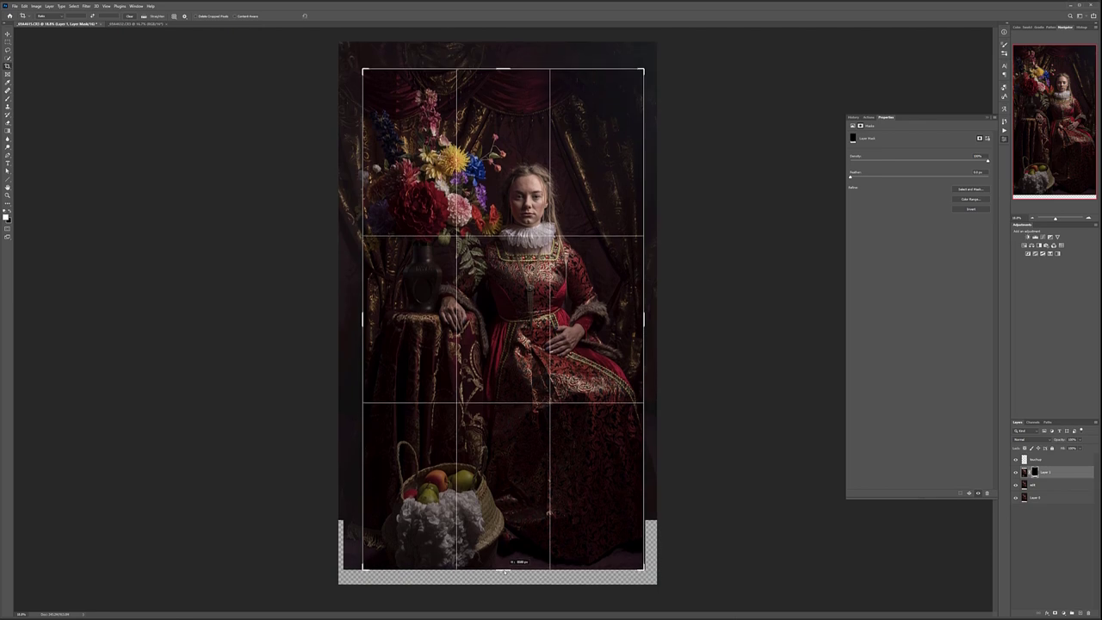
{"action": "left_click_drag", "start_coordinate": [505, 571], "coordinate": [505, 569]}
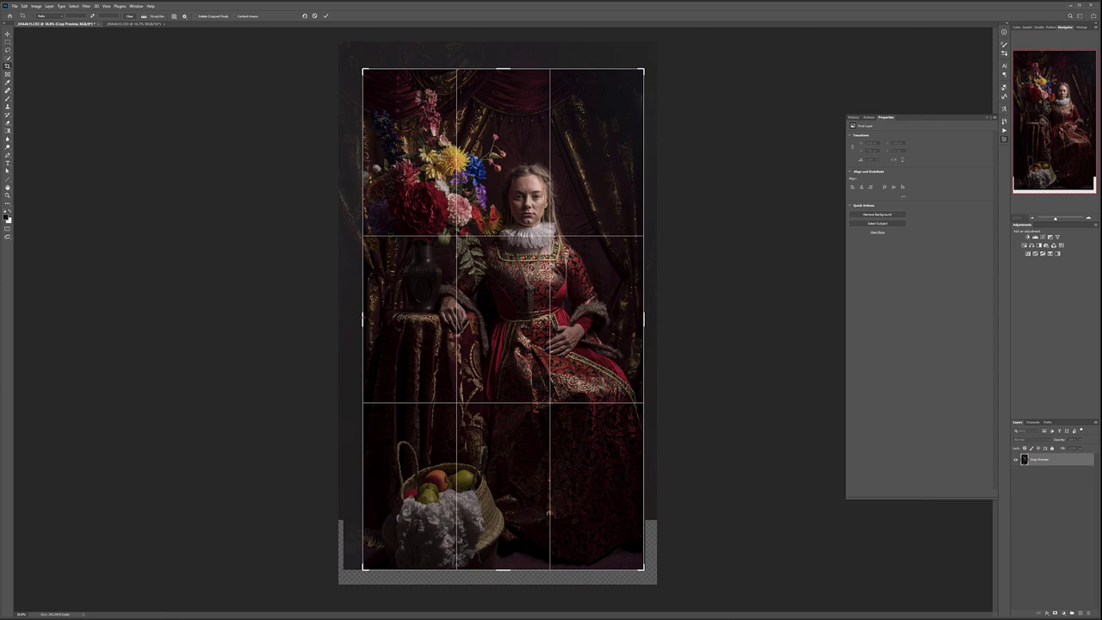
{"action": "left_click_drag", "start_coordinate": [504, 68], "coordinate": [504, 62]}
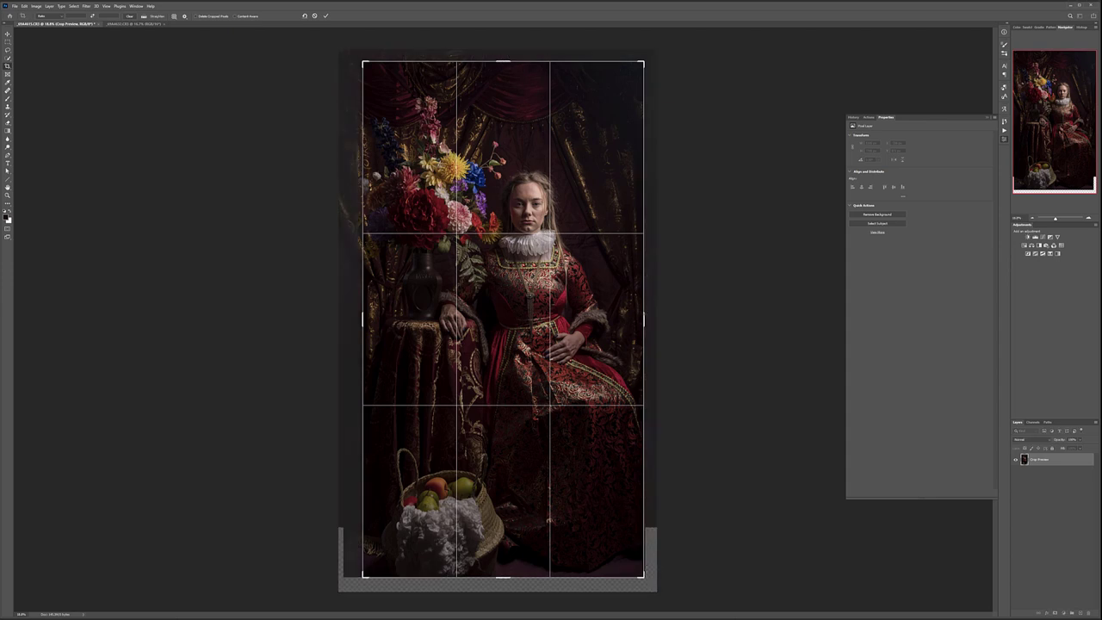
{"action": "key", "text": "Return"}
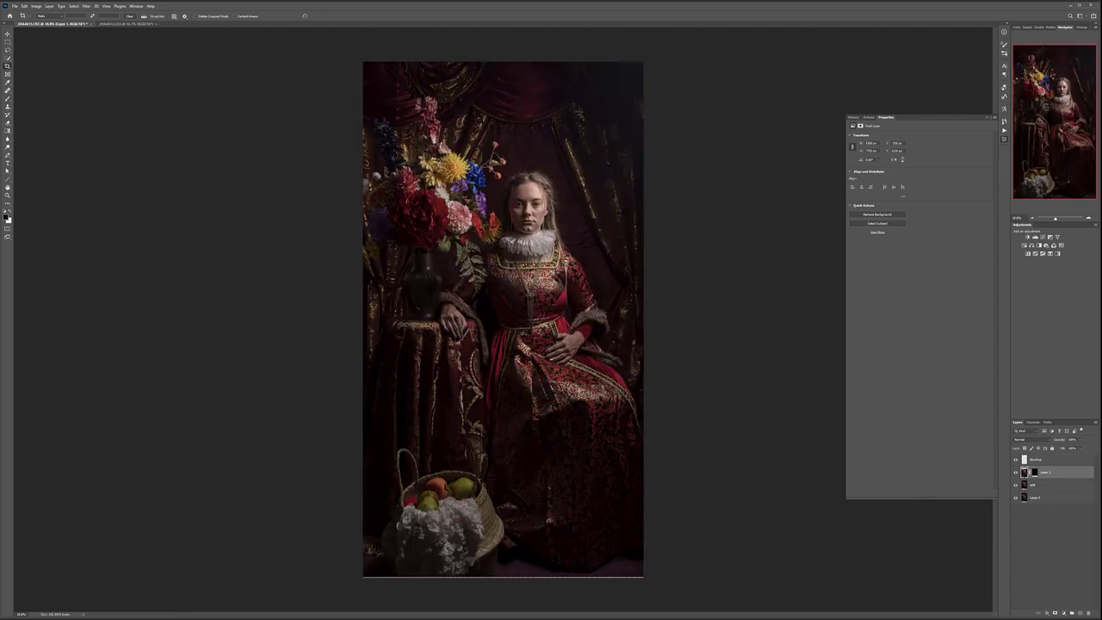
Trim the remaining thin transparent line off the image's lower edge with two small crops.
{"action": "left_click", "coordinate": [487, 576]}
{"action": "left_click_drag", "start_coordinate": [501, 577], "coordinate": [502, 576]}
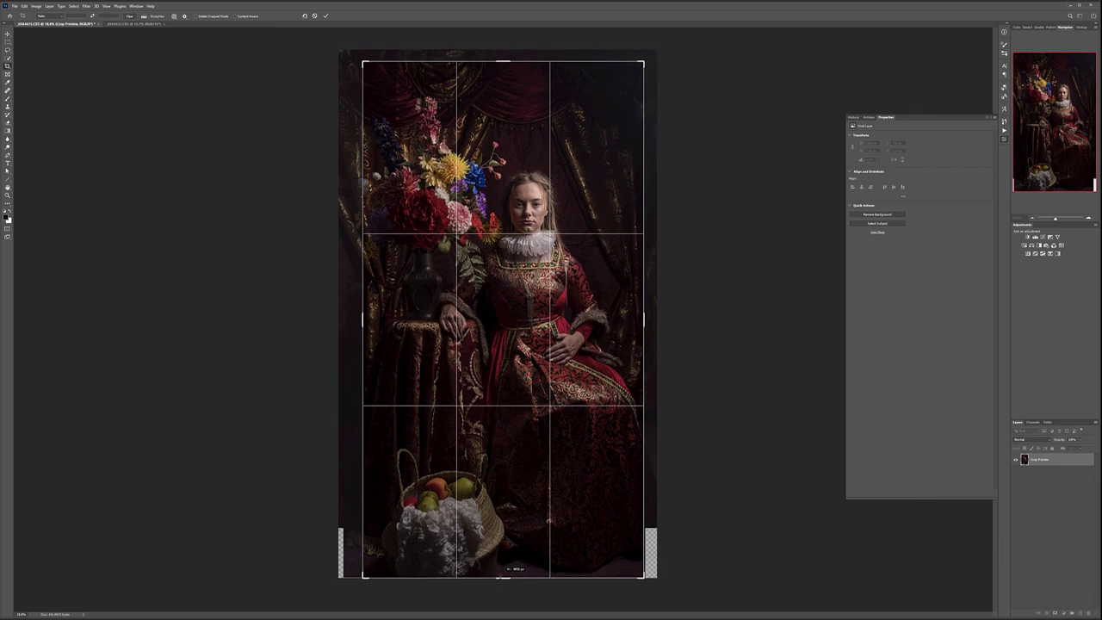
{"action": "key", "text": "Return"}
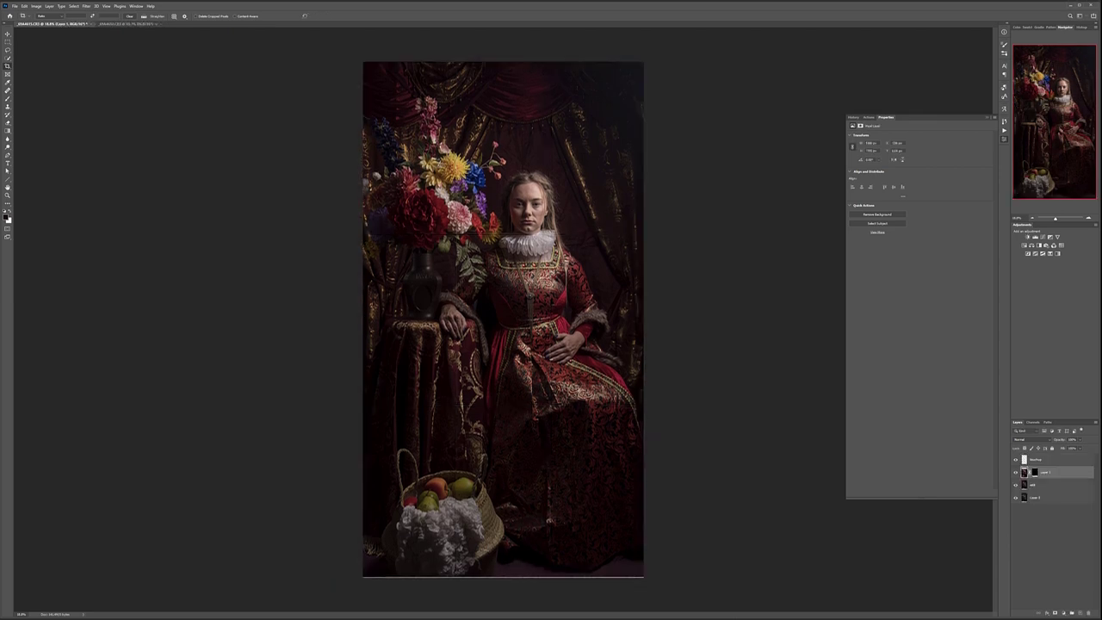
{"action": "left_click", "coordinate": [529, 579]}
{"action": "left_click_drag", "start_coordinate": [507, 579], "coordinate": [507, 576]}
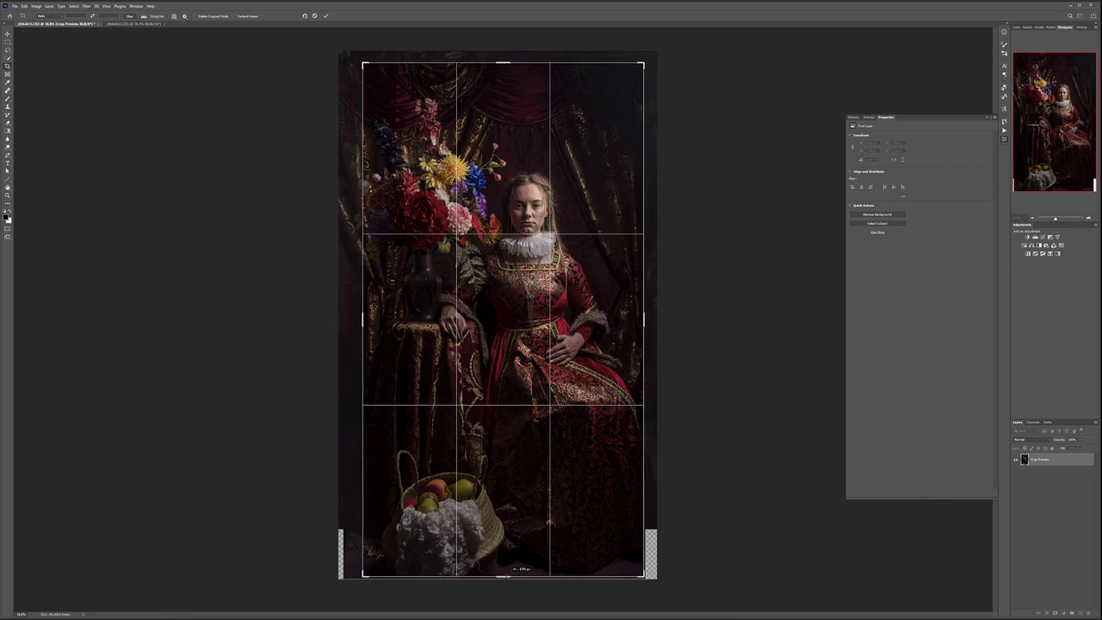
{"action": "key", "text": "Return"}
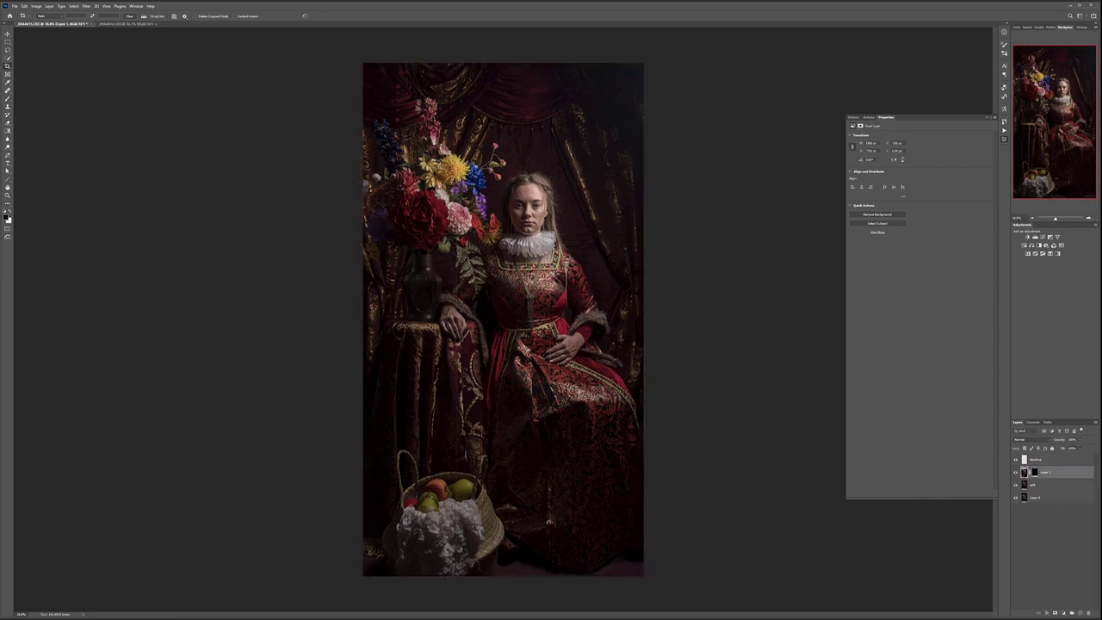
Compare the portrait with and without the blended Layer 1 by switching its visibility off and on repeatedly.
{"action": "left_click", "coordinate": [1016, 473]}
{"action": "left_click", "coordinate": [1016, 472]}
{"action": "left_click", "coordinate": [1016, 472]}
{"action": "left_click", "coordinate": [1016, 473]}
{"action": "left_click", "coordinate": [1016, 472]}
{"action": "left_click", "coordinate": [1017, 473]}
{"action": "left_click", "coordinate": [1016, 473]}
{"action": "left_click", "coordinate": [1017, 472]}
{"action": "left_click", "coordinate": [7, 34]}
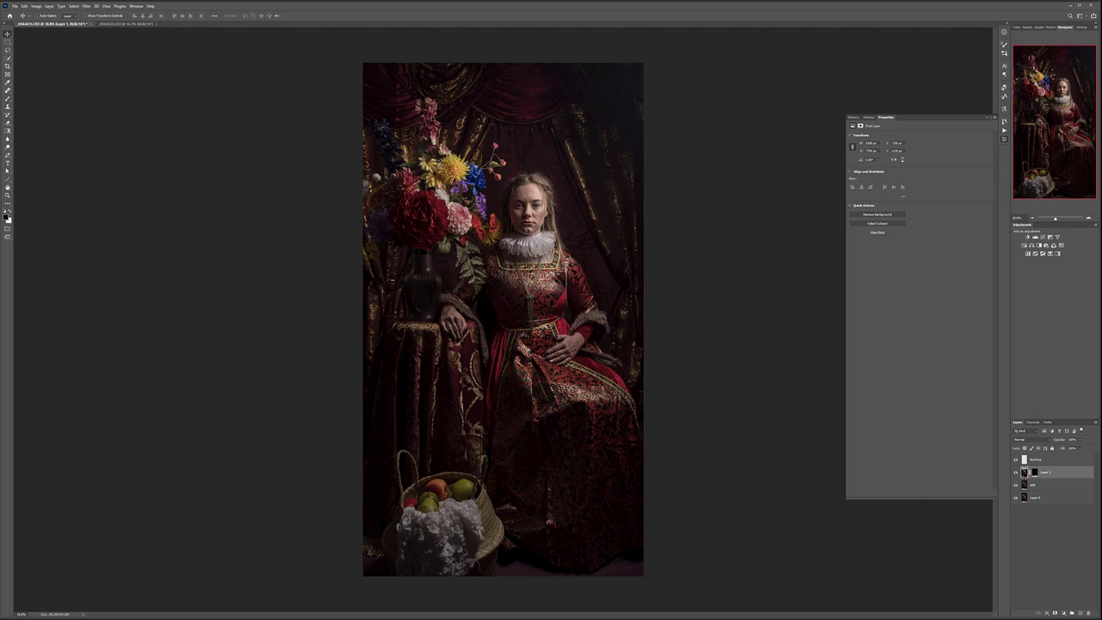
Remove the letters T and A from the vase's embossed TASSOS lettering with the Healing Brush on the topmost retouching layer.
{"action": "left_click", "coordinate": [1058, 459]}
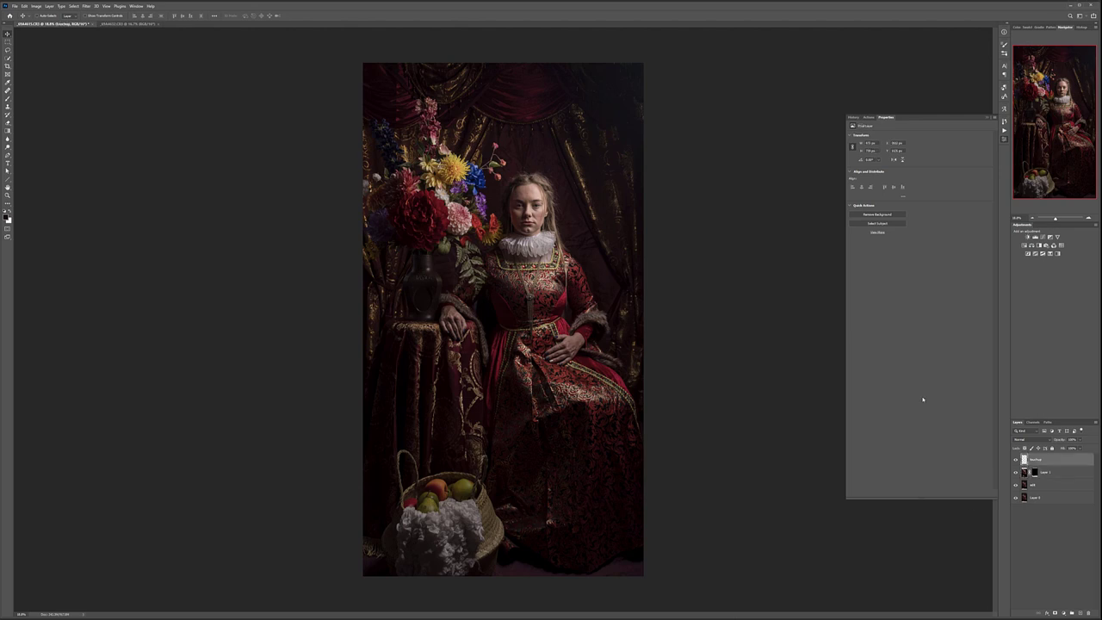
{"action": "left_click", "coordinate": [8, 90]}
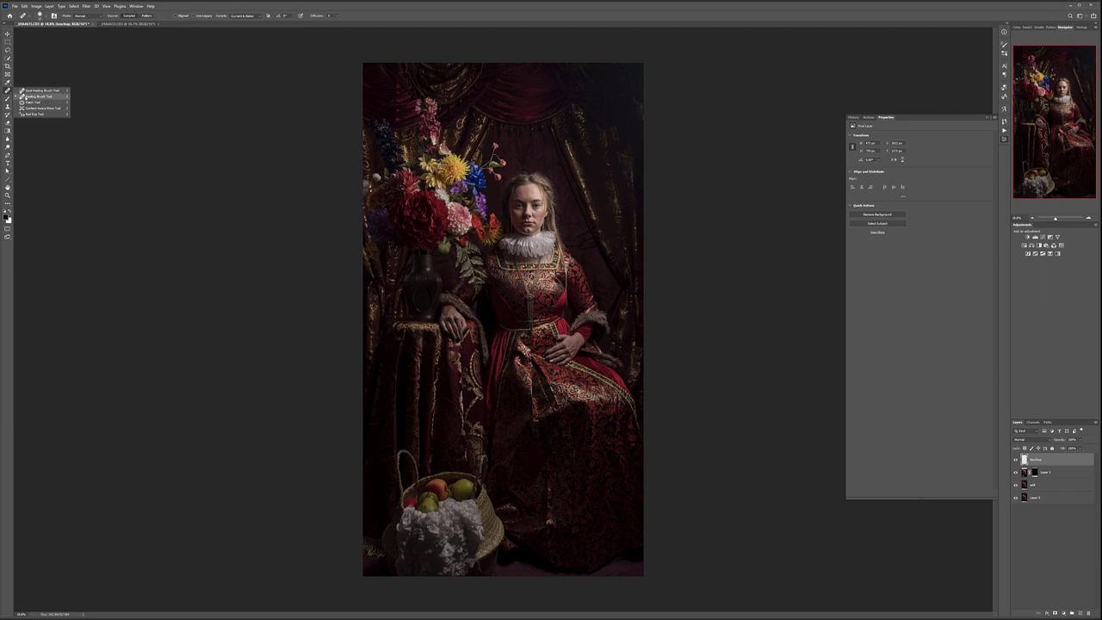
{"action": "left_click", "coordinate": [34, 92]}
{"action": "right_click", "coordinate": [7, 91]}
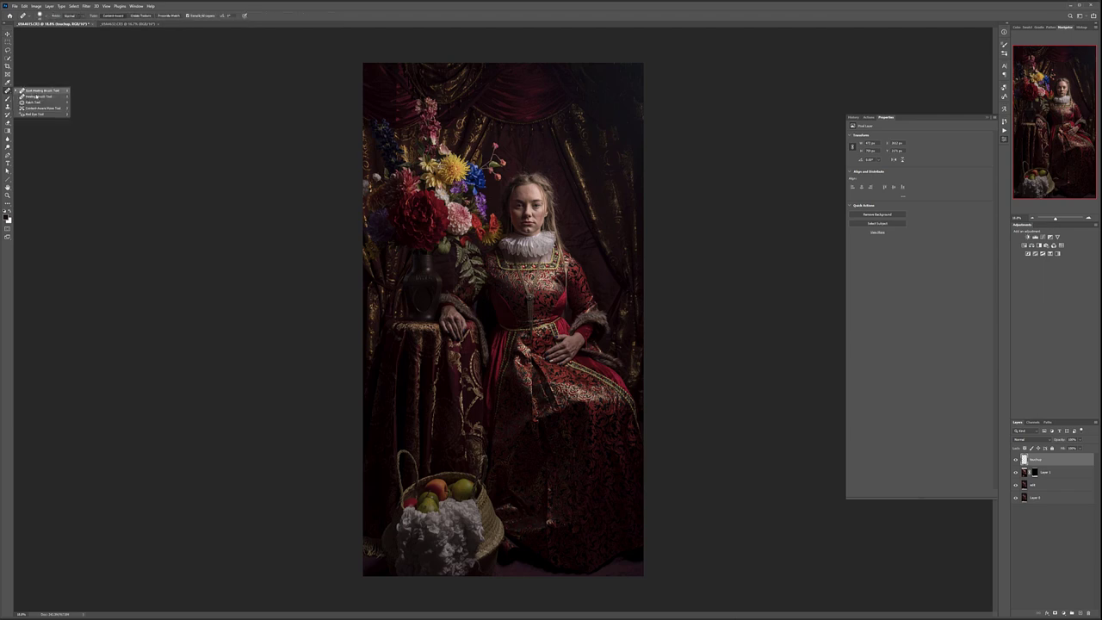
{"action": "left_click", "coordinate": [36, 98]}
{"action": "scroll", "coordinate": [404, 269], "scroll_direction": "up", "scroll_amount": 10}
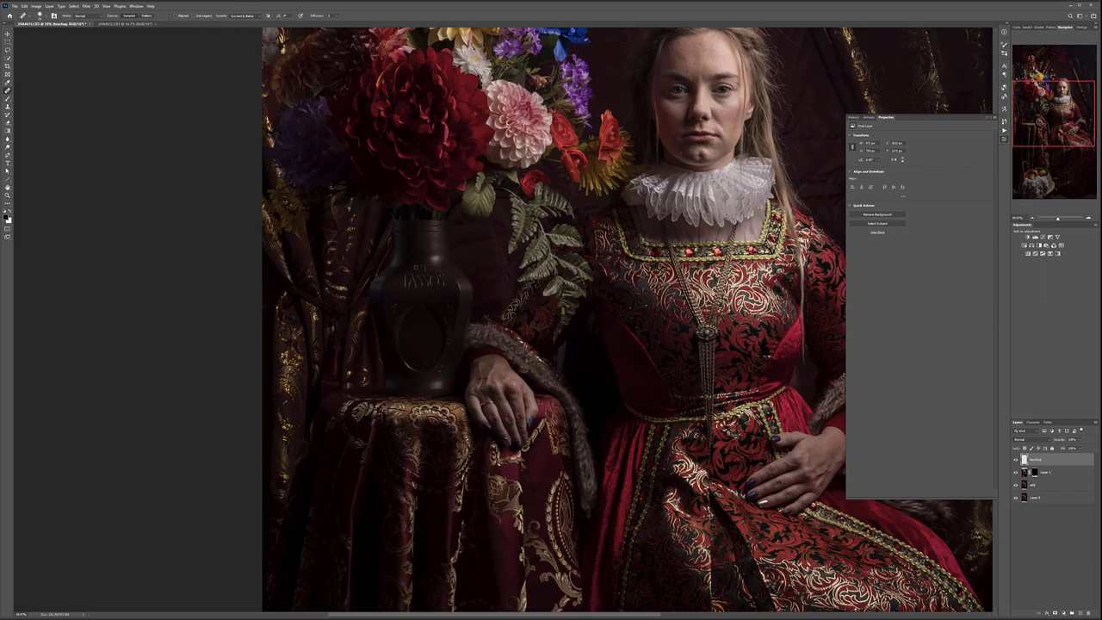
{"action": "scroll", "coordinate": [408, 349], "scroll_direction": "up", "scroll_amount": 2}
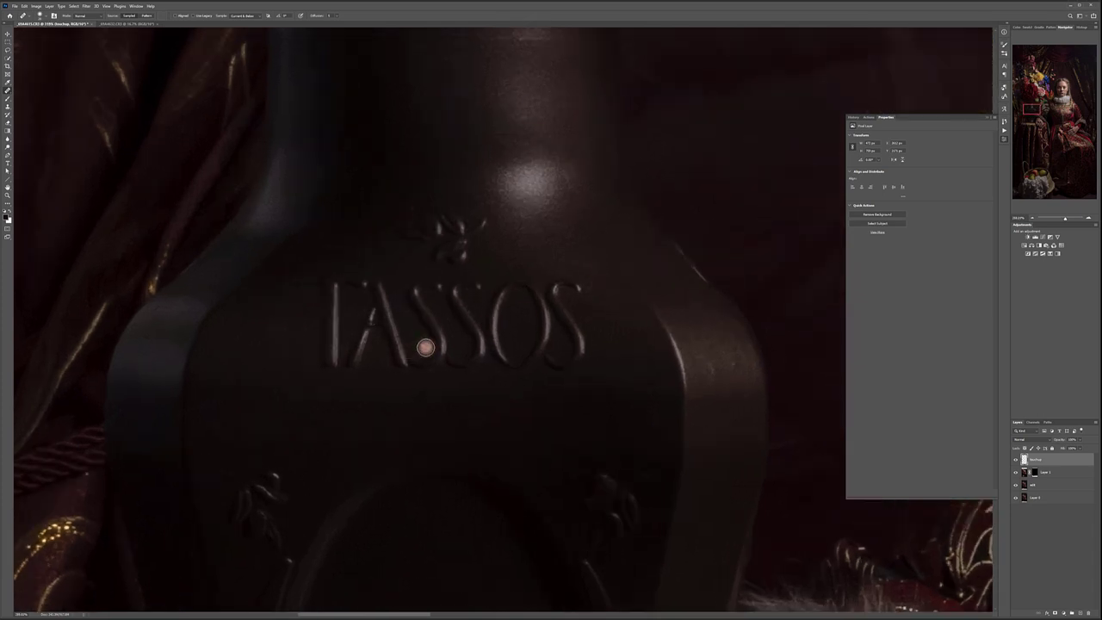
{"action": "left_click_drag", "start_coordinate": [422, 349], "coordinate": [466, 352]}
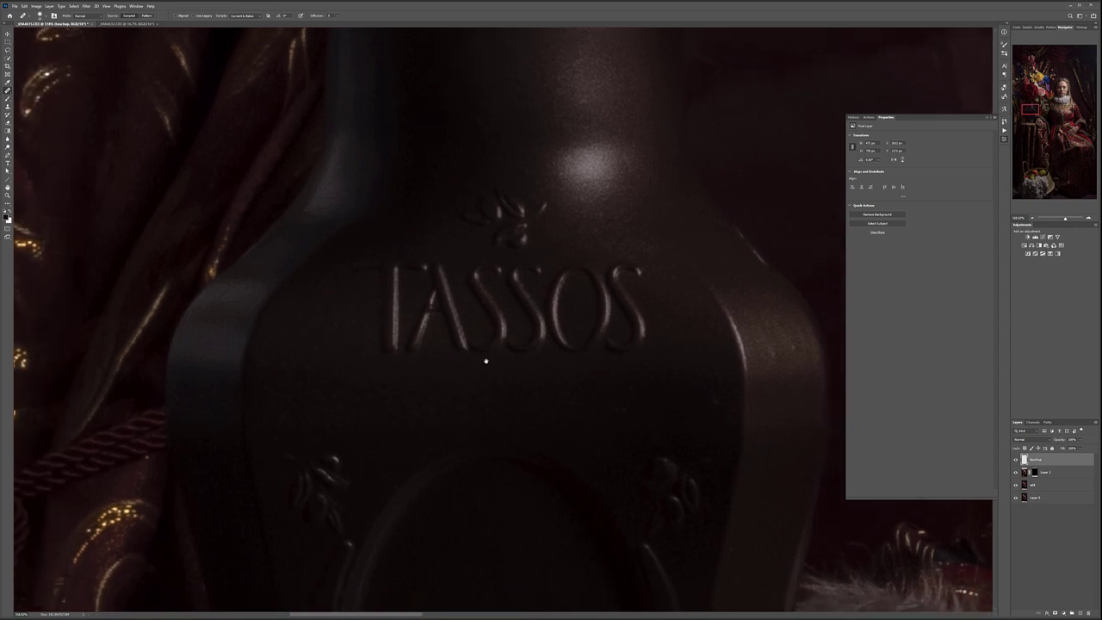
{"action": "left_click", "coordinate": [552, 375]}
{"action": "key", "text": "bracketleft"}
{"action": "key", "text": "bracketleft"}
{"action": "key", "text": "bracketleft"}
{"action": "mouse_move", "coordinate": [402, 319]}
{"action": "left_mouse_down"}
{"action": "mouse_move", "coordinate": [388, 300]}
{"action": "mouse_move", "coordinate": [404, 312]}
{"action": "mouse_move", "coordinate": [374, 362]}
{"action": "mouse_move", "coordinate": [405, 297]}
{"action": "mouse_move", "coordinate": [401, 273]}
{"action": "mouse_move", "coordinate": [363, 270]}
{"action": "mouse_move", "coordinate": [429, 269]}
{"action": "mouse_move", "coordinate": [426, 319]}
{"action": "mouse_move", "coordinate": [402, 321]}
{"action": "mouse_move", "coordinate": [463, 340]}
{"action": "mouse_move", "coordinate": [434, 333]}
{"action": "mouse_move", "coordinate": [439, 295]}
{"action": "mouse_move", "coordinate": [424, 275]}
{"action": "left_mouse_up"}
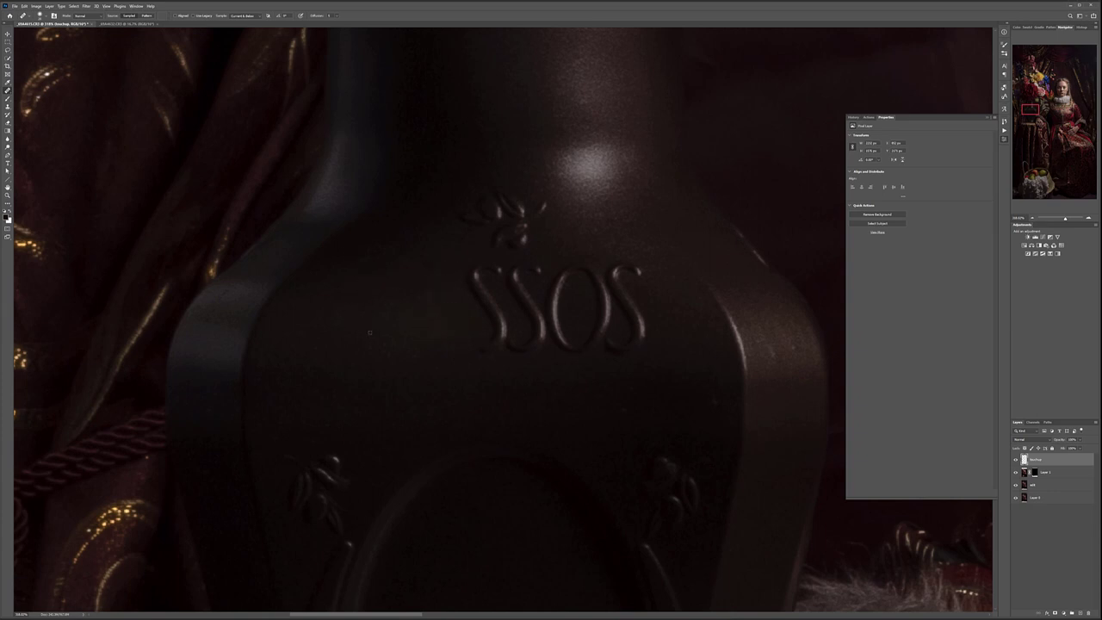
Heal away the remaining letters SSOS on the vase and clean up the leftover dark spots around them.
{"action": "mouse_move", "coordinate": [486, 321]}
{"action": "left_mouse_down"}
{"action": "mouse_move", "coordinate": [521, 323]}
{"action": "mouse_move", "coordinate": [498, 321]}
{"action": "mouse_move", "coordinate": [538, 305]}
{"action": "mouse_move", "coordinate": [486, 279]}
{"action": "mouse_move", "coordinate": [469, 287]}
{"action": "mouse_move", "coordinate": [552, 269]}
{"action": "mouse_move", "coordinate": [500, 299]}
{"action": "mouse_move", "coordinate": [513, 329]}
{"action": "mouse_move", "coordinate": [476, 343]}
{"action": "mouse_move", "coordinate": [542, 348]}
{"action": "mouse_move", "coordinate": [520, 342]}
{"action": "mouse_move", "coordinate": [544, 308]}
{"action": "mouse_move", "coordinate": [551, 335]}
{"action": "mouse_move", "coordinate": [573, 310]}
{"action": "mouse_move", "coordinate": [556, 312]}
{"action": "mouse_move", "coordinate": [596, 336]}
{"action": "mouse_move", "coordinate": [566, 342]}
{"action": "mouse_move", "coordinate": [539, 305]}
{"action": "mouse_move", "coordinate": [580, 276]}
{"action": "mouse_move", "coordinate": [566, 270]}
{"action": "mouse_move", "coordinate": [600, 267]}
{"action": "mouse_move", "coordinate": [595, 318]}
{"action": "mouse_move", "coordinate": [605, 328]}
{"action": "mouse_move", "coordinate": [609, 314]}
{"action": "mouse_move", "coordinate": [589, 293]}
{"action": "mouse_move", "coordinate": [635, 272]}
{"action": "mouse_move", "coordinate": [600, 272]}
{"action": "mouse_move", "coordinate": [645, 302]}
{"action": "mouse_move", "coordinate": [627, 324]}
{"action": "left_mouse_up"}
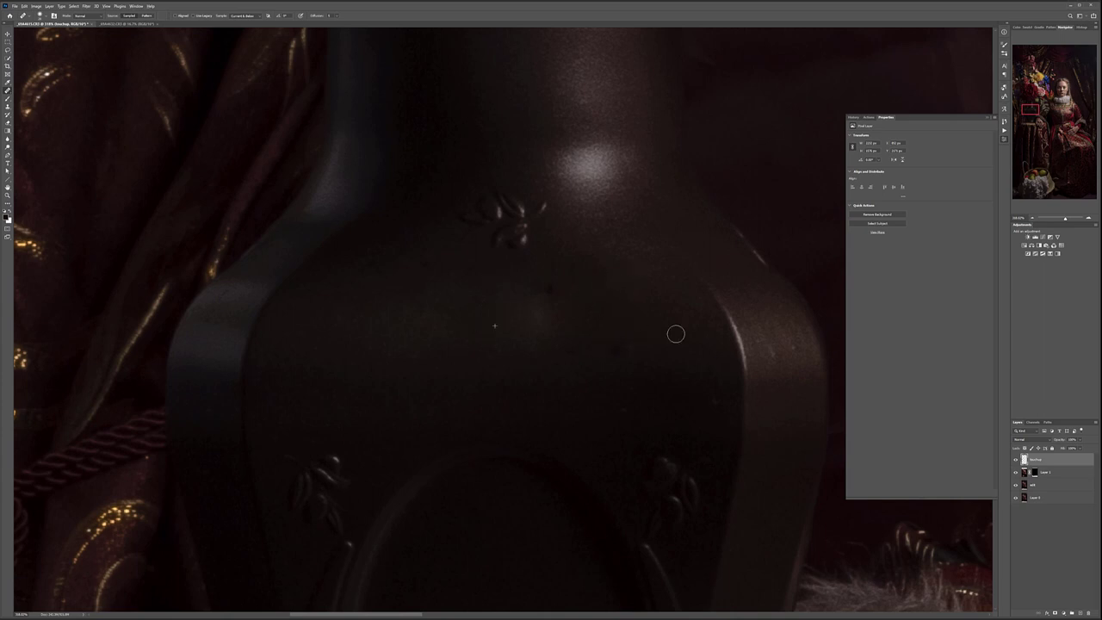
{"action": "mouse_move", "coordinate": [555, 285]}
{"action": "left_mouse_down"}
{"action": "mouse_move", "coordinate": [621, 267]}
{"action": "mouse_move", "coordinate": [634, 342]}
{"action": "left_mouse_up"}
{"action": "left_click", "coordinate": [605, 337]}
Examine the healed vase, the woman's face and the whole portrait for remaining distractions.
{"action": "scroll", "coordinate": [529, 327], "scroll_direction": "down", "scroll_amount": 3}
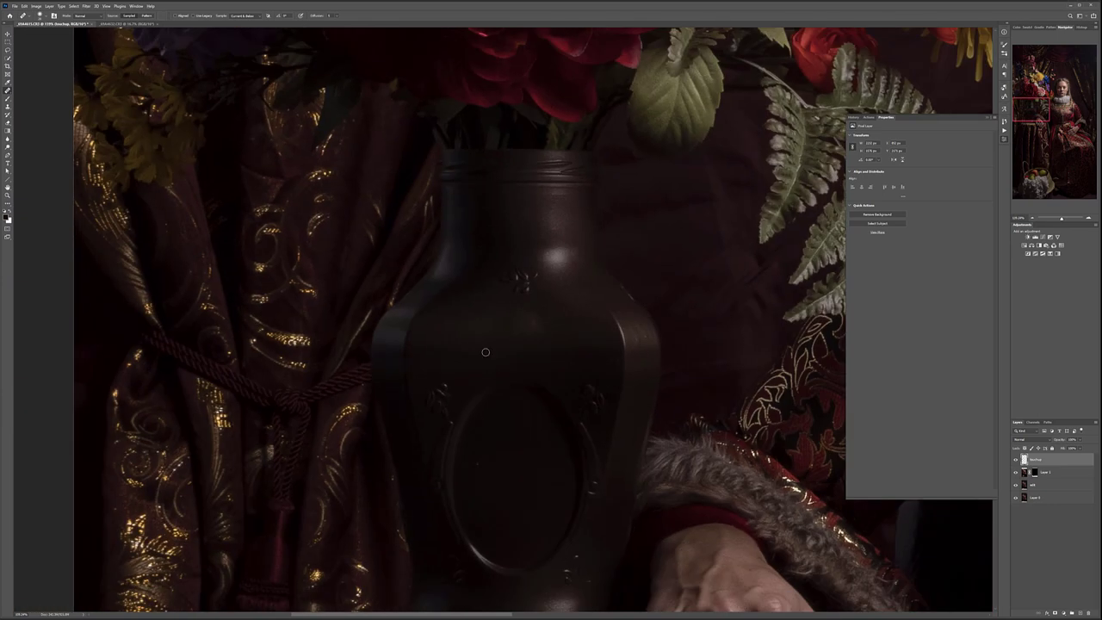
{"action": "scroll", "coordinate": [561, 340], "scroll_direction": "down", "scroll_amount": 5}
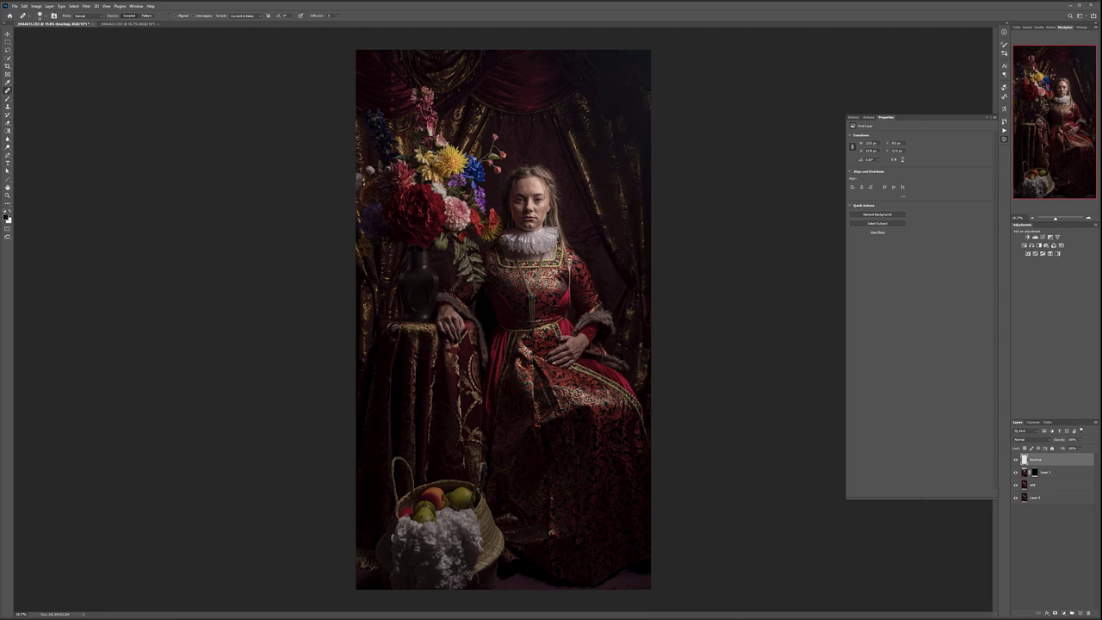
{"action": "scroll", "coordinate": [534, 183], "scroll_direction": "up", "scroll_amount": 5}
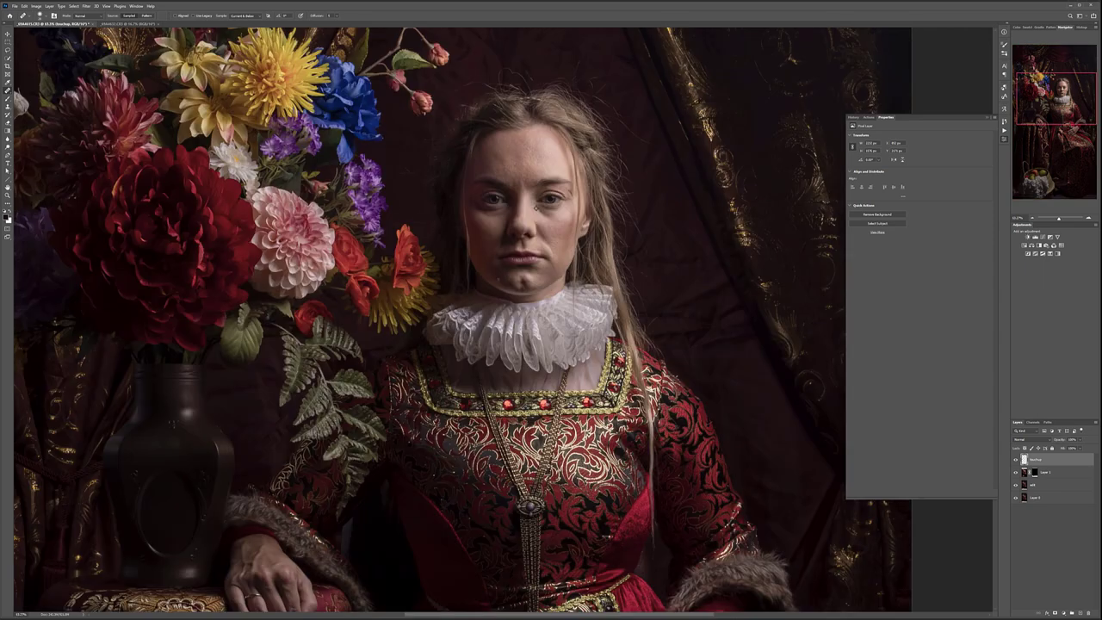
{"action": "scroll", "coordinate": [536, 208], "scroll_direction": "up", "scroll_amount": 5}
{"action": "scroll", "coordinate": [537, 207], "scroll_direction": "down", "scroll_amount": 8}
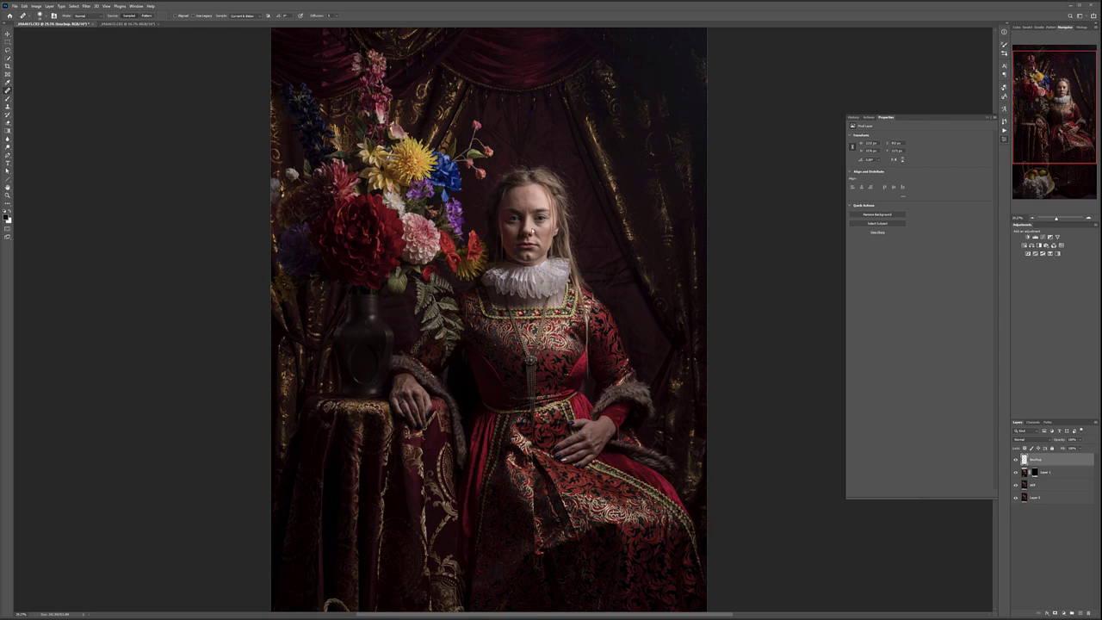
{"action": "scroll", "coordinate": [533, 230], "scroll_direction": "down", "scroll_amount": 1}
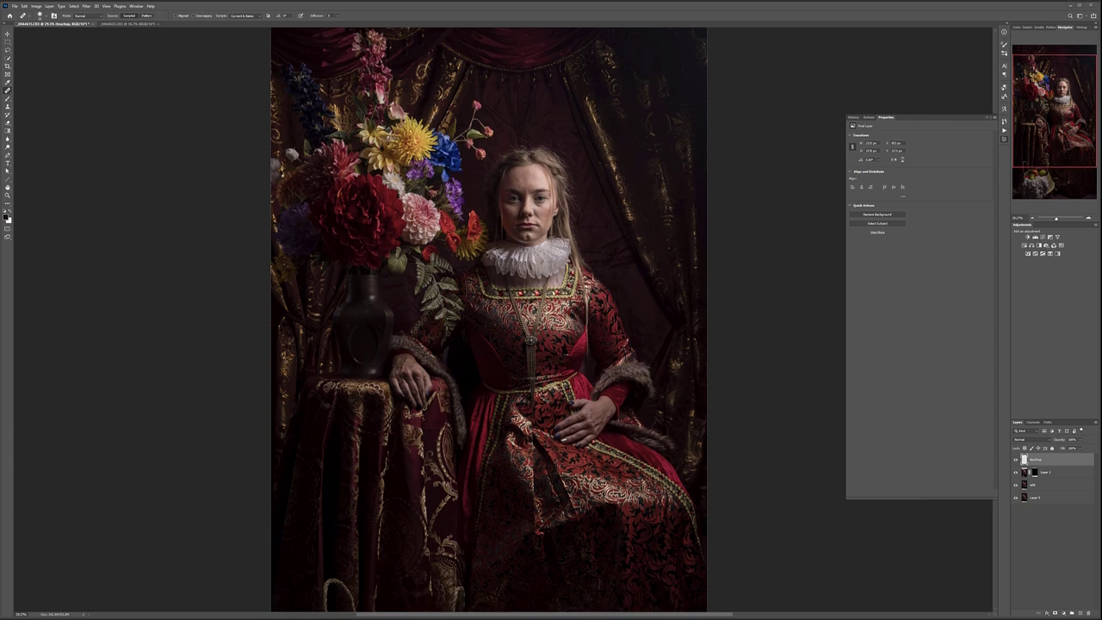
{"action": "scroll", "coordinate": [488, 321], "scroll_direction": "down", "scroll_amount": 1}
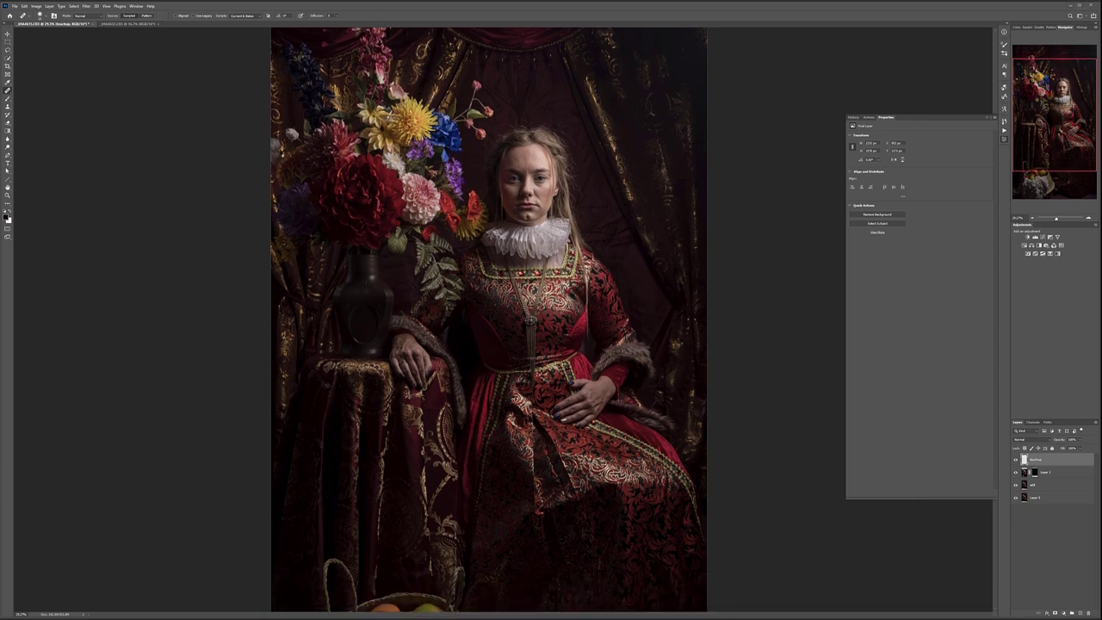
{"action": "scroll", "coordinate": [527, 300], "scroll_direction": "down", "scroll_amount": 5}
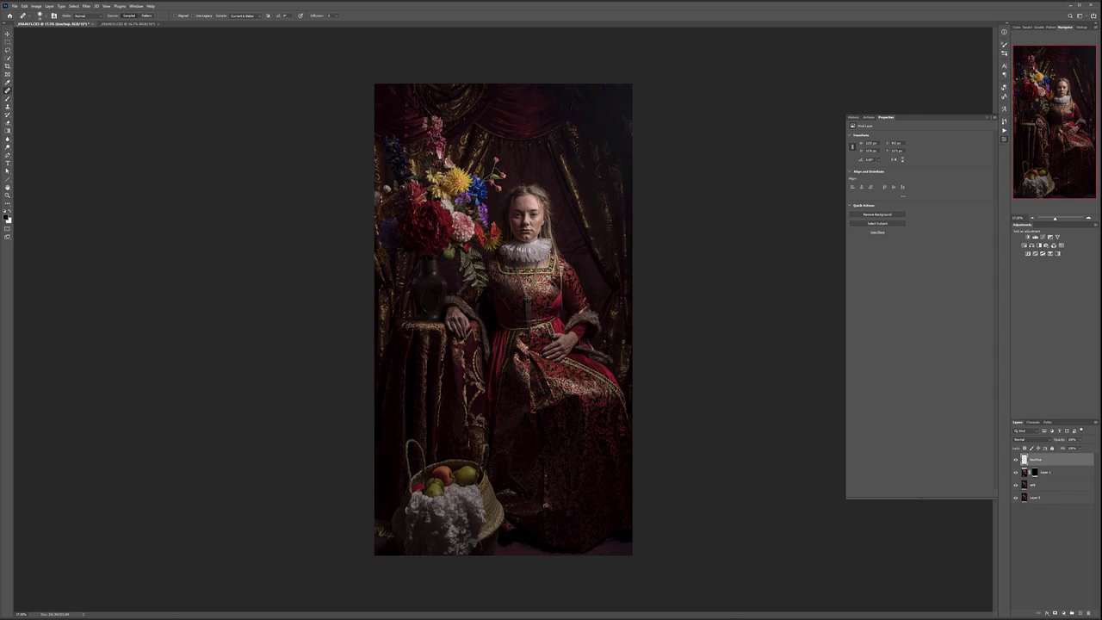
Add a new top layer named db, fill it with 50% gray and set its blending mode to Soft Light.
{"action": "left_click", "coordinate": [1080, 613]}
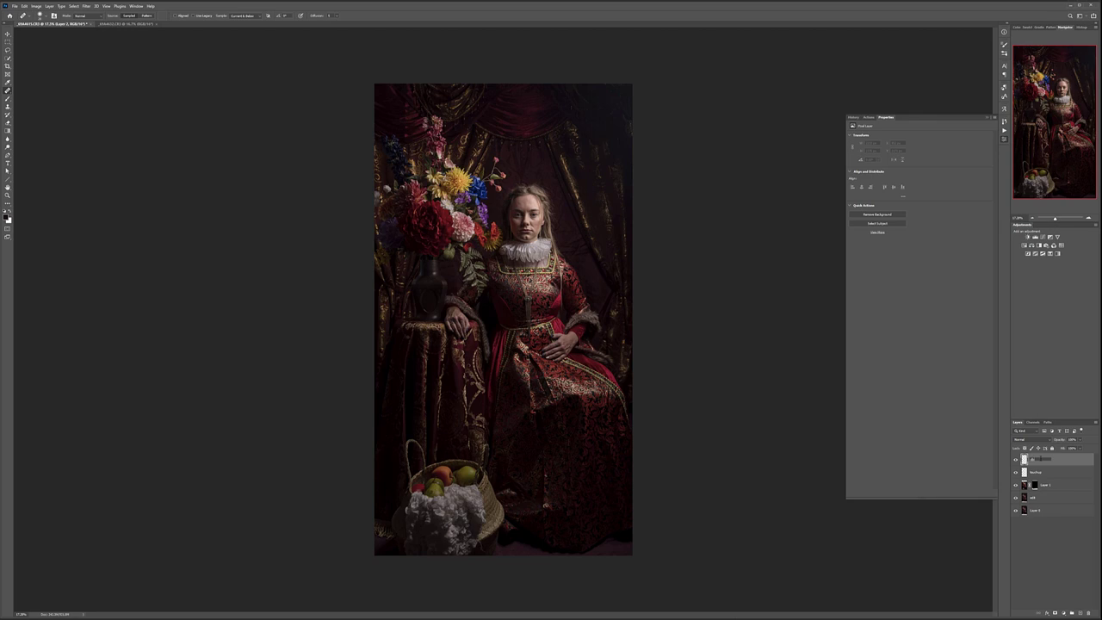
{"action": "type", "text": "db"}
{"action": "key", "text": "Return"}
{"action": "key", "text": "shift+F5"}
{"action": "key", "text": "Return"}
{"action": "key", "text": "j"}
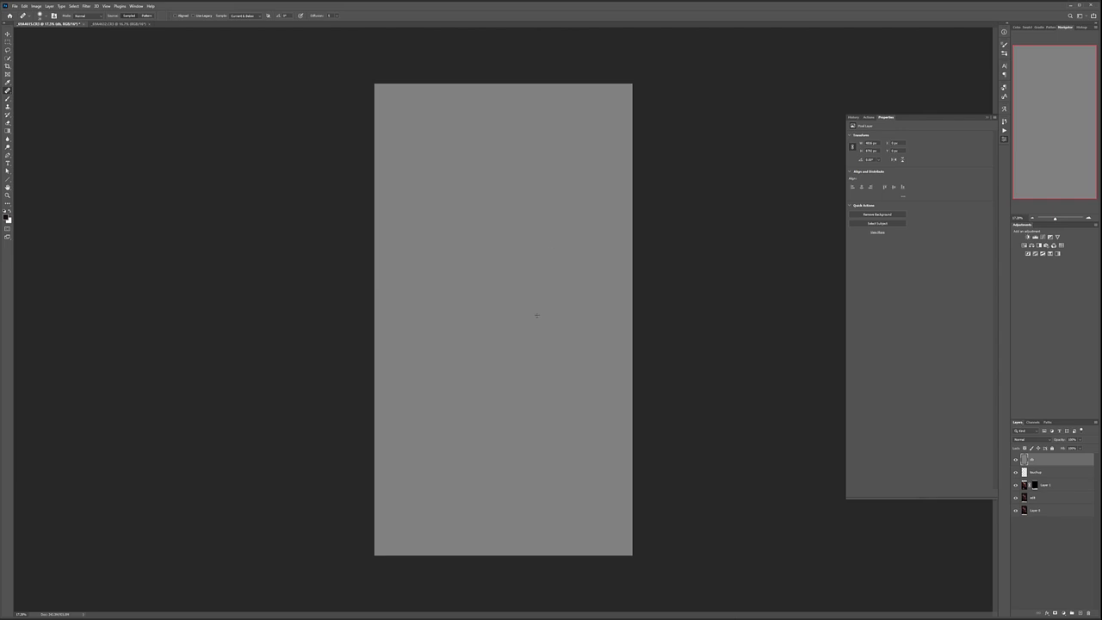
{"action": "left_click", "coordinate": [1044, 441]}
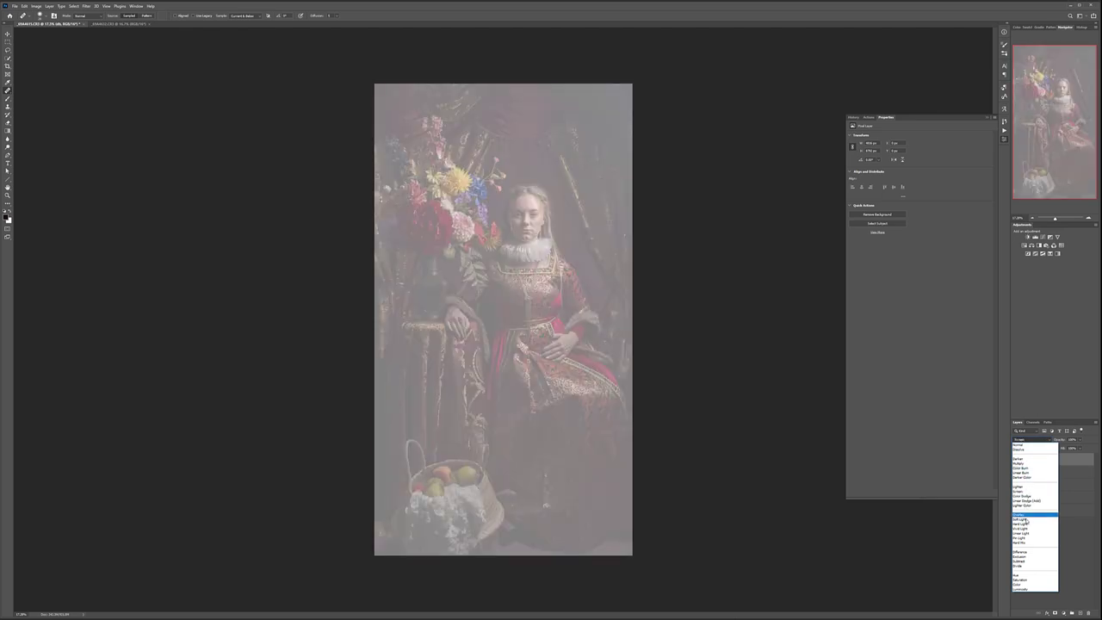
{"action": "left_click", "coordinate": [1024, 519]}
Darken the shadow side of the face, the side of the nose and the jawline with a smaller black brush on the db layer.
{"action": "key", "text": "b"}
{"action": "scroll", "coordinate": [526, 201], "scroll_direction": "up", "scroll_amount": 6}
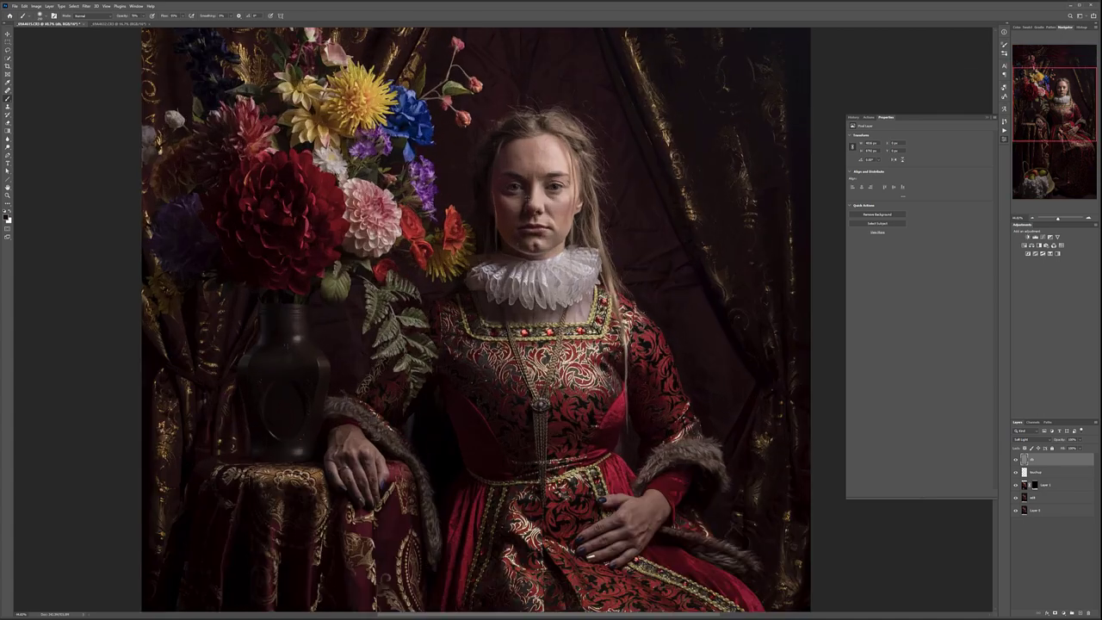
{"action": "scroll", "coordinate": [502, 191], "scroll_direction": "up", "scroll_amount": 3}
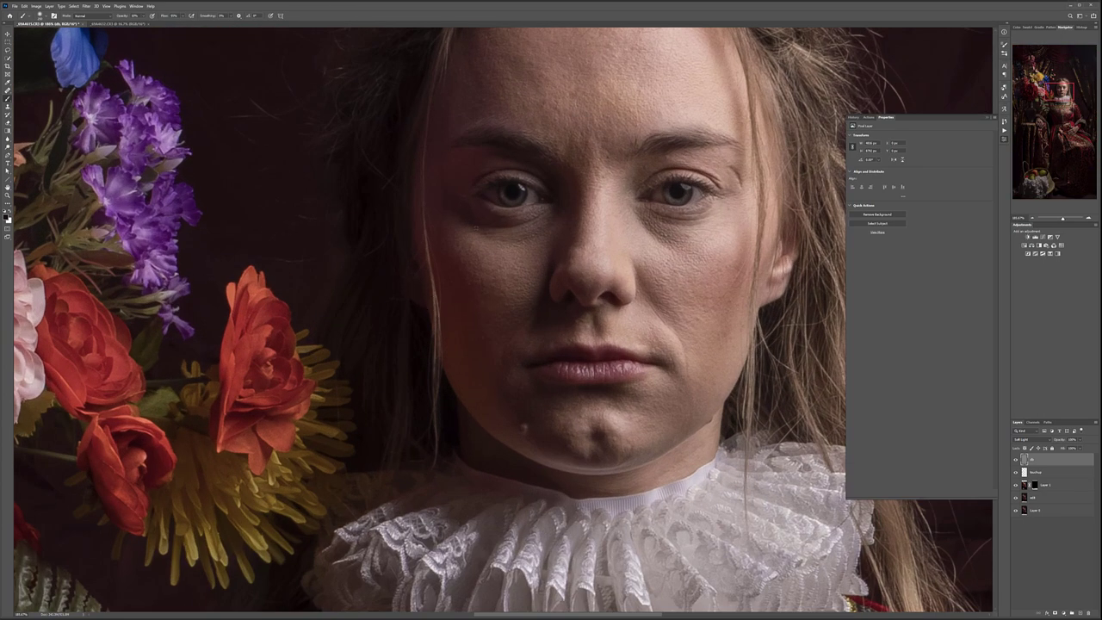
{"action": "key", "text": "bracketleft"}
{"action": "key", "text": "bracketleft"}
{"action": "key", "text": "bracketleft"}
{"action": "key", "text": "bracketleft"}
{"action": "mouse_move", "coordinate": [420, 219]}
{"action": "left_mouse_down"}
{"action": "mouse_move", "coordinate": [420, 270]}
{"action": "mouse_move", "coordinate": [471, 396]}
{"action": "mouse_move", "coordinate": [512, 457]}
{"action": "mouse_move", "coordinate": [511, 446]}
{"action": "mouse_move", "coordinate": [459, 404]}
{"action": "mouse_move", "coordinate": [474, 467]}
{"action": "left_mouse_up"}
{"action": "mouse_move", "coordinate": [426, 176]}
{"action": "left_mouse_down"}
{"action": "mouse_move", "coordinate": [428, 252]}
{"action": "mouse_move", "coordinate": [507, 326]}
{"action": "mouse_move", "coordinate": [491, 332]}
{"action": "mouse_move", "coordinate": [512, 424]}
{"action": "left_mouse_up"}
{"action": "left_click_drag", "start_coordinate": [575, 190], "coordinate": [552, 283]}
{"action": "mouse_move", "coordinate": [511, 87]}
{"action": "left_mouse_down"}
{"action": "mouse_move", "coordinate": [503, 110]}
{"action": "mouse_move", "coordinate": [535, 154]}
{"action": "left_mouse_up"}
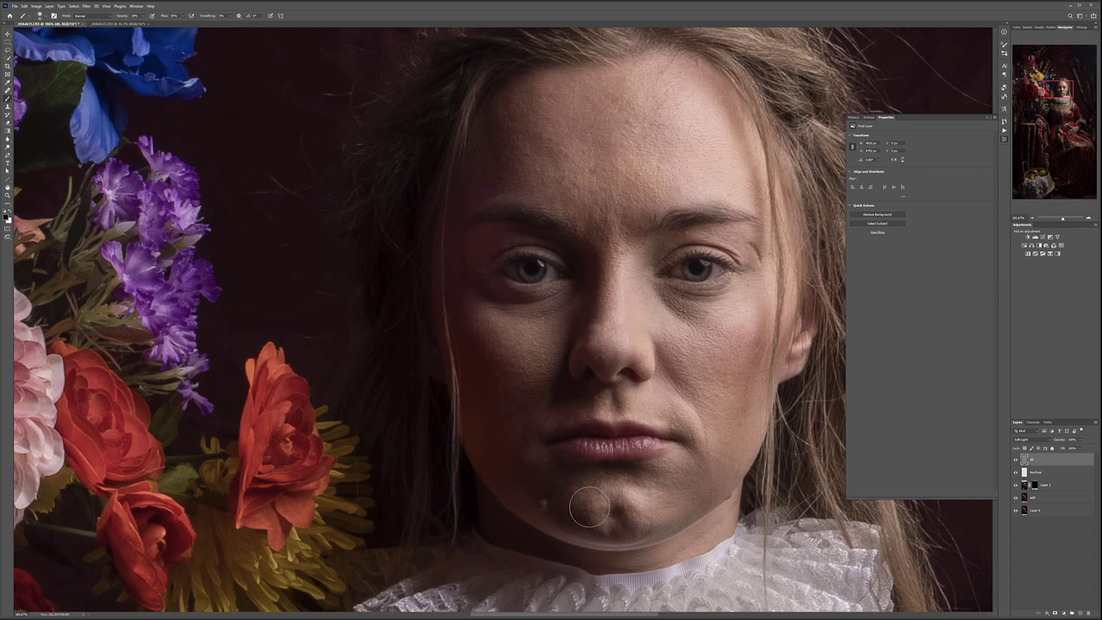
{"action": "left_click_drag", "start_coordinate": [541, 410], "coordinate": [555, 420]}
Brighten the eyes, forehead, cheeks, nose, lips and chin by painting white on the db layer.
{"action": "key", "text": "x"}
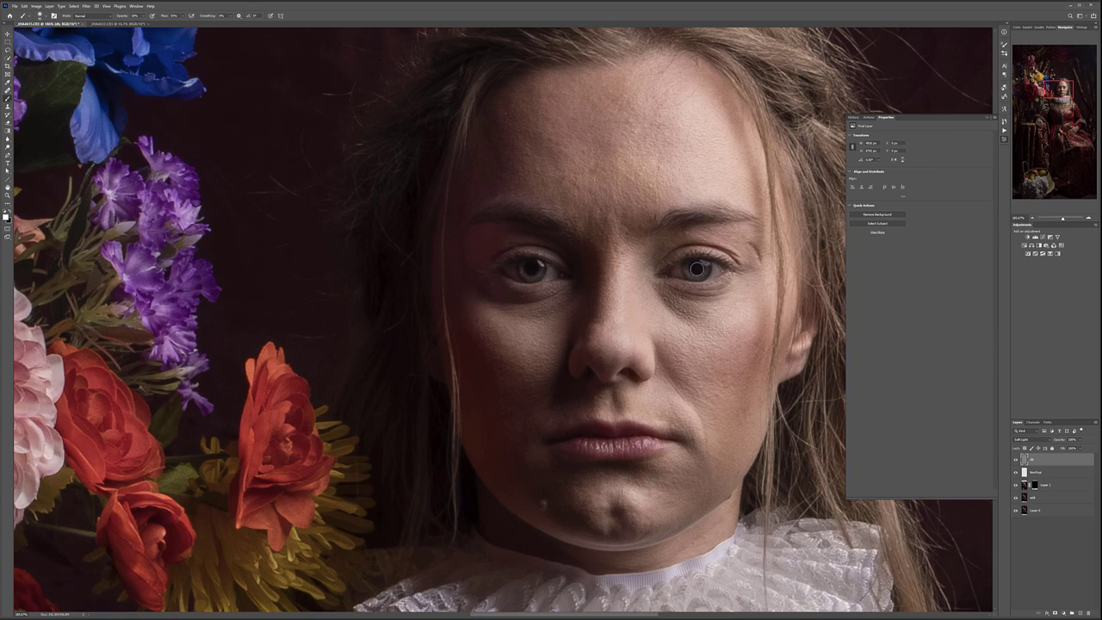
{"action": "left_click_drag", "start_coordinate": [693, 464], "coordinate": [615, 215]}
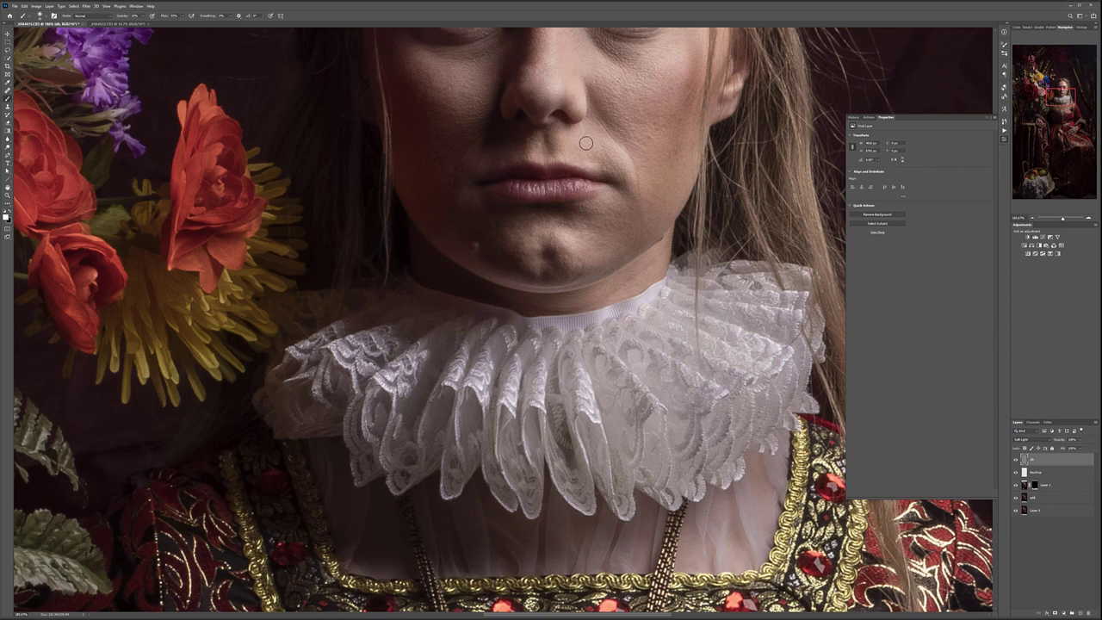
Inspect the dodge-and-burn strokes on the db layer by themselves and compare the face with and without them.
{"action": "left_click", "coordinate": [1016, 460], "text": "alt"}
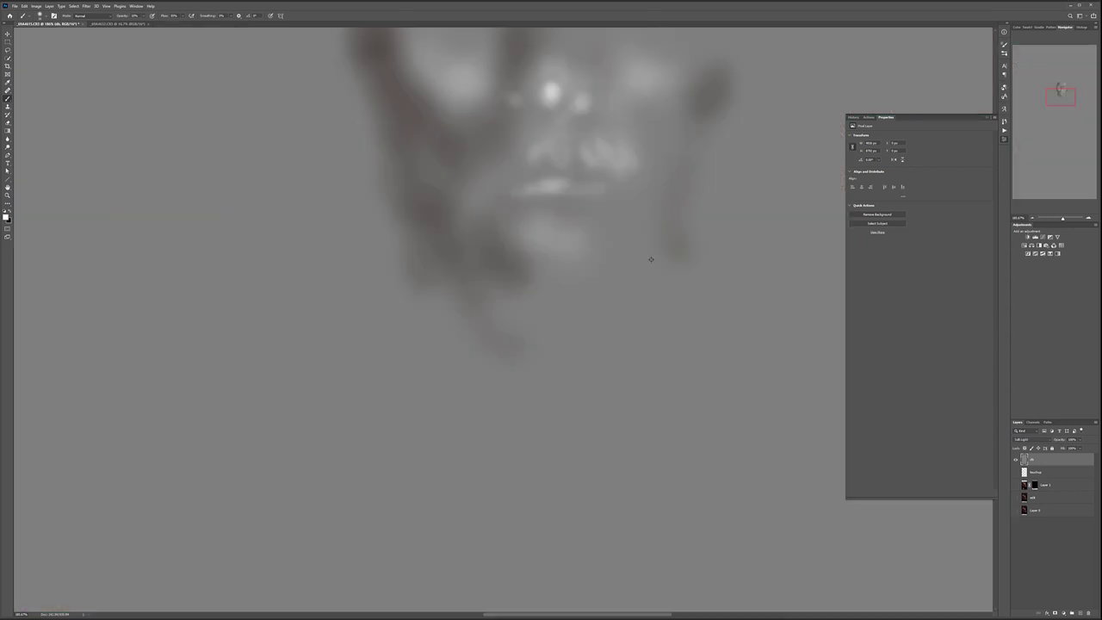
{"action": "left_click_drag", "start_coordinate": [610, 160], "coordinate": [536, 397]}
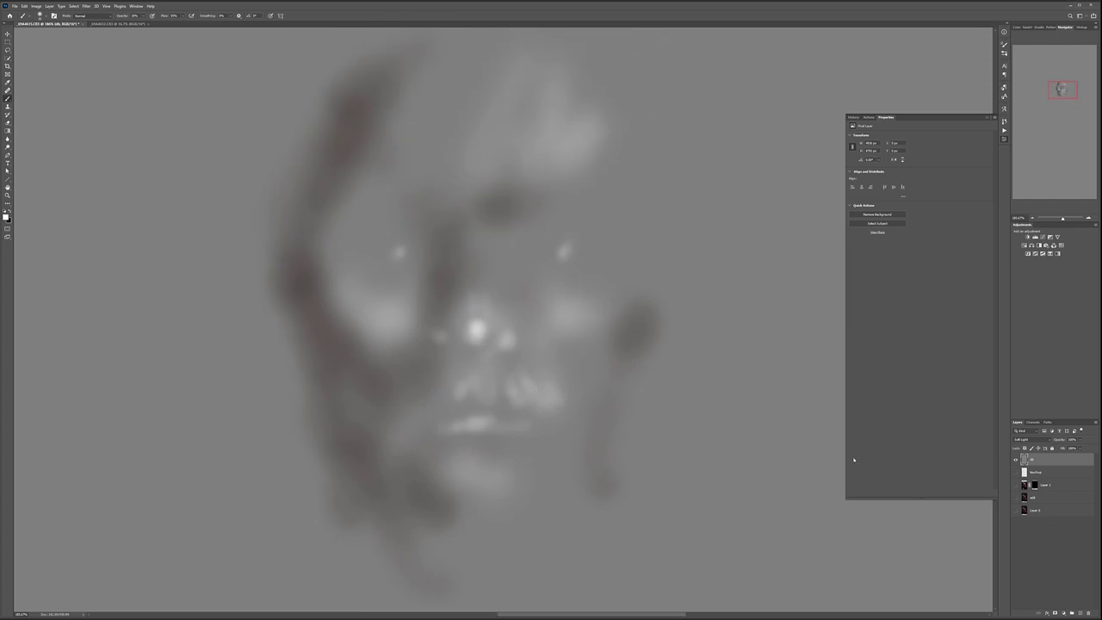
{"action": "left_click", "coordinate": [1016, 461], "text": "alt"}
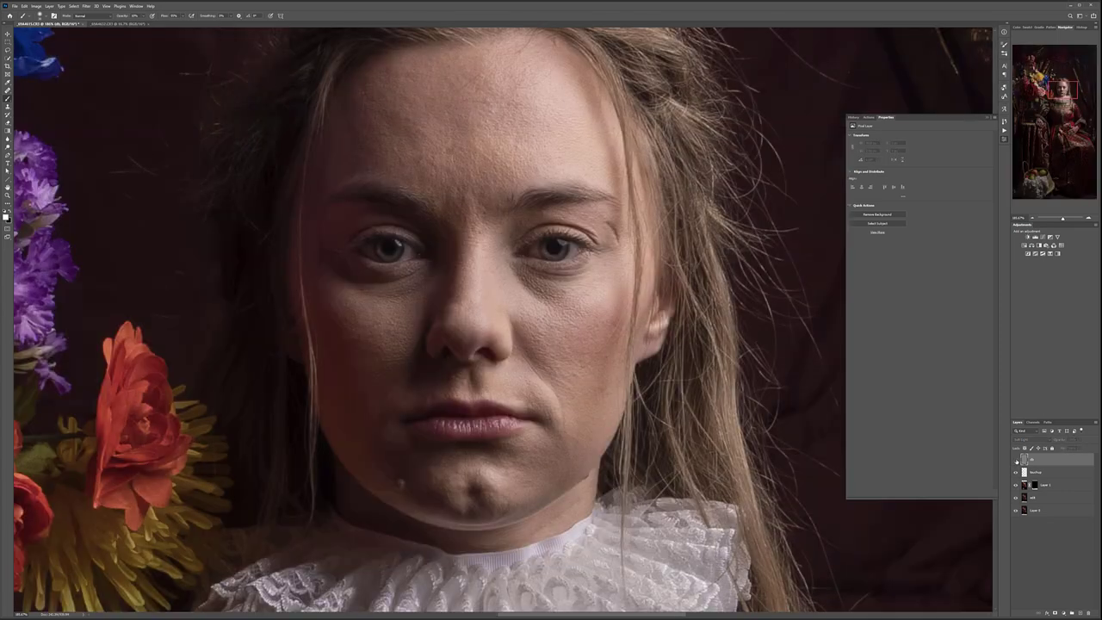
{"action": "scroll", "coordinate": [556, 343], "scroll_direction": "down", "scroll_amount": 4}
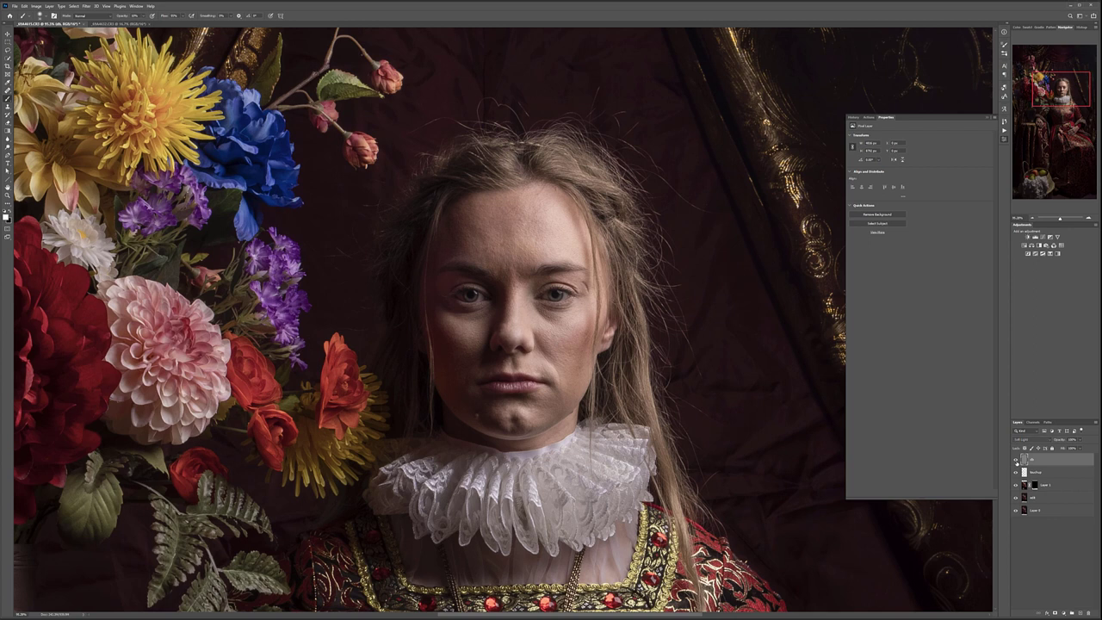
{"action": "left_click_drag", "start_coordinate": [455, 222], "coordinate": [455, 245]}
{"action": "left_click", "coordinate": [1015, 459]}
{"action": "left_click", "coordinate": [1016, 459]}
{"action": "left_click", "coordinate": [1016, 459]}
Dodge and burn the hand resting on the table, painting black on its shadows and white on its highlights.
{"action": "scroll", "coordinate": [503, 321], "scroll_direction": "down", "scroll_amount": 5}
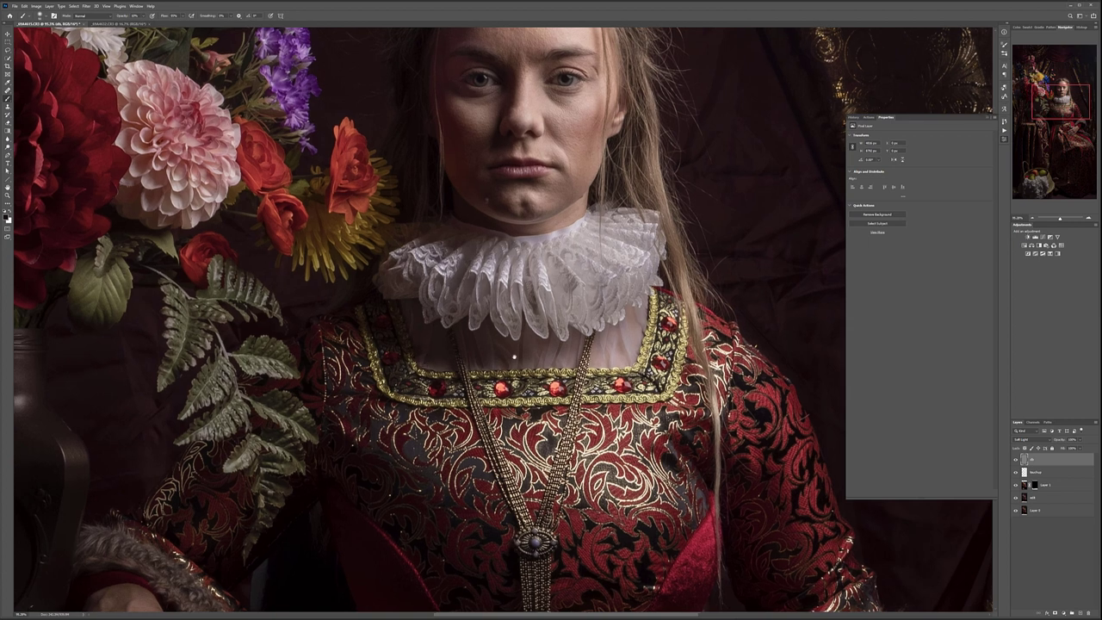
{"action": "left_click_drag", "start_coordinate": [257, 543], "coordinate": [369, 422]}
{"action": "left_click_drag", "start_coordinate": [266, 554], "coordinate": [324, 353]}
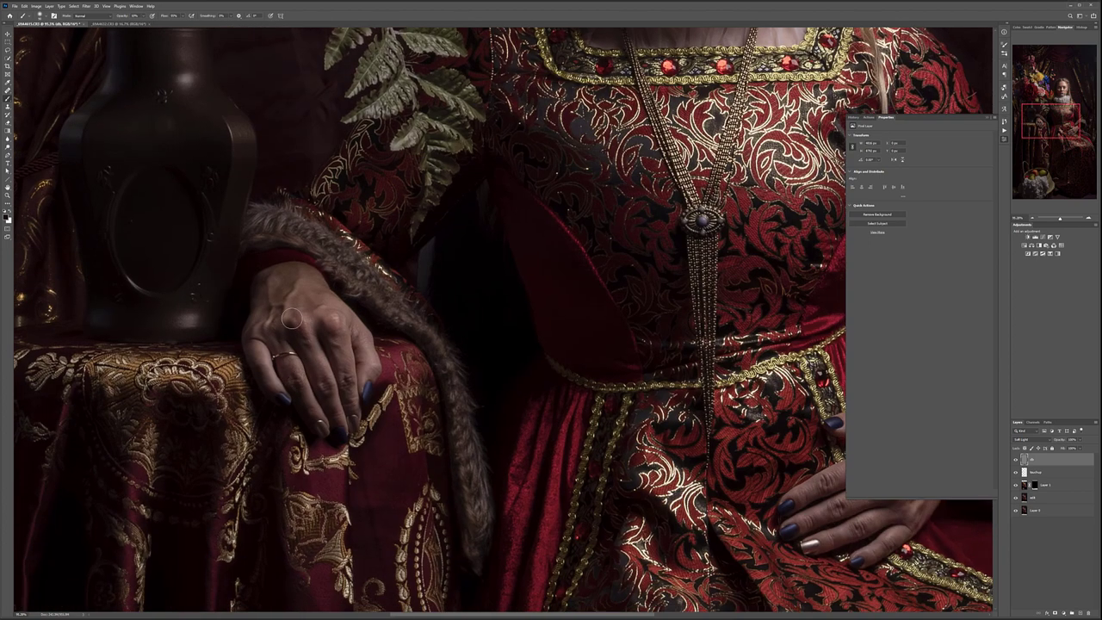
{"action": "key", "text": "x"}
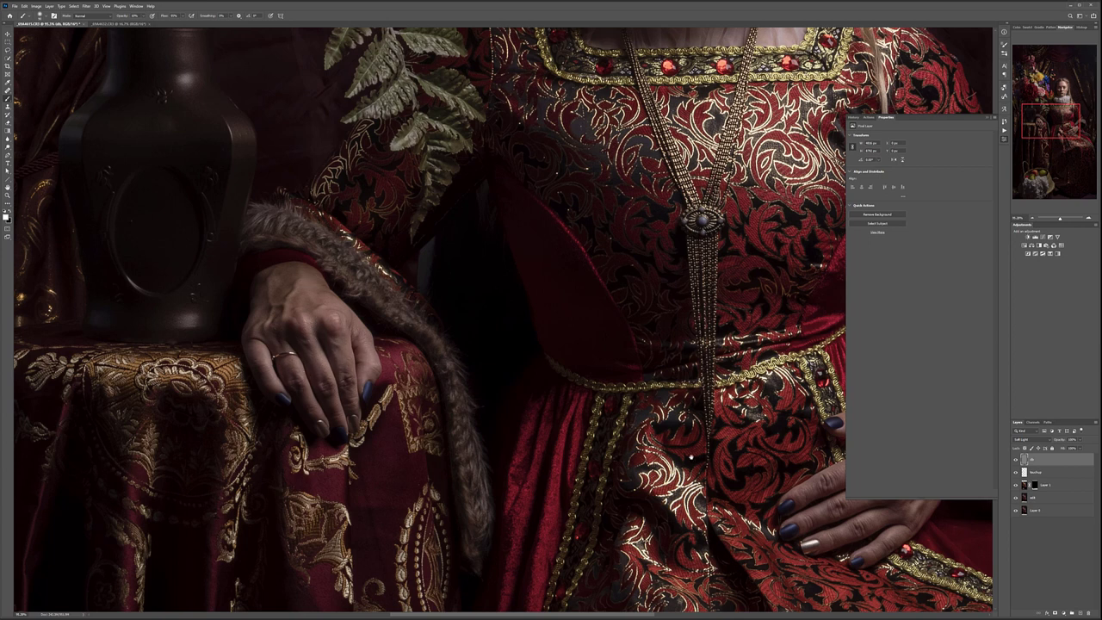
Dodge and burn the hand lying on the lap with black and white strokes on the db layer.
{"action": "left_click_drag", "start_coordinate": [956, 529], "coordinate": [499, 448]}
{"action": "key", "text": "x"}
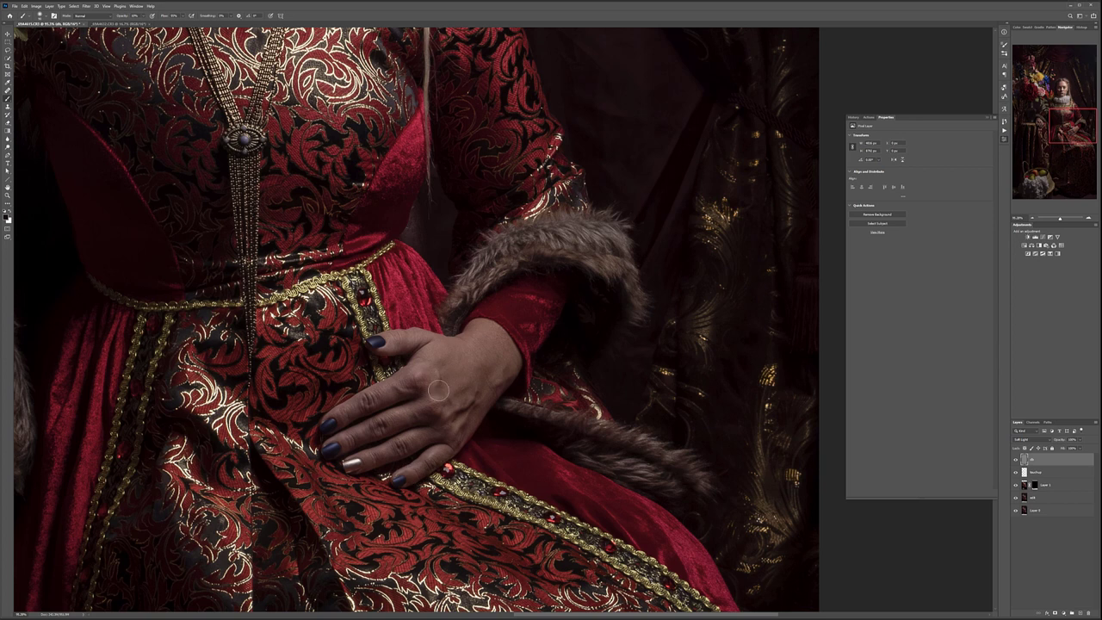
{"action": "key", "text": "x"}
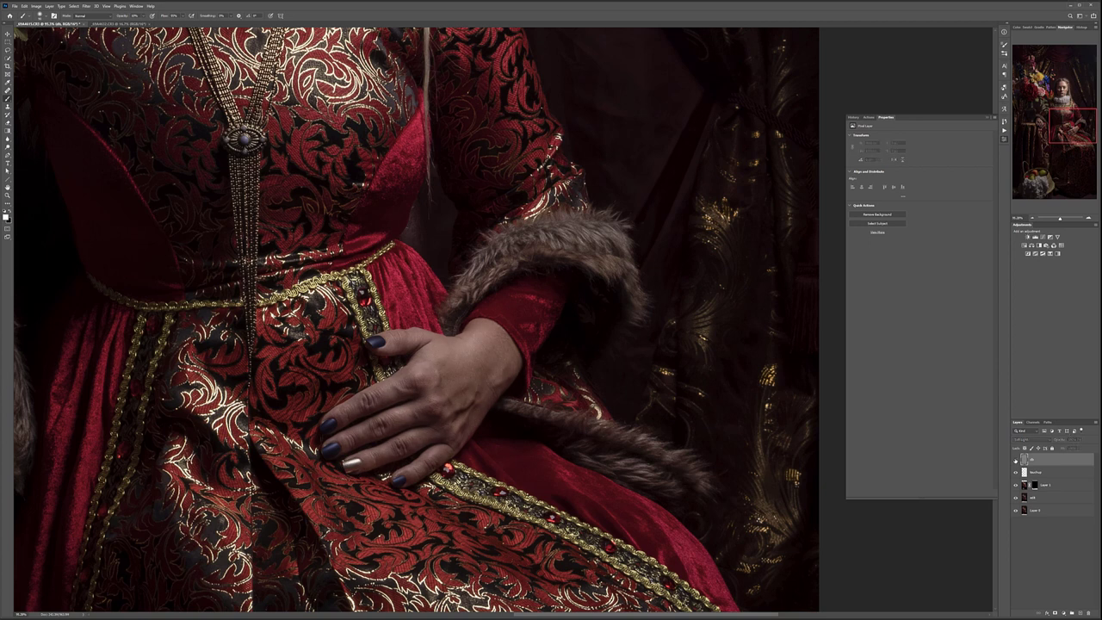
Burn the bright spots on the lower dress and the floor beside the basket with black strokes on the db layer.
{"action": "scroll", "coordinate": [504, 354], "scroll_direction": "down", "scroll_amount": 3}
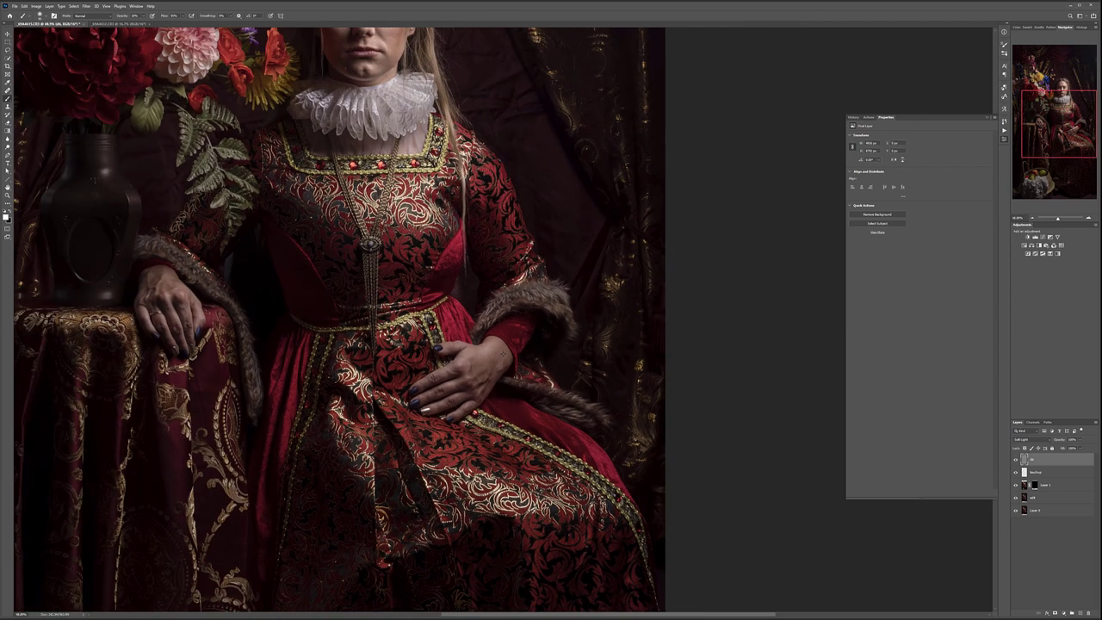
{"action": "scroll", "coordinate": [524, 339], "scroll_direction": "down", "scroll_amount": 2}
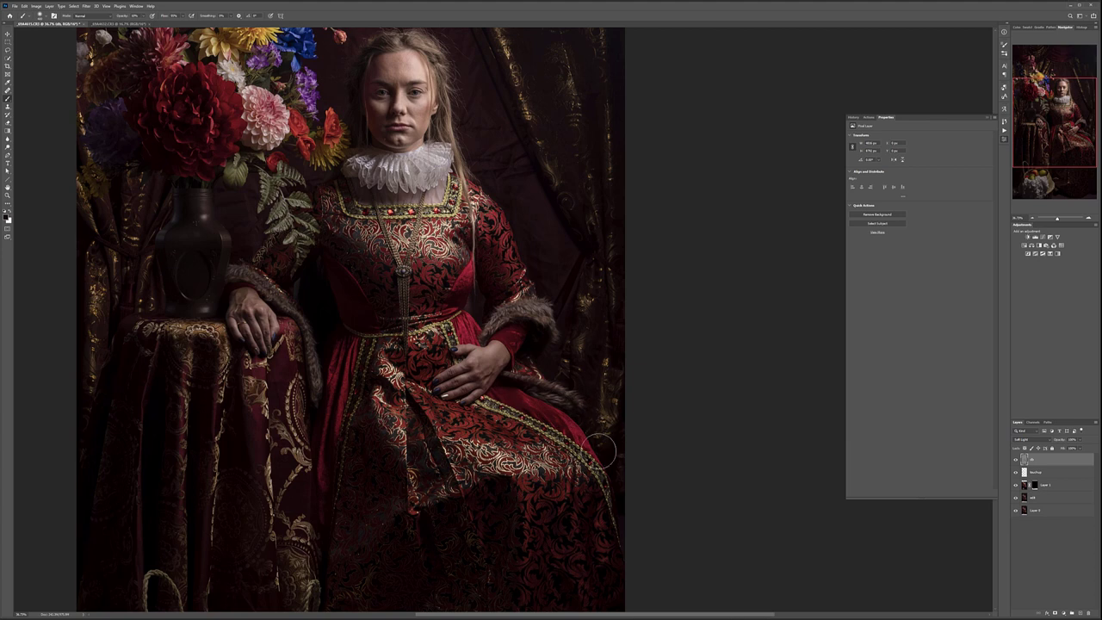
{"action": "left_click_drag", "start_coordinate": [530, 516], "coordinate": [506, 345]}
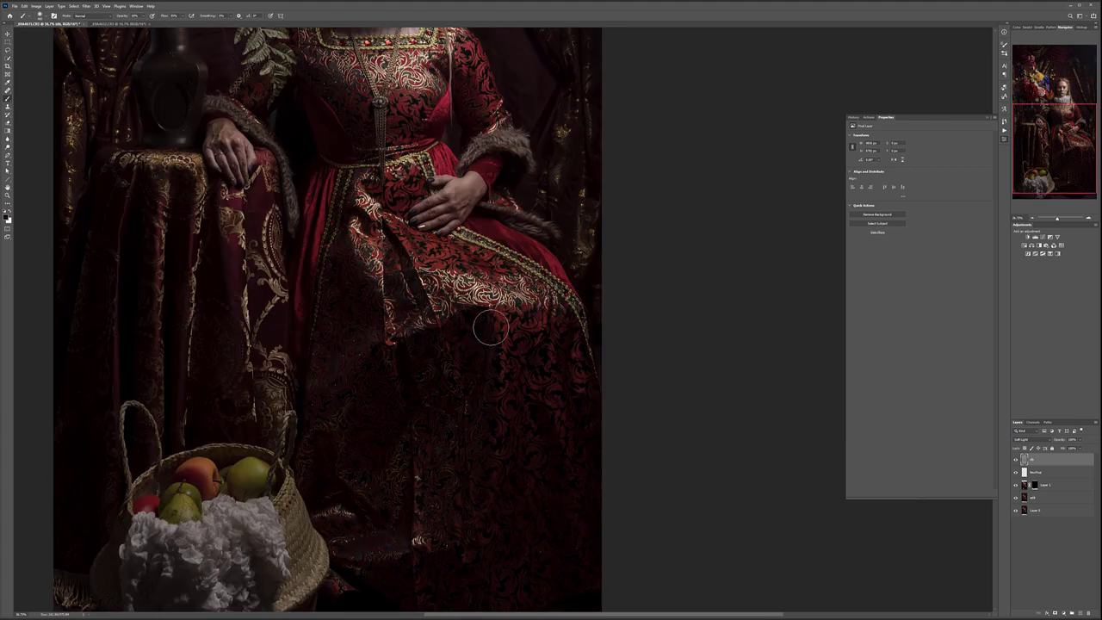
{"action": "left_click_drag", "start_coordinate": [524, 528], "coordinate": [516, 338]}
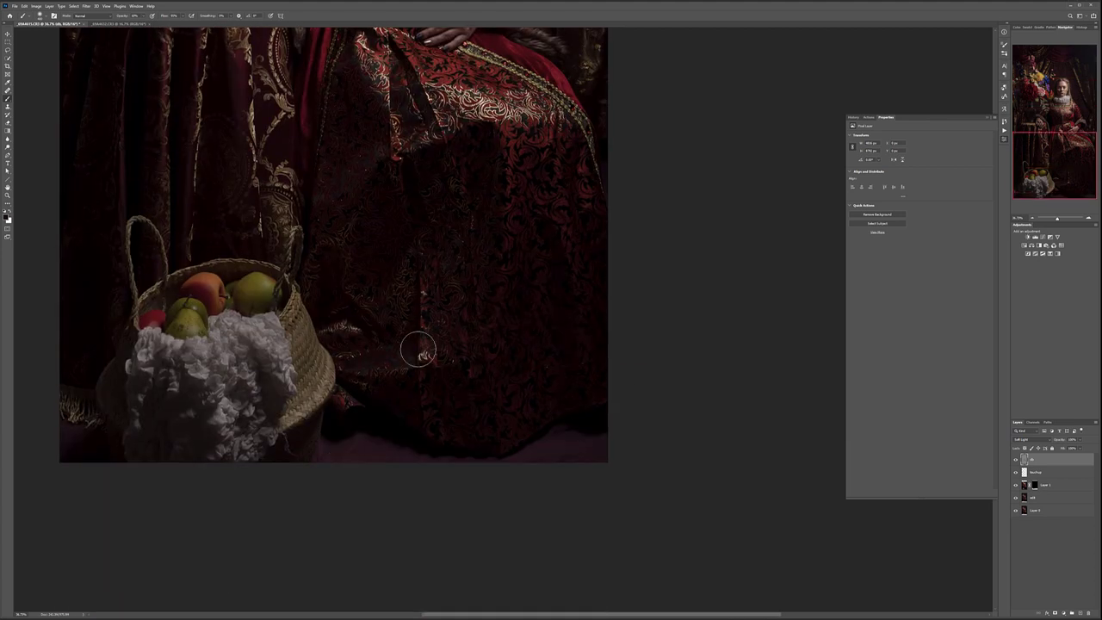
{"action": "key", "text": "]"}
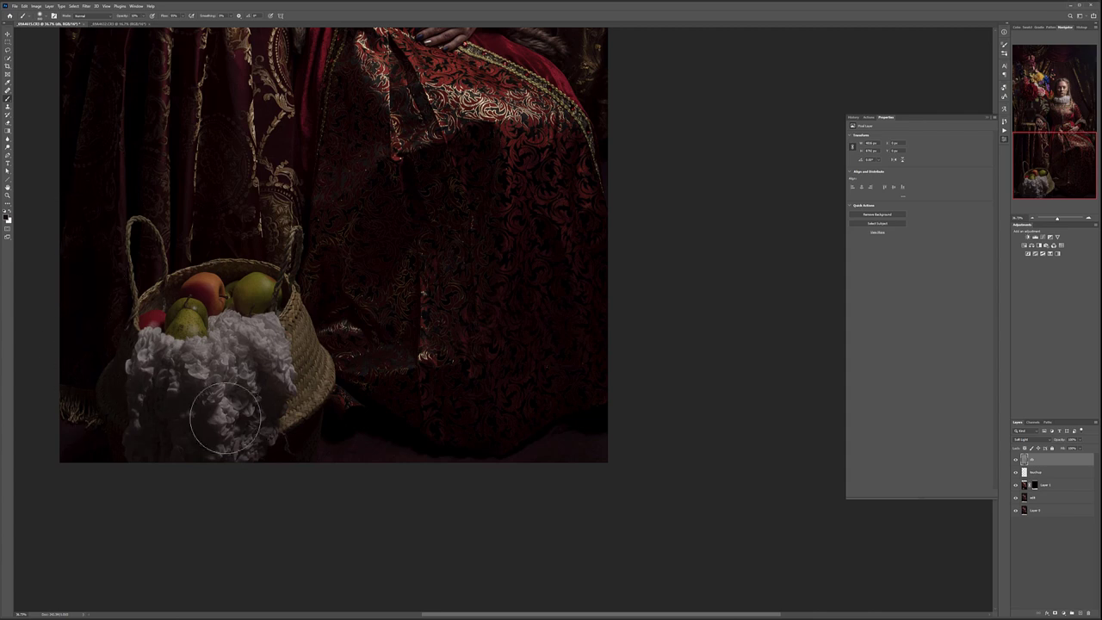
Dodge the fruit and the white cloth in the basket with white strokes on the db layer.
{"action": "key", "text": "x"}
{"action": "mouse_move", "coordinate": [287, 326]}
{"action": "left_mouse_down"}
{"action": "mouse_move", "coordinate": [240, 322]}
{"action": "mouse_move", "coordinate": [212, 332]}
{"action": "mouse_move", "coordinate": [287, 339]}
{"action": "left_mouse_up"}
{"action": "key", "text": "["}
{"action": "key", "text": "["}
{"action": "left_click_drag", "start_coordinate": [229, 298], "coordinate": [194, 319]}
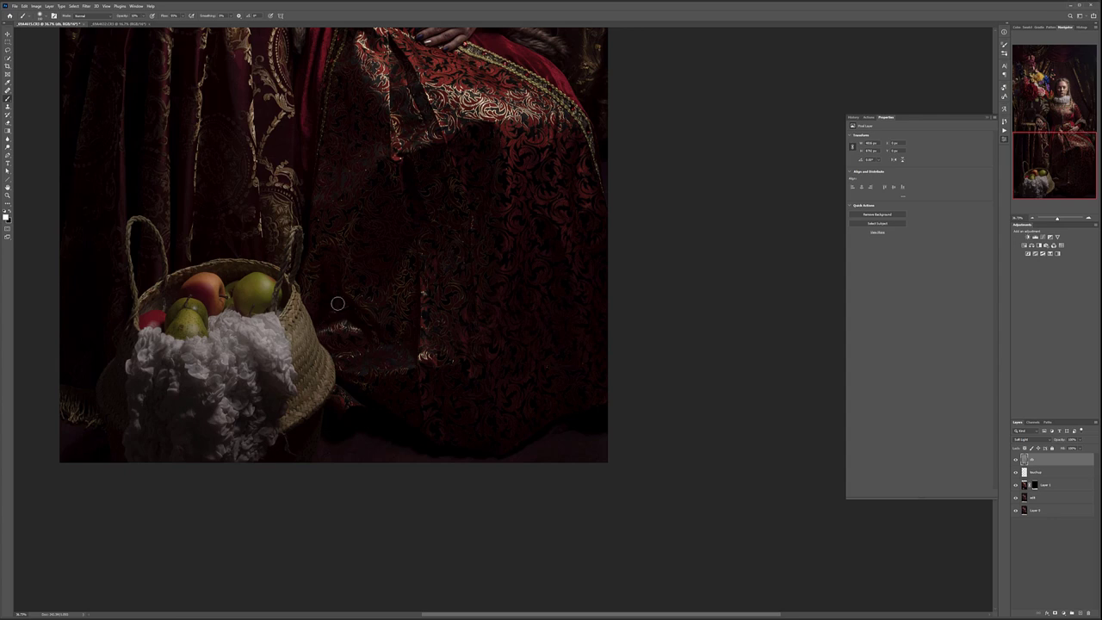
Burn the area around the basket and the outer background with black strokes on the db layer.
{"action": "key", "text": "ctrl+minus"}
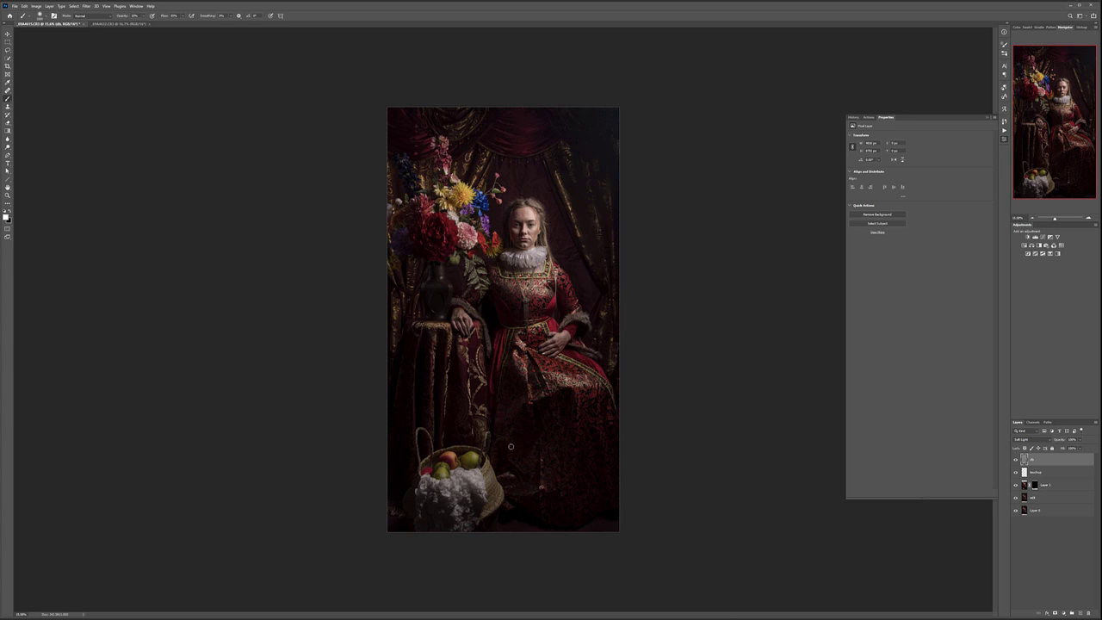
{"action": "key", "text": "x"}
{"action": "left_click_drag", "start_coordinate": [461, 437], "coordinate": [446, 428]}
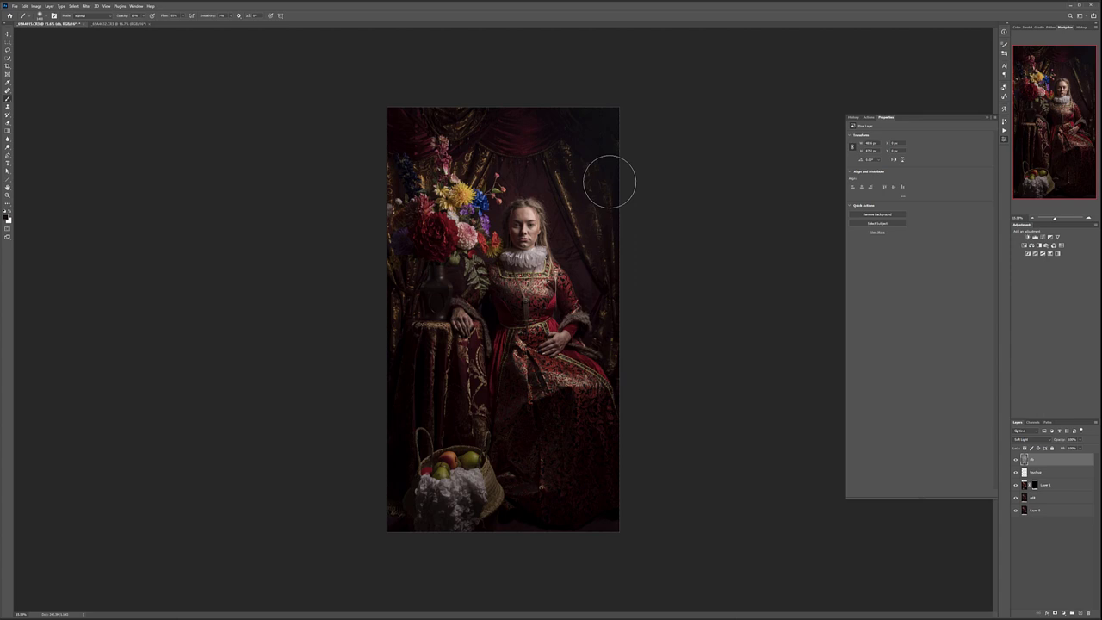
Stamp all visible layers into a new layer named smooth and apply the Dust & Scratches filter to it.
{"action": "key", "text": "ctrl+shift+alt+e"}
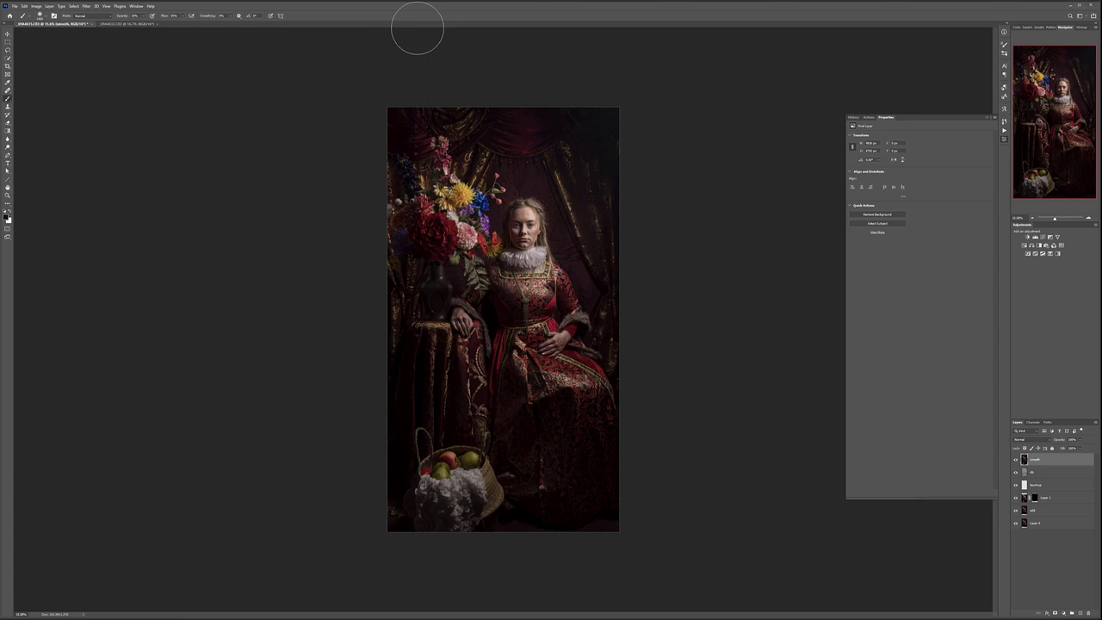
{"action": "left_click", "coordinate": [85, 6]}
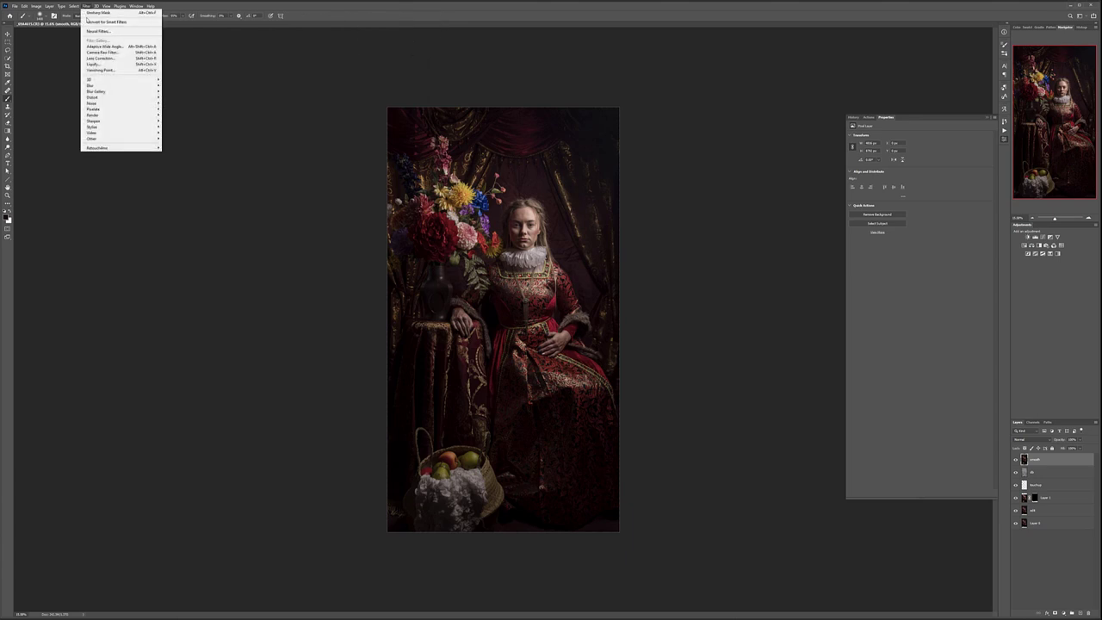
{"action": "mouse_move", "coordinate": [120, 104]}
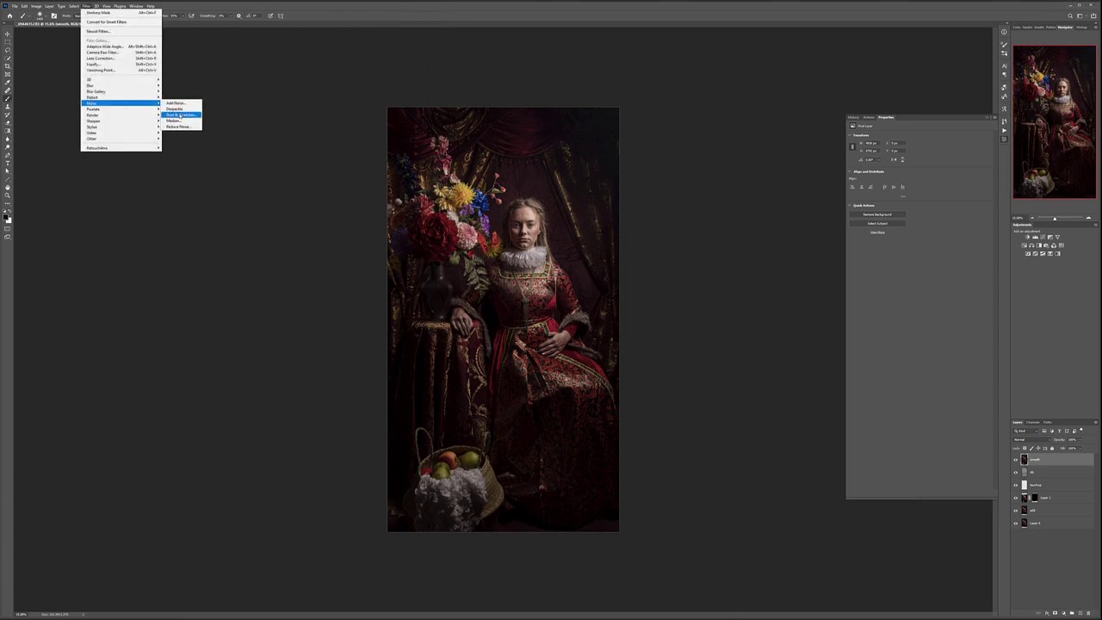
{"action": "left_click", "coordinate": [172, 115]}
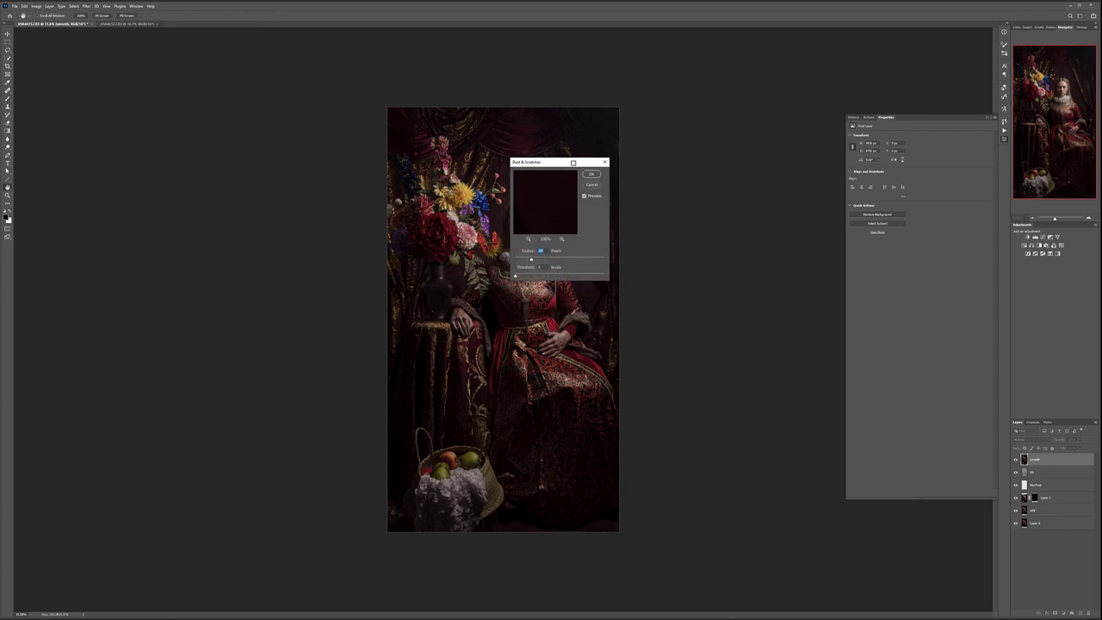
{"action": "left_click_drag", "start_coordinate": [573, 162], "coordinate": [709, 168]}
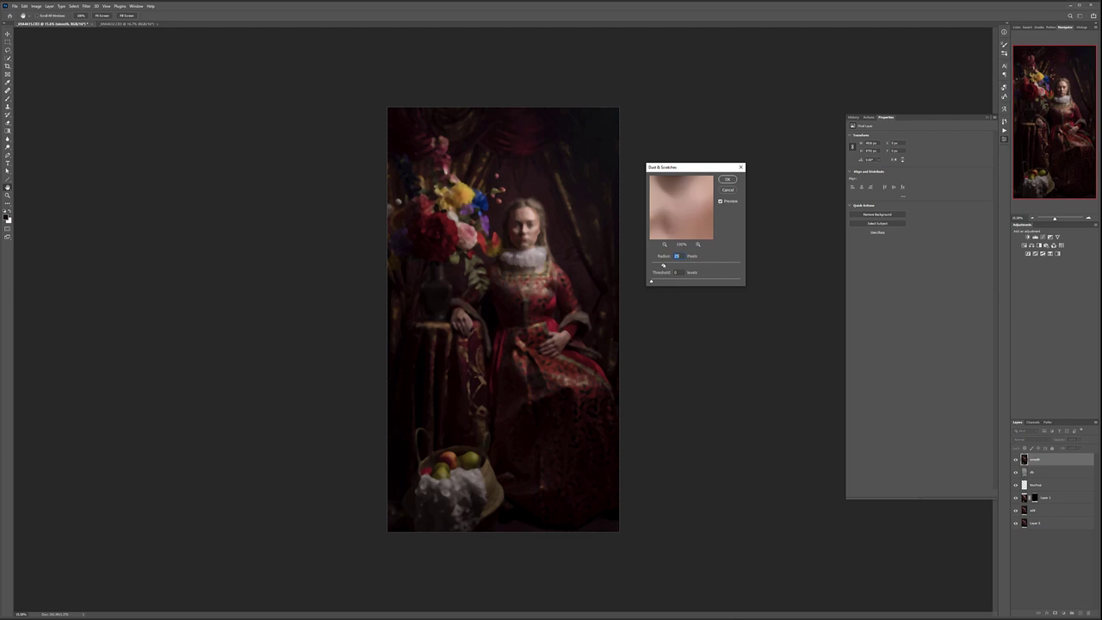
{"action": "left_click_drag", "start_coordinate": [664, 265], "coordinate": [662, 265]}
{"action": "left_click", "coordinate": [728, 179]}
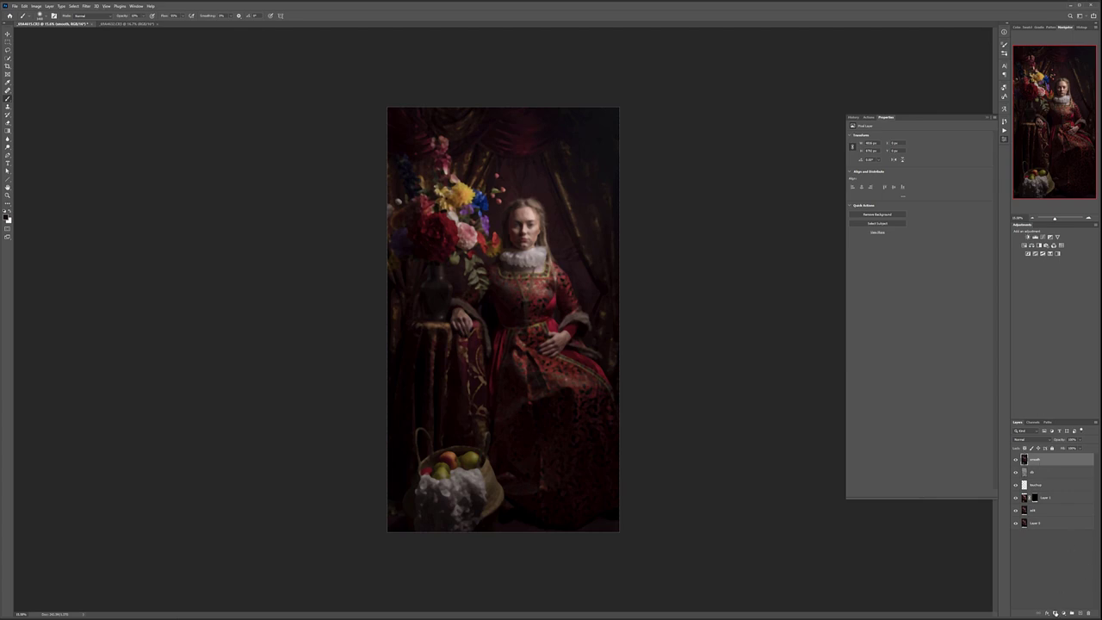
Add a black mask to the smooth layer and paint white over the forehead and cheeks to soften the skin.
{"action": "left_click", "coordinate": [1055, 613], "text": "alt"}
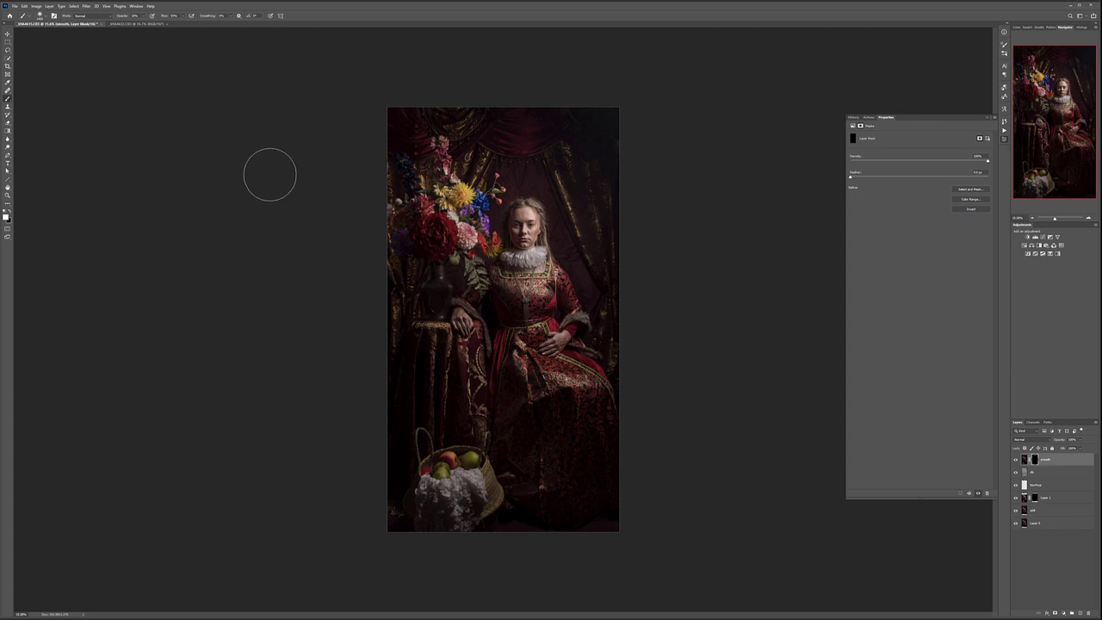
{"action": "key", "text": "ctrl+plus"}
{"action": "scroll", "coordinate": [531, 188], "scroll_direction": "up", "scroll_amount": 10}
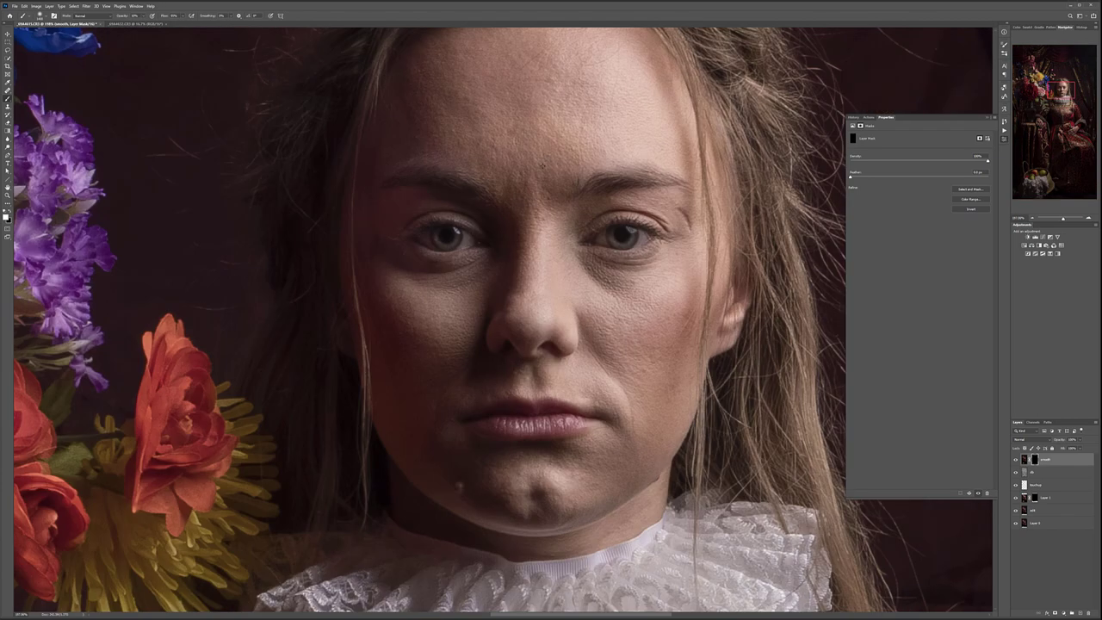
{"action": "key", "text": "bracketleft"}
{"action": "key", "text": "bracketleft"}
{"action": "key", "text": "bracketleft"}
{"action": "key", "text": "bracketleft"}
{"action": "key", "text": "bracketleft"}
{"action": "key", "text": "bracketleft"}
{"action": "key", "text": "bracketleft"}
{"action": "key", "text": "bracketleft"}
{"action": "key", "text": "bracketleft"}
{"action": "key", "text": "bracketleft"}
{"action": "key", "text": "bracketleft"}
{"action": "key", "text": "bracketleft"}
{"action": "key", "text": "bracketleft"}
{"action": "key", "text": "bracketleft"}
{"action": "key", "text": "bracketleft"}
{"action": "scroll", "coordinate": [509, 111], "scroll_direction": "up", "scroll_amount": 2}
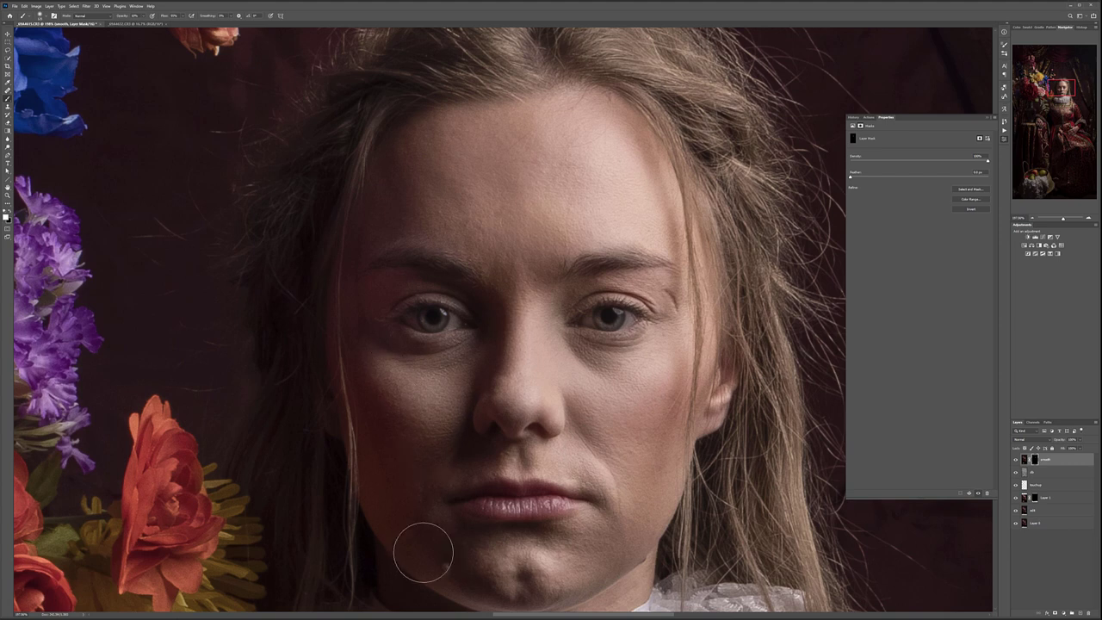
Soften the skin around the nose, mouth and chin with a smaller white brush on the smooth layer's mask.
{"action": "key", "text": "bracketleft"}
{"action": "key", "text": "bracketleft"}
{"action": "key", "text": "bracketleft"}
{"action": "scroll", "coordinate": [625, 172], "scroll_direction": "down", "scroll_amount": 3}
{"action": "scroll", "coordinate": [625, 264], "scroll_direction": "down", "scroll_amount": 2}
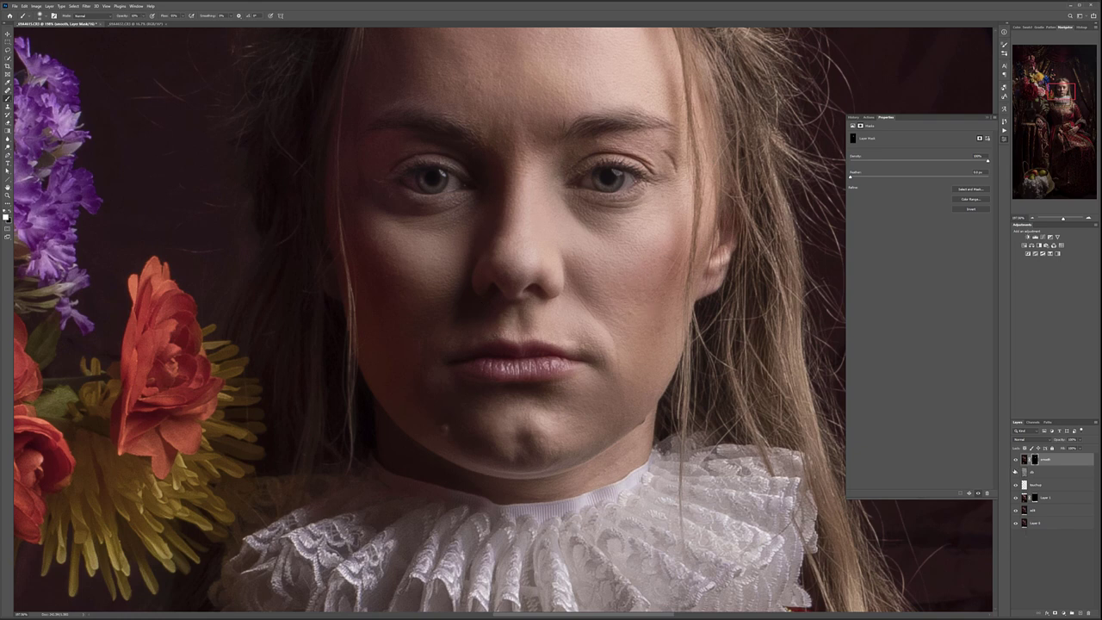
View the smooth layer's painted areas by themselves and restore the visibility of the layers beneath it.
{"action": "left_click", "coordinate": [1018, 459], "text": "alt"}
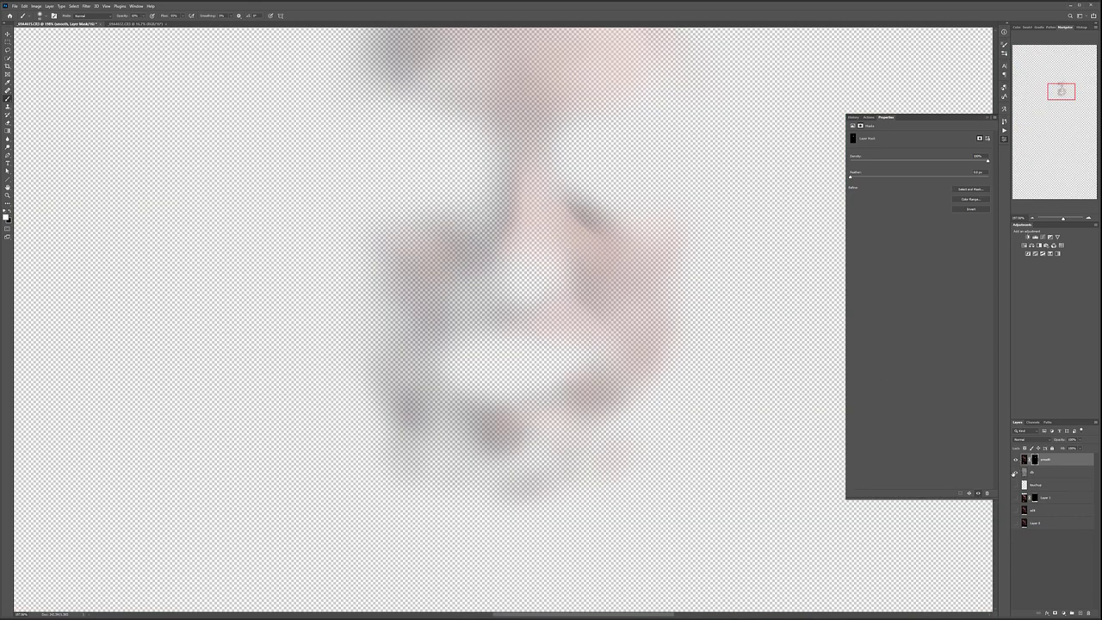
{"action": "left_click", "coordinate": [1014, 471]}
{"action": "left_click", "coordinate": [1016, 485]}
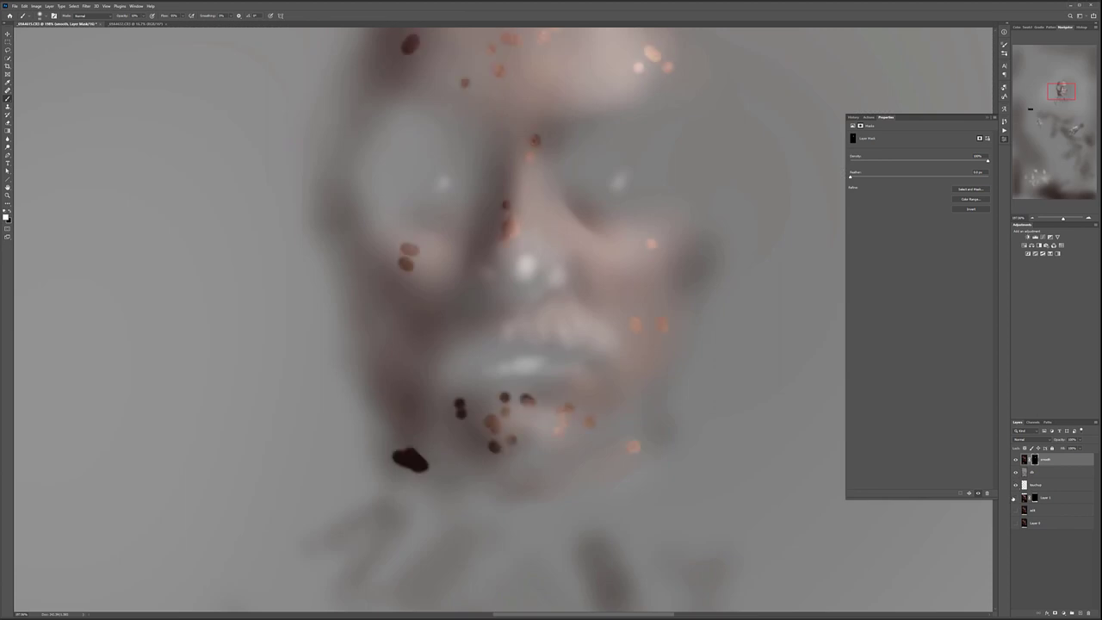
{"action": "left_click", "coordinate": [1014, 498]}
{"action": "left_click", "coordinate": [1014, 509]}
{"action": "left_click", "coordinate": [1015, 522]}
Soften the skin of the hand resting on the table by painting white on the smooth layer's mask.
{"action": "left_click_drag", "start_coordinate": [602, 487], "coordinate": [619, 94]}
{"action": "left_click_drag", "start_coordinate": [344, 413], "coordinate": [597, 78]}
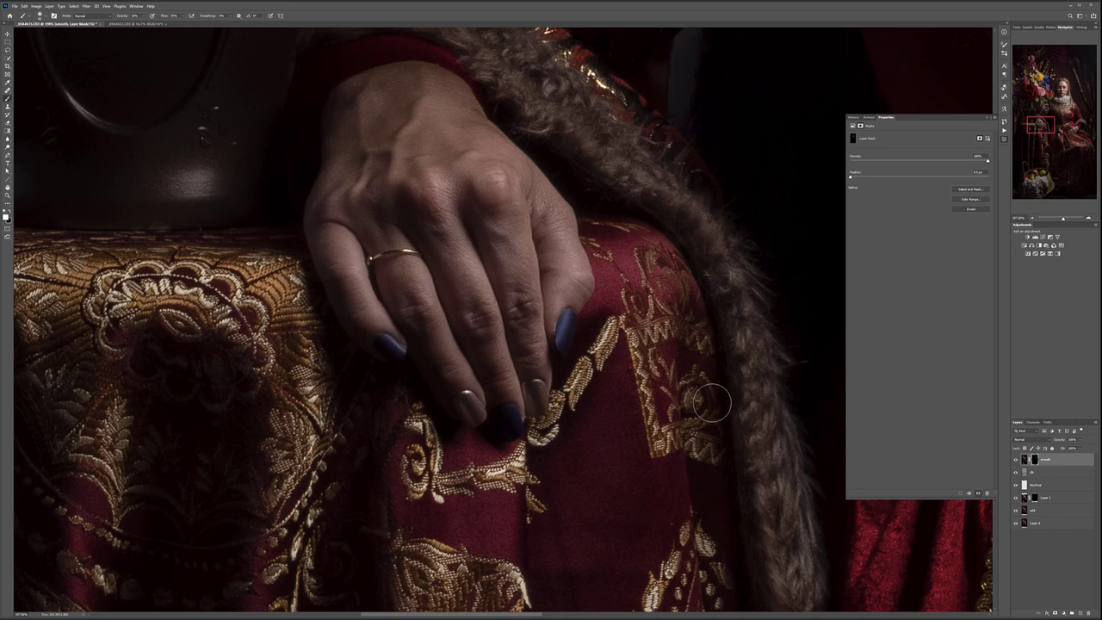
{"action": "scroll", "coordinate": [710, 401], "scroll_direction": "down", "scroll_amount": 3}
{"action": "left_click_drag", "start_coordinate": [738, 392], "coordinate": [10, 148]}
{"action": "left_click", "coordinate": [8, 162]}
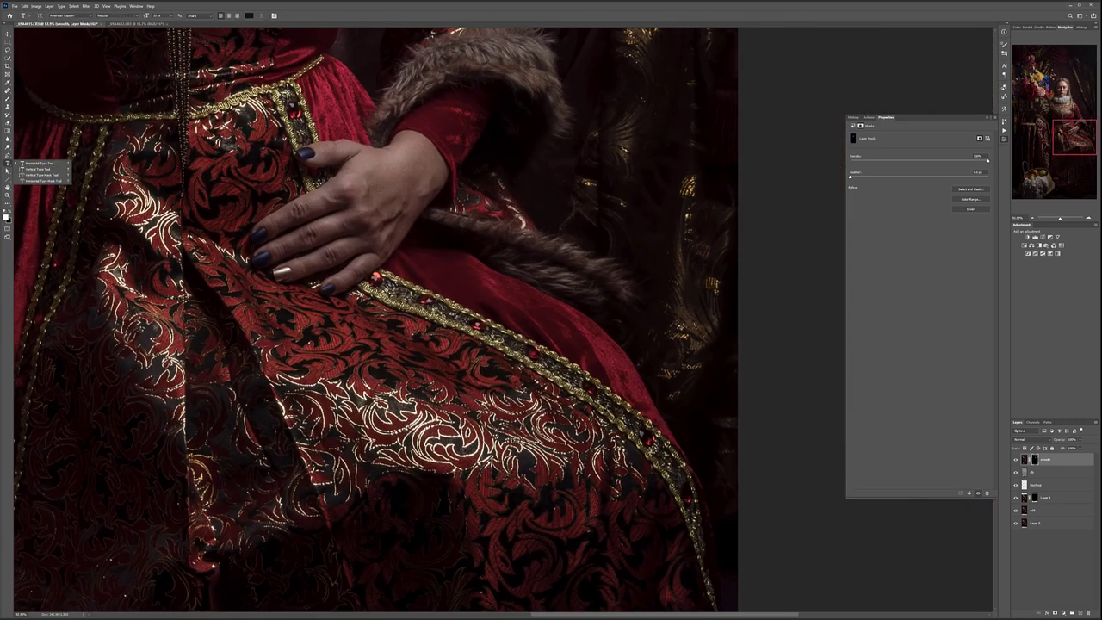
{"action": "left_click", "coordinate": [39, 163]}
{"action": "left_click", "coordinate": [378, 193]}
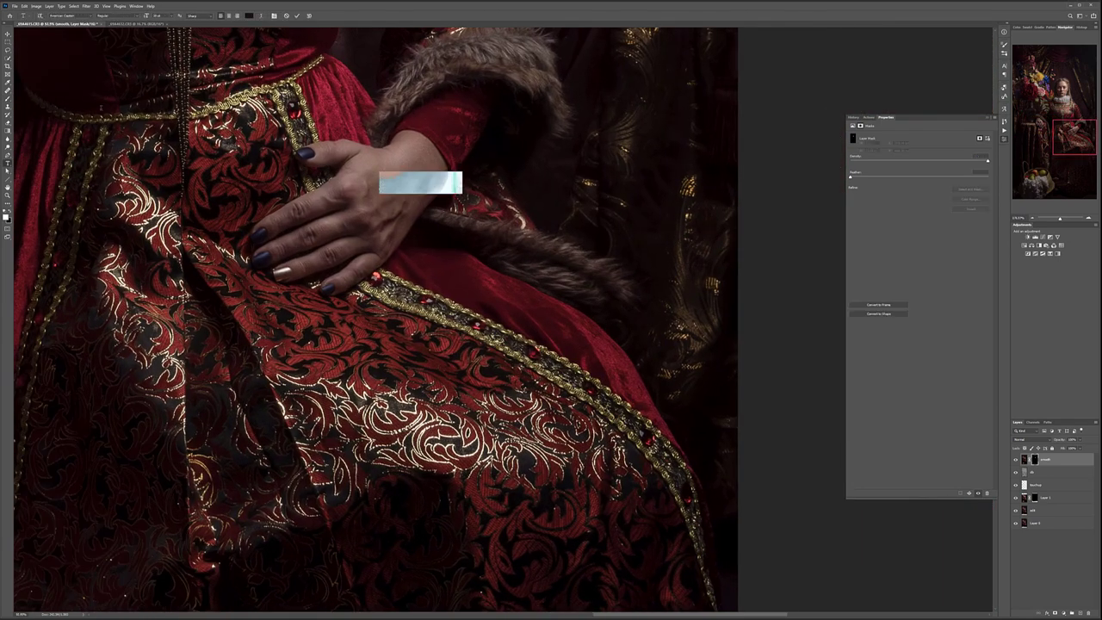
{"action": "scroll", "coordinate": [299, 186], "scroll_direction": "up", "scroll_amount": 2}
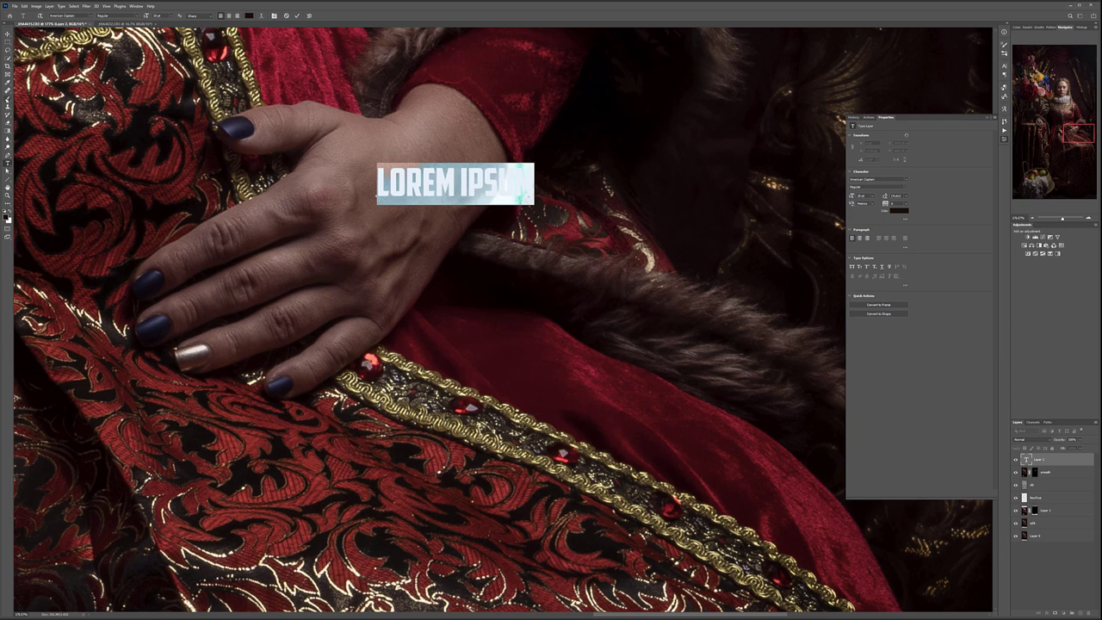
{"action": "key", "text": "ctrl+Return"}
{"action": "key", "text": "Delete"}
Soften the skin of the hand on the lap with the Brush tool in white on the smooth layer's mask.
{"action": "key", "text": "b"}
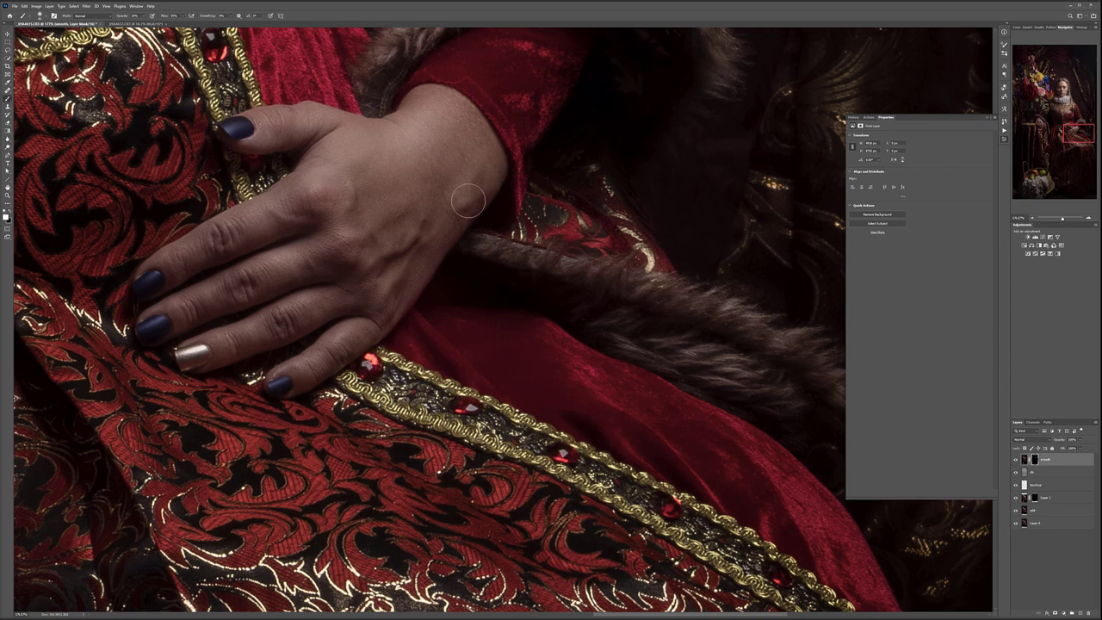
{"action": "scroll", "coordinate": [369, 270], "scroll_direction": "down", "scroll_amount": 8}
{"action": "left_click_drag", "start_coordinate": [284, 286], "coordinate": [313, 303]}
{"action": "scroll", "coordinate": [315, 303], "scroll_direction": "down", "scroll_amount": 1}
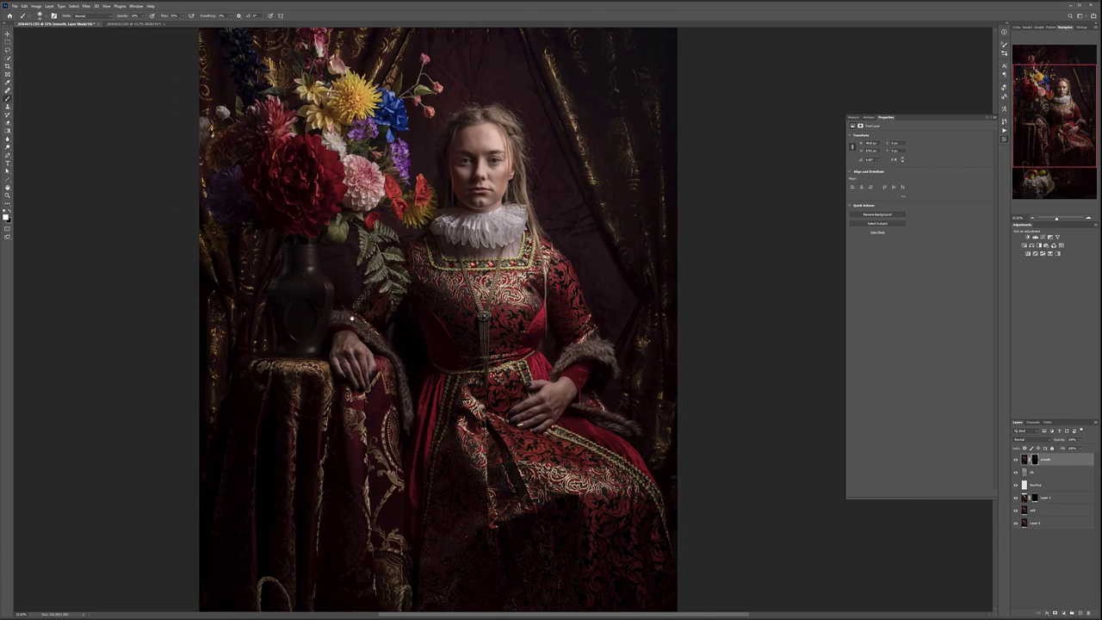
Smooth the creases in the dark curtain above the woman's head by painting white on the smooth layer's mask.
{"action": "scroll", "coordinate": [292, 310], "scroll_direction": "up", "scroll_amount": 4}
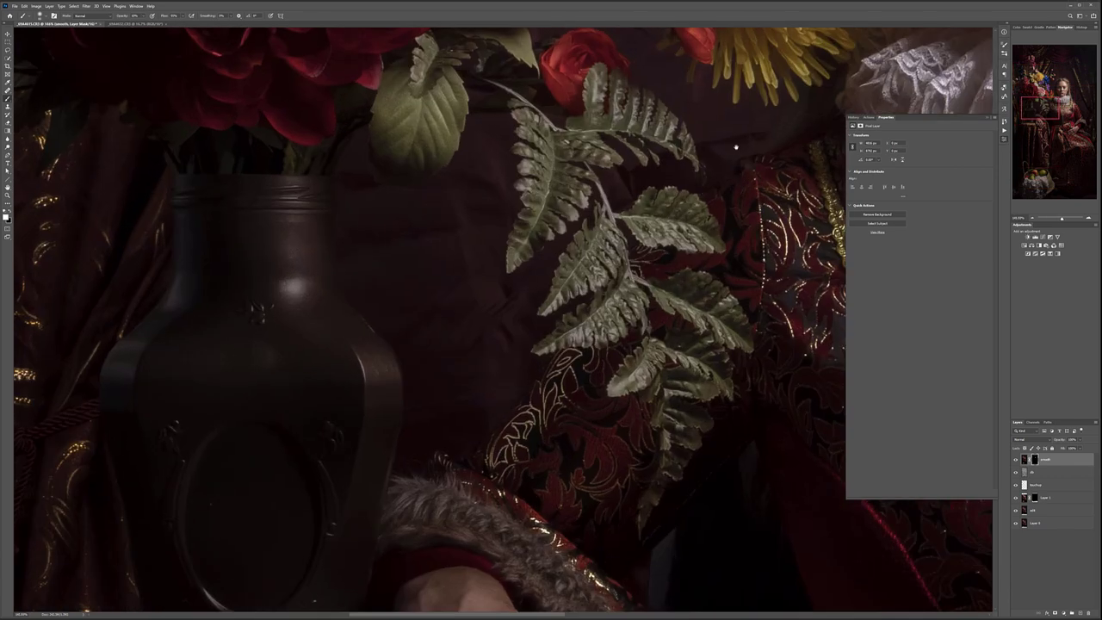
{"action": "left_click_drag", "start_coordinate": [736, 149], "coordinate": [578, 381]}
{"action": "left_click_drag", "start_coordinate": [683, 164], "coordinate": [570, 349]}
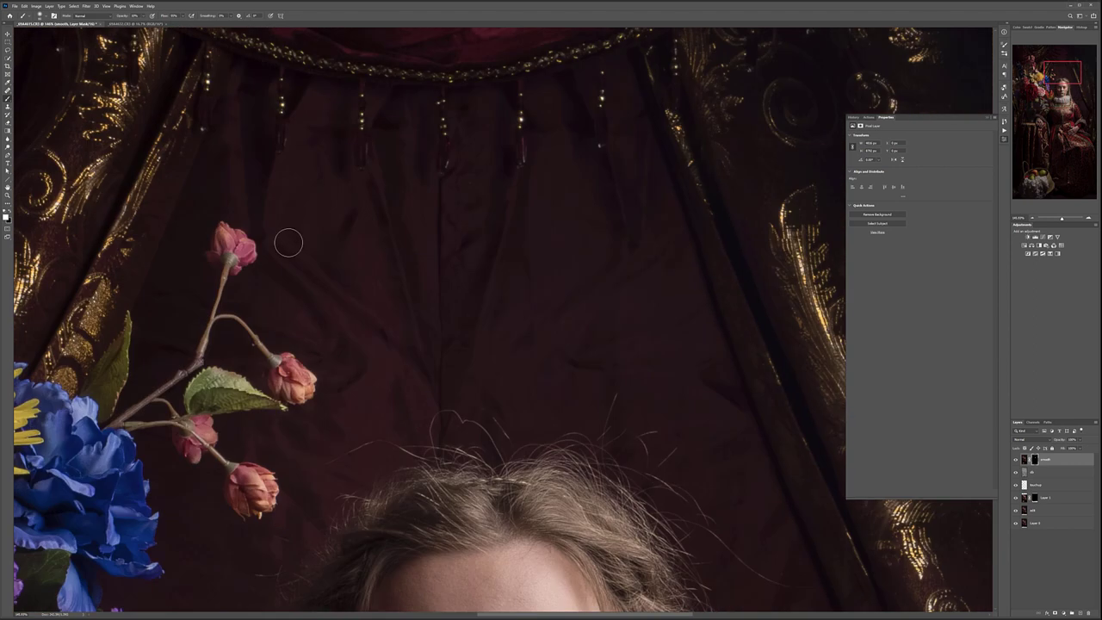
{"action": "key", "text": "bracketright"}
{"action": "key", "text": "bracketright"}
{"action": "key", "text": "bracketright"}
{"action": "key", "text": "bracketright"}
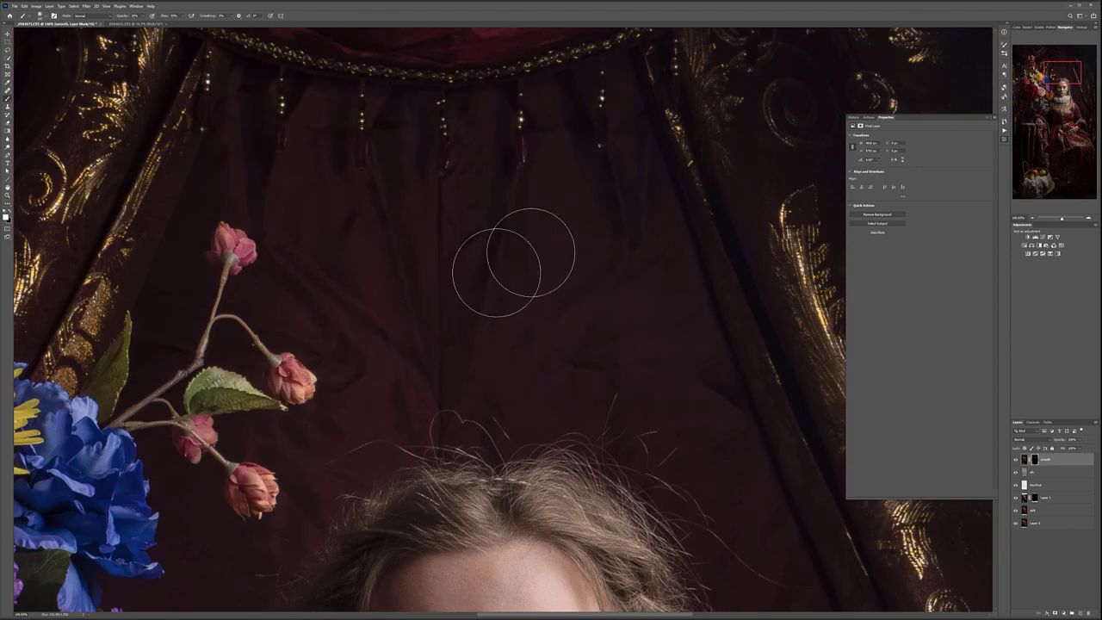
{"action": "key", "text": "bracketright"}
{"action": "key", "text": "bracketleft"}
{"action": "key", "text": "bracketleft"}
{"action": "key", "text": "bracketleft"}
{"action": "key", "text": "bracketleft"}
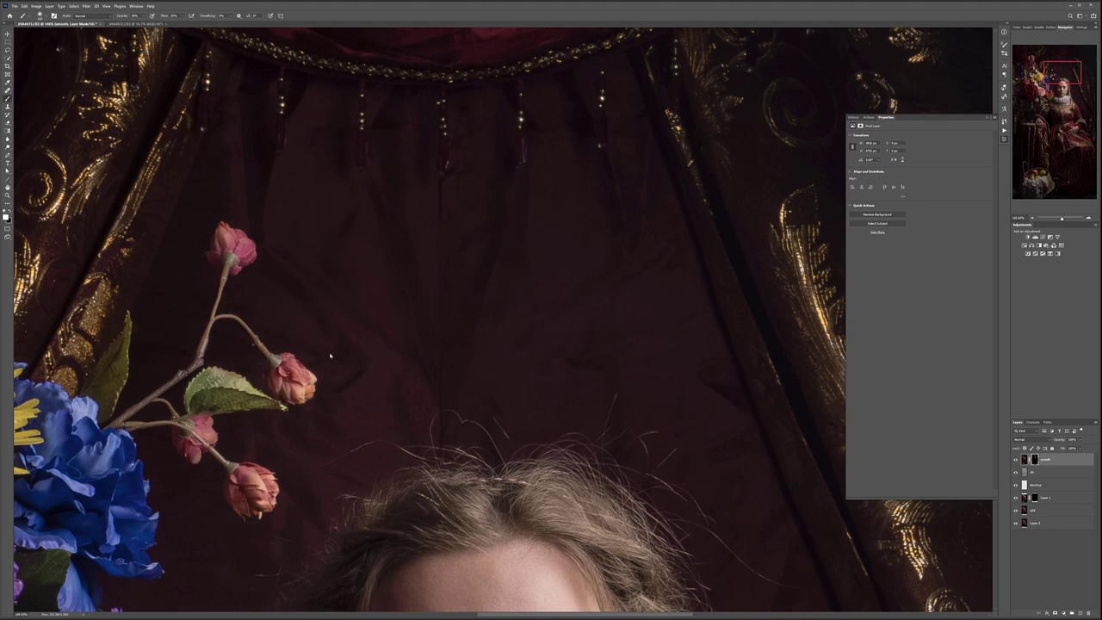
Soften the green bases of the pink flower buds with a smaller white brush on the smooth layer's mask.
{"action": "scroll", "coordinate": [263, 485], "scroll_direction": "up", "scroll_amount": 4}
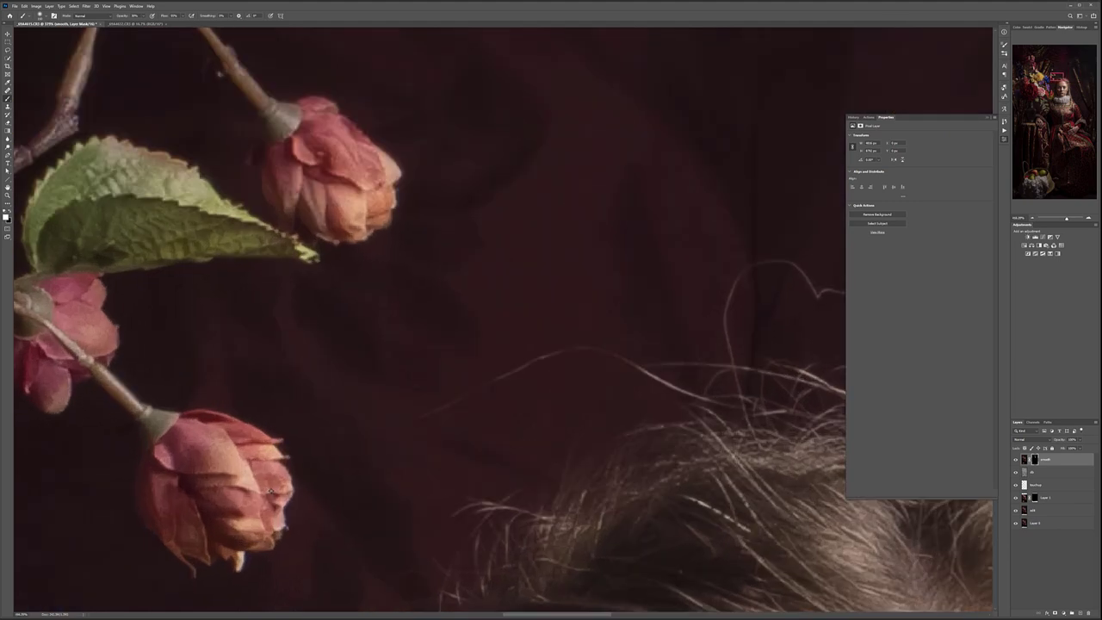
{"action": "left_click_drag", "start_coordinate": [201, 455], "coordinate": [499, 388]}
{"action": "scroll", "coordinate": [442, 376], "scroll_direction": "up", "scroll_amount": 3}
{"action": "scroll", "coordinate": [443, 376], "scroll_direction": "down", "scroll_amount": 3}
{"action": "scroll", "coordinate": [443, 370], "scroll_direction": "down", "scroll_amount": 1}
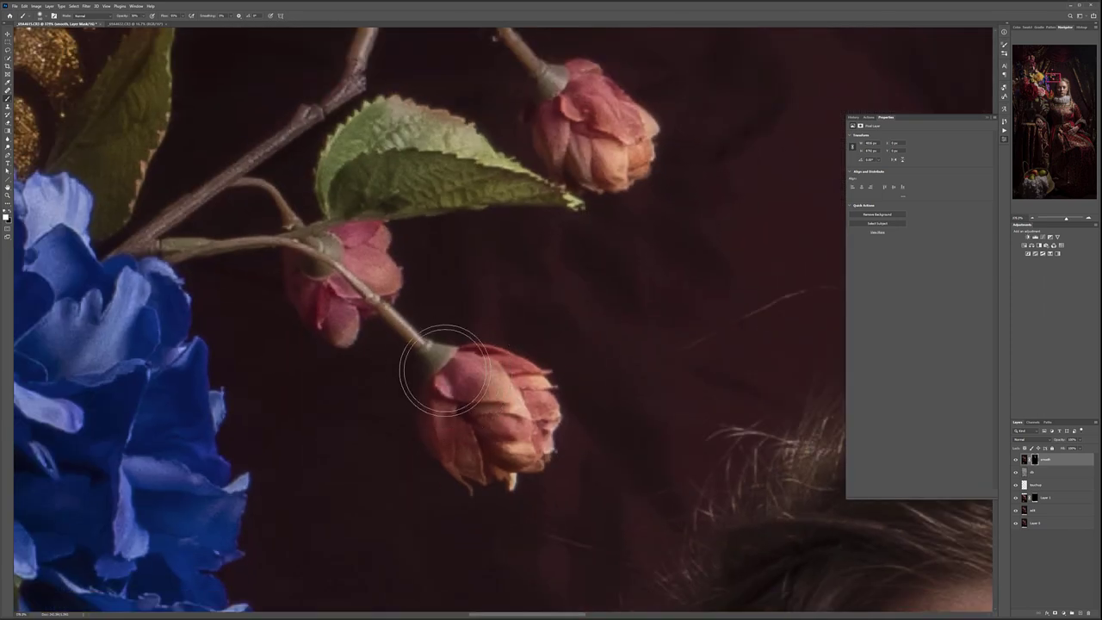
{"action": "key", "text": "bracketleft"}
{"action": "key", "text": "bracketleft"}
{"action": "key", "text": "bracketleft"}
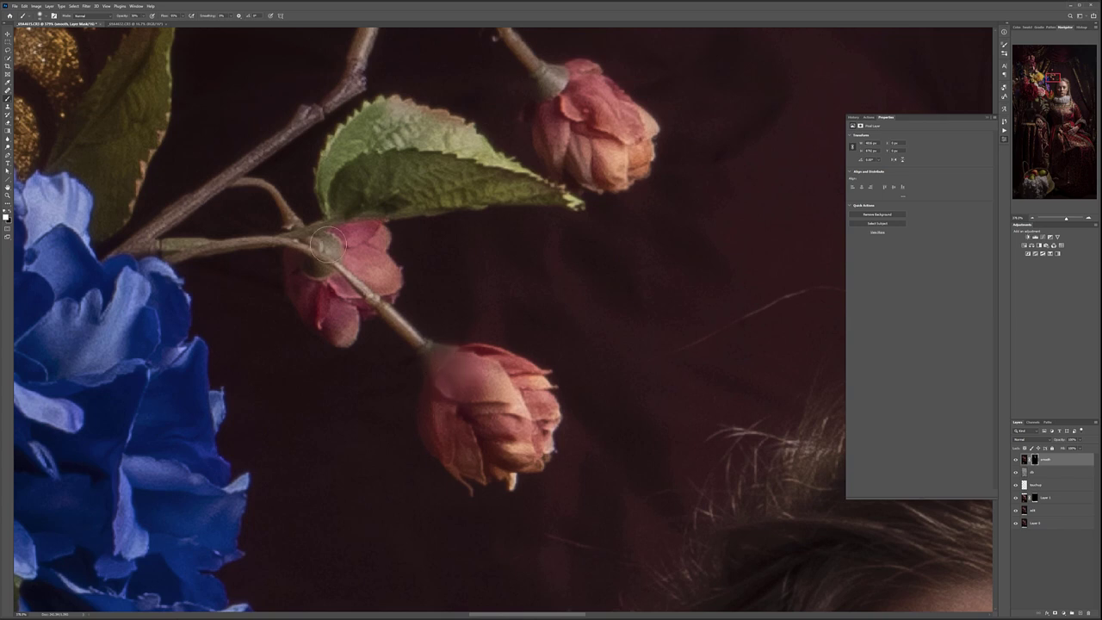
{"action": "left_click_drag", "start_coordinate": [555, 80], "coordinate": [556, 89]}
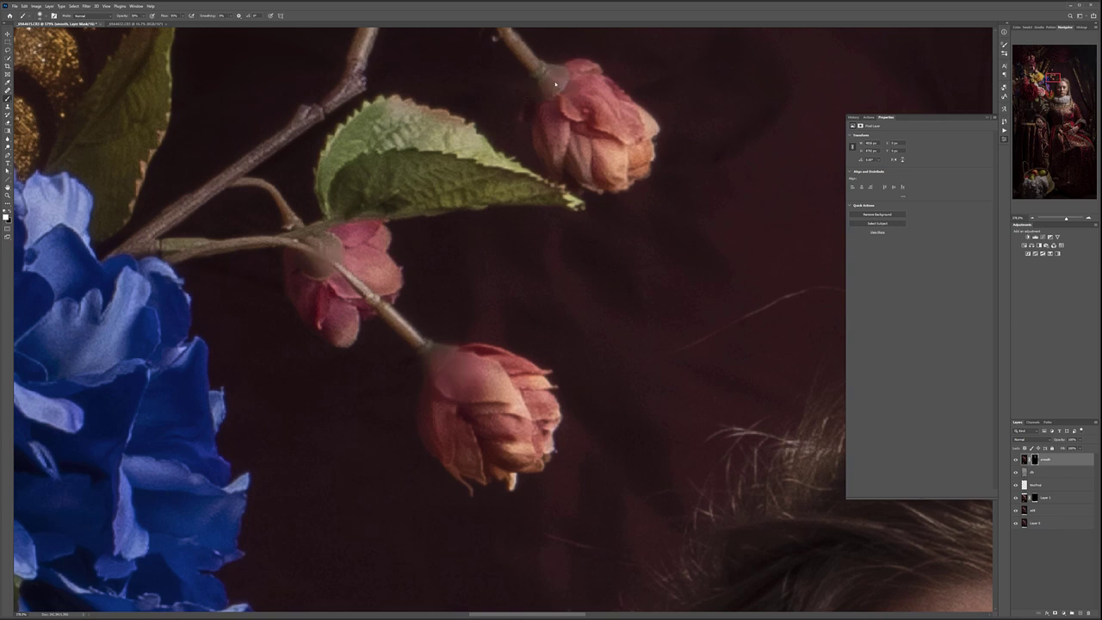
{"action": "scroll", "coordinate": [551, 125], "scroll_direction": "up", "scroll_amount": 5}
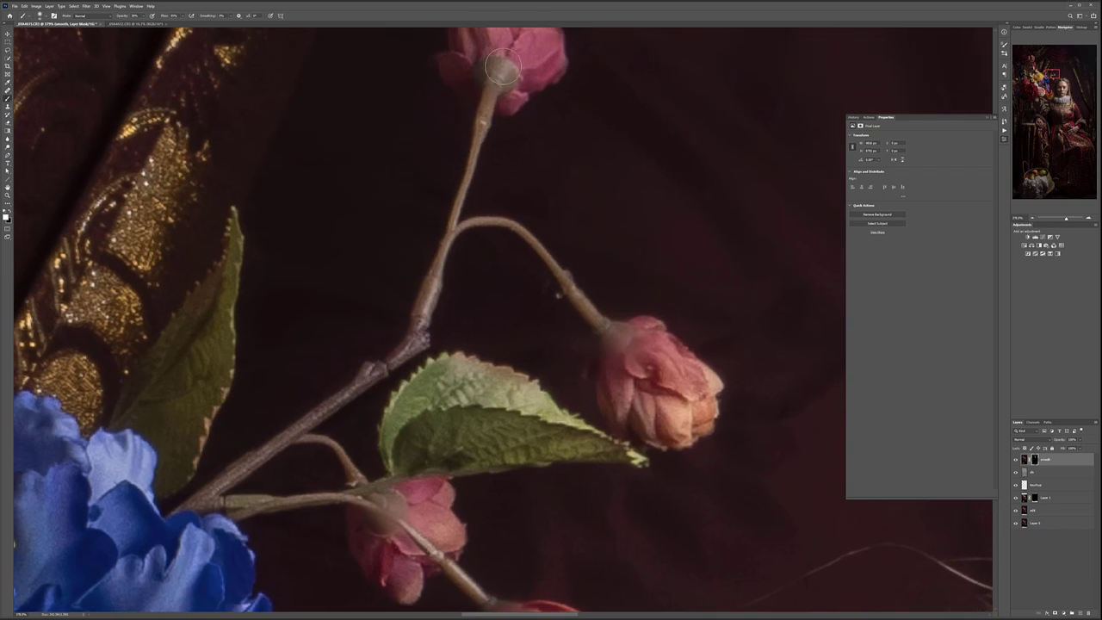
{"action": "left_click_drag", "start_coordinate": [479, 83], "coordinate": [524, 57]}
{"action": "left_click_drag", "start_coordinate": [507, 282], "coordinate": [552, 109]}
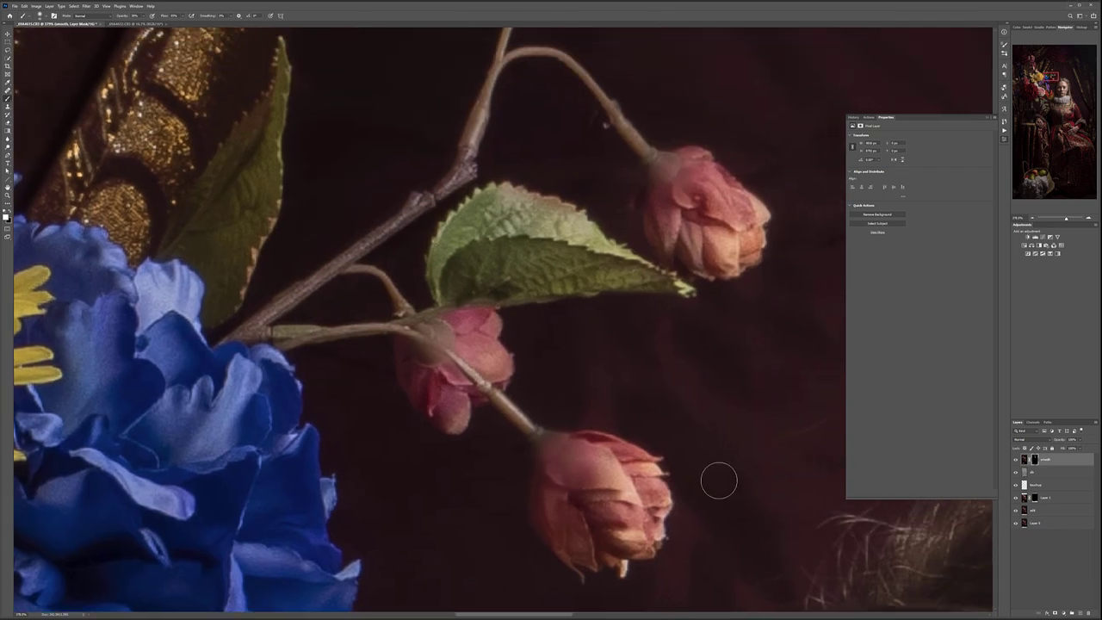
Smooth the dark curtain between the bouquet and the woman's face with a larger white brush on the smooth layer's mask.
{"action": "scroll", "coordinate": [719, 484], "scroll_direction": "down", "scroll_amount": 2}
{"action": "scroll", "coordinate": [719, 484], "scroll_direction": "down", "scroll_amount": 3}
{"action": "left_click_drag", "start_coordinate": [780, 446], "coordinate": [590, 427]}
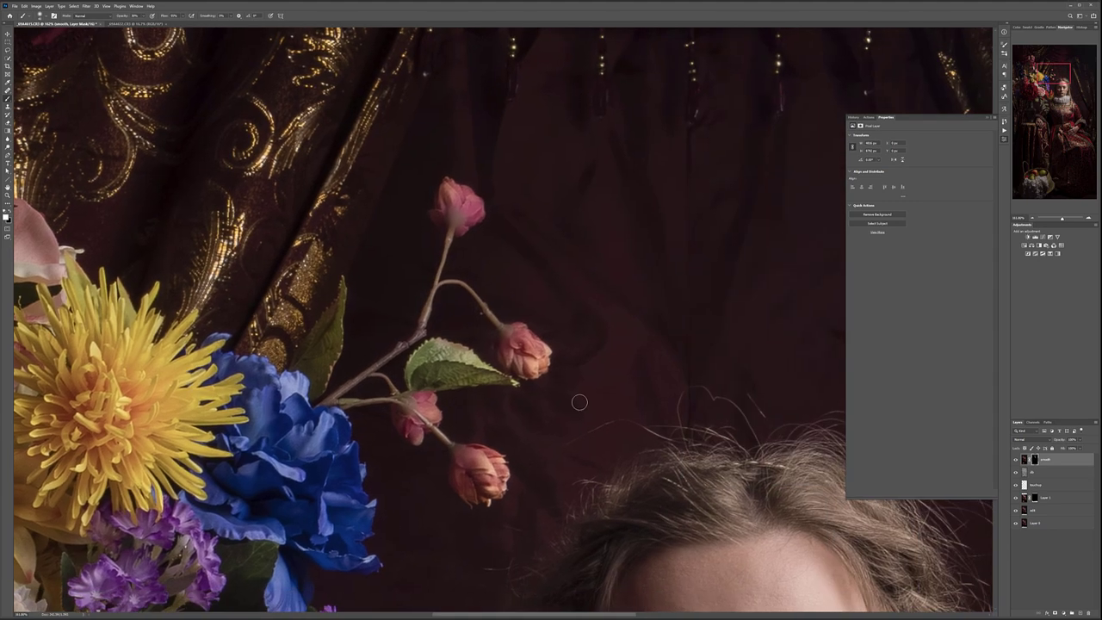
{"action": "key", "text": "bracketright"}
{"action": "key", "text": "bracketright"}
{"action": "key", "text": "bracketright"}
{"action": "left_click_drag", "start_coordinate": [549, 512], "coordinate": [671, 237]}
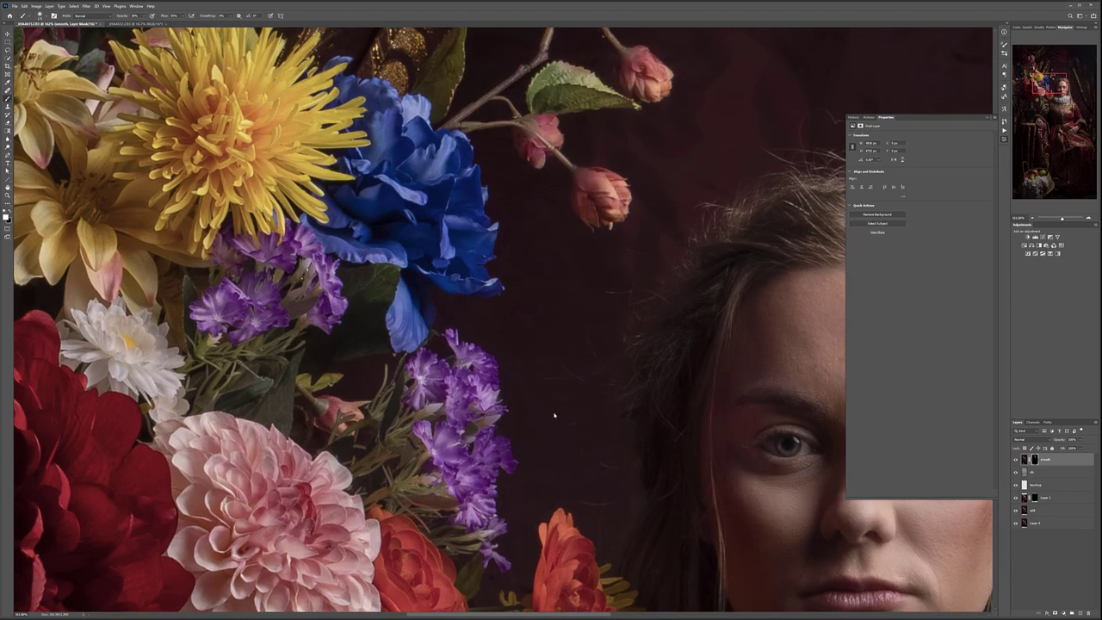
{"action": "left_click_drag", "start_coordinate": [550, 498], "coordinate": [603, 167]}
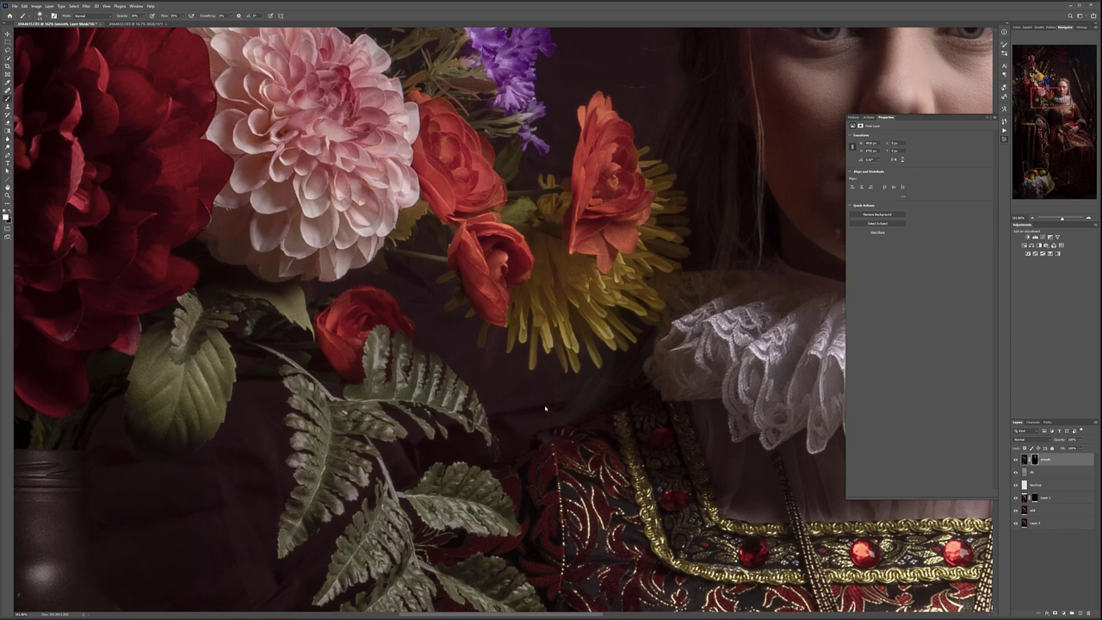
Smooth the dark backdrop between the vase and the fern leaves by painting on the smooth layer's mask.
{"action": "left_click_drag", "start_coordinate": [225, 508], "coordinate": [418, 241]}
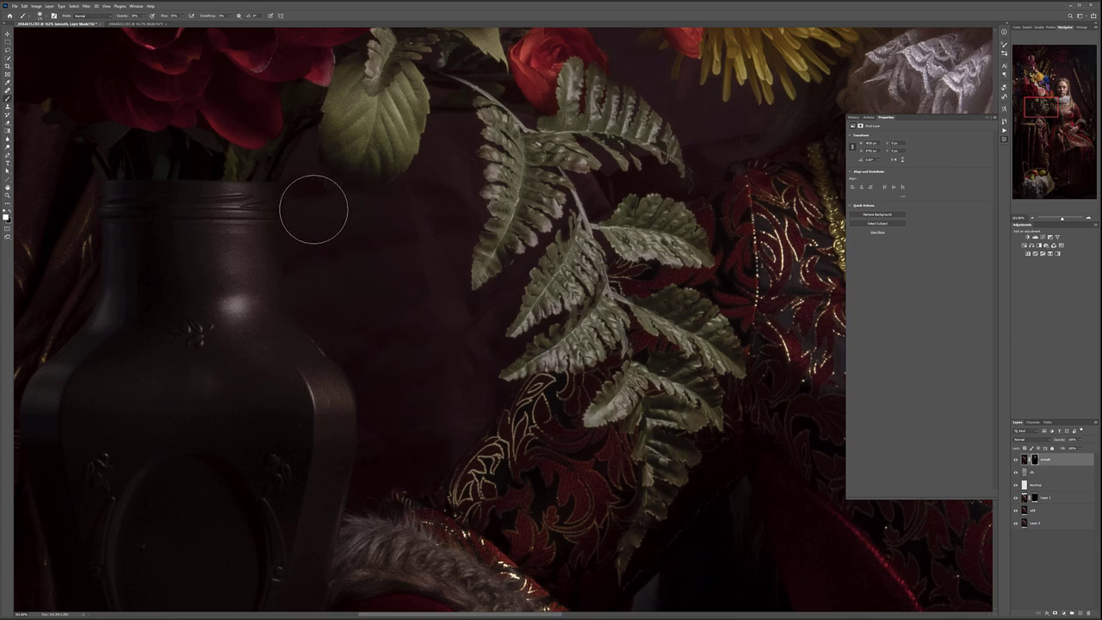
{"action": "left_click_drag", "start_coordinate": [443, 369], "coordinate": [215, 603]}
{"action": "left_click_drag", "start_coordinate": [508, 197], "coordinate": [324, 516]}
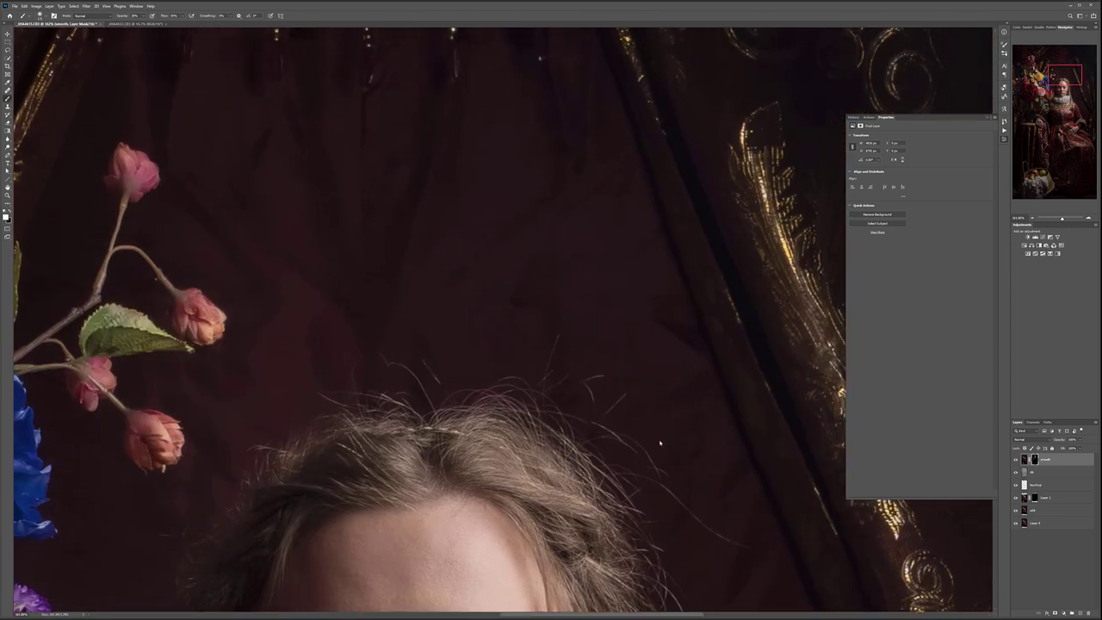
Smooth the curtain folds beside the woman's hair on her lit side by painting on the smooth layer's mask.
{"action": "scroll", "coordinate": [578, 320], "scroll_direction": "down", "scroll_amount": 5}
{"action": "scroll", "coordinate": [577, 319], "scroll_direction": "right", "scroll_amount": 3}
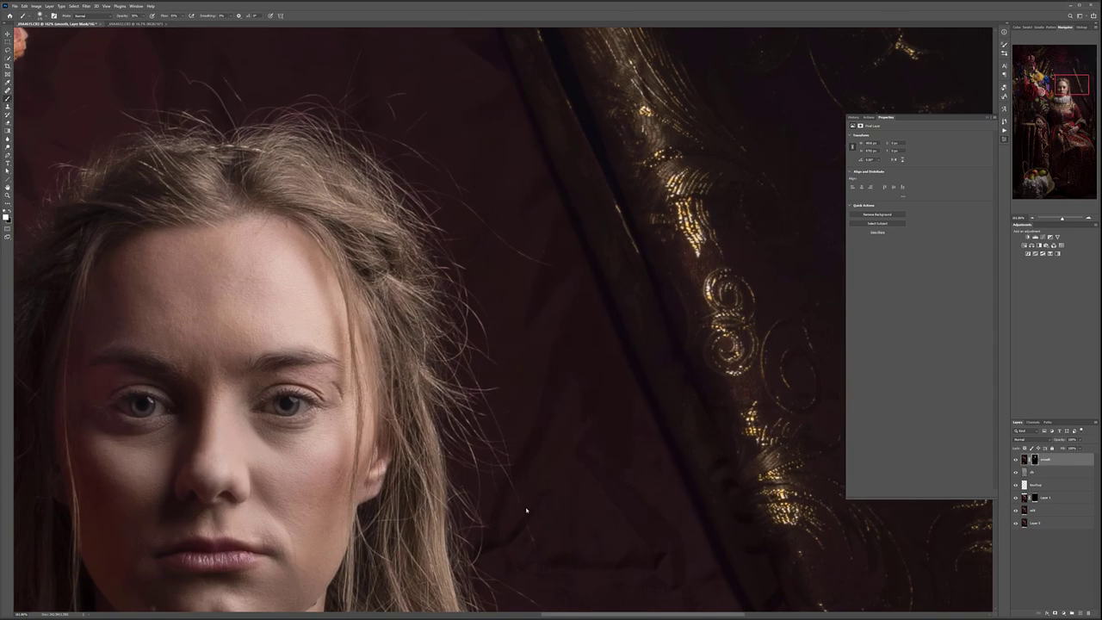
{"action": "left_click_drag", "start_coordinate": [642, 378], "coordinate": [635, 375]}
{"action": "scroll", "coordinate": [634, 375], "scroll_direction": "down", "scroll_amount": 5}
{"action": "scroll", "coordinate": [634, 375], "scroll_direction": "right", "scroll_amount": 2}
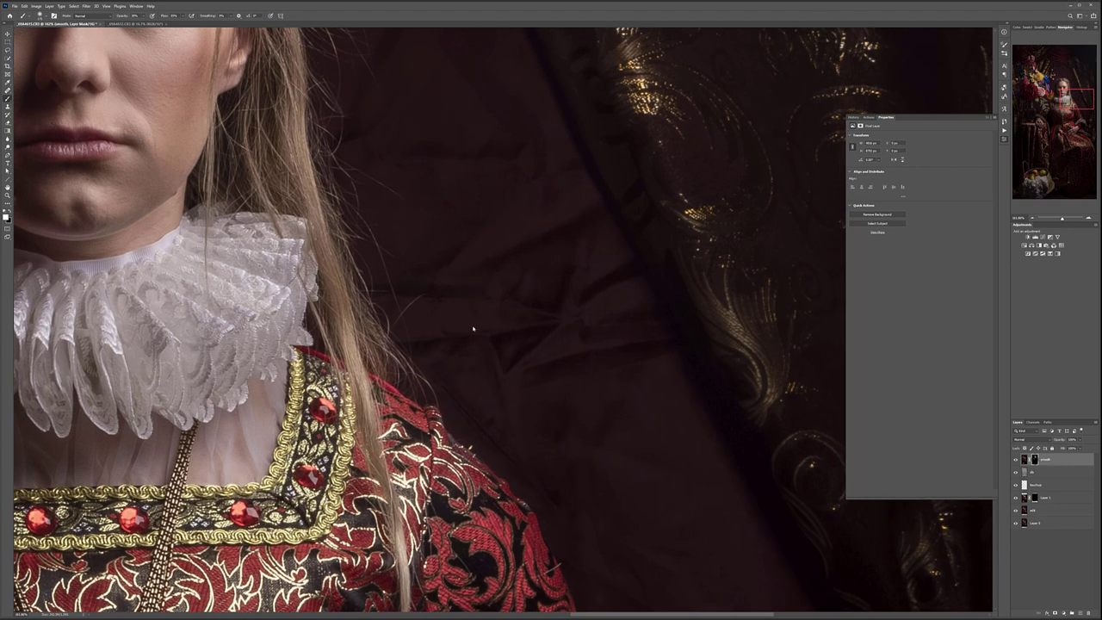
Even out the creased curtain beside the ruff, shoulder and sleeve with an enlarged white brush on the smooth layer's mask.
{"action": "key", "text": "]"}
{"action": "key", "text": "]"}
{"action": "key", "text": "]"}
{"action": "key", "text": "]"}
{"action": "mouse_move", "coordinate": [560, 358]}
{"action": "left_mouse_down"}
{"action": "mouse_move", "coordinate": [522, 253]}
{"action": "mouse_move", "coordinate": [525, 227]}
{"action": "left_mouse_up"}
{"action": "left_click_drag", "start_coordinate": [659, 484], "coordinate": [524, 155]}
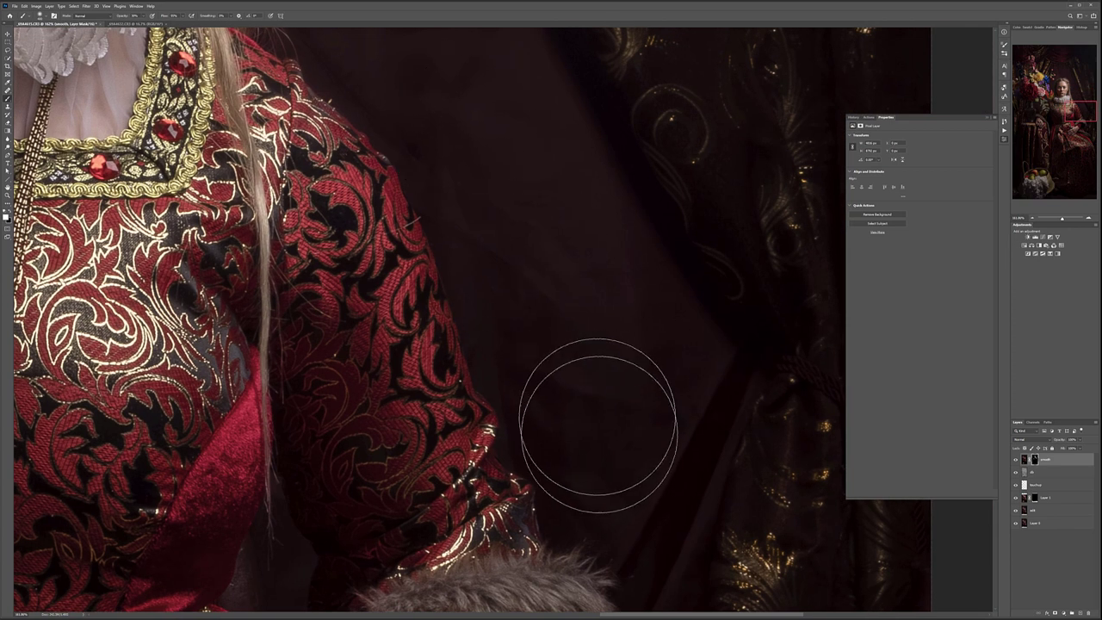
Stamp all visible layers into a new top layer named oil.
{"action": "scroll", "coordinate": [594, 388], "scroll_direction": "down", "scroll_amount": 5}
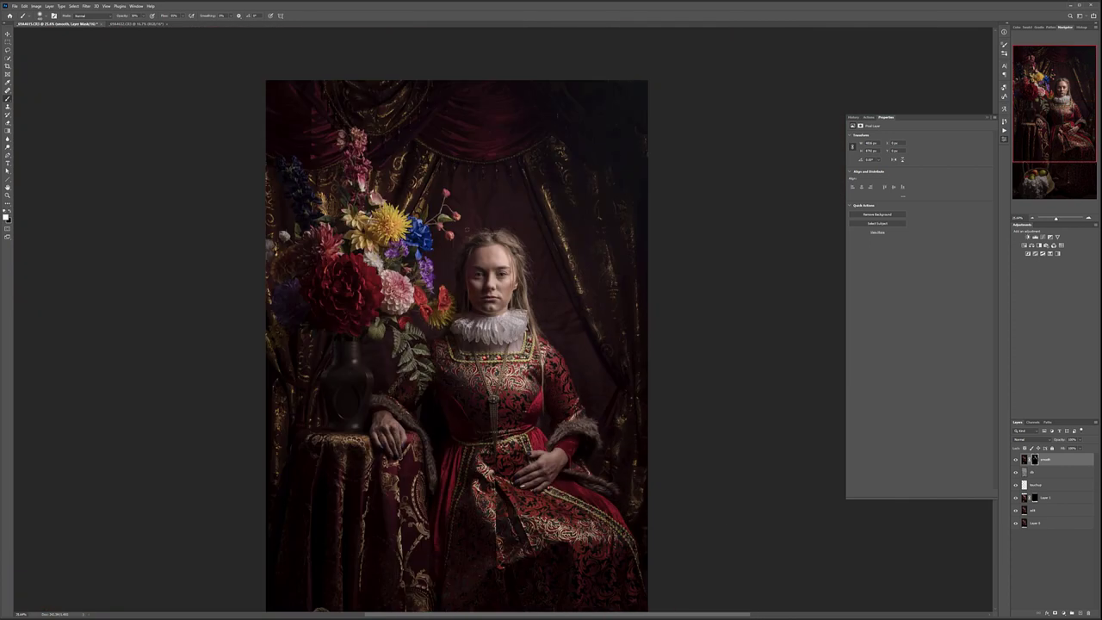
{"action": "scroll", "coordinate": [553, 381], "scroll_direction": "down", "scroll_amount": 1}
{"action": "scroll", "coordinate": [552, 382], "scroll_direction": "up", "scroll_amount": 1}
{"action": "scroll", "coordinate": [553, 381], "scroll_direction": "down", "scroll_amount": 3}
{"action": "scroll", "coordinate": [553, 381], "scroll_direction": "up", "scroll_amount": 1}
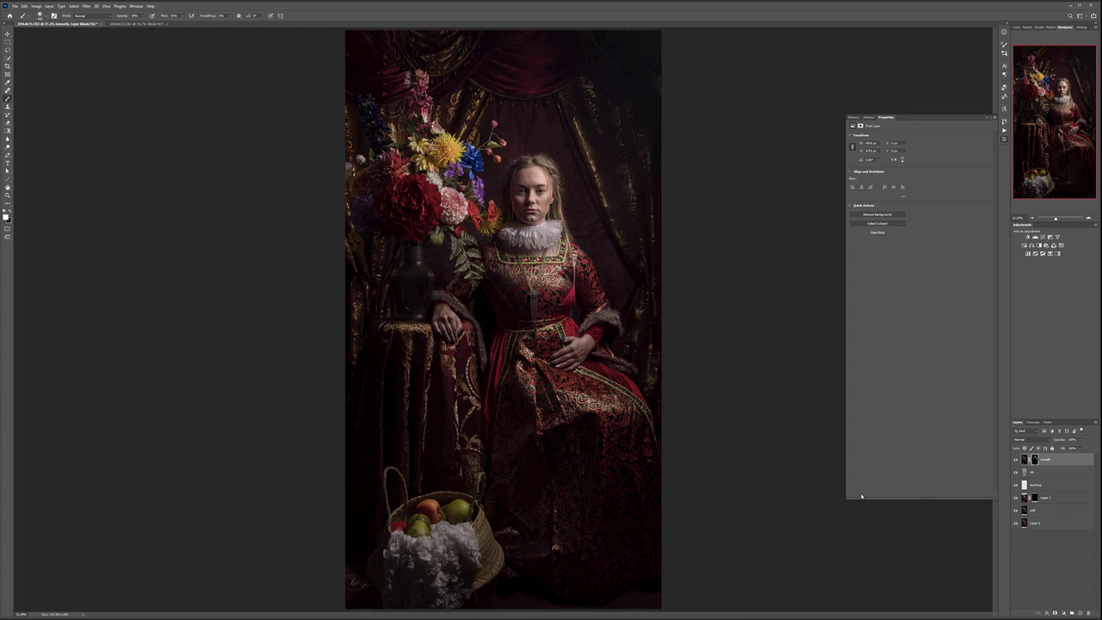
{"action": "key", "text": "ctrl+shift+alt+n"}
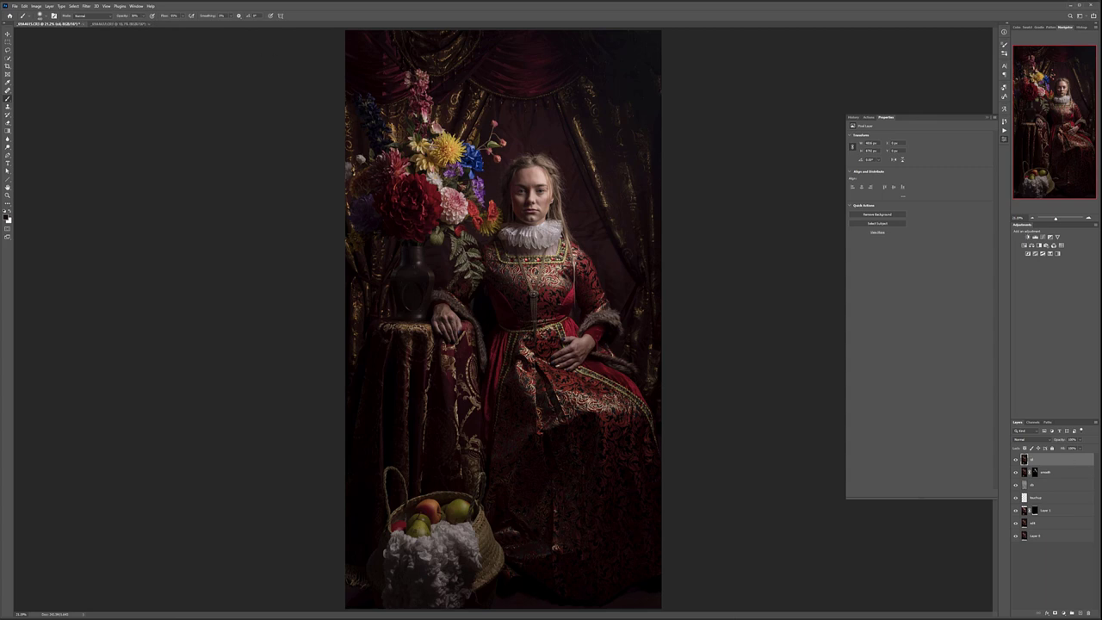
Apply the Oil Paint filter with stylization 10, cleanliness 10, scale 1, bristle detail 1 and lighting on.
{"action": "left_click", "coordinate": [87, 7]}
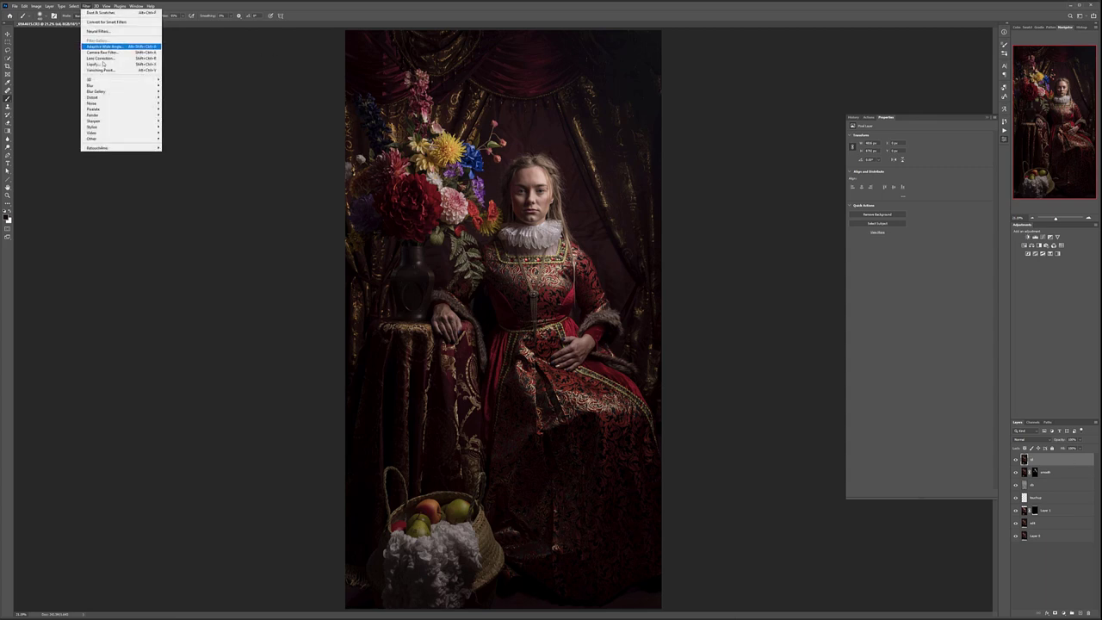
{"action": "mouse_move", "coordinate": [124, 128]}
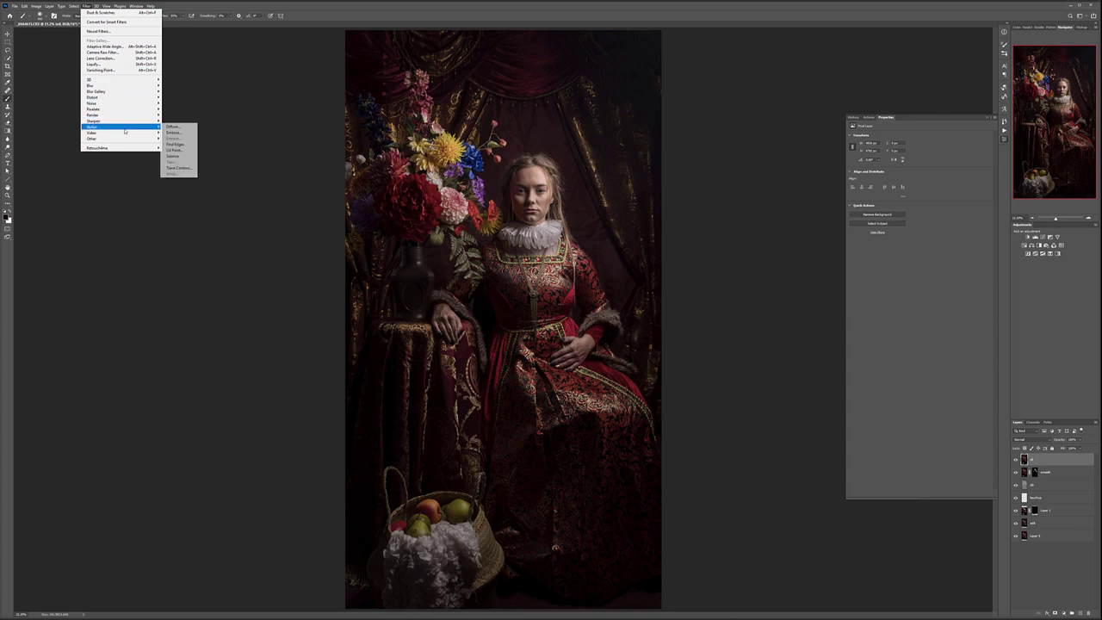
{"action": "left_click", "coordinate": [174, 149]}
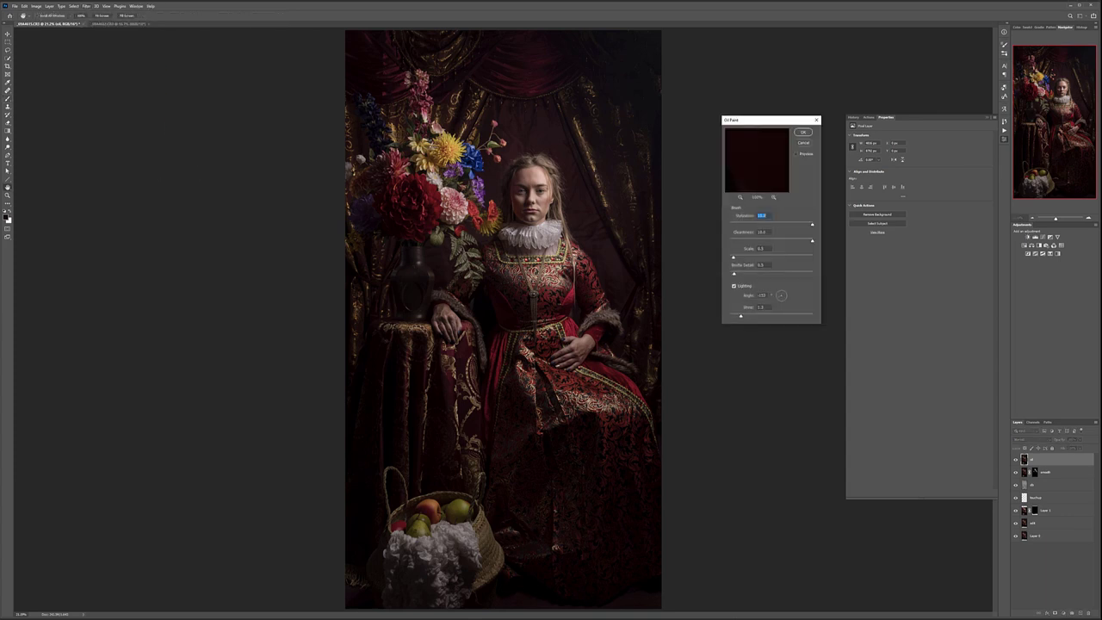
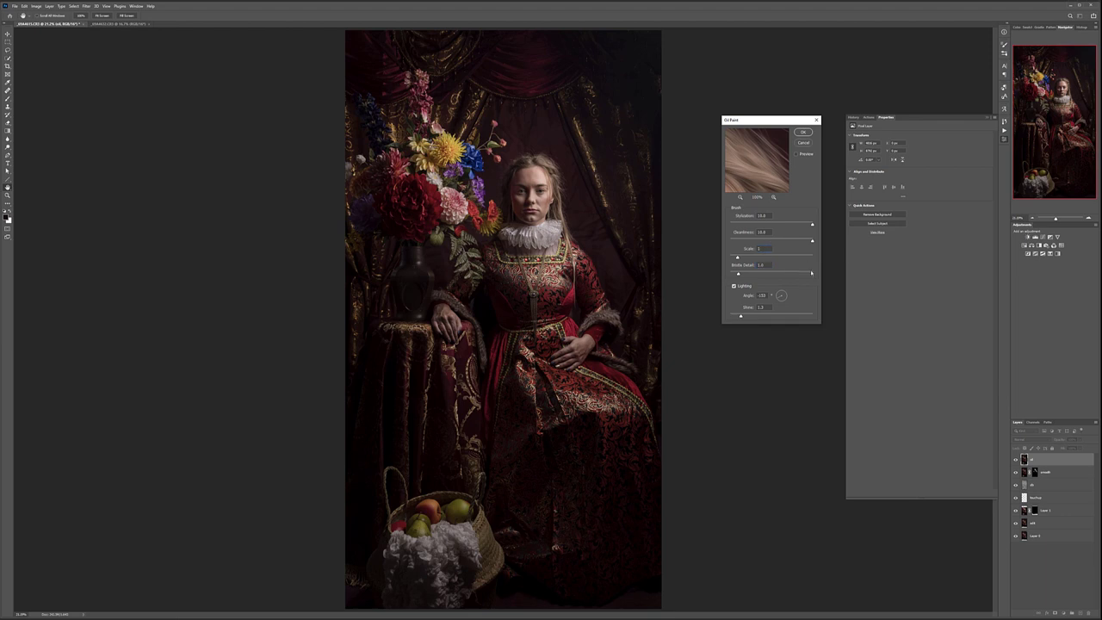
{"action": "left_click", "coordinate": [802, 133]}
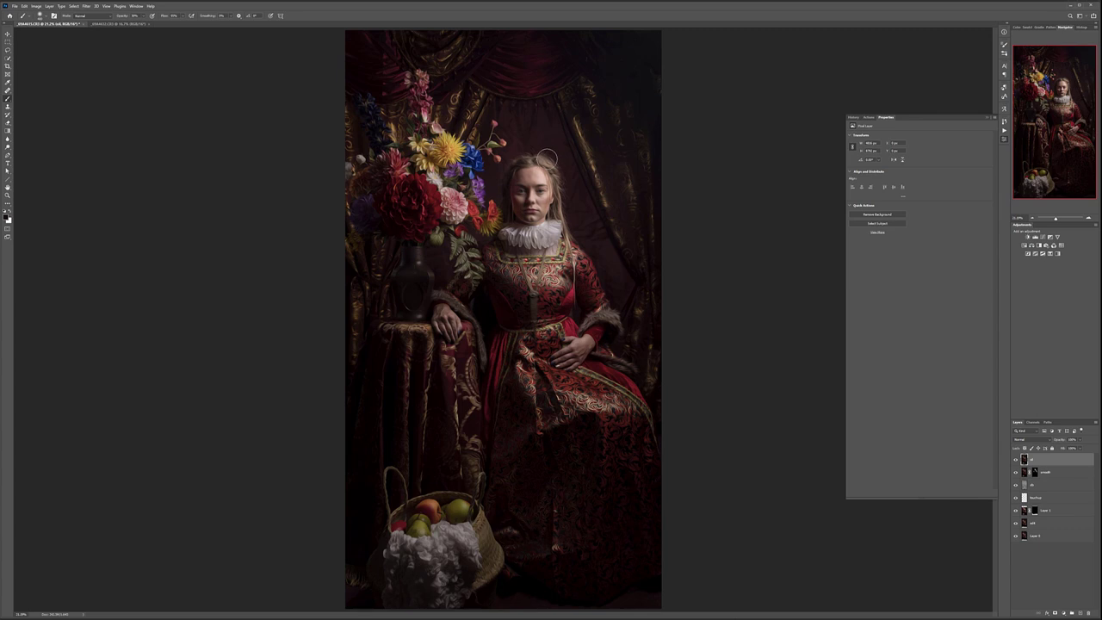
Sharpen the oil layer using Unsharp Mask with a raised amount, and hide its effect with a black layer mask.
{"action": "scroll", "coordinate": [549, 158], "scroll_direction": "up", "scroll_amount": 3}
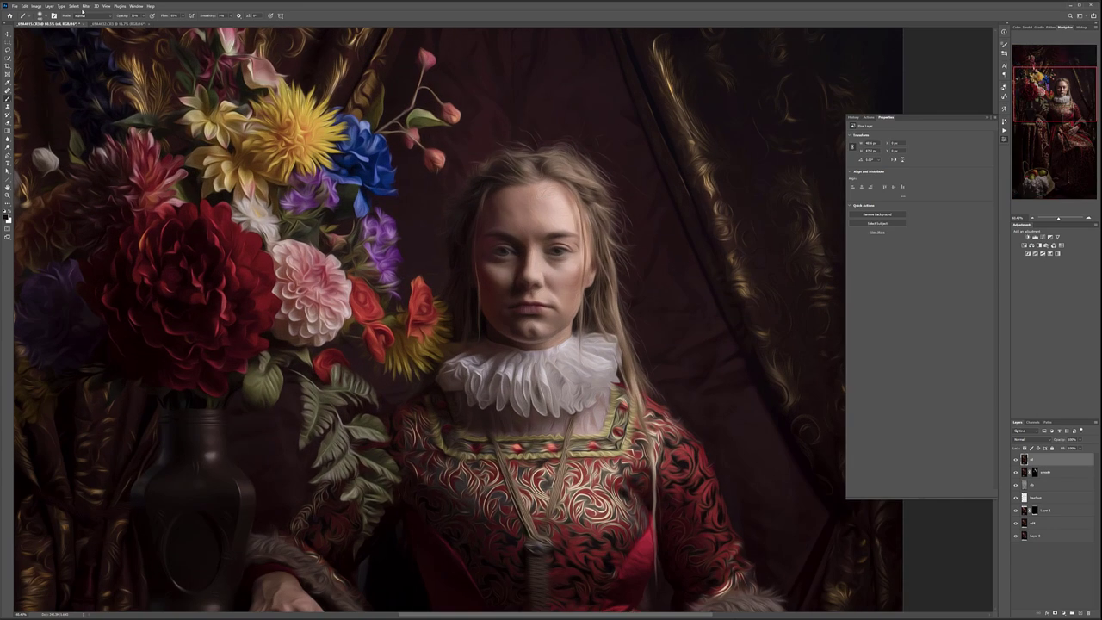
{"action": "left_click", "coordinate": [87, 6]}
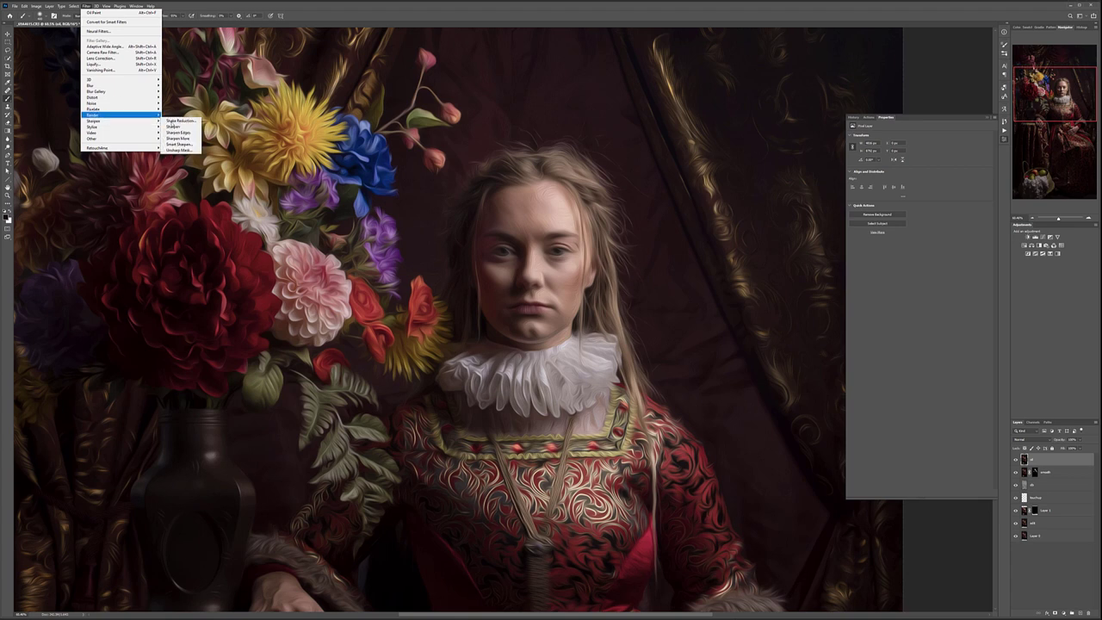
{"action": "left_click", "coordinate": [179, 150]}
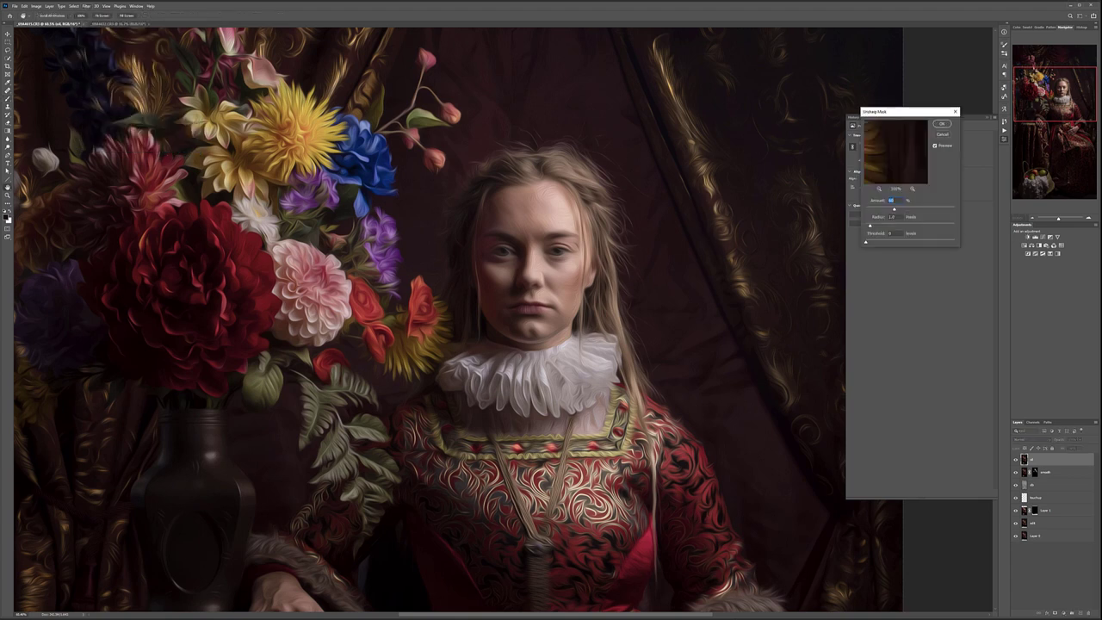
{"action": "left_click_drag", "start_coordinate": [926, 207], "coordinate": [936, 208]}
{"action": "left_click", "coordinate": [941, 124]}
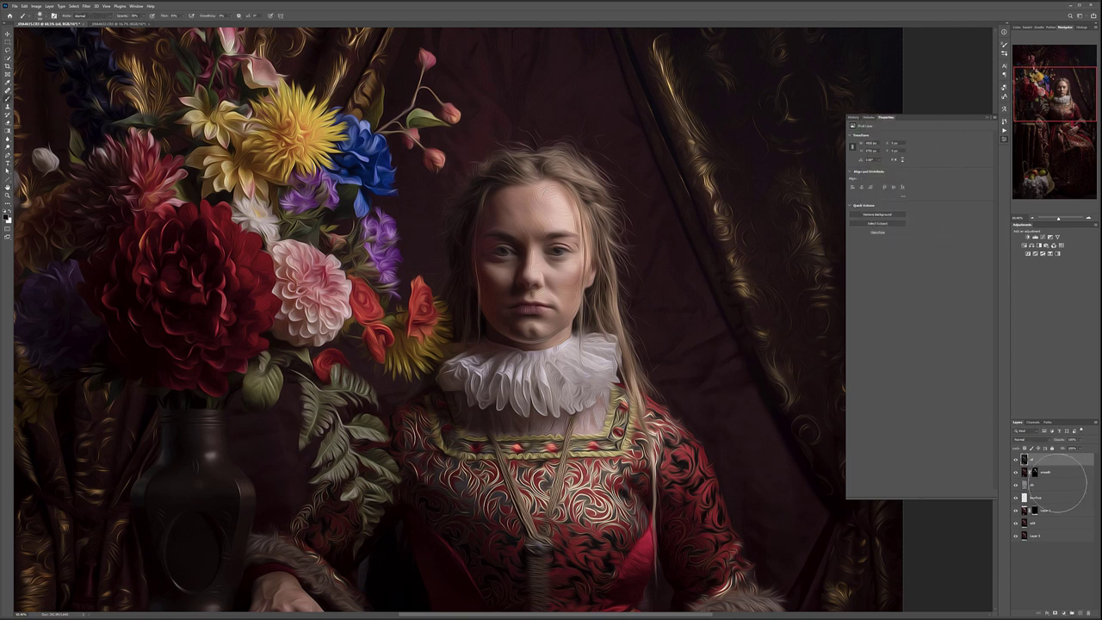
{"action": "left_click", "coordinate": [1054, 611], "text": "alt"}
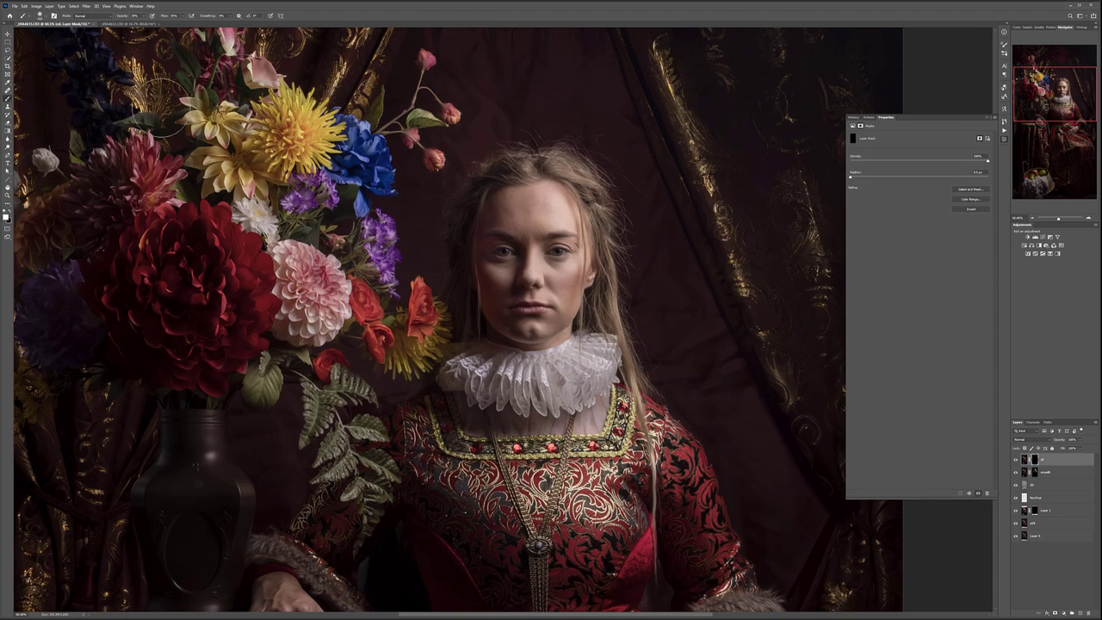
Reveal the oil paint effect in the hair on top of the head by painting white on the oil layer's mask.
{"action": "scroll", "coordinate": [521, 159], "scroll_direction": "up", "scroll_amount": 3}
{"action": "scroll", "coordinate": [525, 154], "scroll_direction": "up", "scroll_amount": 2}
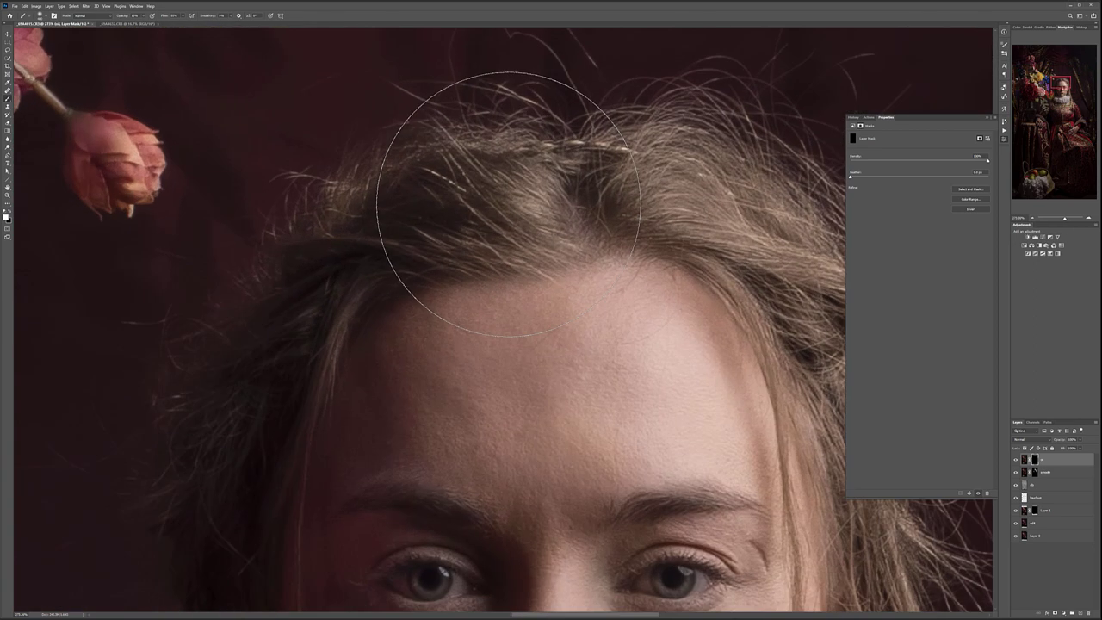
{"action": "mouse_move", "coordinate": [504, 199]}
{"action": "left_mouse_down"}
{"action": "mouse_move", "coordinate": [474, 187]}
{"action": "mouse_move", "coordinate": [456, 215]}
{"action": "mouse_move", "coordinate": [370, 210]}
{"action": "mouse_move", "coordinate": [374, 239]}
{"action": "mouse_move", "coordinate": [626, 168]}
{"action": "mouse_move", "coordinate": [677, 137]}
{"action": "mouse_move", "coordinate": [653, 168]}
{"action": "mouse_move", "coordinate": [753, 176]}
{"action": "mouse_move", "coordinate": [425, 167]}
{"action": "left_mouse_up"}
{"action": "mouse_move", "coordinate": [487, 147]}
{"action": "left_mouse_down"}
{"action": "mouse_move", "coordinate": [410, 116]}
{"action": "mouse_move", "coordinate": [581, 126]}
{"action": "mouse_move", "coordinate": [545, 155]}
{"action": "mouse_move", "coordinate": [550, 293]}
{"action": "mouse_move", "coordinate": [507, 280]}
{"action": "mouse_move", "coordinate": [517, 297]}
{"action": "mouse_move", "coordinate": [573, 201]}
{"action": "mouse_move", "coordinate": [512, 293]}
{"action": "mouse_move", "coordinate": [581, 374]}
{"action": "mouse_move", "coordinate": [585, 303]}
{"action": "mouse_move", "coordinate": [519, 206]}
{"action": "mouse_move", "coordinate": [498, 248]}
{"action": "mouse_move", "coordinate": [588, 451]}
{"action": "mouse_move", "coordinate": [596, 439]}
{"action": "mouse_move", "coordinate": [624, 483]}
{"action": "left_mouse_up"}
{"action": "mouse_move", "coordinate": [624, 483]}
{"action": "left_mouse_down"}
{"action": "mouse_move", "coordinate": [602, 298]}
{"action": "mouse_move", "coordinate": [555, 165]}
{"action": "left_mouse_up"}
{"action": "left_click_drag", "start_coordinate": [555, 165], "coordinate": [505, 327]}
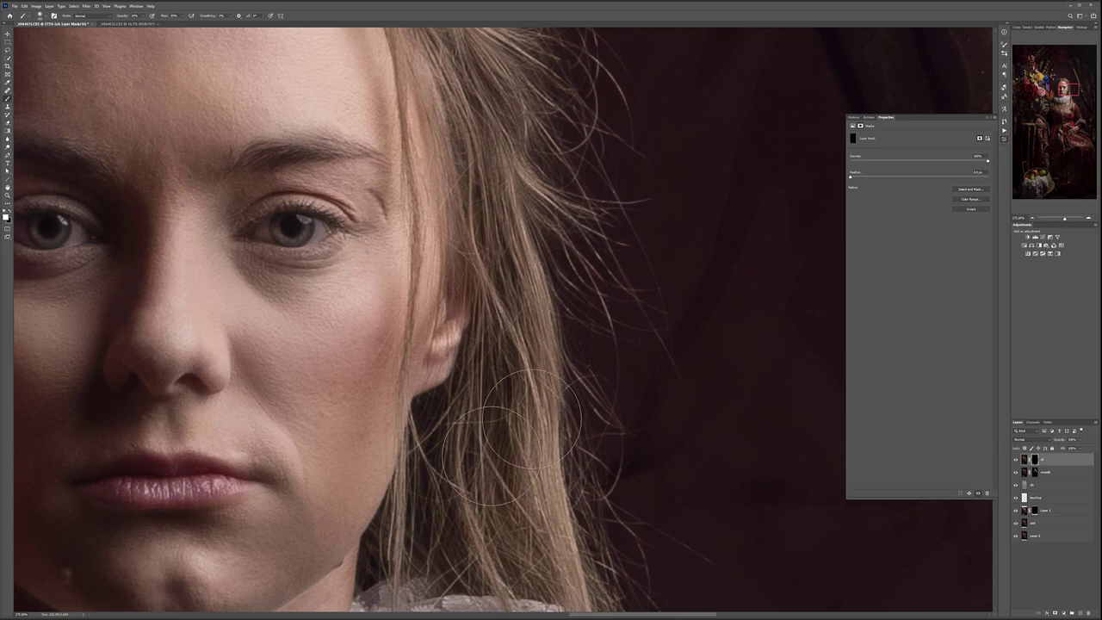
Reveal the oil paint effect along the long hair falling past the ruff and over the shoulder.
{"action": "left_click_drag", "start_coordinate": [467, 482], "coordinate": [420, 189]}
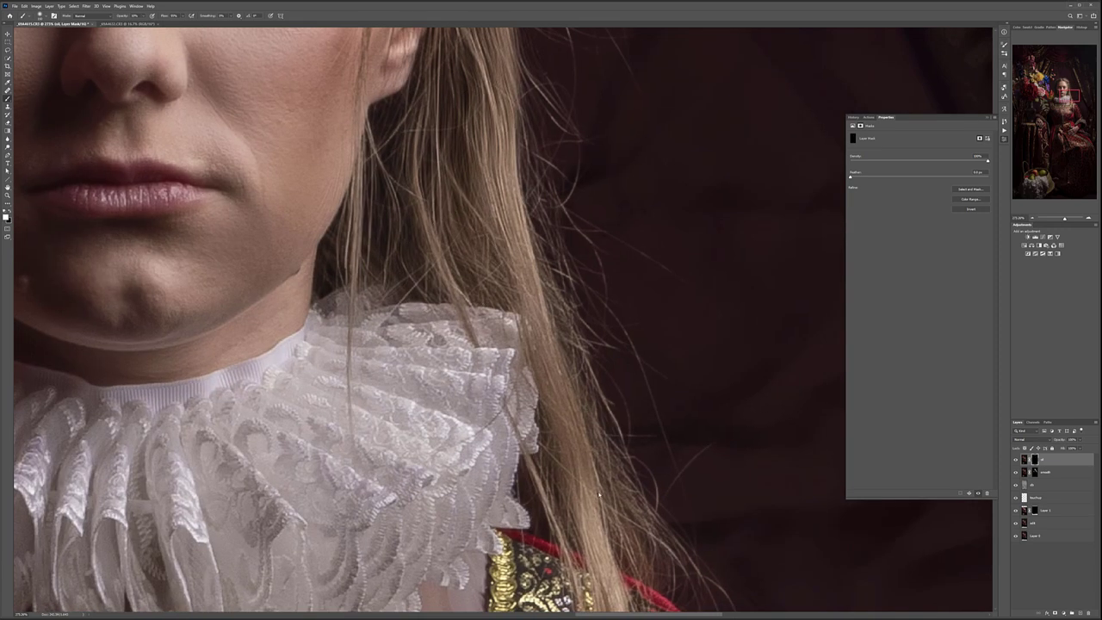
{"action": "left_click_drag", "start_coordinate": [596, 463], "coordinate": [429, 83]}
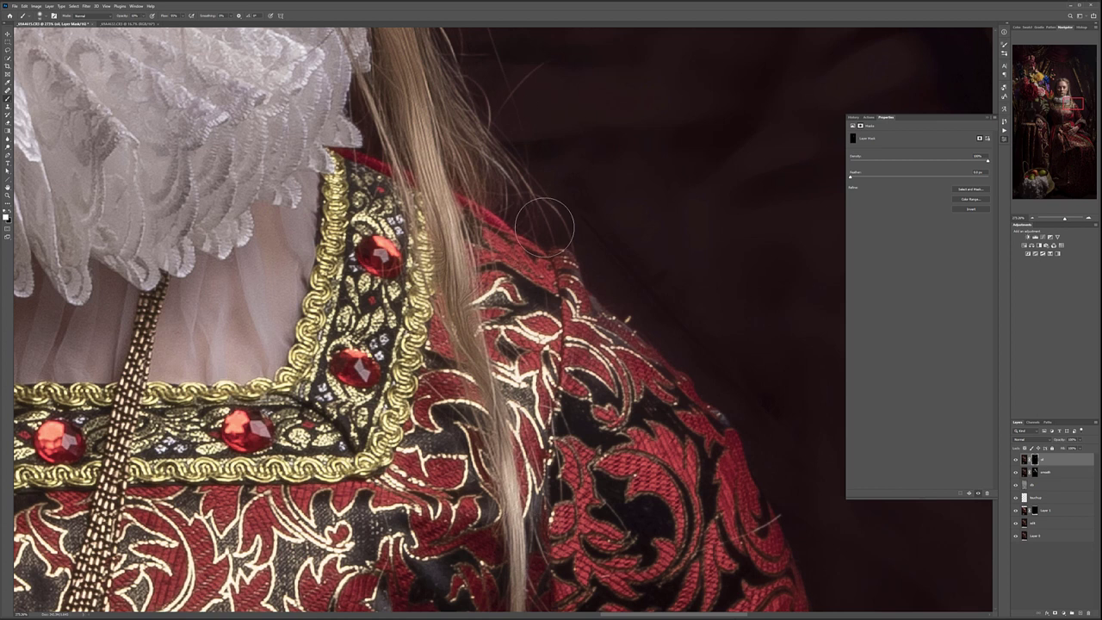
{"action": "left_click_drag", "start_coordinate": [530, 175], "coordinate": [843, 194]}
{"action": "left_click_drag", "start_coordinate": [487, 209], "coordinate": [467, 531]}
{"action": "left_click_drag", "start_coordinate": [507, 250], "coordinate": [390, 445]}
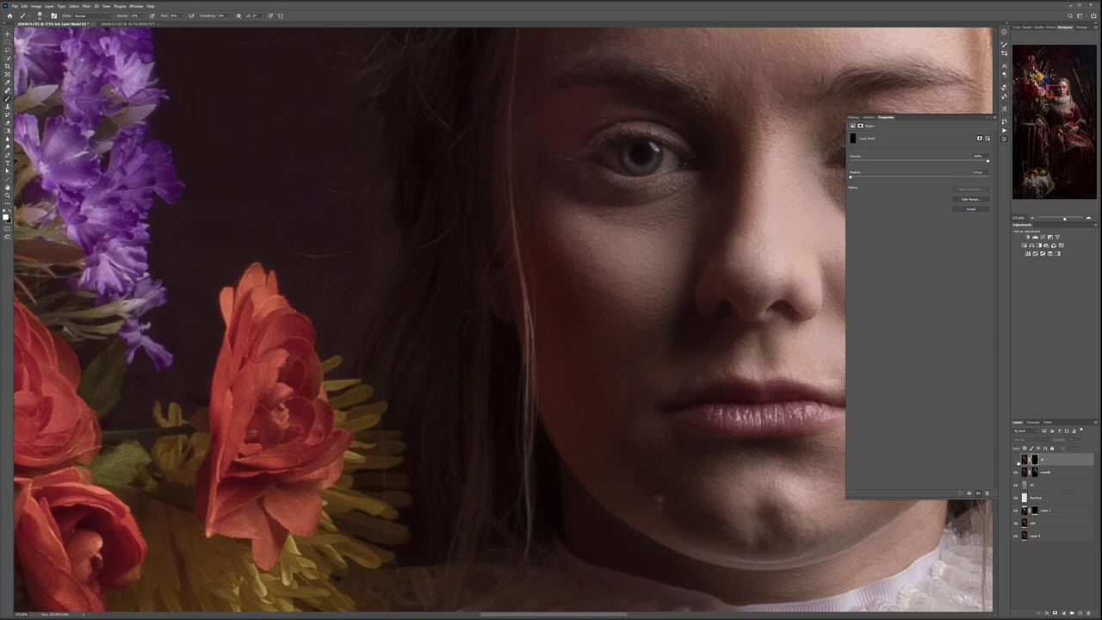
Paint white on the oil layer's mask over the hair on the shadow side of the face up to the crown.
{"action": "left_click_drag", "start_coordinate": [471, 159], "coordinate": [492, 364]}
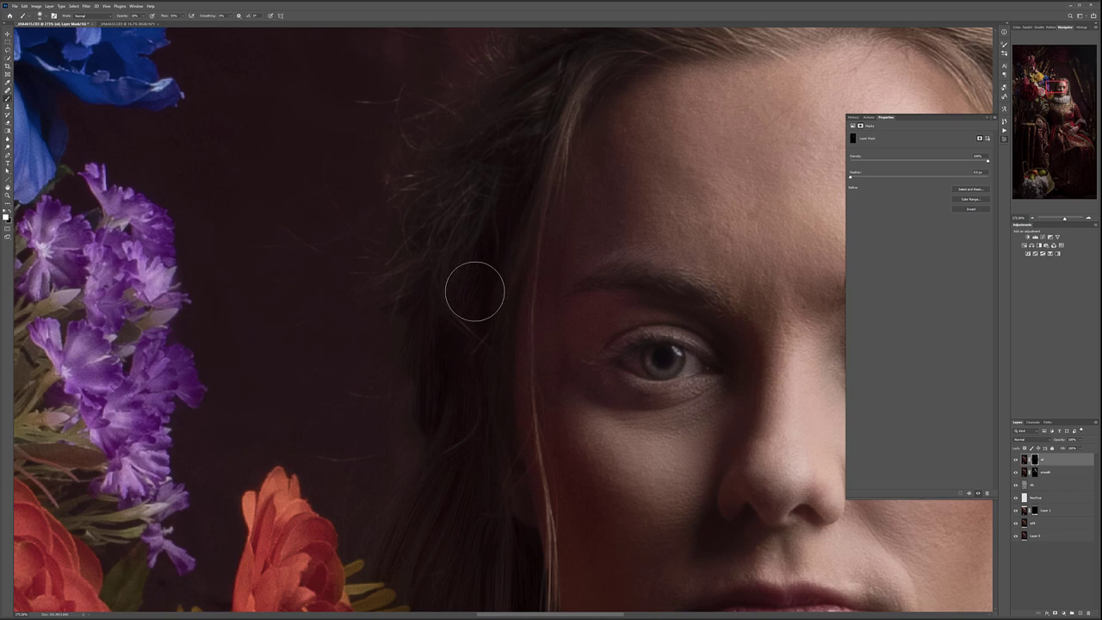
{"action": "left_click_drag", "start_coordinate": [507, 114], "coordinate": [364, 373]}
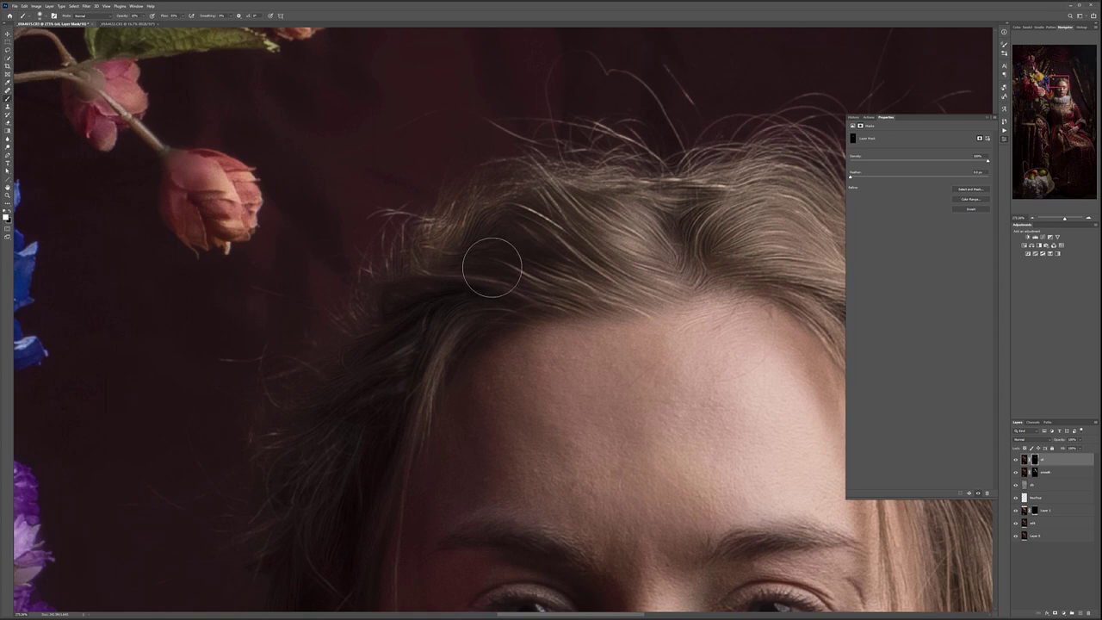
{"action": "scroll", "coordinate": [346, 278], "scroll_direction": "down", "scroll_amount": 5}
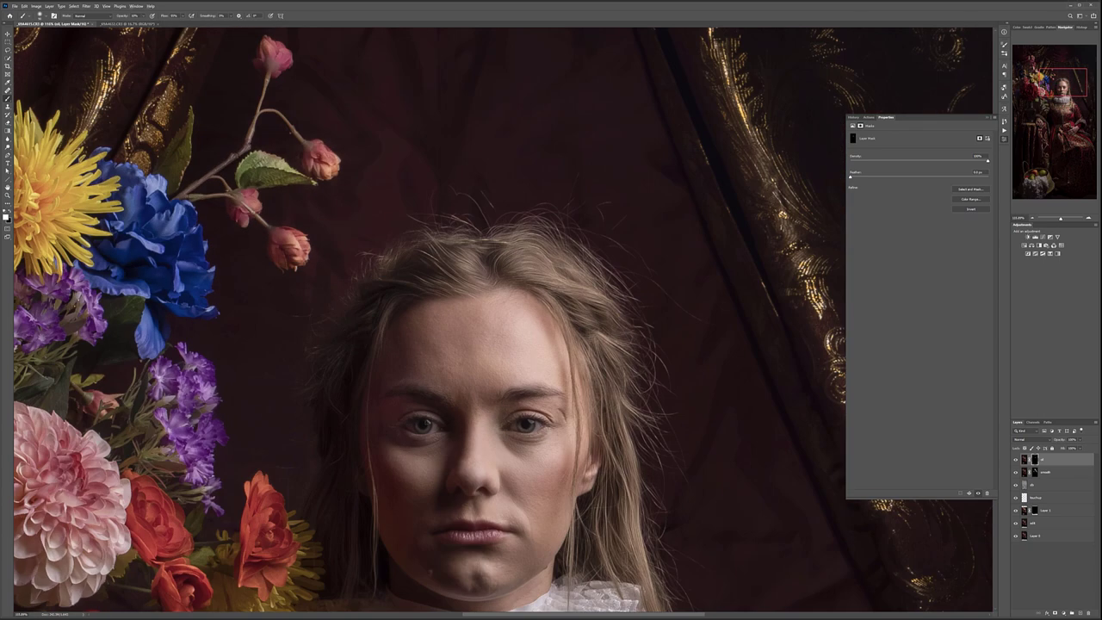
Reveal the oil paint effect in both eyebrows by painting white on the oil layer's mask with a smaller brush.
{"action": "scroll", "coordinate": [344, 404], "scroll_direction": "up", "scroll_amount": 5}
{"action": "key", "text": "bracketleft"}
{"action": "key", "text": "bracketleft"}
{"action": "key", "text": "bracketleft"}
{"action": "key", "text": "bracketleft"}
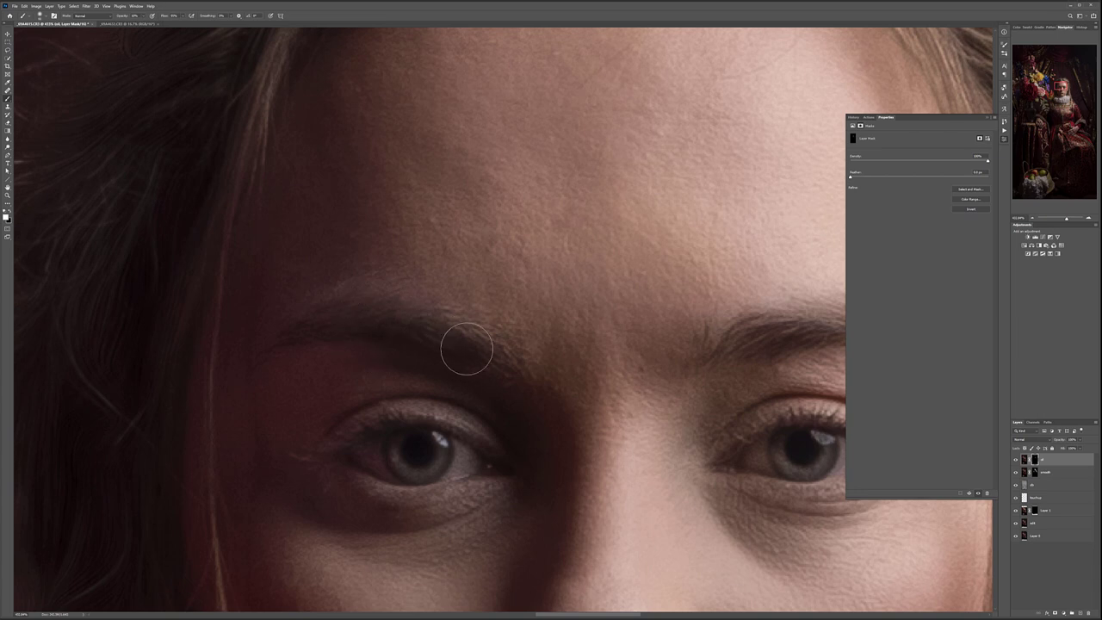
{"action": "left_click_drag", "start_coordinate": [568, 379], "coordinate": [312, 397]}
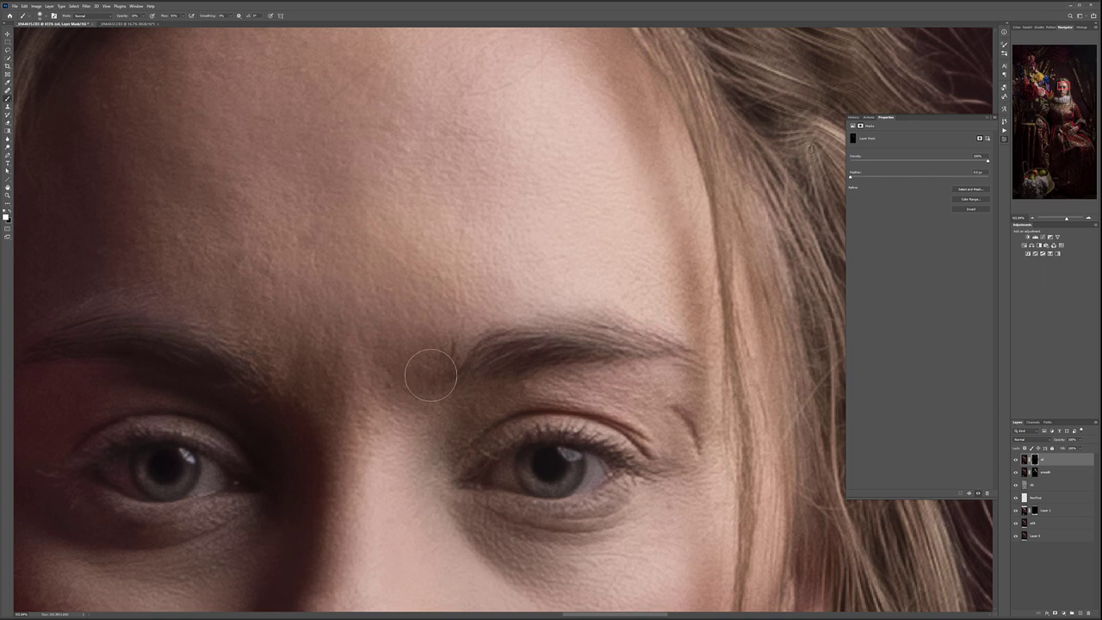
{"action": "left_click_drag", "start_coordinate": [518, 445], "coordinate": [469, 215]}
Reveal the oil paint effect along the fur trim of both sleeves on the oil layer's mask.
{"action": "scroll", "coordinate": [606, 408], "scroll_direction": "down", "scroll_amount": 5}
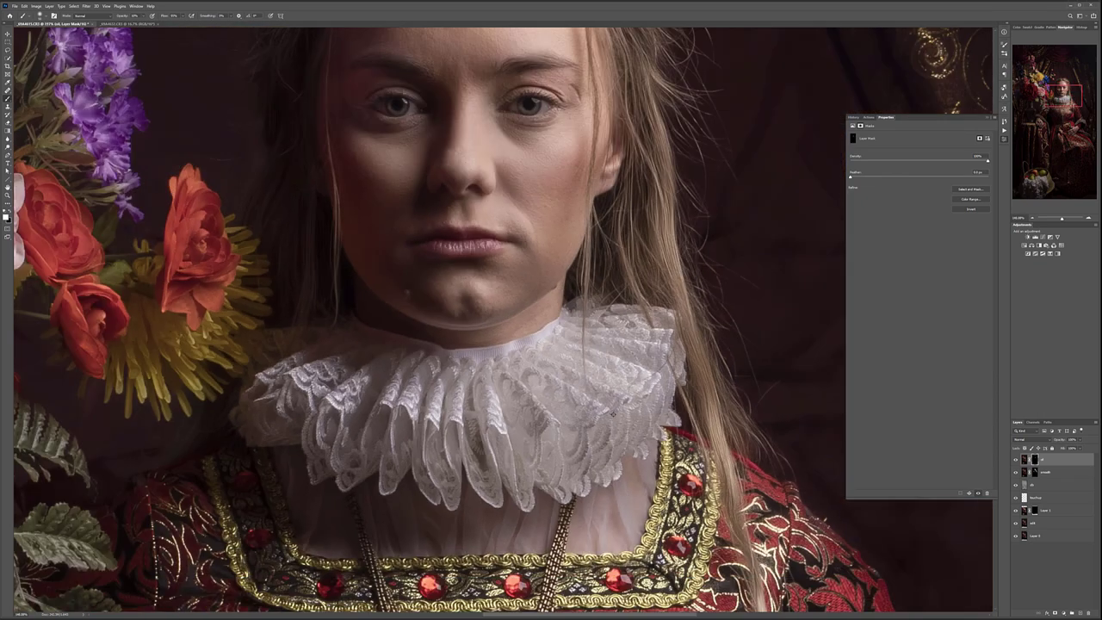
{"action": "left_click_drag", "start_coordinate": [612, 413], "coordinate": [568, 130]}
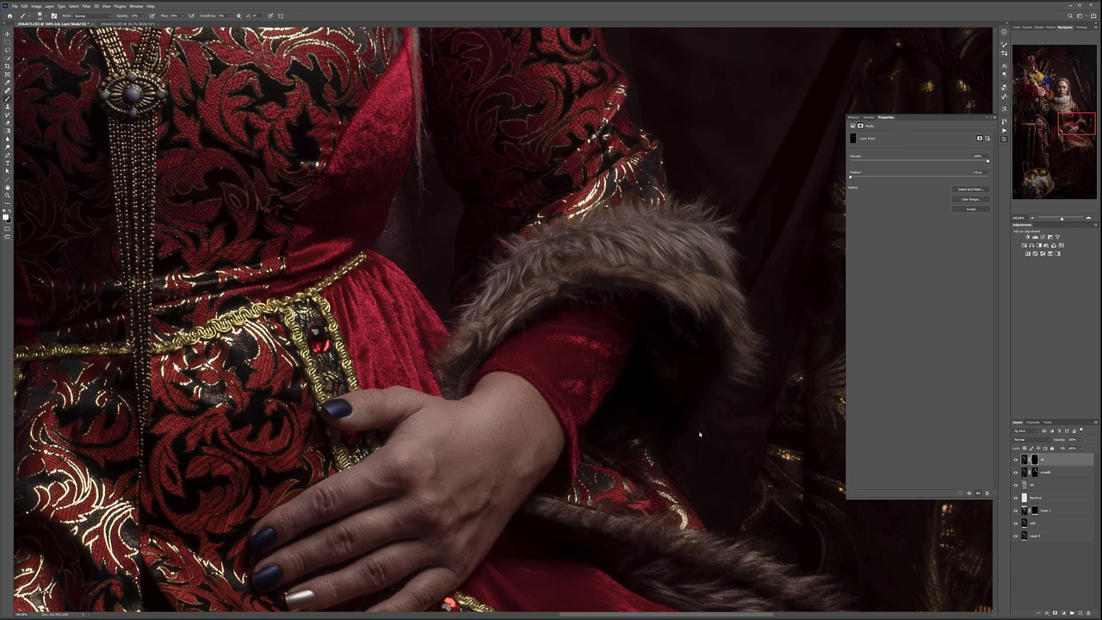
{"action": "key", "text": "ctrl+0"}
{"action": "left_click_drag", "start_coordinate": [722, 446], "coordinate": [515, 161]}
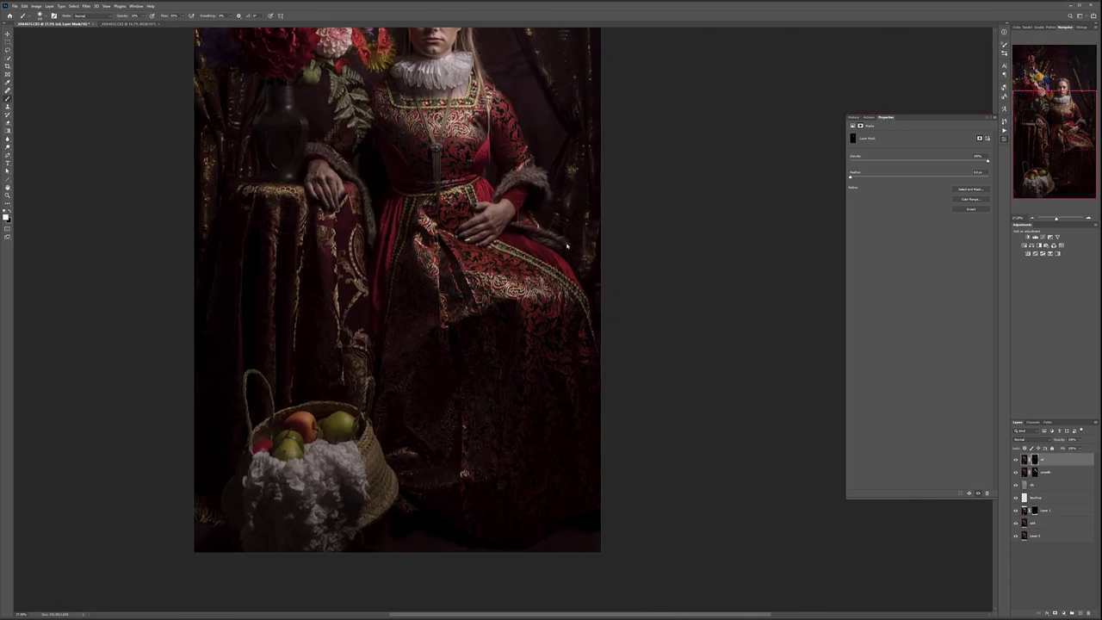
{"action": "scroll", "coordinate": [570, 237], "scroll_direction": "up", "scroll_amount": 10}
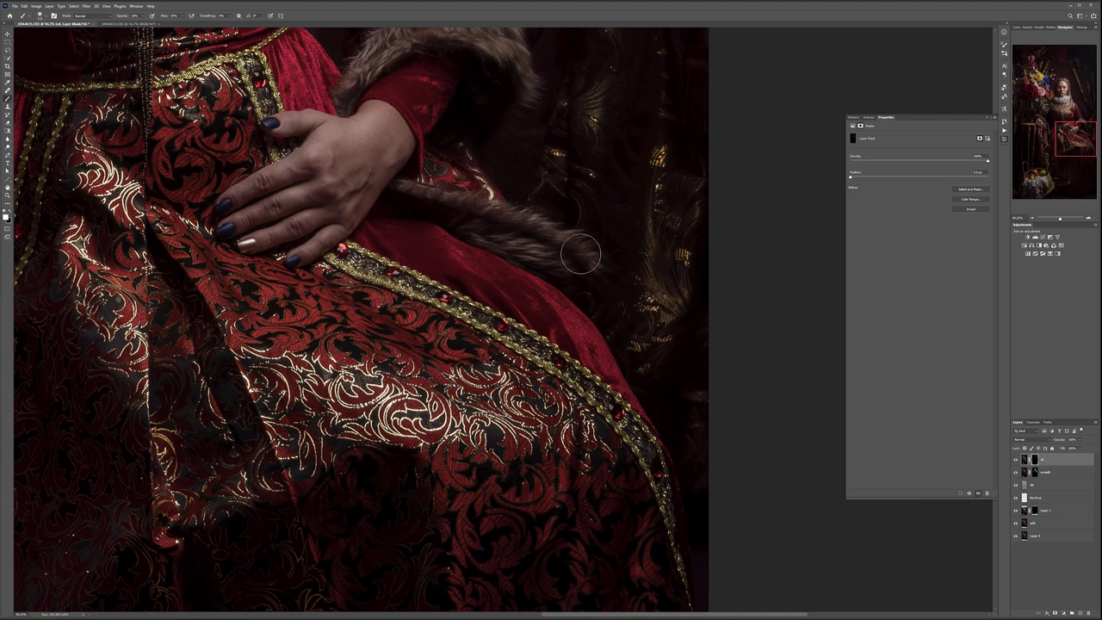
{"action": "mouse_move", "coordinate": [52, 34]}
{"action": "left_mouse_down"}
{"action": "mouse_move", "coordinate": [504, 257]}
{"action": "mouse_move", "coordinate": [698, 404]}
{"action": "left_mouse_up"}
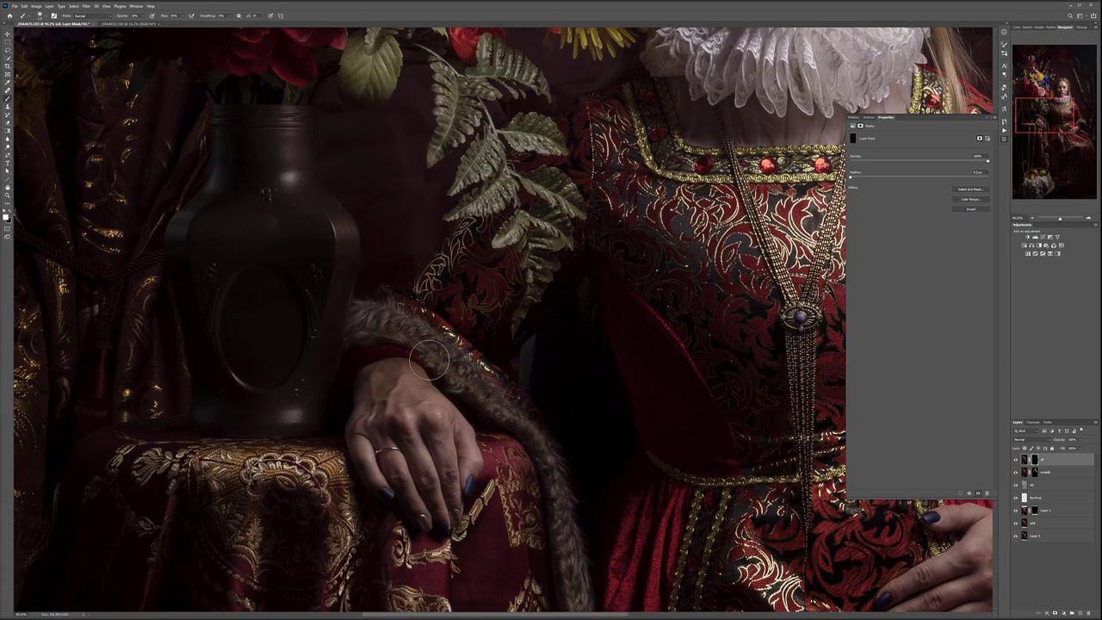
{"action": "left_click_drag", "start_coordinate": [564, 503], "coordinate": [490, 319]}
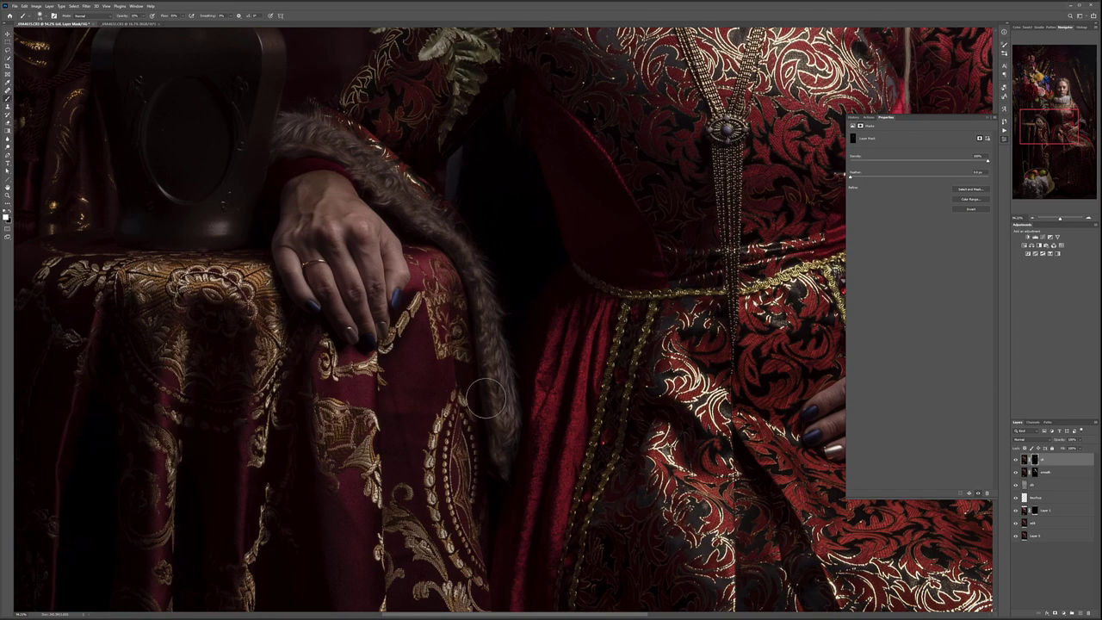
{"action": "left_click_drag", "start_coordinate": [382, 116], "coordinate": [513, 321]}
Reveal the oil paint effect across the bouquet's red, pink, orange, purple and yellow flowers with a larger brush on the oil layer's mask.
{"action": "mouse_move", "coordinate": [334, 81]}
{"action": "left_mouse_down"}
{"action": "mouse_move", "coordinate": [376, 310]}
{"action": "mouse_move", "coordinate": [347, 328]}
{"action": "left_mouse_up"}
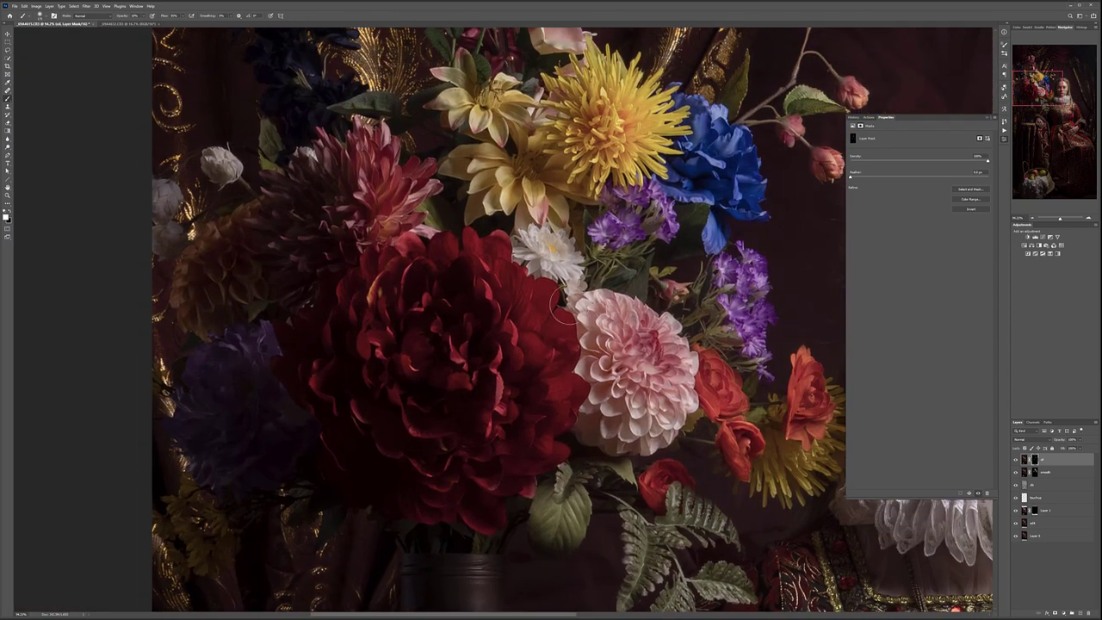
{"action": "key", "text": "bracketright"}
{"action": "key", "text": "bracketright"}
{"action": "key", "text": "bracketright"}
{"action": "key", "text": "bracketright"}
{"action": "key", "text": "bracketright"}
{"action": "mouse_move", "coordinate": [508, 342]}
{"action": "left_mouse_down"}
{"action": "mouse_move", "coordinate": [492, 337]}
{"action": "mouse_move", "coordinate": [442, 355]}
{"action": "mouse_move", "coordinate": [361, 332]}
{"action": "left_mouse_up"}
{"action": "mouse_move", "coordinate": [389, 400]}
{"action": "left_mouse_down"}
{"action": "mouse_move", "coordinate": [527, 396]}
{"action": "mouse_move", "coordinate": [525, 292]}
{"action": "left_mouse_up"}
{"action": "left_click_drag", "start_coordinate": [675, 370], "coordinate": [471, 200]}
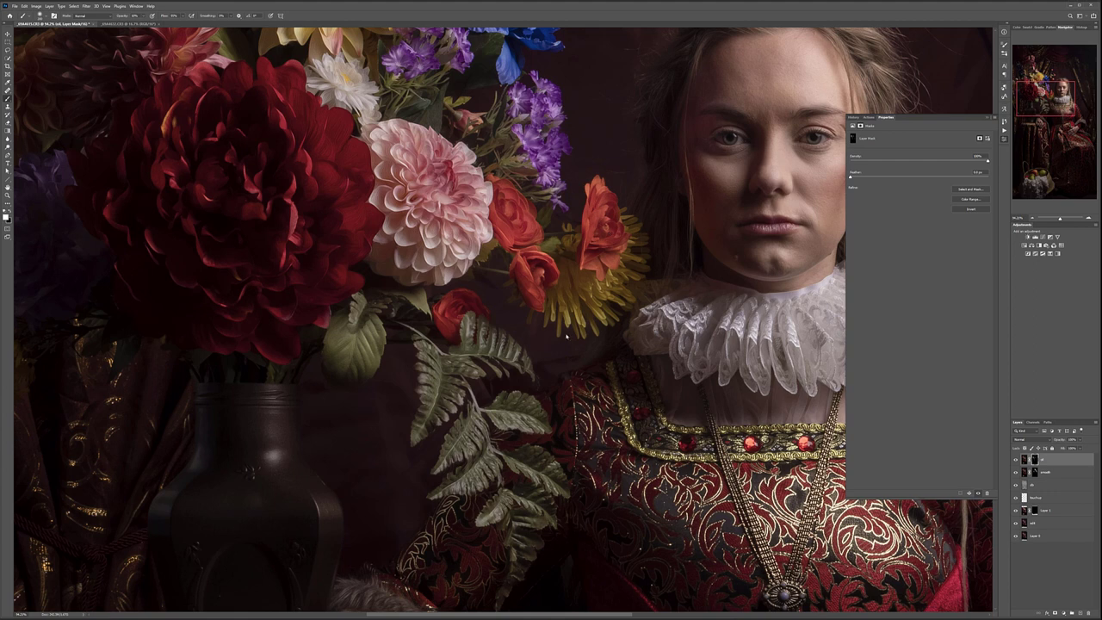
{"action": "scroll", "coordinate": [618, 244], "scroll_direction": "up", "scroll_amount": 5}
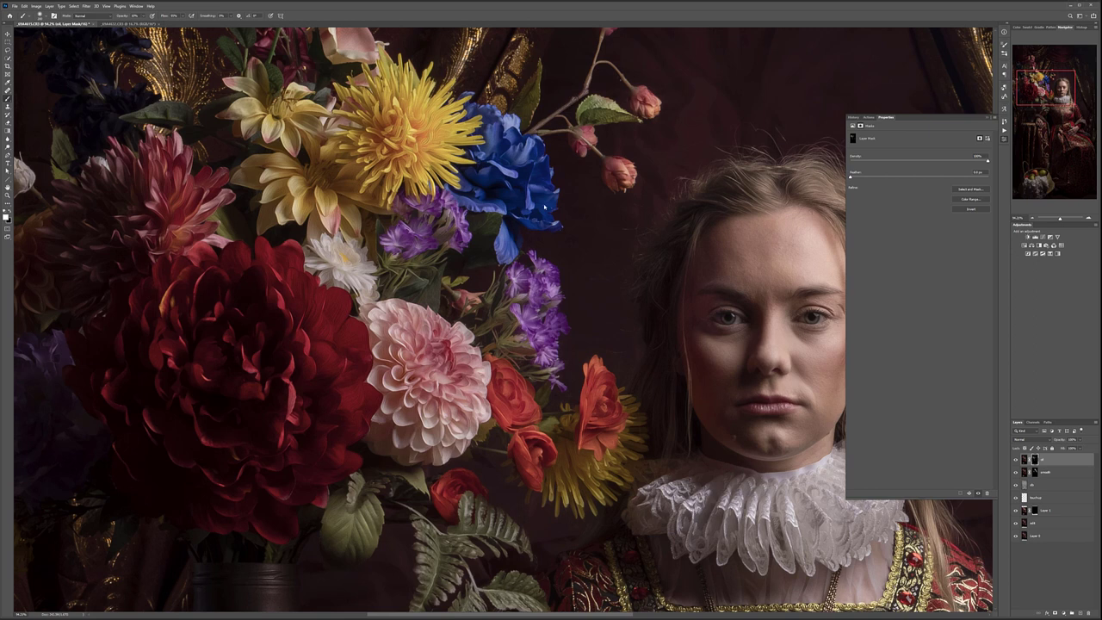
{"action": "left_click_drag", "start_coordinate": [555, 77], "coordinate": [502, 239]}
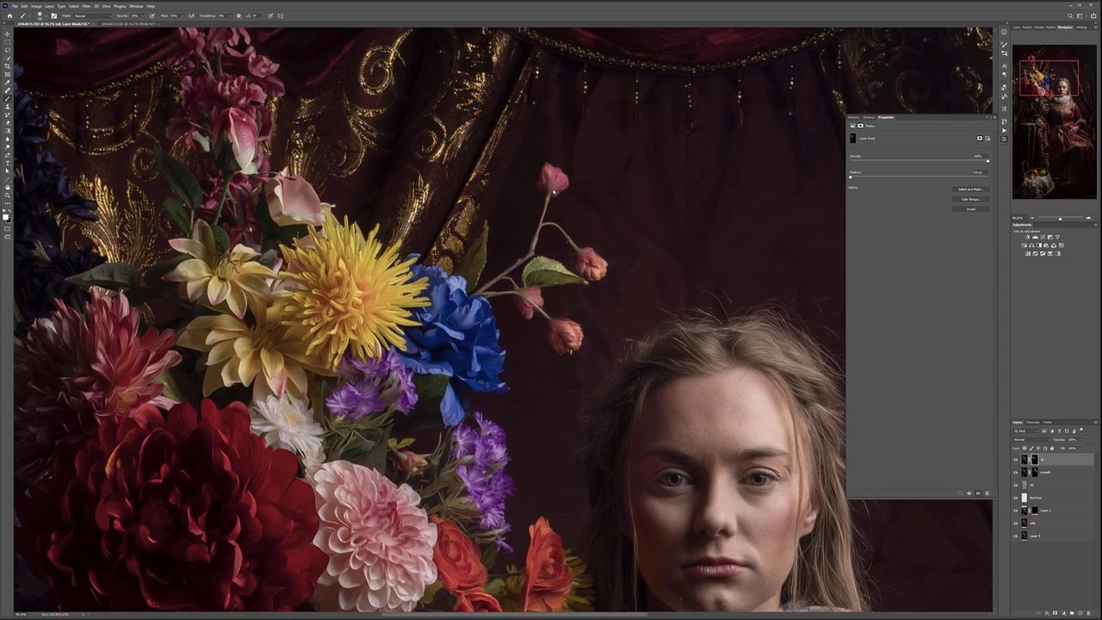
{"action": "left_click_drag", "start_coordinate": [354, 234], "coordinate": [528, 315]}
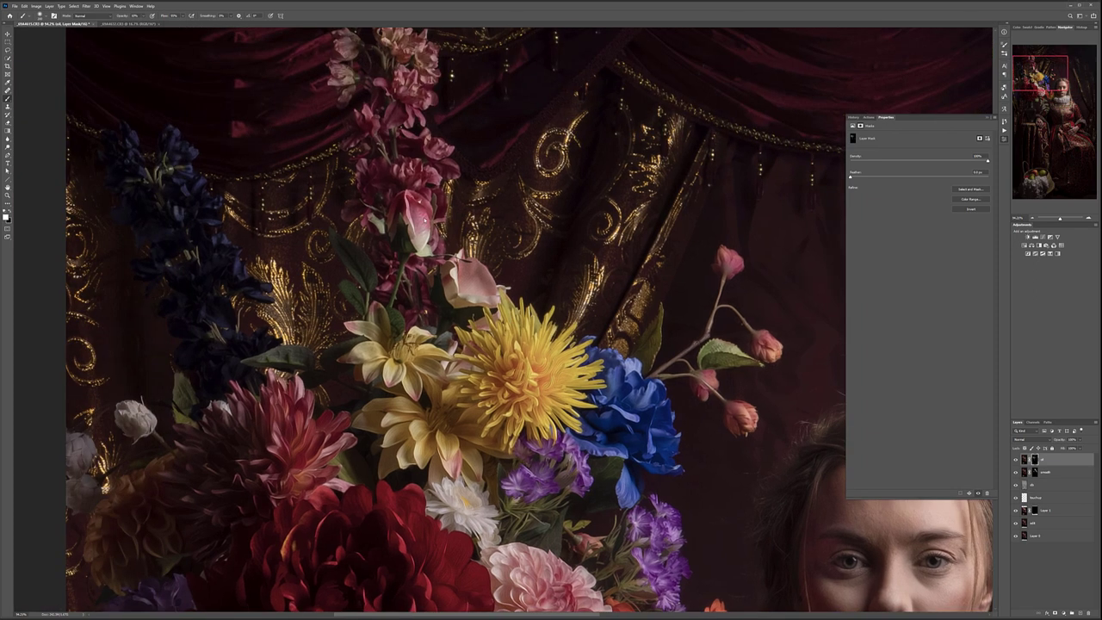
{"action": "left_click_drag", "start_coordinate": [395, 197], "coordinate": [424, 351]}
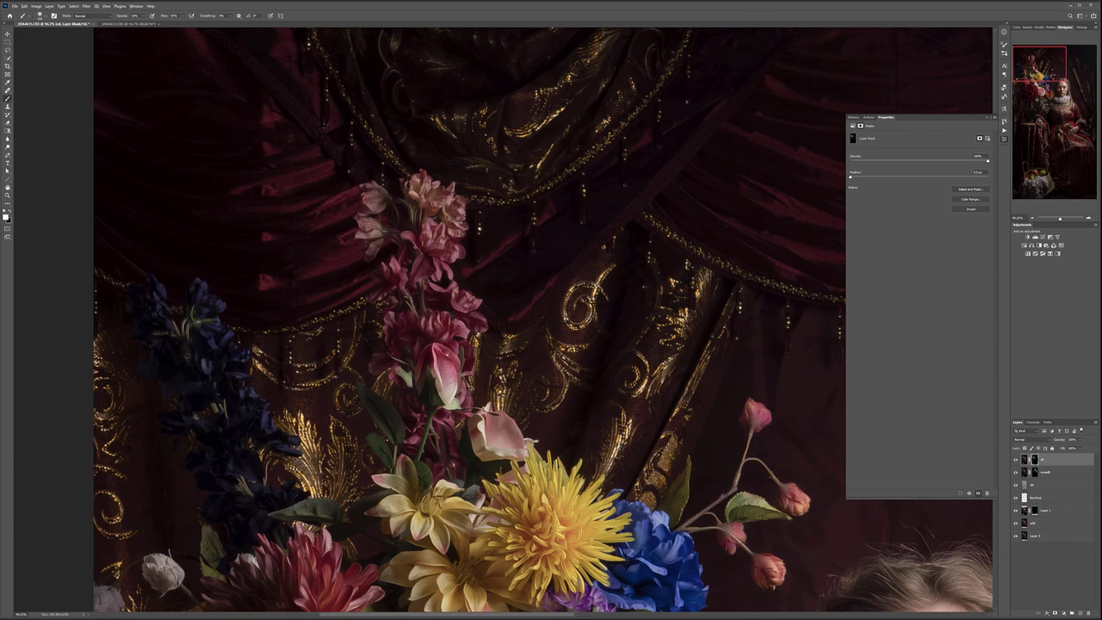
Paint white on the oil layer's mask over the dark blue flowers at the bouquet's outer edge.
{"action": "scroll", "coordinate": [193, 351], "scroll_direction": "up", "scroll_amount": 10}
{"action": "left_click_drag", "start_coordinate": [213, 284], "coordinate": [340, 257]}
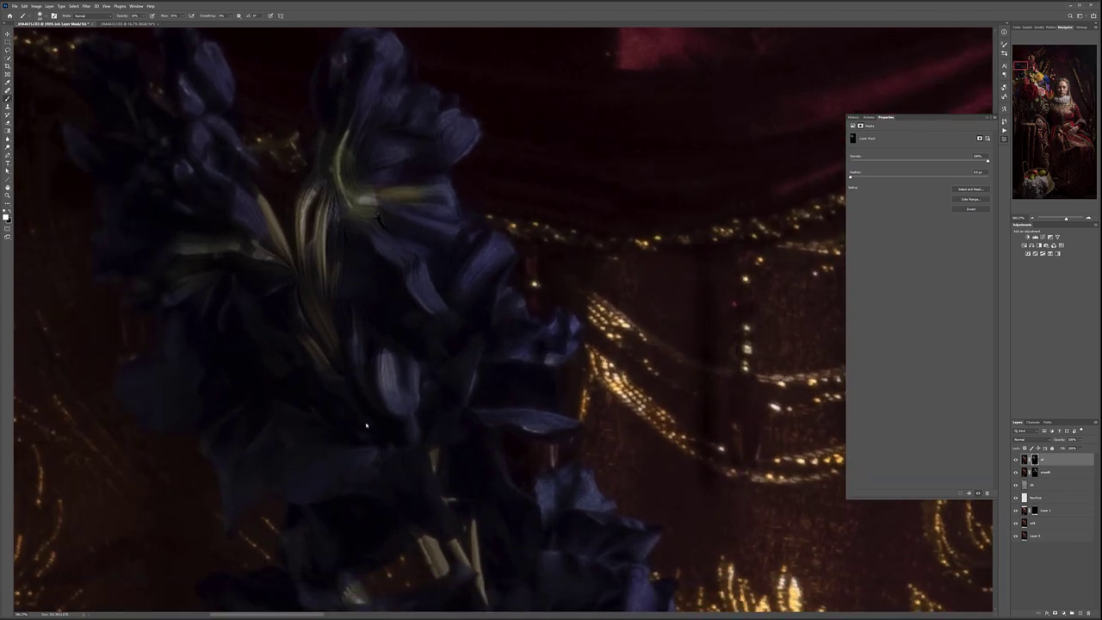
{"action": "left_click_drag", "start_coordinate": [460, 476], "coordinate": [376, 103]}
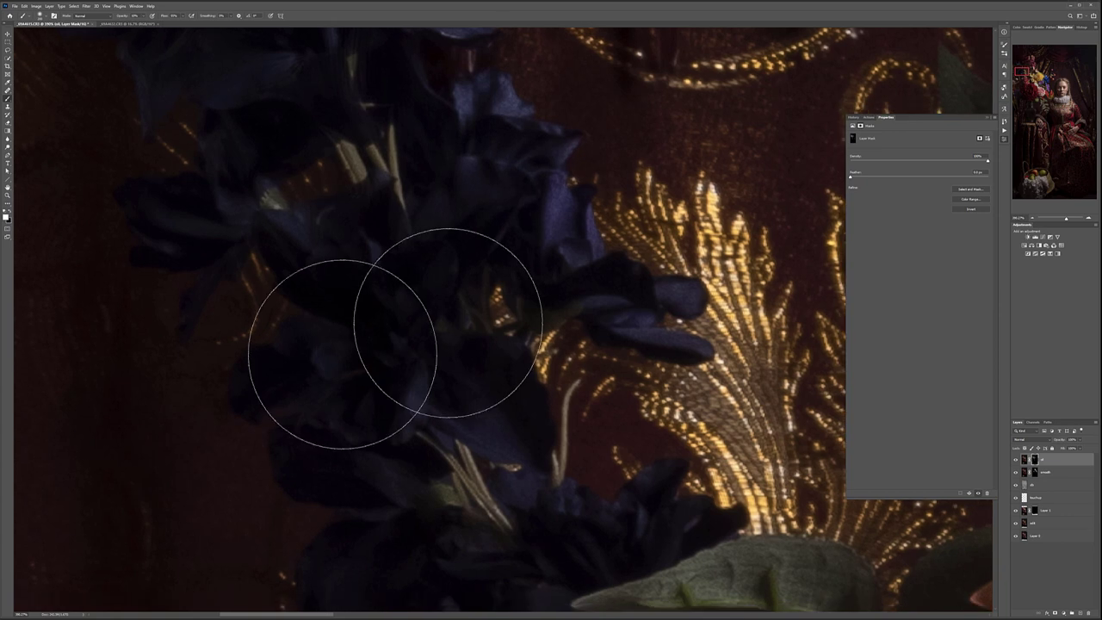
{"action": "left_click_drag", "start_coordinate": [510, 389], "coordinate": [406, 121]}
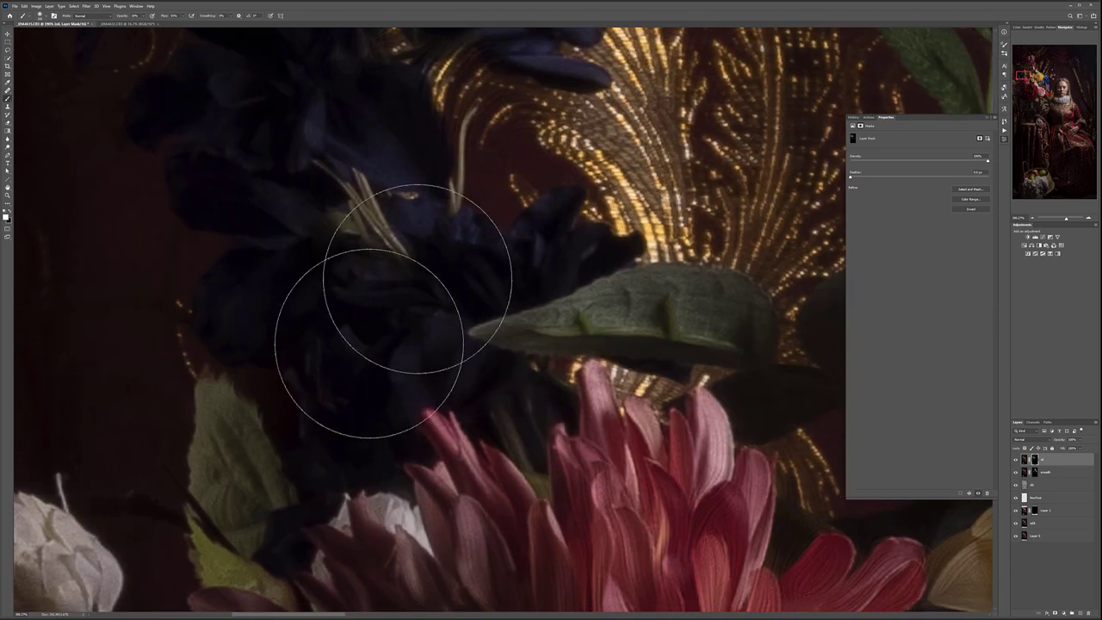
{"action": "scroll", "coordinate": [654, 370], "scroll_direction": "down", "scroll_amount": 8}
{"action": "left_click_drag", "start_coordinate": [694, 422], "coordinate": [338, 278]}
{"action": "scroll", "coordinate": [409, 332], "scroll_direction": "down", "scroll_amount": 3}
{"action": "left_click_drag", "start_coordinate": [410, 332], "coordinate": [485, 179]}
{"action": "scroll", "coordinate": [441, 335], "scroll_direction": "up", "scroll_amount": 2}
{"action": "left_click_drag", "start_coordinate": [442, 336], "coordinate": [419, 438]}
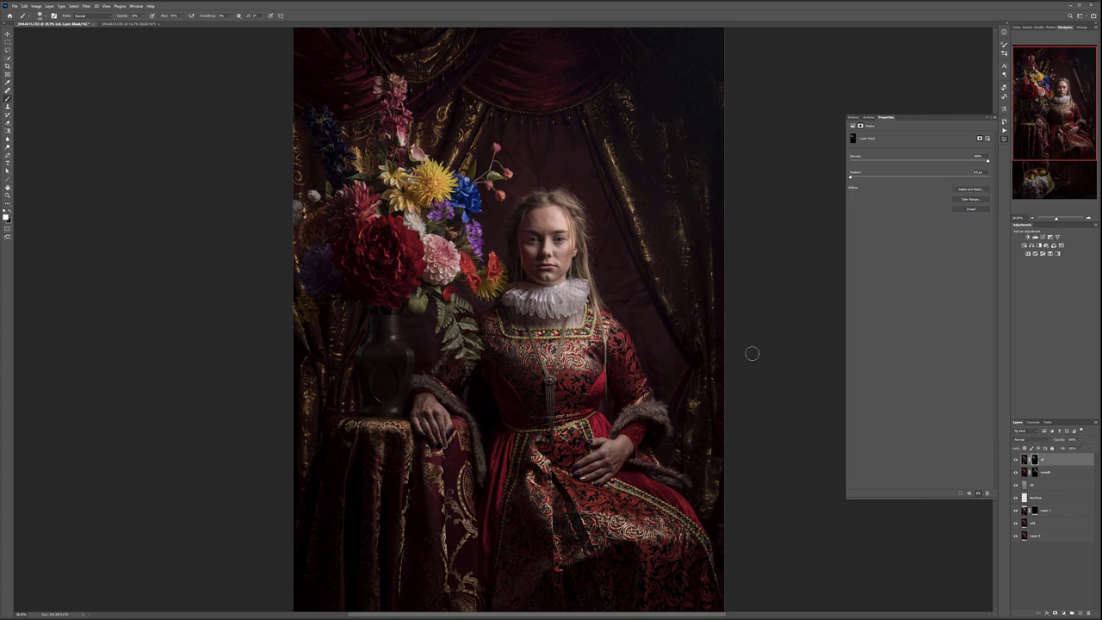
Add a Curves adjustment layer above the oil layer and rename it highlight.
{"action": "left_click", "coordinate": [1063, 612]}
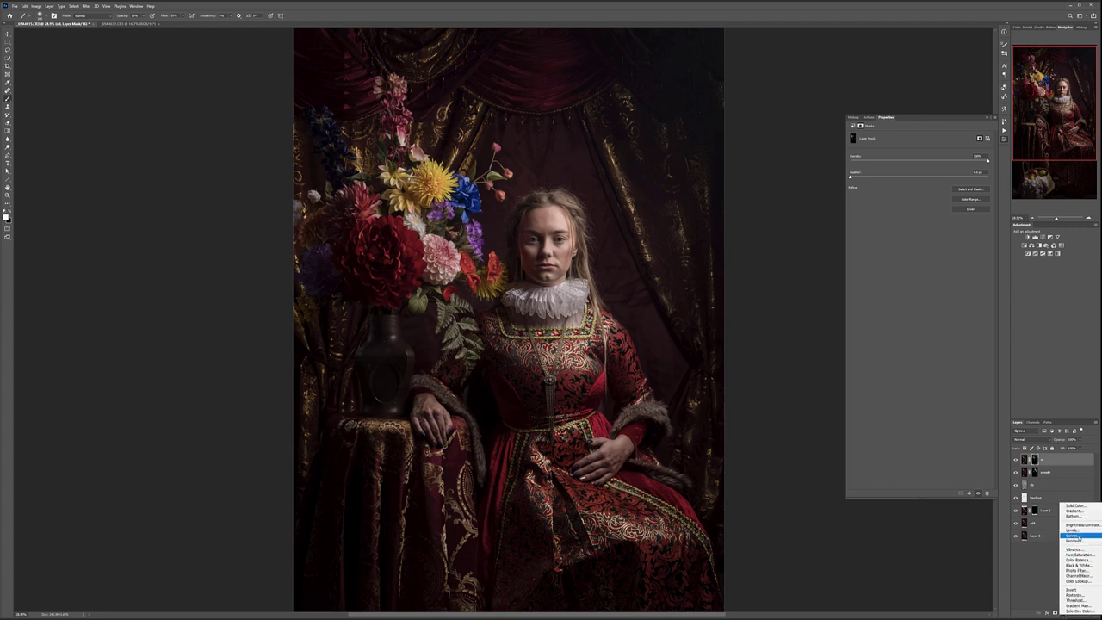
{"action": "left_click", "coordinate": [1073, 535]}
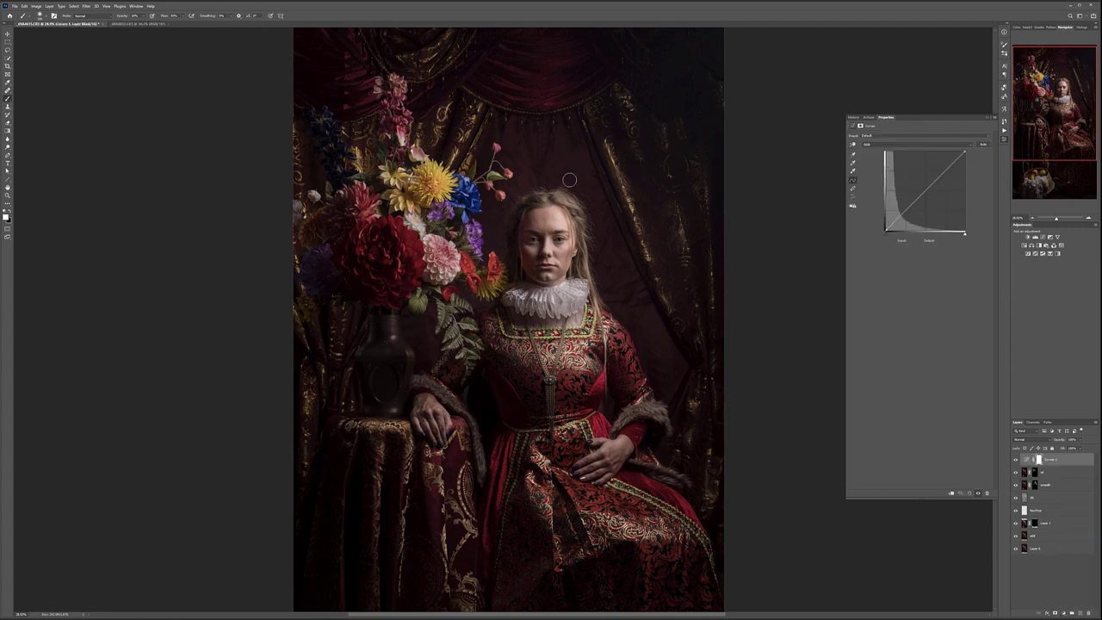
{"action": "double_click", "coordinate": [1050, 460]}
{"action": "key", "text": "Return"}
Bend the highlight layer's curve steeply upward in the shadows and flatten it near white to brighten the whole image strongly.
{"action": "left_click_drag", "start_coordinate": [899, 217], "coordinate": [893, 200]}
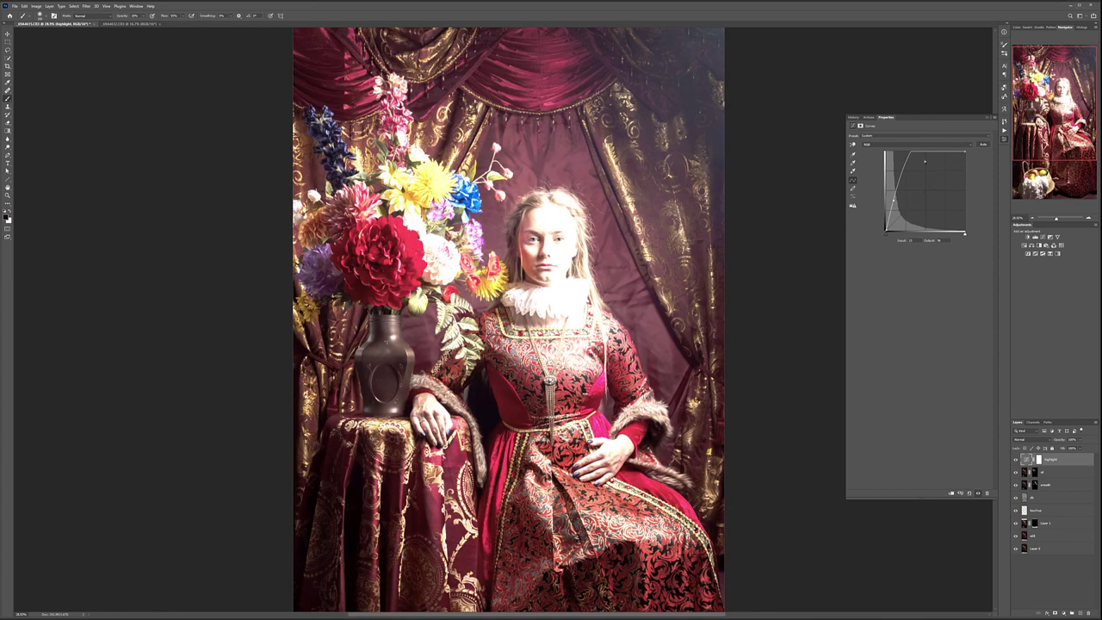
{"action": "left_click_drag", "start_coordinate": [910, 153], "coordinate": [922, 156]}
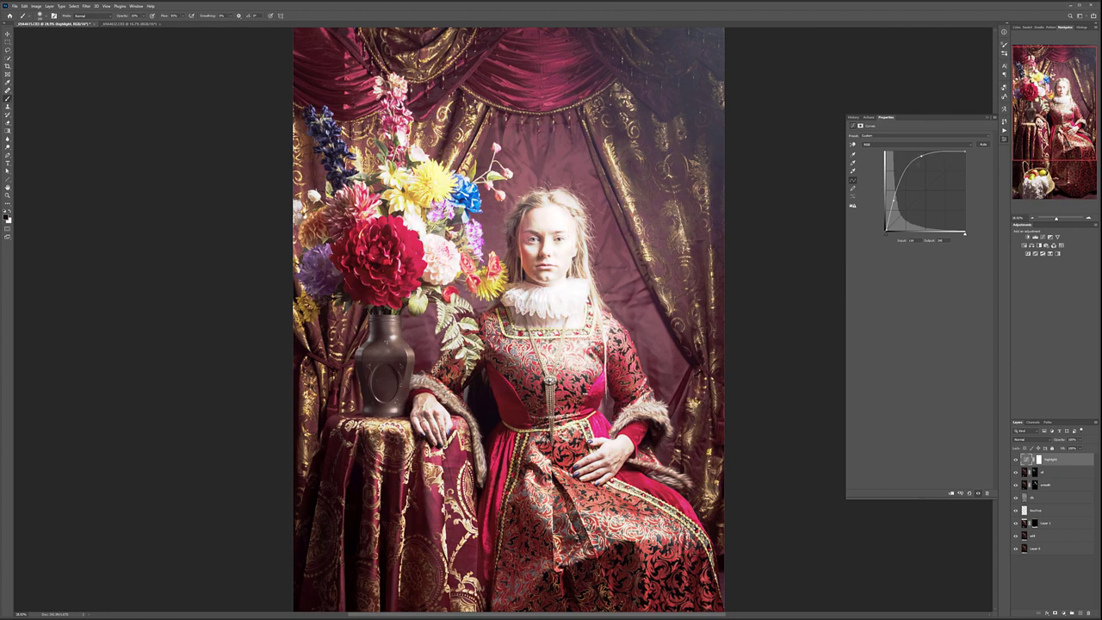
{"action": "left_click_drag", "start_coordinate": [893, 199], "coordinate": [895, 195]}
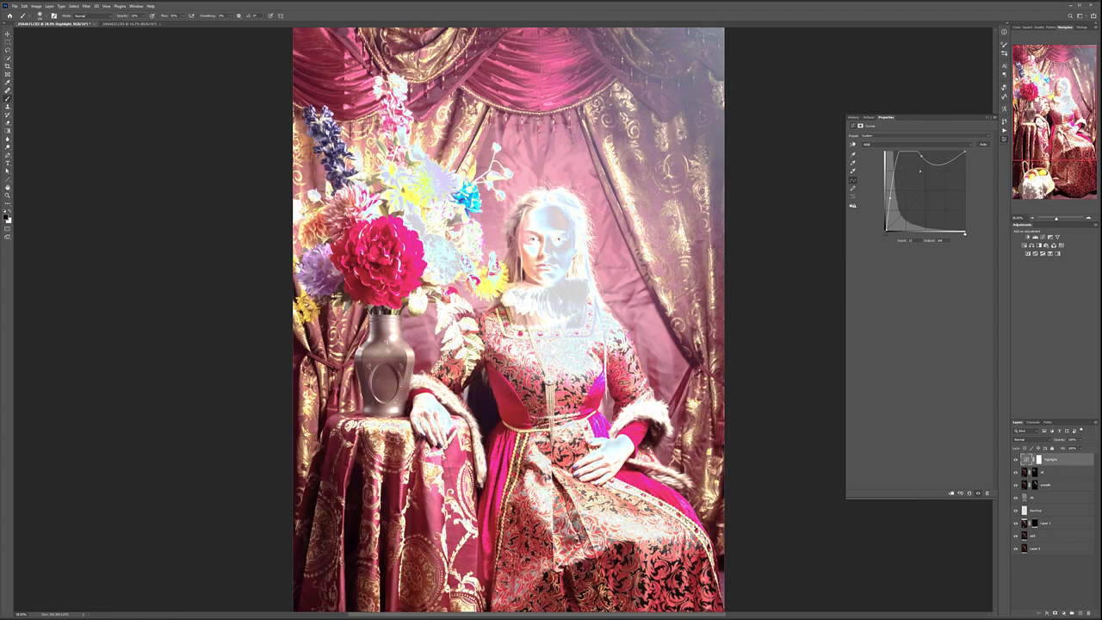
{"action": "left_click_drag", "start_coordinate": [921, 156], "coordinate": [902, 160]}
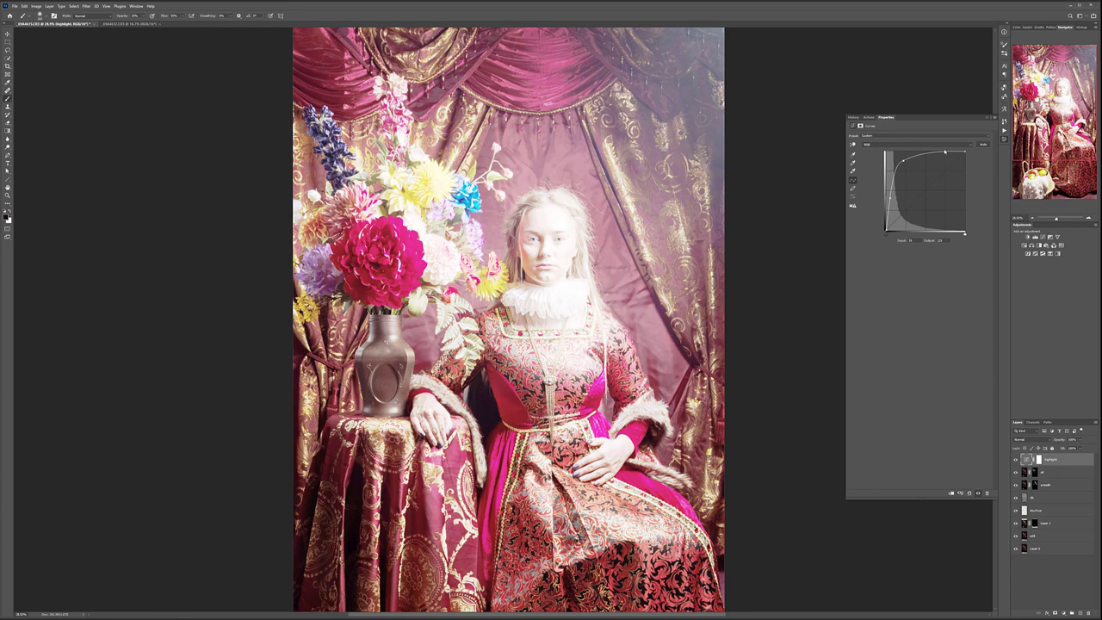
Set the highlight layer's blend mode to Overlay and invert its mask to black.
{"action": "left_click", "coordinate": [1024, 439]}
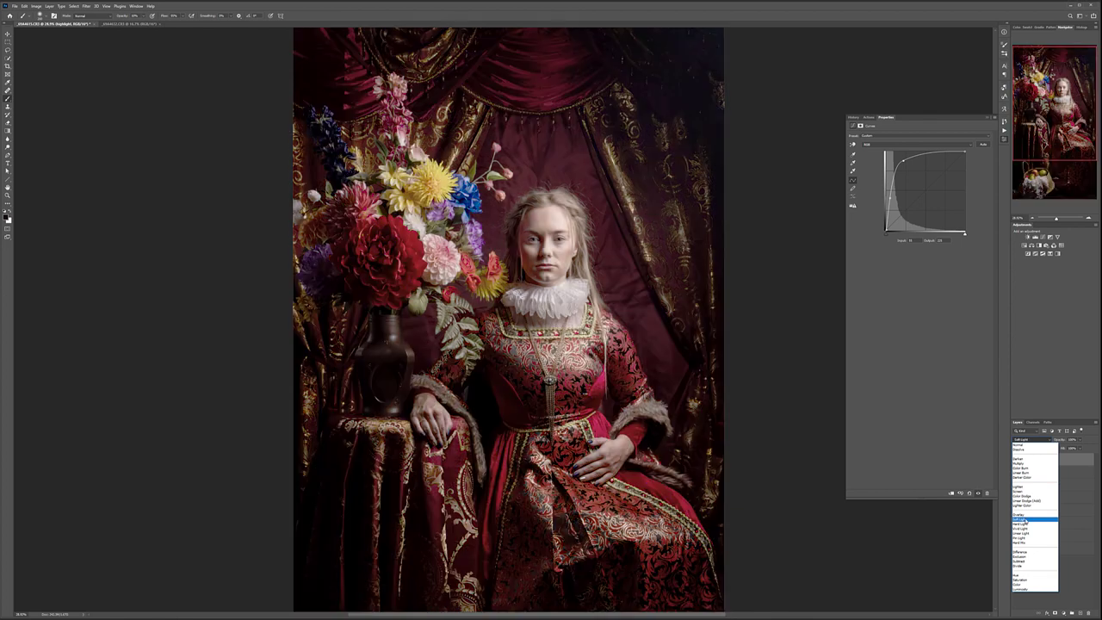
{"action": "left_click", "coordinate": [1020, 514]}
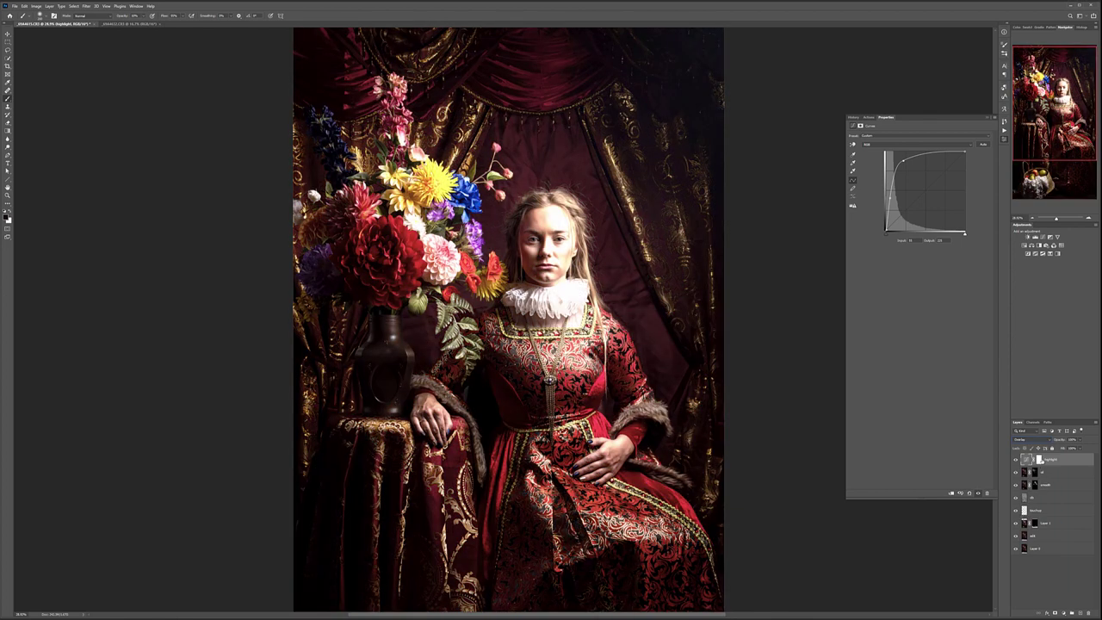
{"action": "left_click", "coordinate": [1039, 460]}
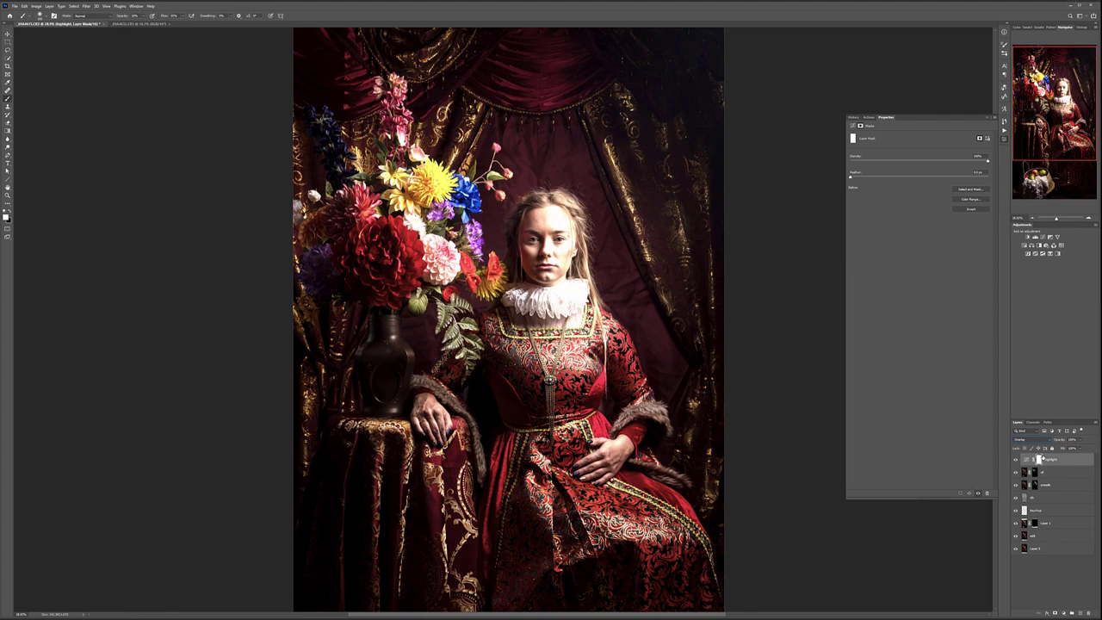
{"action": "key", "text": "ctrl+i"}
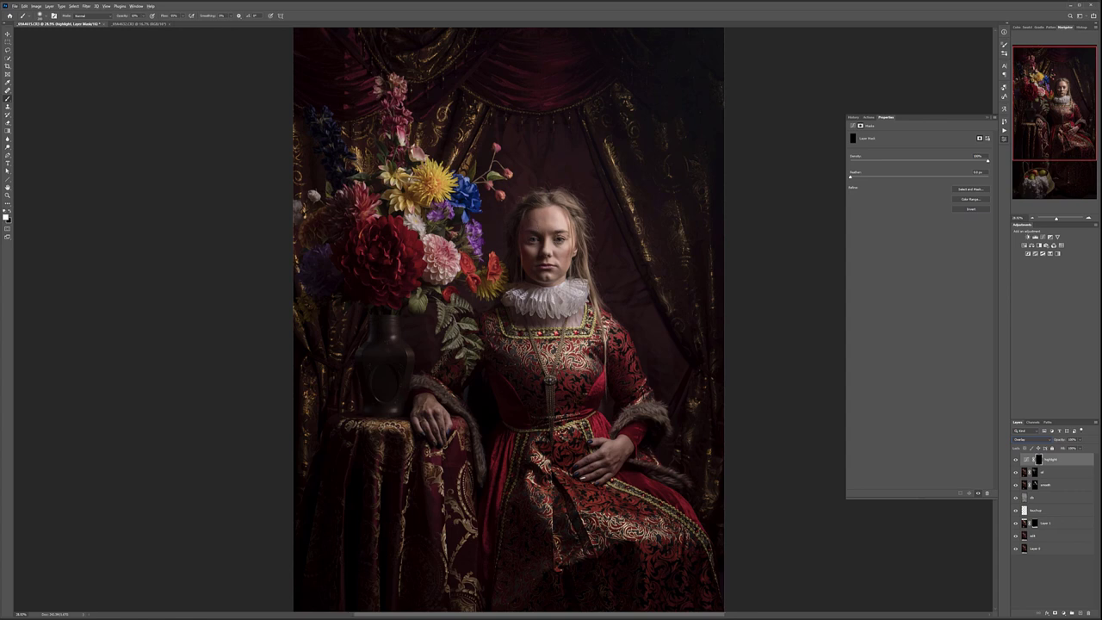
Brighten the highlights of the face, hair and ruff by painting white on the highlight layer's mask with a small brush.
{"action": "scroll", "coordinate": [559, 241], "scroll_direction": "up", "scroll_amount": 6}
{"action": "key", "text": "bracketleft"}
{"action": "key", "text": "bracketleft"}
{"action": "key", "text": "bracketleft"}
{"action": "key", "text": "bracketleft"}
{"action": "key", "text": "bracketleft"}
{"action": "key", "text": "bracketleft"}
{"action": "key", "text": "bracketleft"}
{"action": "key", "text": "bracketleft"}
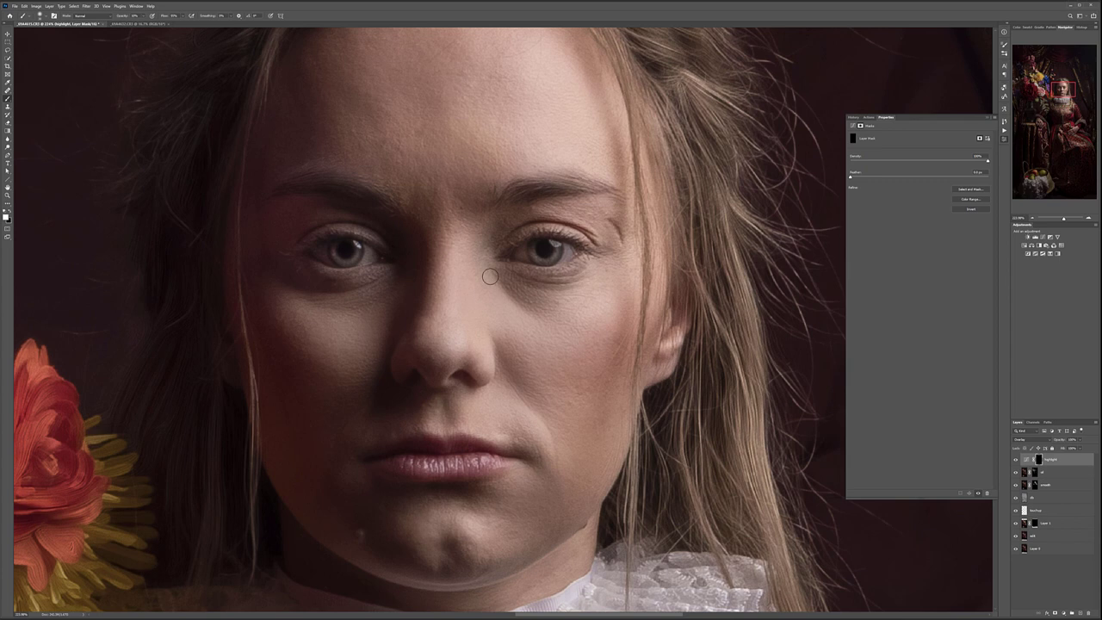
{"action": "scroll", "coordinate": [489, 276], "scroll_direction": "down", "scroll_amount": 3}
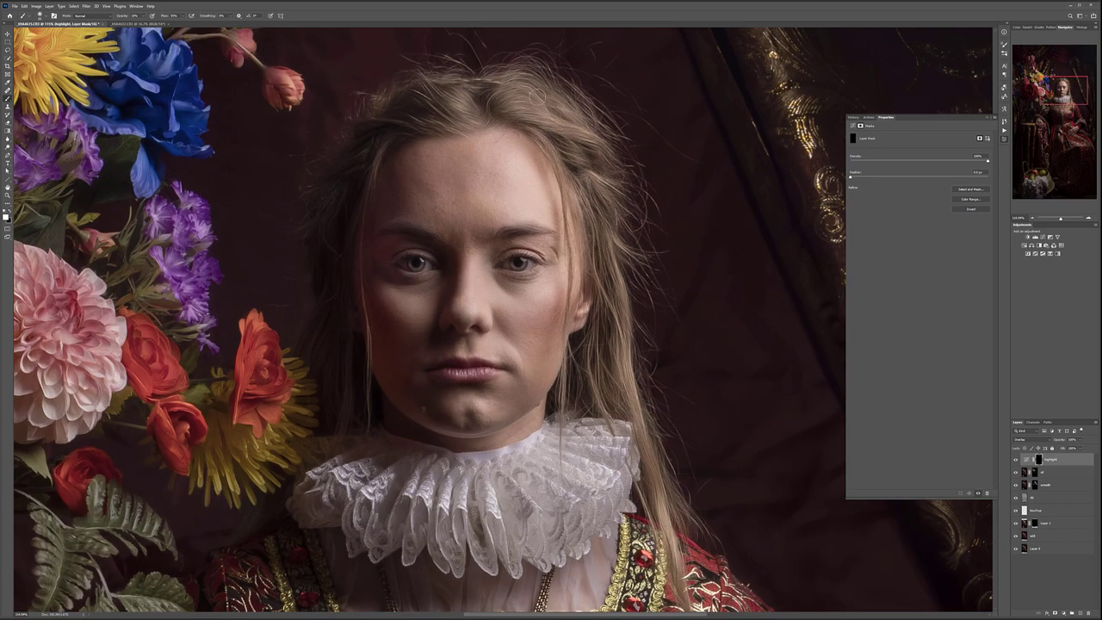
{"action": "left_click_drag", "start_coordinate": [530, 124], "coordinate": [534, 115]}
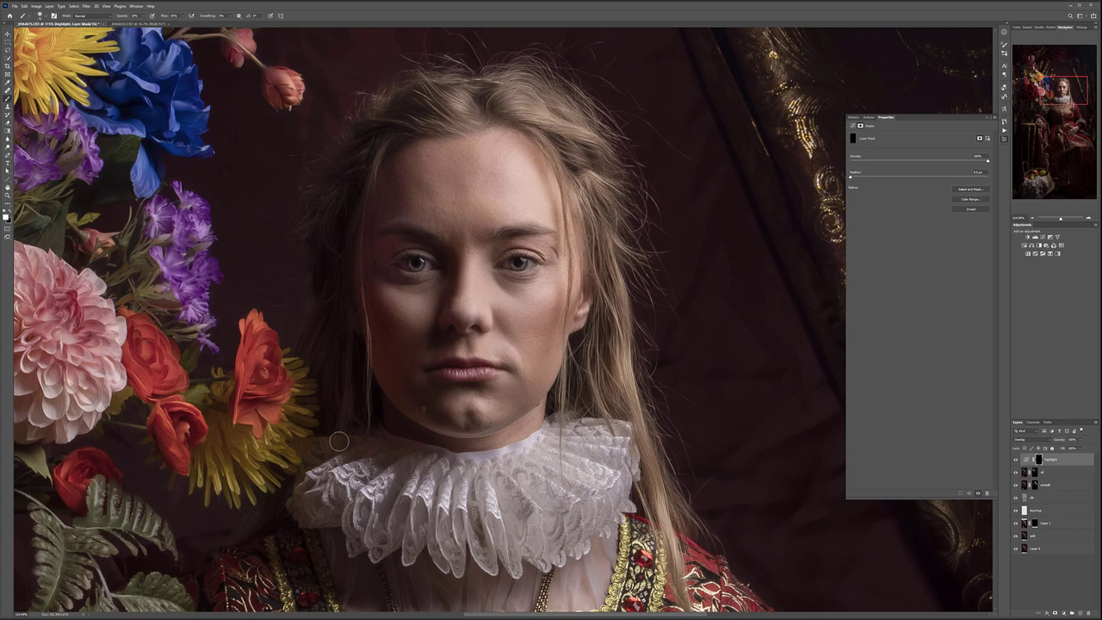
{"action": "scroll", "coordinate": [390, 388], "scroll_direction": "down", "scroll_amount": 5}
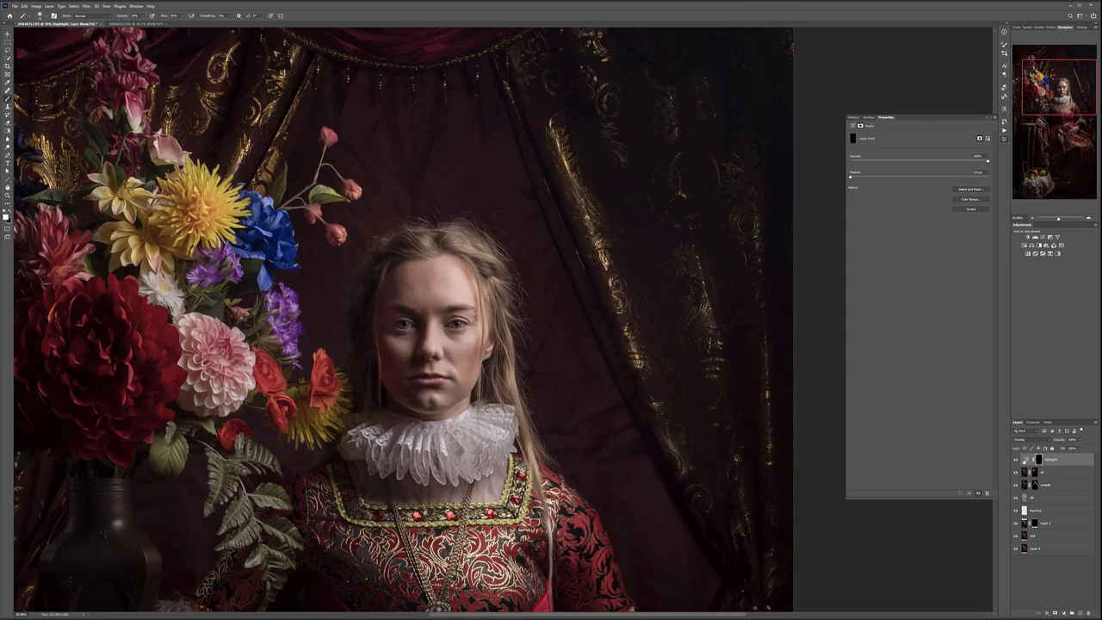
Compare the portrait with and without the highlight layer by switching its visibility repeatedly.
{"action": "left_click", "coordinate": [1017, 459]}
{"action": "left_click", "coordinate": [1017, 460]}
{"action": "left_click", "coordinate": [1016, 460]}
{"action": "left_click", "coordinate": [1016, 460]}
{"action": "left_click", "coordinate": [1015, 459]}
{"action": "left_click", "coordinate": [1016, 459]}
{"action": "left_click", "coordinate": [1015, 459]}
{"action": "left_click", "coordinate": [1016, 459]}
{"action": "left_click", "coordinate": [1015, 460]}
{"action": "left_click", "coordinate": [1015, 460]}
Brighten the fruit basket on the highlight layer's mask and compare it with the layer switched off.
{"action": "left_click_drag", "start_coordinate": [398, 404], "coordinate": [433, 356]}
{"action": "scroll", "coordinate": [433, 354], "scroll_direction": "down", "scroll_amount": 10}
{"action": "scroll", "coordinate": [433, 353], "scroll_direction": "left", "scroll_amount": 3}
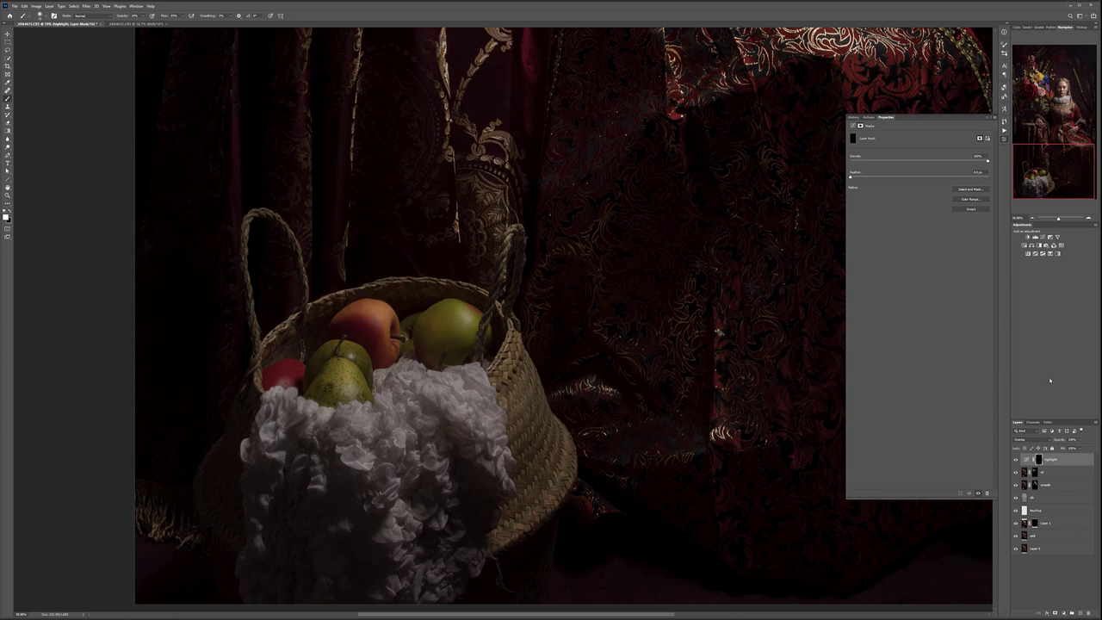
{"action": "left_click", "coordinate": [1015, 459]}
{"action": "left_click", "coordinate": [1016, 459]}
Merge all visible layers into a new layer at the top of the stack and rename that layer.
{"action": "mouse_move", "coordinate": [721, 89]}
{"action": "left_mouse_down"}
{"action": "mouse_move", "coordinate": [562, 276]}
{"action": "mouse_move", "coordinate": [447, 463]}
{"action": "mouse_move", "coordinate": [442, 507]}
{"action": "left_mouse_up"}
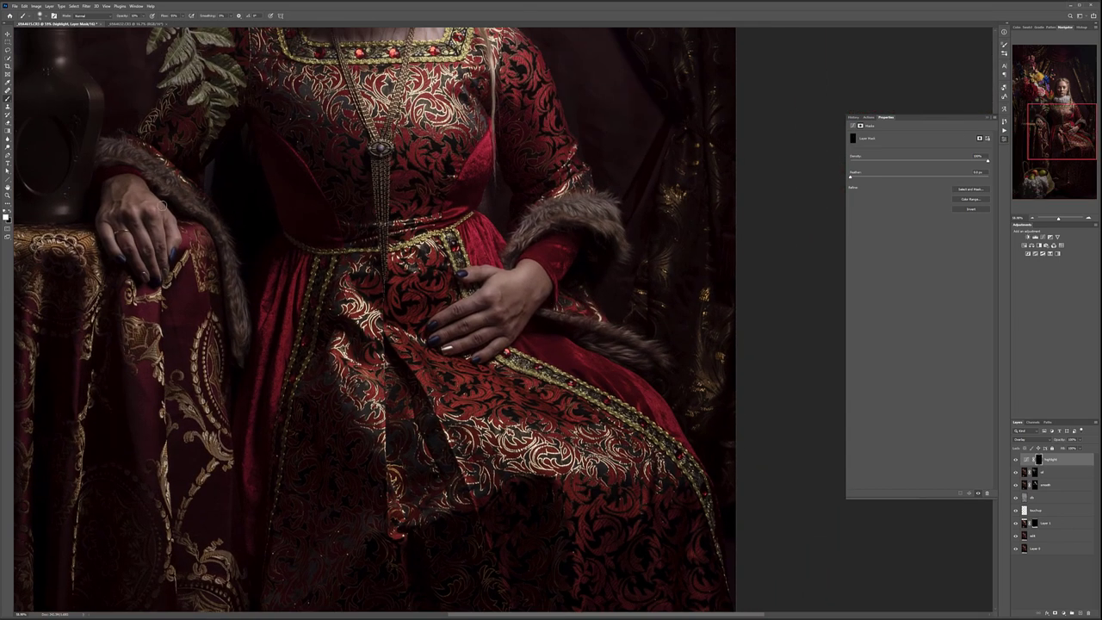
{"action": "left_click_drag", "start_coordinate": [344, 163], "coordinate": [372, 316]}
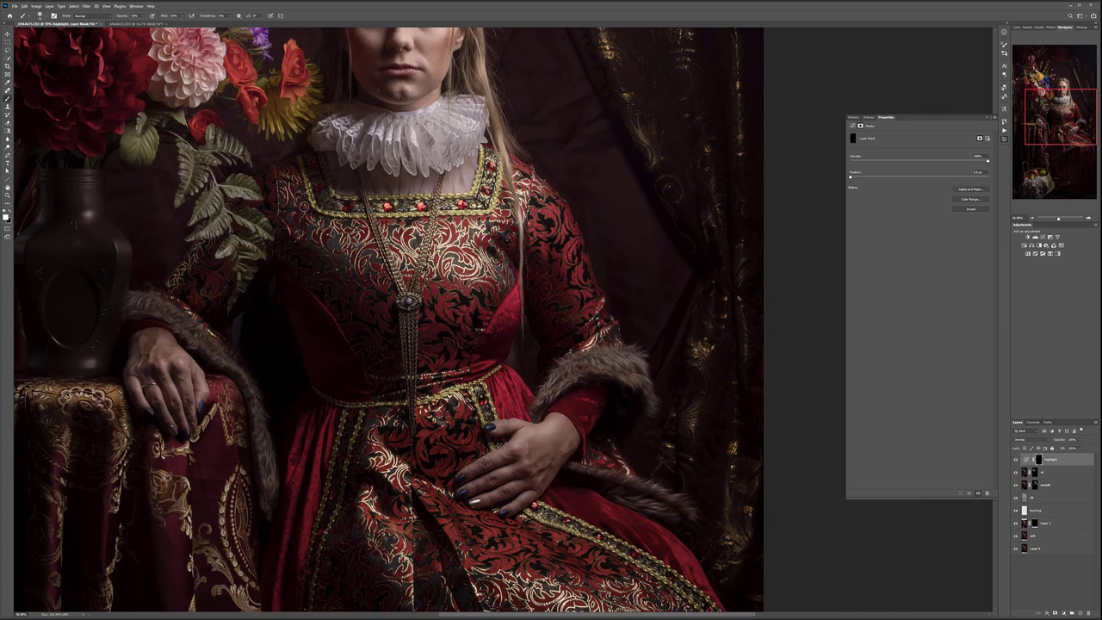
{"action": "scroll", "coordinate": [305, 207], "scroll_direction": "down", "scroll_amount": 6}
{"action": "scroll", "coordinate": [600, 250], "scroll_direction": "down", "scroll_amount": 2}
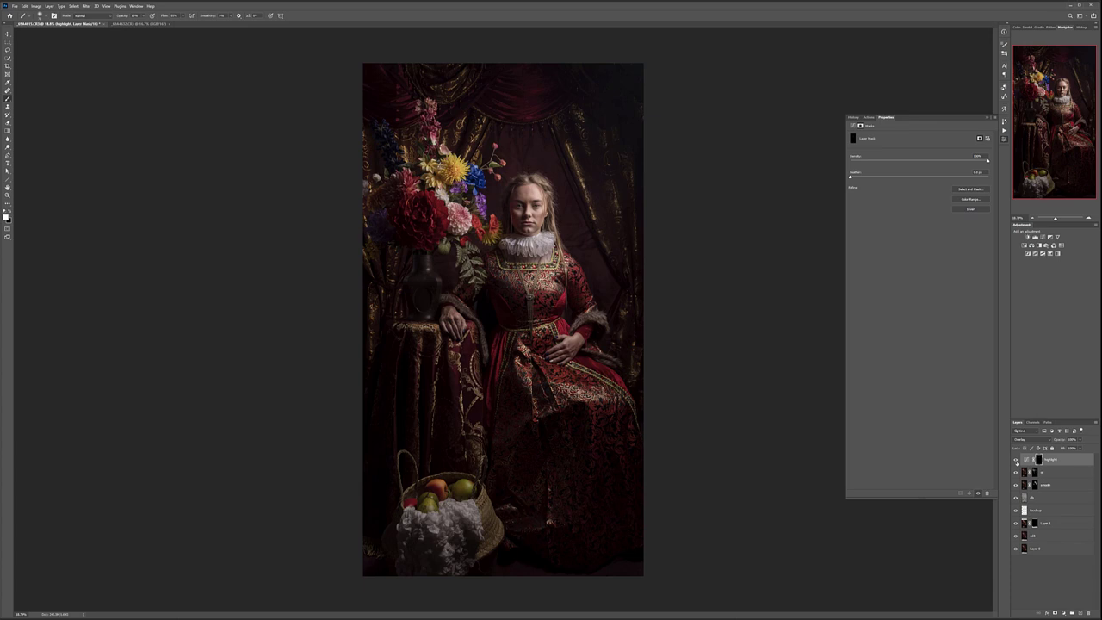
{"action": "left_click", "coordinate": [1080, 612]}
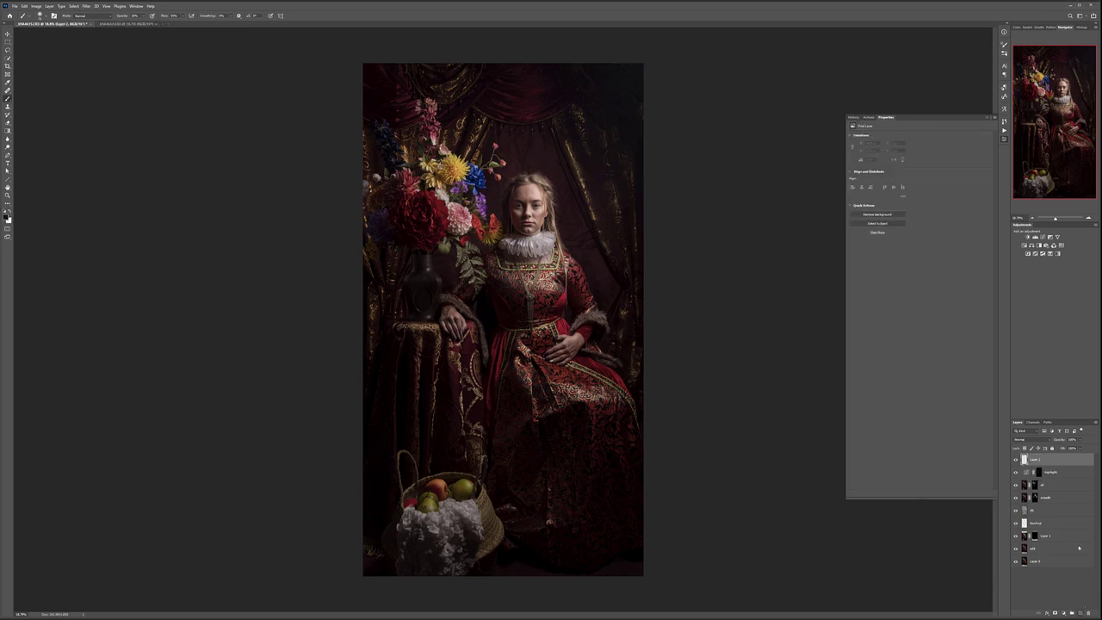
{"action": "key", "text": "ctrl+z"}
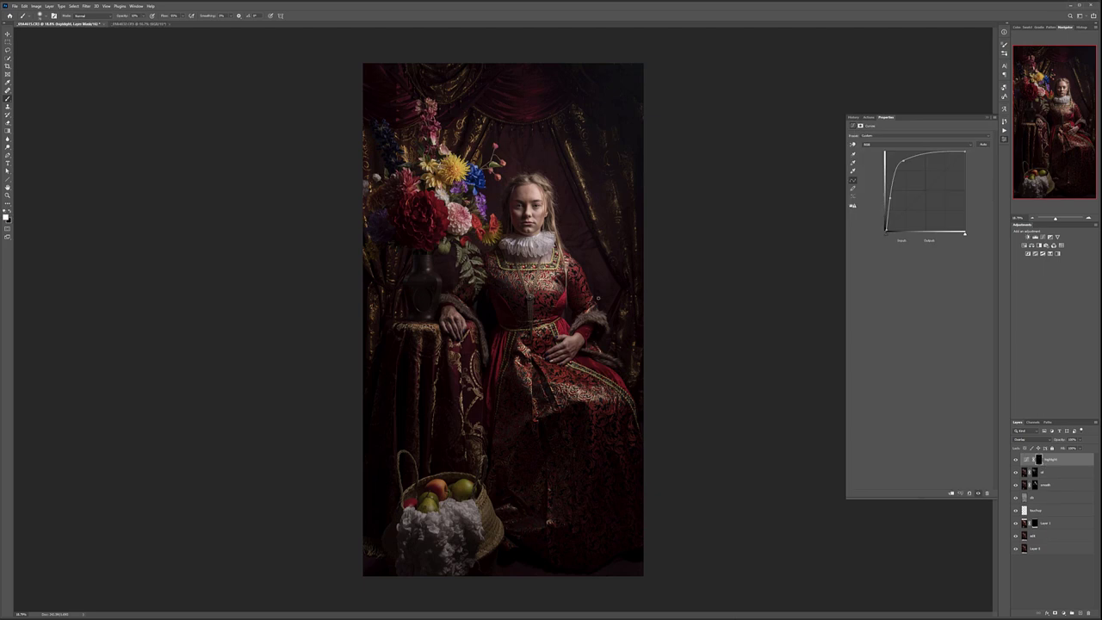
{"action": "key", "text": "ctrl+shift+z"}
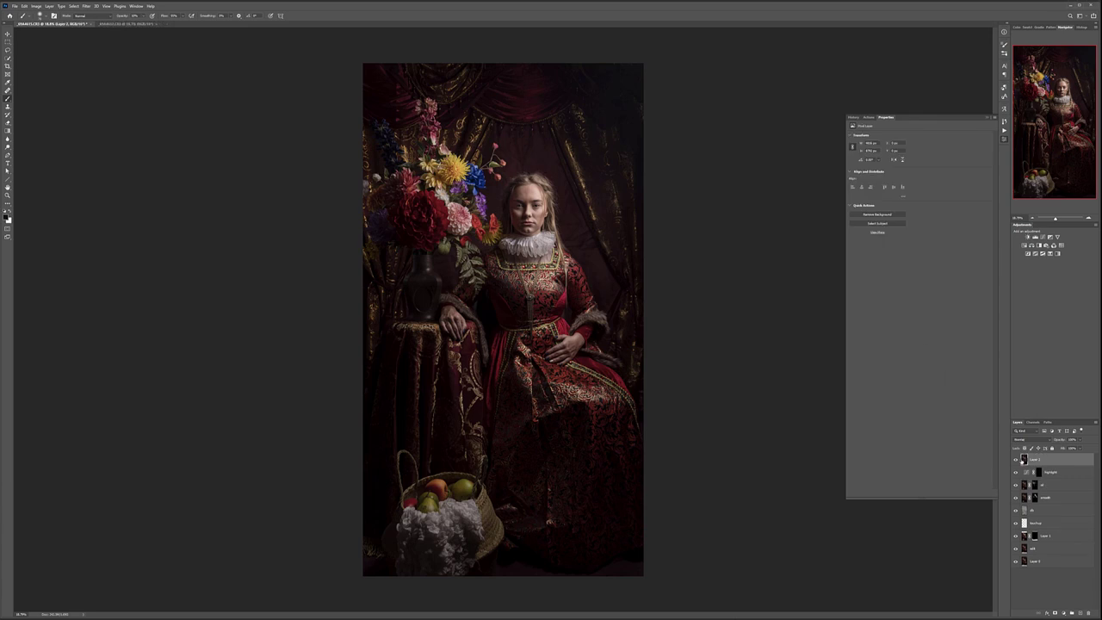
{"action": "double_click", "coordinate": [1035, 460]}
{"action": "key", "text": "BackSpace"}
{"action": "type", "text": "cc"}
{"action": "key", "text": "Return"}
Convert the merged layer to black and white, raising the Reds, Yellows, Cyans and Blues values.
{"action": "left_click", "coordinate": [36, 6]}
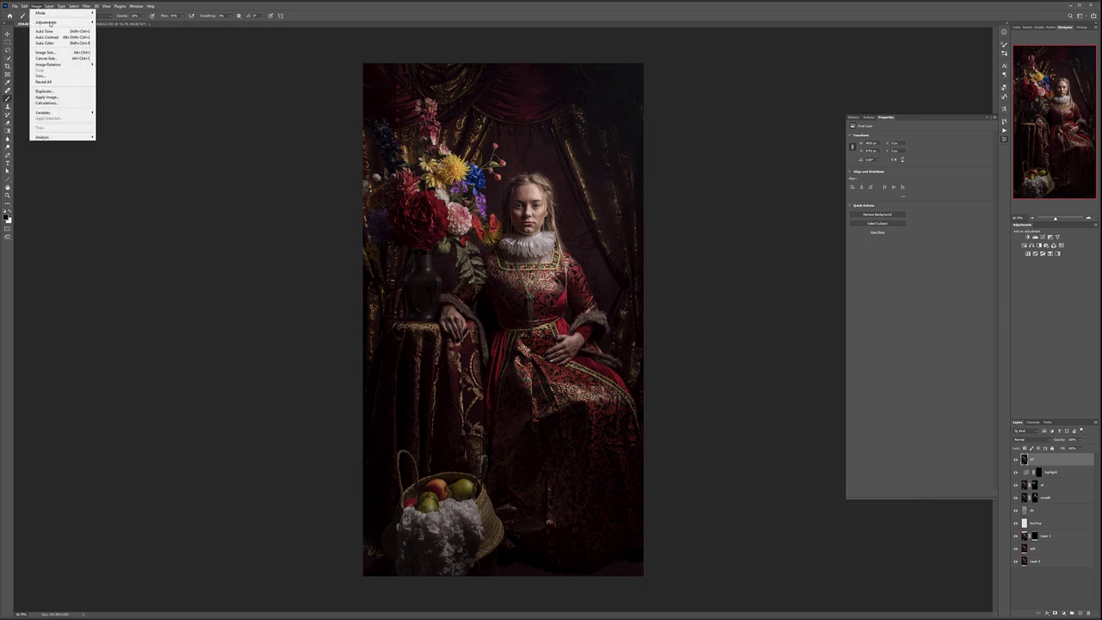
{"action": "mouse_move", "coordinate": [49, 22]}
{"action": "left_click", "coordinate": [120, 67]}
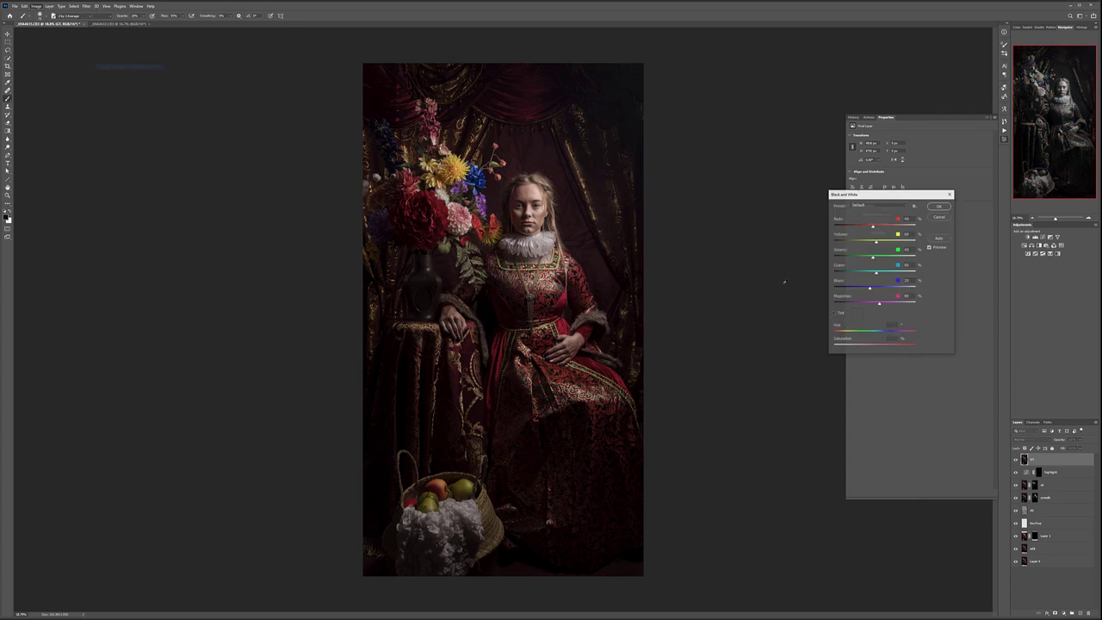
{"action": "left_click_drag", "start_coordinate": [888, 226], "coordinate": [889, 241]}
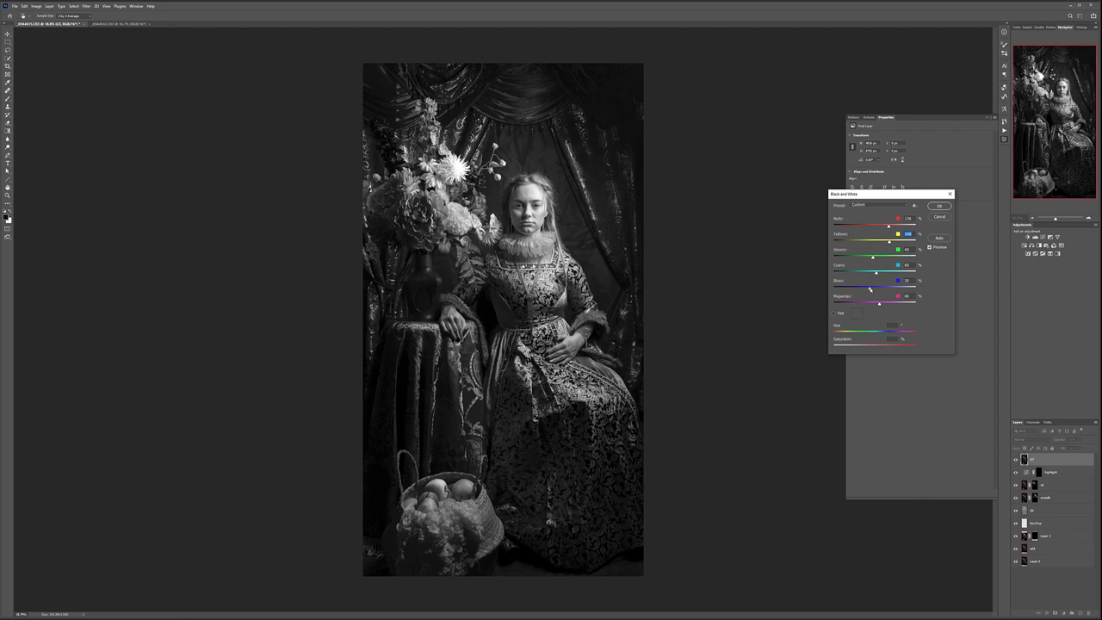
{"action": "left_click_drag", "start_coordinate": [882, 288], "coordinate": [881, 274]}
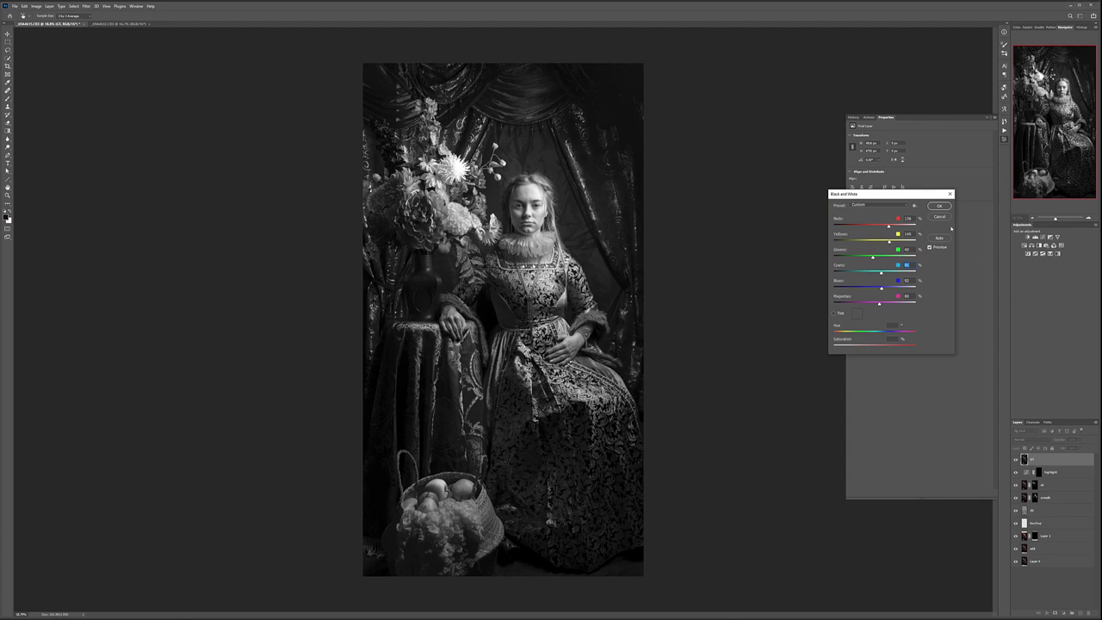
{"action": "left_click", "coordinate": [931, 206]}
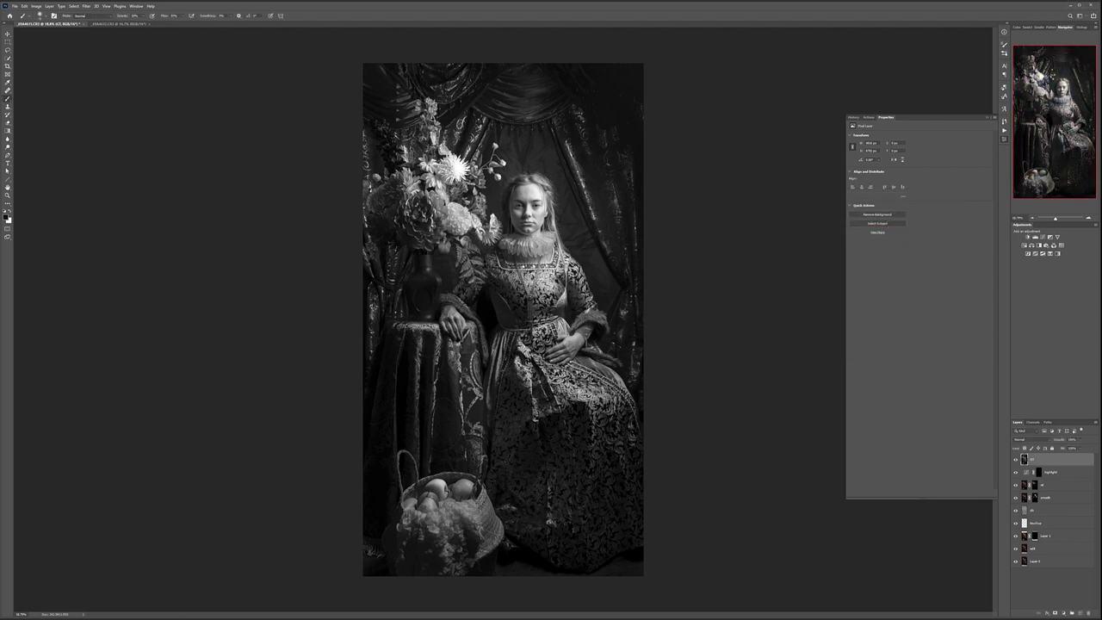
Apply Shadows/Highlights to the black-and-white layer with shadow and highlight amounts of 100% and both radii at 10 px.
{"action": "left_click", "coordinate": [40, 7]}
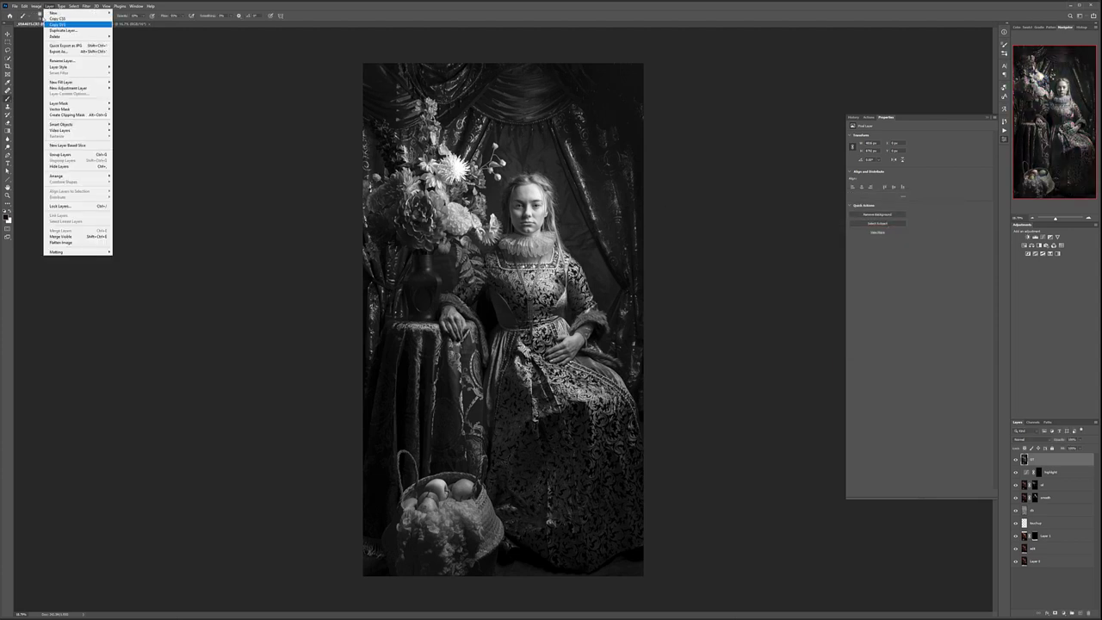
{"action": "mouse_move", "coordinate": [50, 24]}
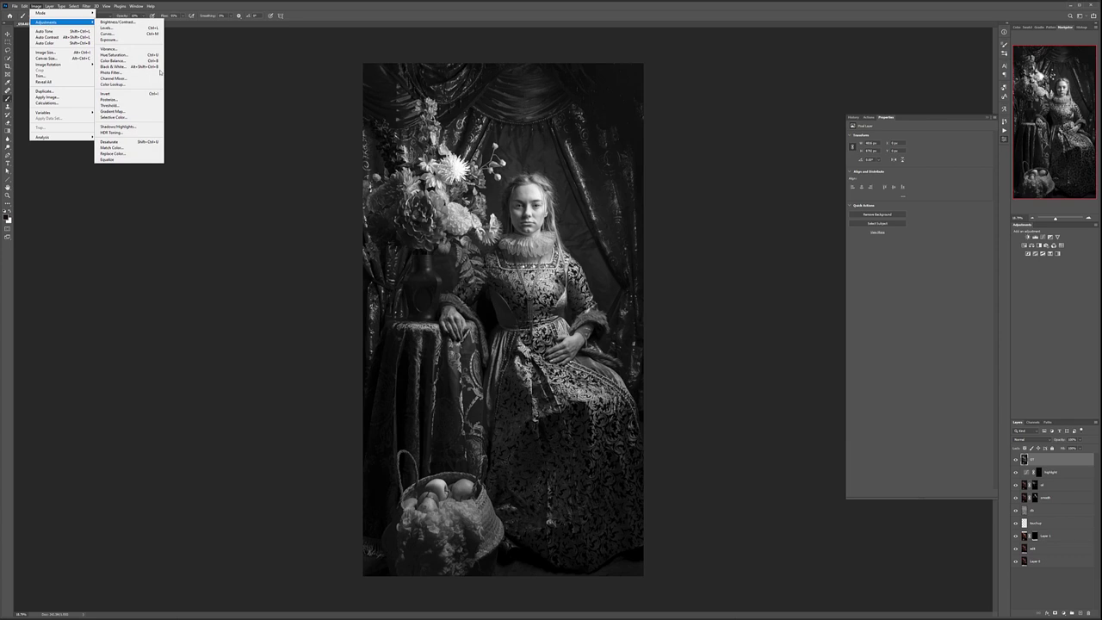
{"action": "left_click", "coordinate": [137, 127]}
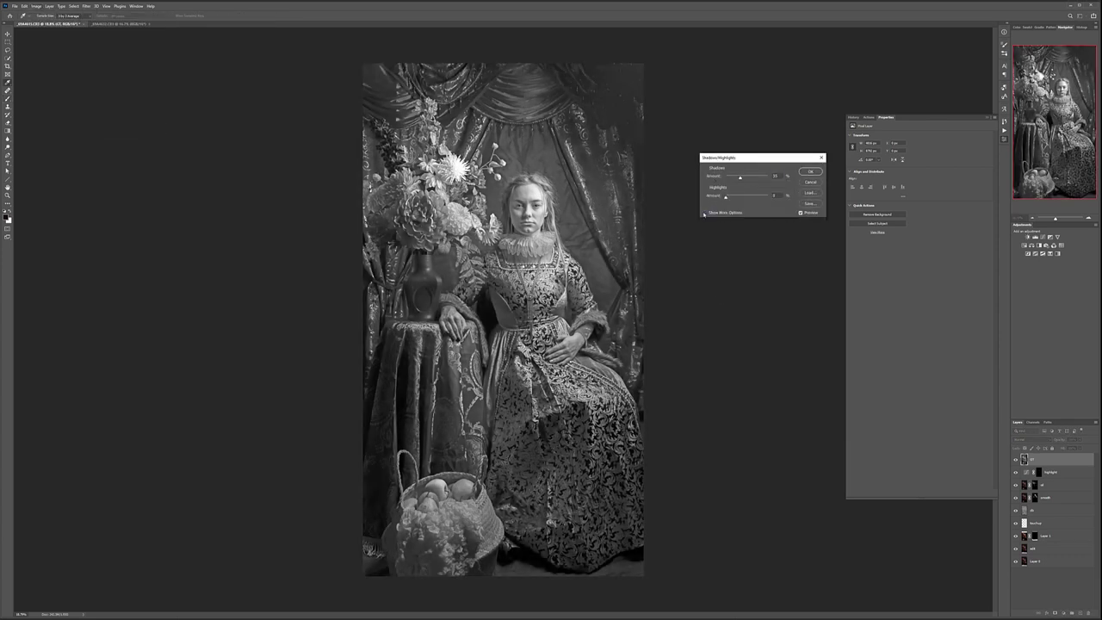
{"action": "left_click", "coordinate": [705, 214]}
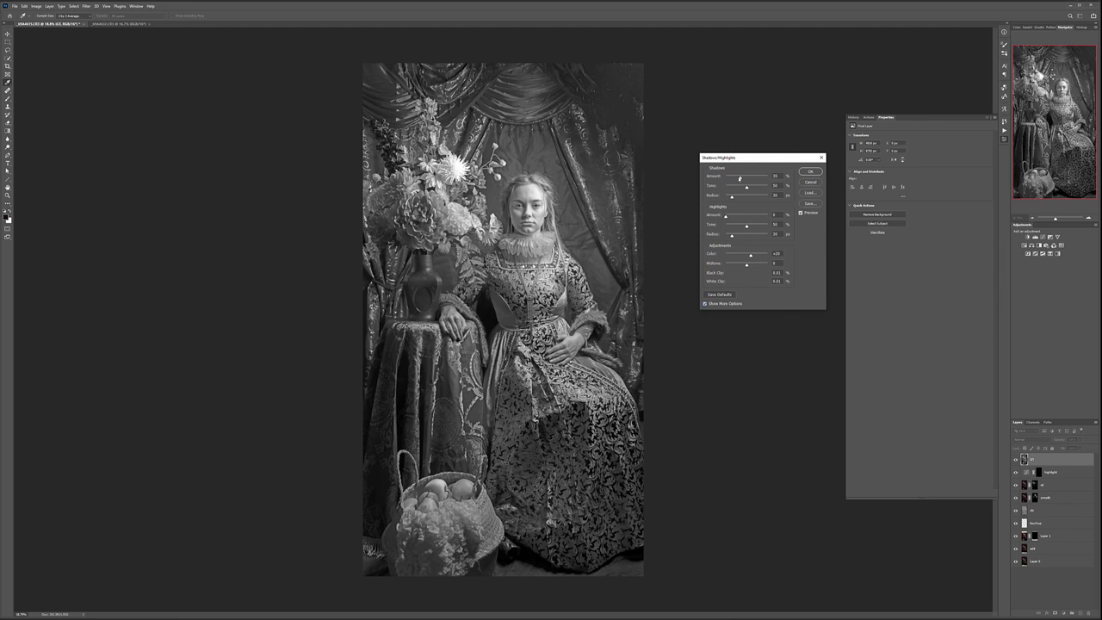
{"action": "left_click_drag", "start_coordinate": [795, 175], "coordinate": [798, 177]}
{"action": "left_click_drag", "start_coordinate": [760, 216], "coordinate": [809, 215]}
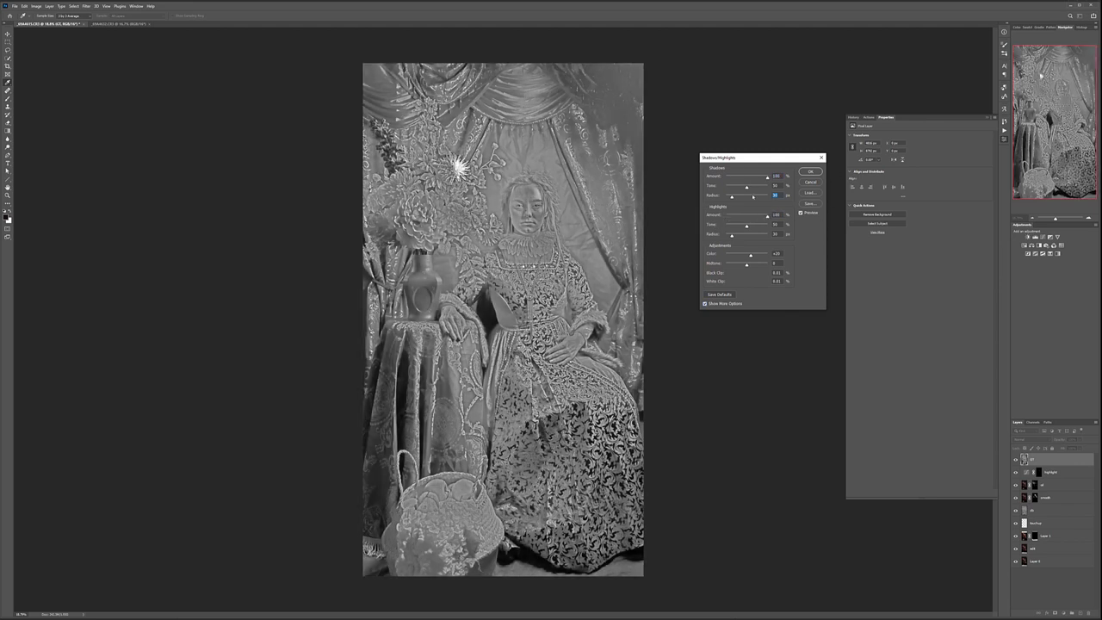
{"action": "key", "text": "shift+Down"}
{"action": "key", "text": "shift+Down"}
{"action": "key", "text": "shift+Up"}
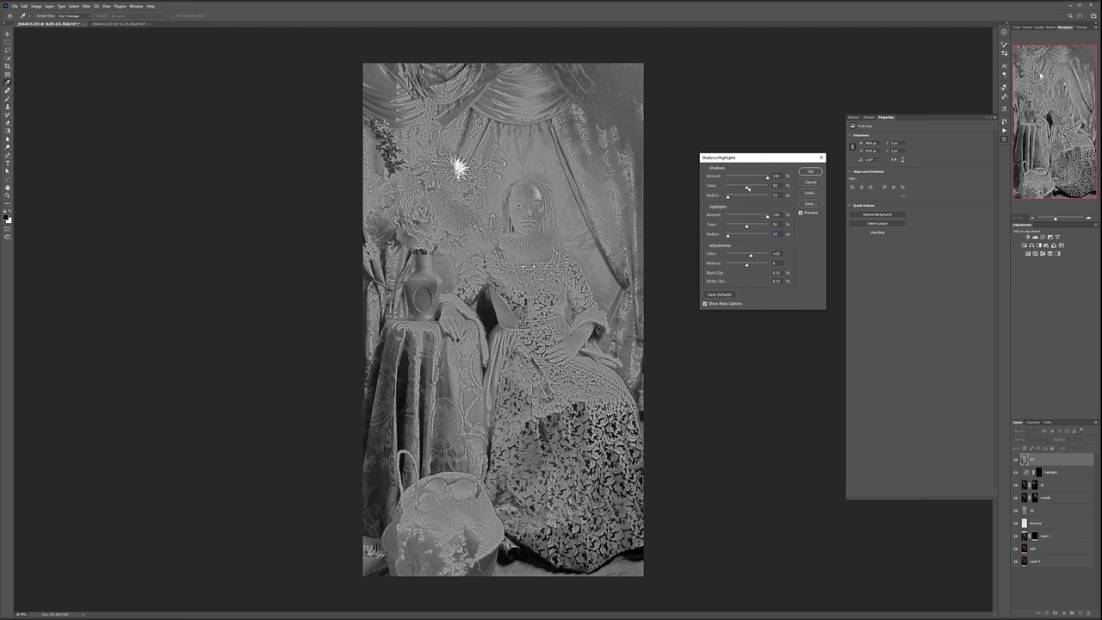
Set the Shadows/Highlights tone to 31% for shadows and 42% for highlights, and apply the adjustment.
{"action": "left_click_drag", "start_coordinate": [745, 188], "coordinate": [739, 185]}
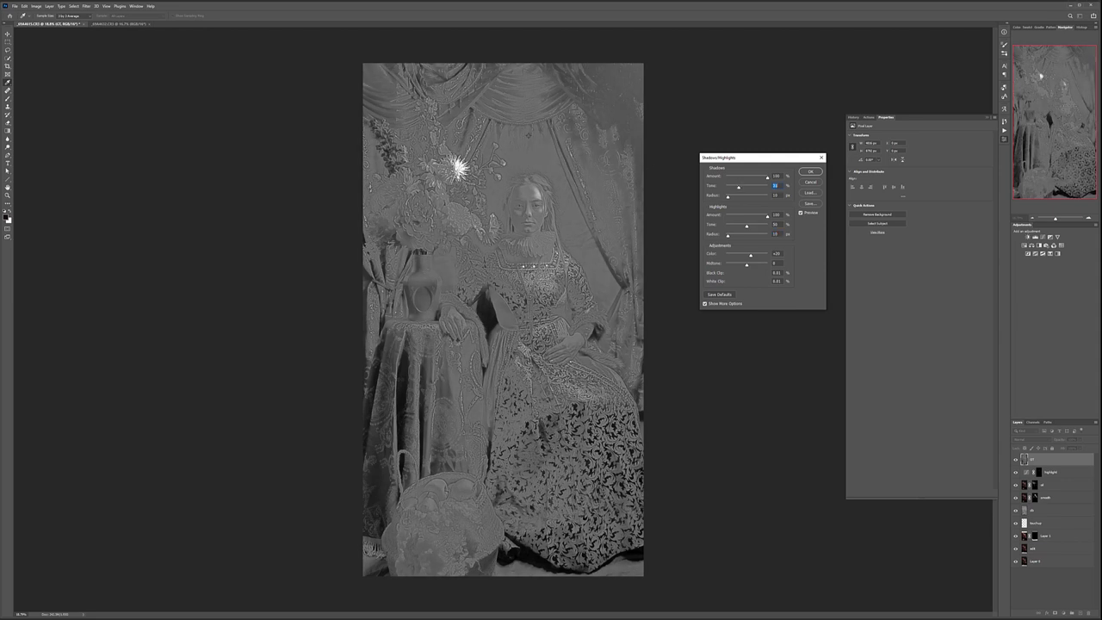
{"action": "left_click_drag", "start_coordinate": [748, 227], "coordinate": [743, 227]}
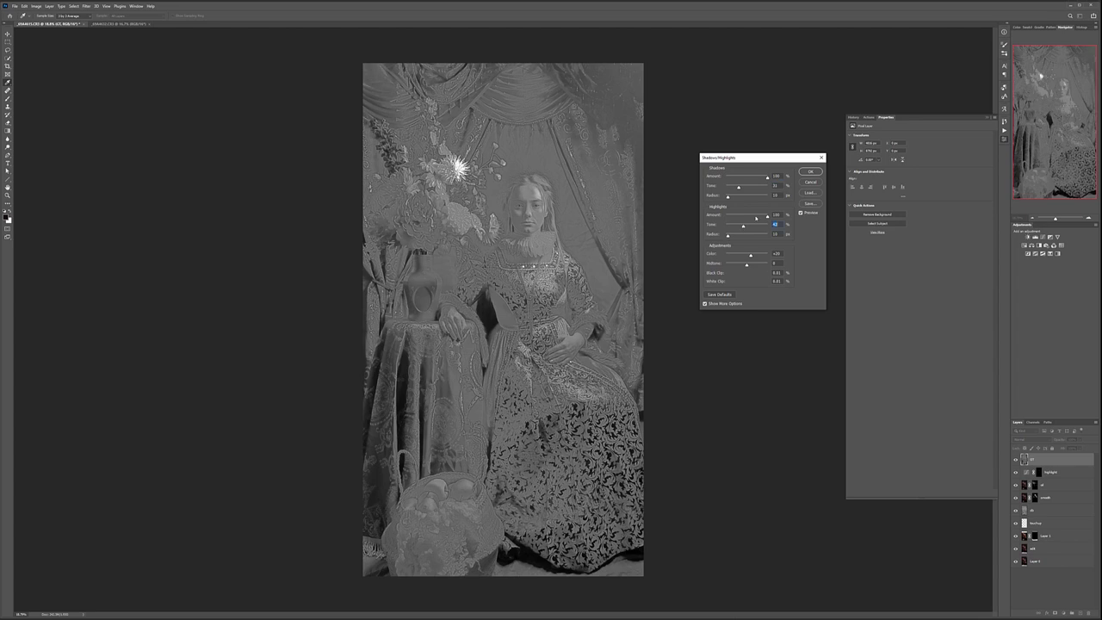
{"action": "left_click", "coordinate": [808, 171]}
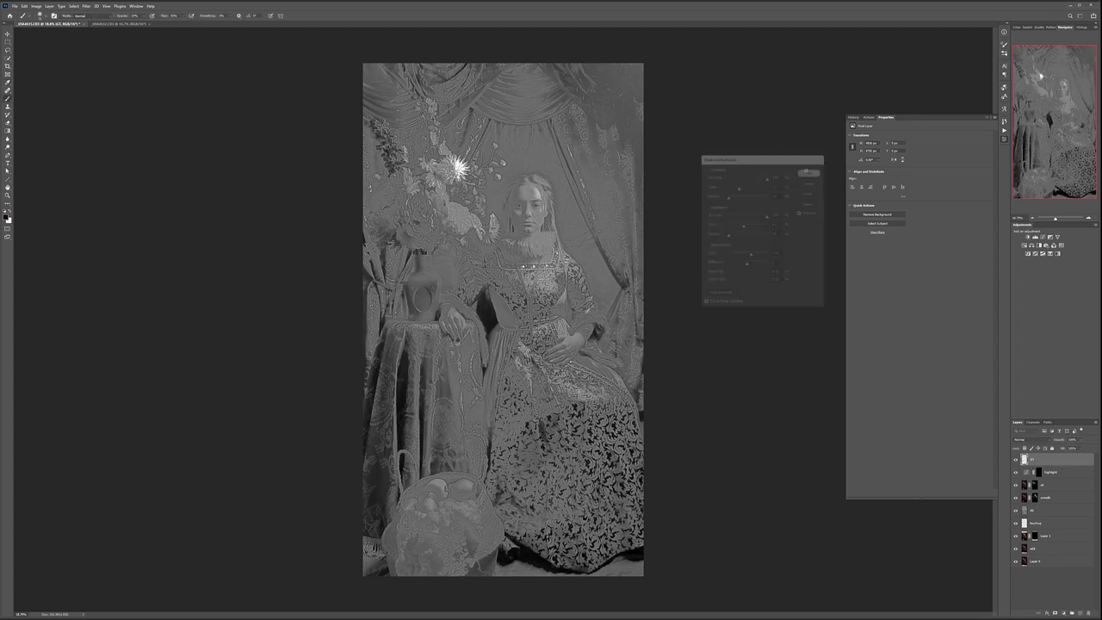
Sharpen the gray detail layer with an Unsharp Mask, lowering its amount.
{"action": "left_click", "coordinate": [87, 6]}
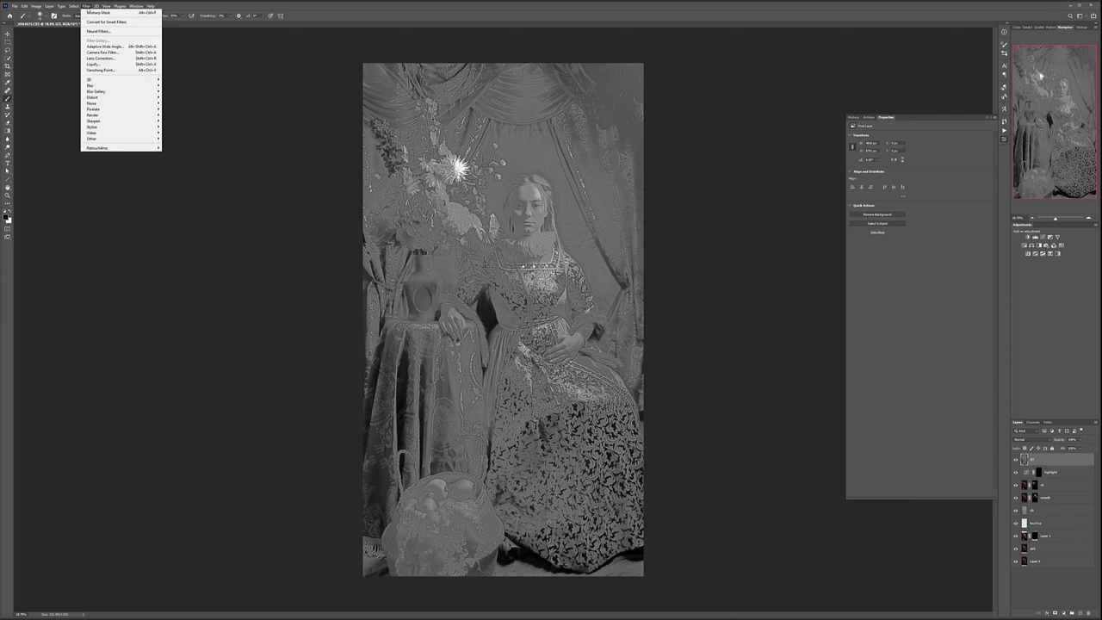
{"action": "mouse_move", "coordinate": [126, 117]}
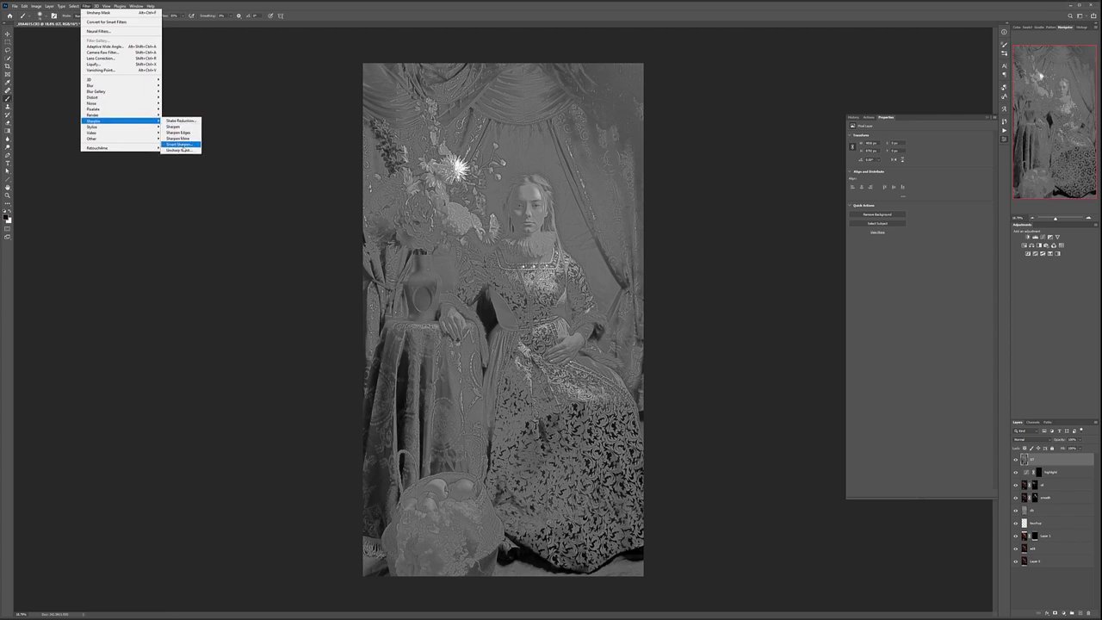
{"action": "left_click", "coordinate": [176, 150]}
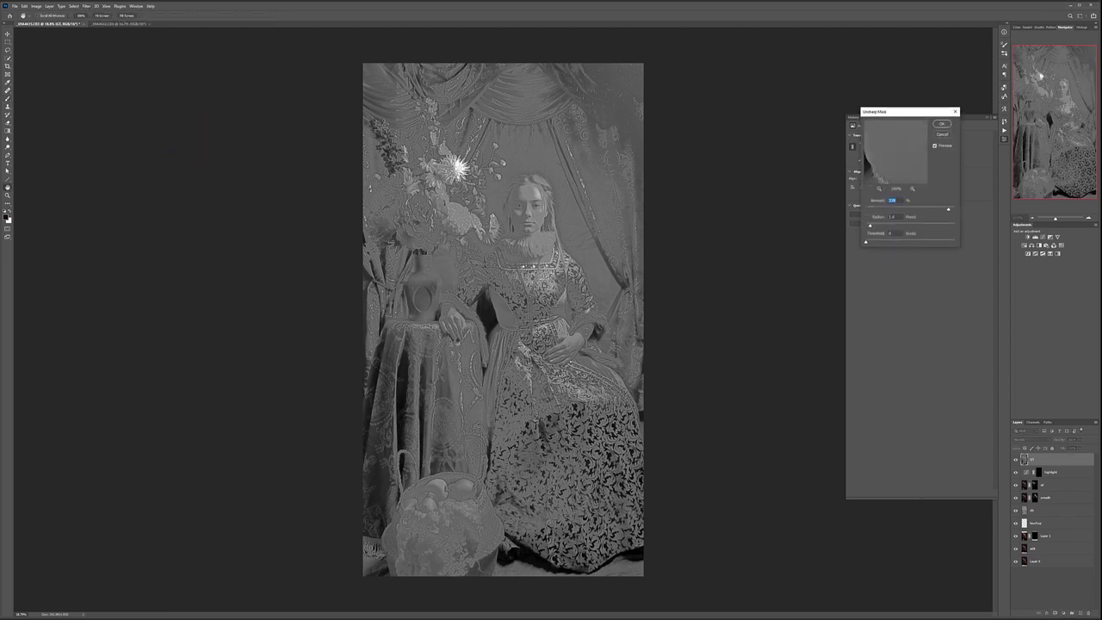
{"action": "left_click_drag", "start_coordinate": [903, 210], "coordinate": [898, 210]}
{"action": "left_click", "coordinate": [942, 125]}
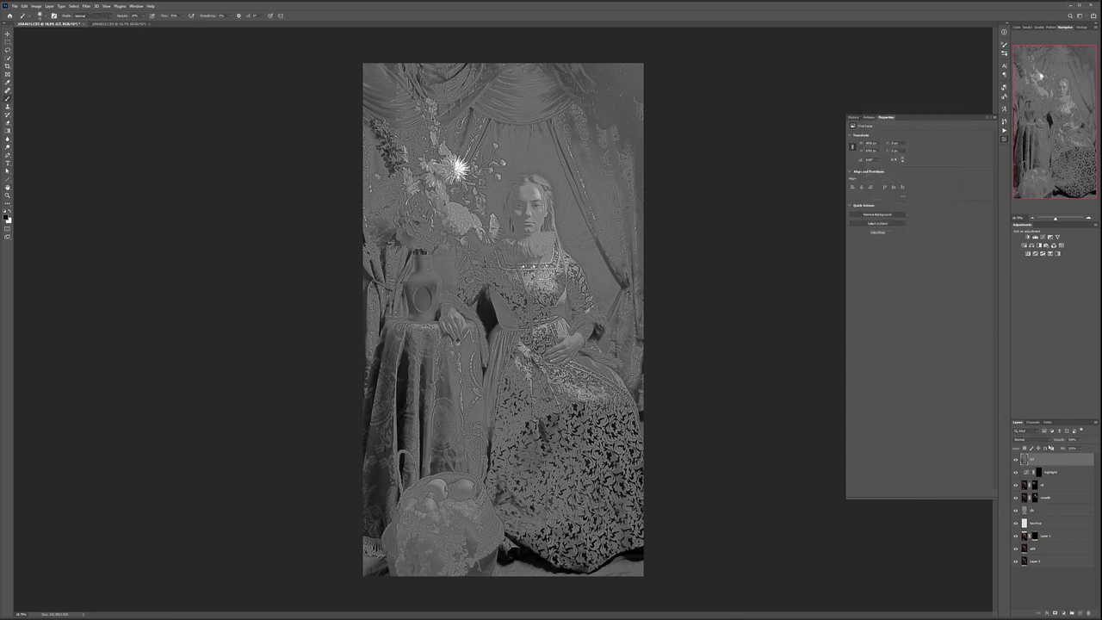
Set the gray detail layer's blend mode to Soft Light and switch to the Move tool.
{"action": "left_click", "coordinate": [1047, 438]}
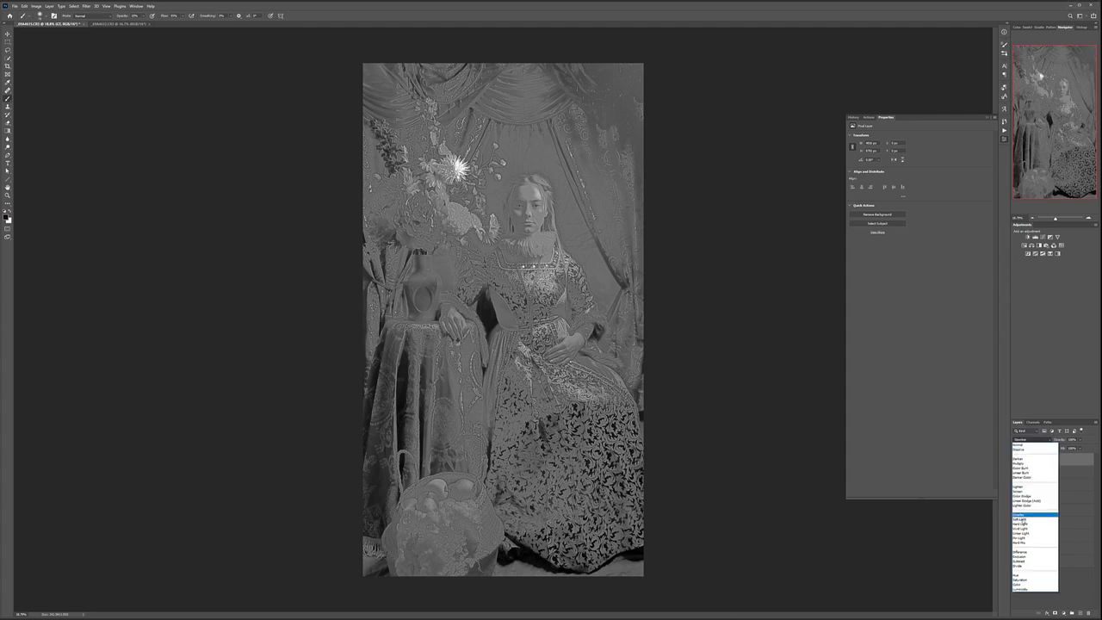
{"action": "left_click", "coordinate": [1024, 519]}
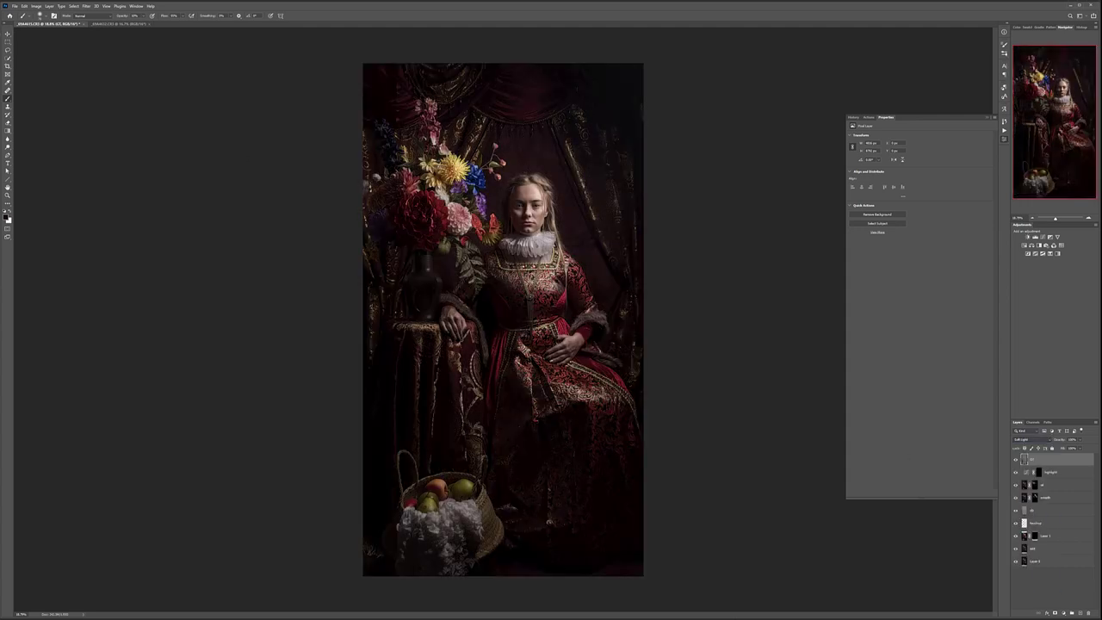
{"action": "key", "text": "v"}
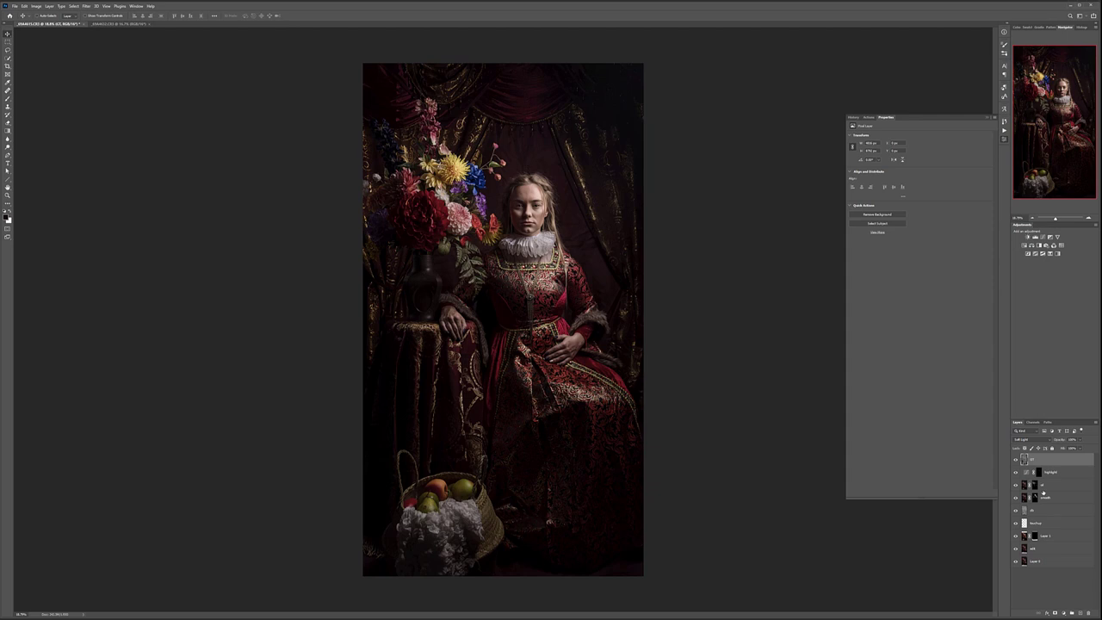
Compare the portrait and a close view of the dress with the Soft Light detail layer on and off.
{"action": "left_click", "coordinate": [1016, 459]}
{"action": "left_click", "coordinate": [1016, 459]}
{"action": "left_click", "coordinate": [1015, 459]}
{"action": "left_click", "coordinate": [1016, 459]}
{"action": "left_click", "coordinate": [1015, 459]}
{"action": "left_click", "coordinate": [1016, 460]}
{"action": "scroll", "coordinate": [545, 293], "scroll_direction": "up", "scroll_amount": 8}
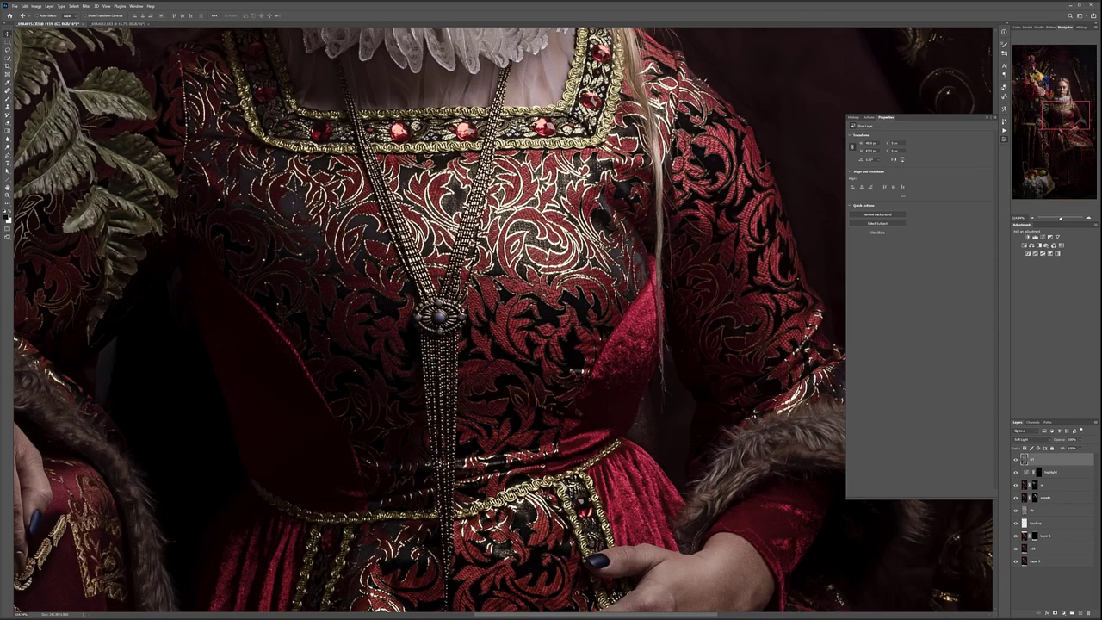
{"action": "scroll", "coordinate": [482, 395], "scroll_direction": "up", "scroll_amount": 2}
{"action": "left_click_drag", "start_coordinate": [482, 395], "coordinate": [497, 291]}
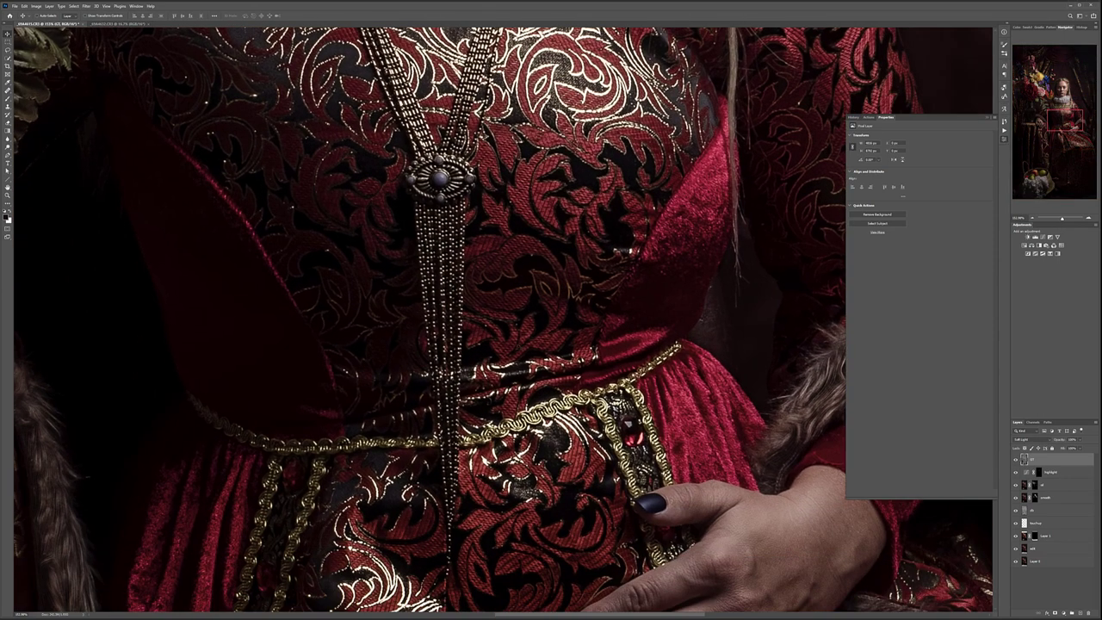
{"action": "left_click", "coordinate": [1015, 460]}
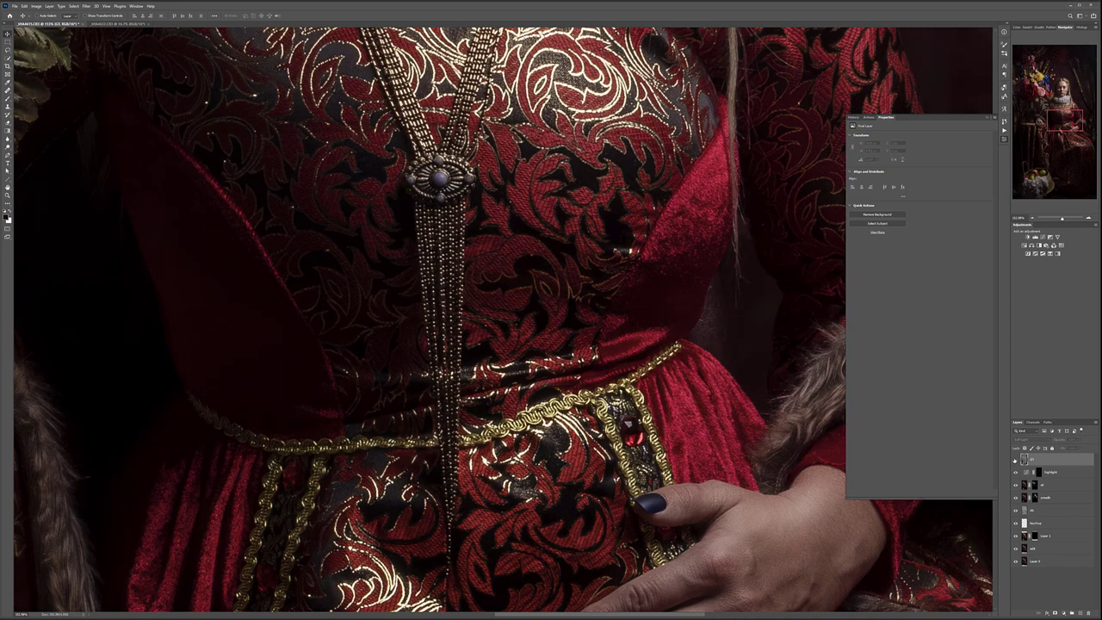
{"action": "left_click", "coordinate": [1014, 460]}
Lower the opacity of the Soft Light detail layer while viewing the whole portrait.
{"action": "key", "text": "ctrl+0"}
{"action": "key", "text": "ctrl+minus"}
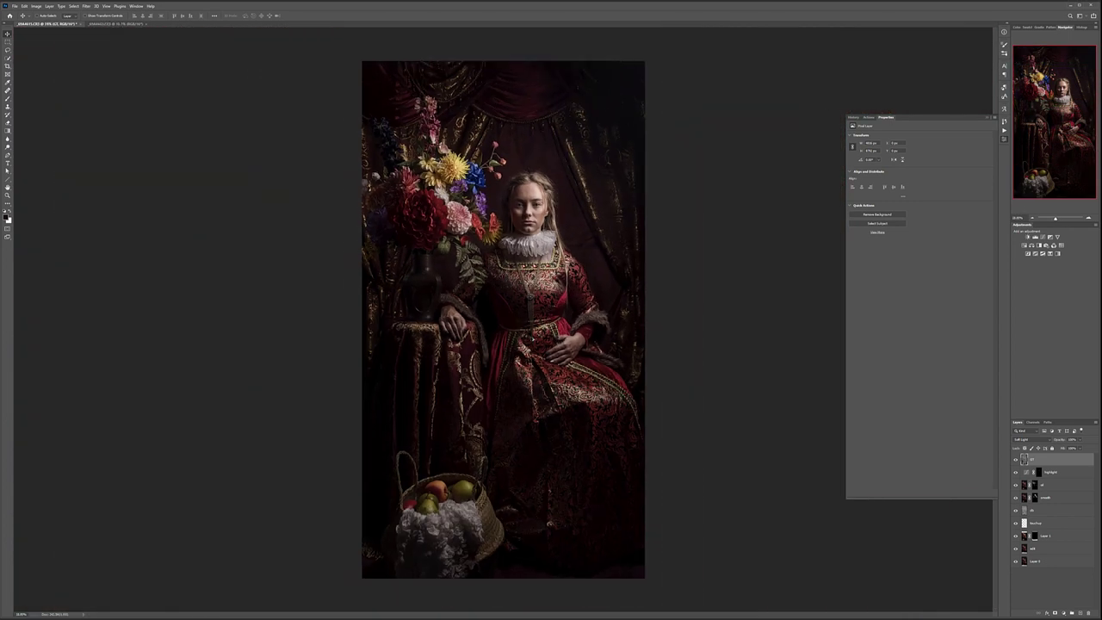
{"action": "left_click", "coordinate": [1080, 440]}
{"action": "left_click_drag", "start_coordinate": [1053, 448], "coordinate": [1064, 448]}
{"action": "left_click", "coordinate": [1079, 460]}
Add a Selective Color adjustment layer and slightly lower Black in its Blacks range, fine-tuning Cyan, Magenta and Yellow.
{"action": "left_click", "coordinate": [1064, 612]}
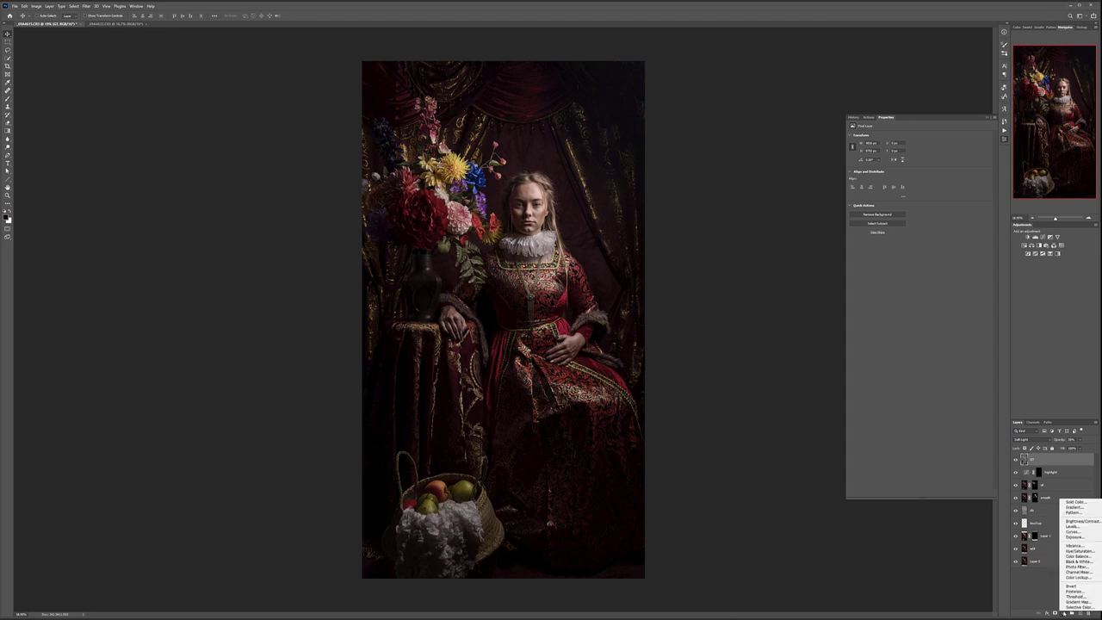
{"action": "left_click", "coordinate": [1069, 608]}
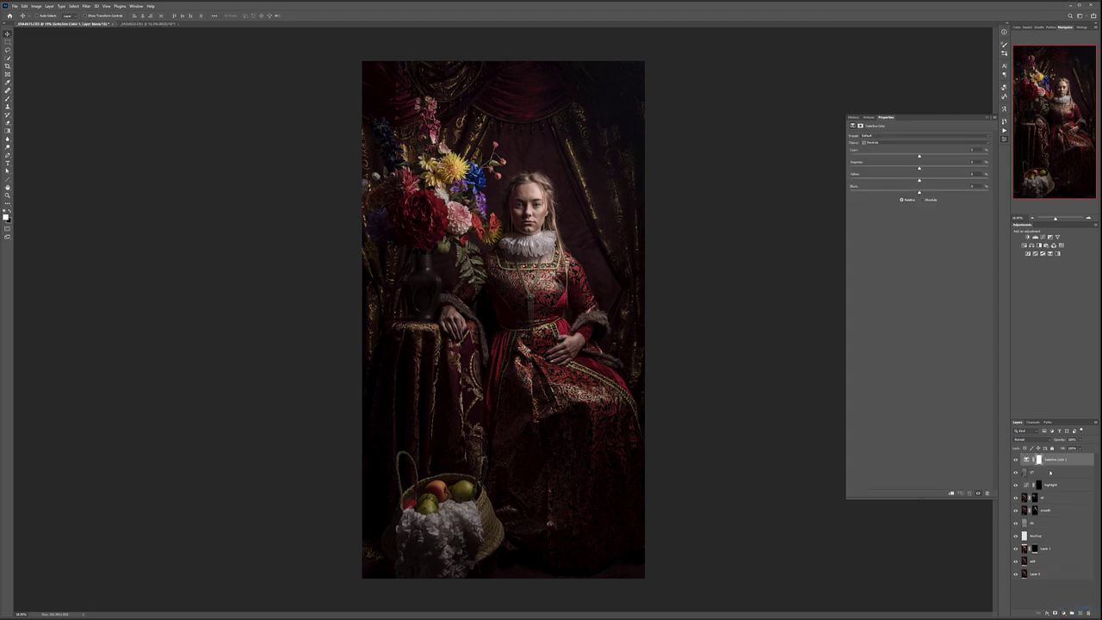
{"action": "left_click", "coordinate": [902, 143]}
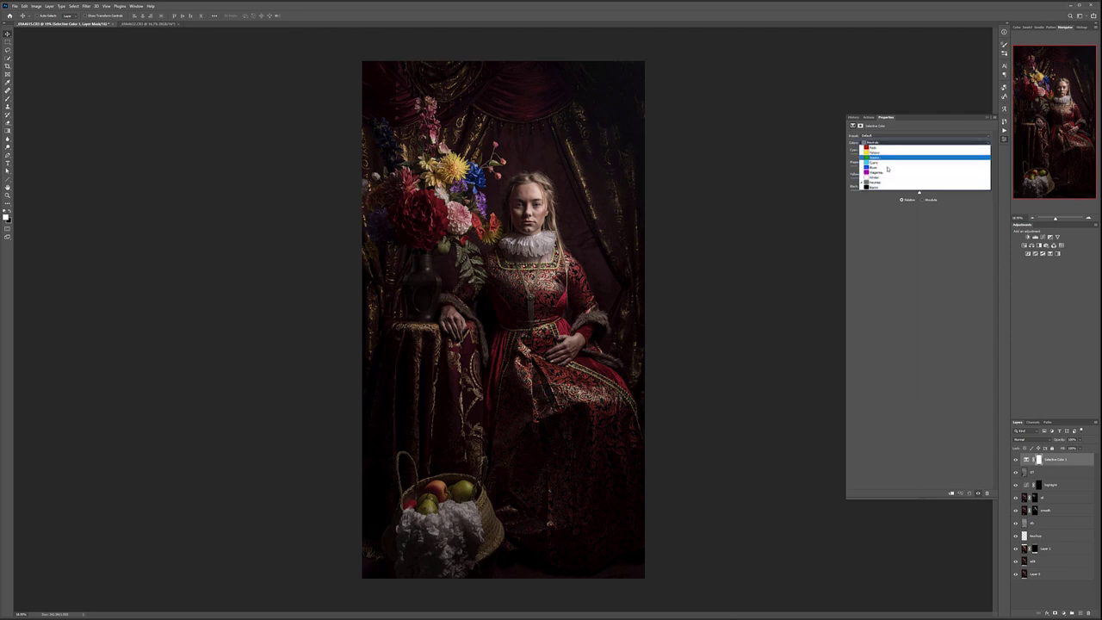
{"action": "left_click", "coordinate": [919, 190]}
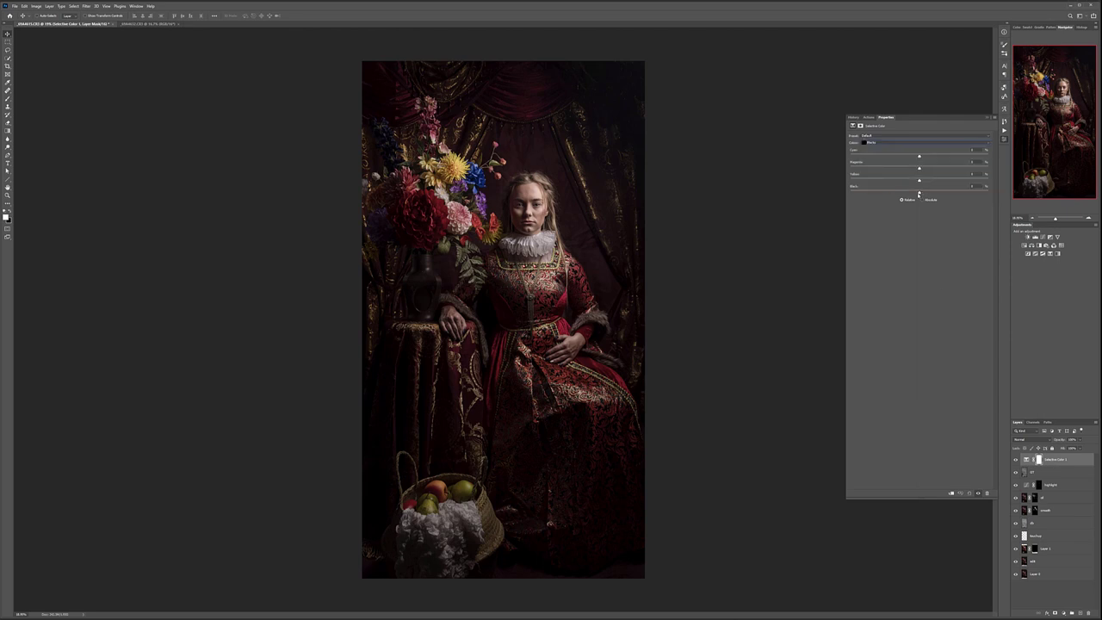
{"action": "mouse_move", "coordinate": [918, 193]}
{"action": "left_mouse_down"}
{"action": "mouse_move", "coordinate": [938, 194]}
{"action": "mouse_move", "coordinate": [852, 193]}
{"action": "mouse_move", "coordinate": [934, 194]}
{"action": "mouse_move", "coordinate": [899, 193]}
{"action": "mouse_move", "coordinate": [917, 193]}
{"action": "left_mouse_up"}
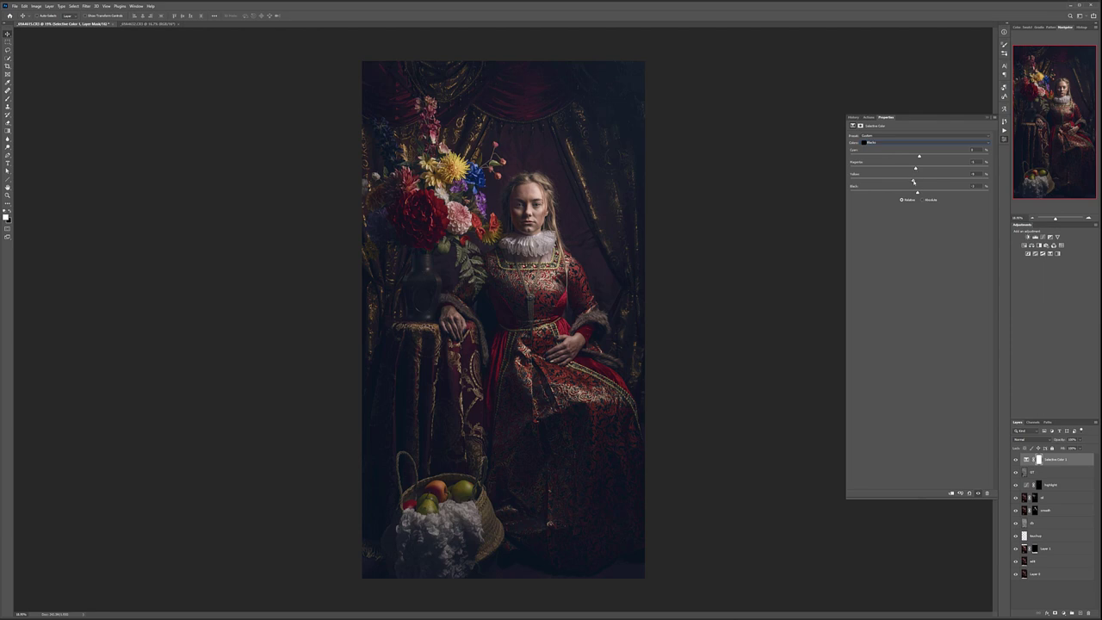
{"action": "left_click_drag", "start_coordinate": [849, 180], "coordinate": [915, 182]}
{"action": "mouse_move", "coordinate": [918, 157]}
{"action": "left_mouse_down"}
{"action": "mouse_move", "coordinate": [963, 158]}
{"action": "mouse_move", "coordinate": [852, 158]}
{"action": "mouse_move", "coordinate": [920, 161]}
{"action": "left_mouse_up"}
In the Neutrals range, slightly raise Yellow and Black, lower Magenta a touch and fine-tune Cyan.
{"action": "left_click", "coordinate": [901, 143]}
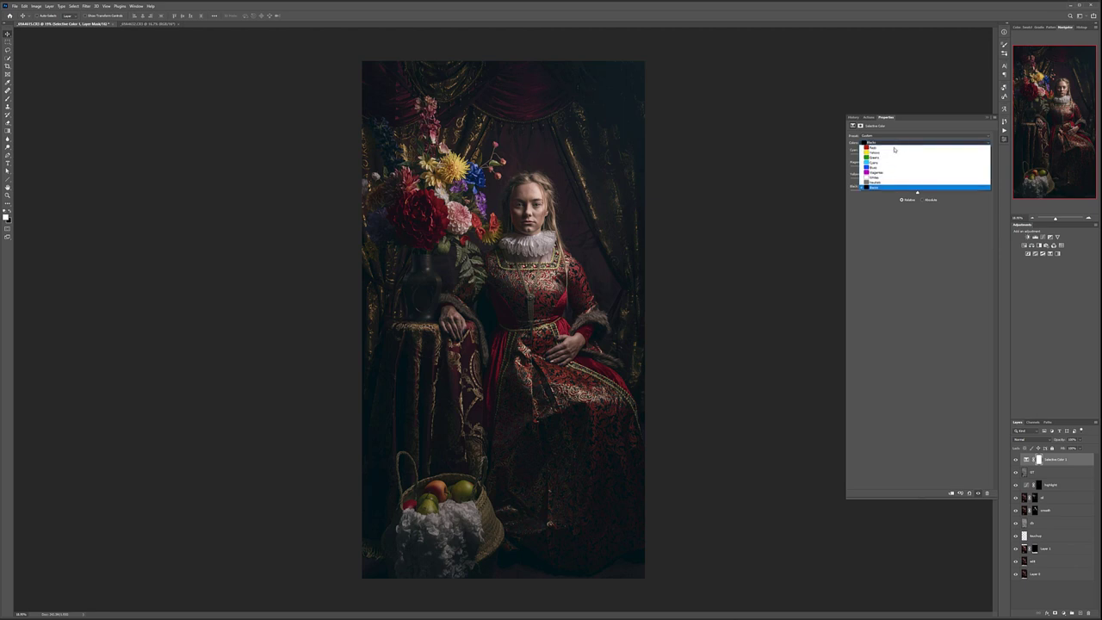
{"action": "left_click", "coordinate": [881, 183]}
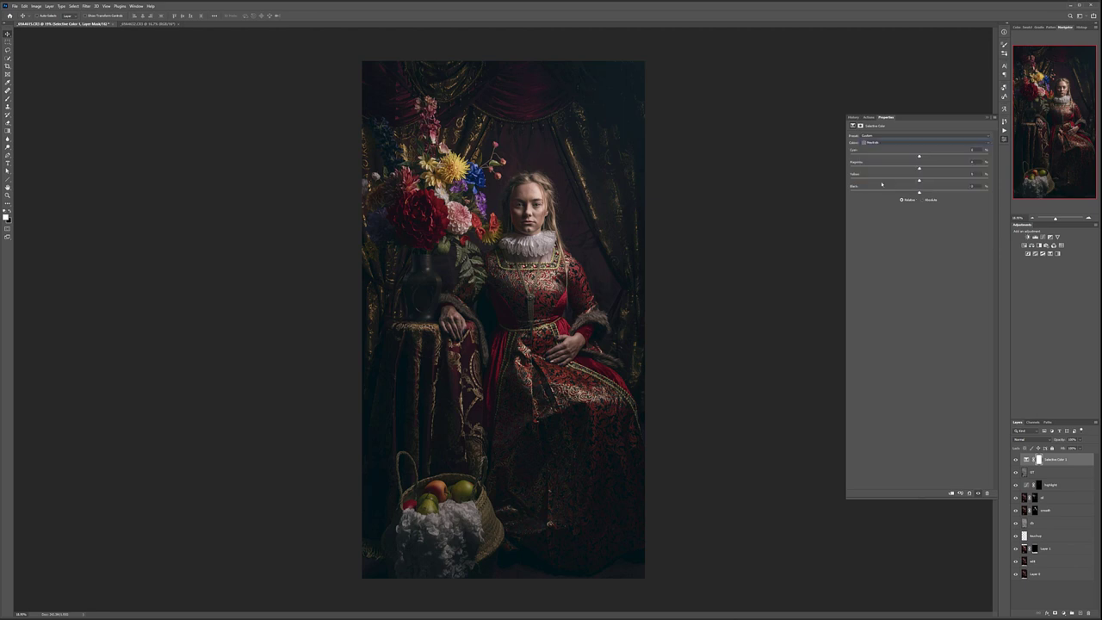
{"action": "mouse_move", "coordinate": [919, 193]}
{"action": "left_mouse_down"}
{"action": "mouse_move", "coordinate": [955, 191]}
{"action": "mouse_move", "coordinate": [849, 195]}
{"action": "mouse_move", "coordinate": [919, 193]}
{"action": "left_mouse_up"}
{"action": "left_click_drag", "start_coordinate": [921, 198], "coordinate": [919, 197]}
{"action": "mouse_move", "coordinate": [919, 182]}
{"action": "left_mouse_down"}
{"action": "mouse_move", "coordinate": [931, 180]}
{"action": "mouse_move", "coordinate": [911, 179]}
{"action": "left_mouse_up"}
{"action": "left_click_drag", "start_coordinate": [918, 156], "coordinate": [941, 157]}
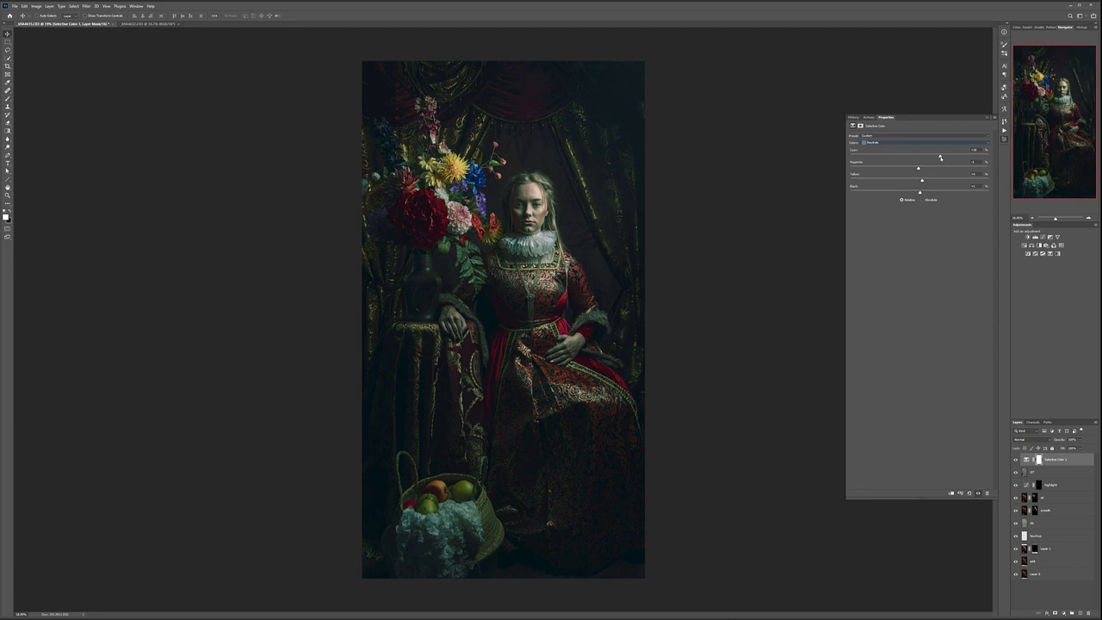
{"action": "left_click_drag", "start_coordinate": [935, 157], "coordinate": [921, 157]}
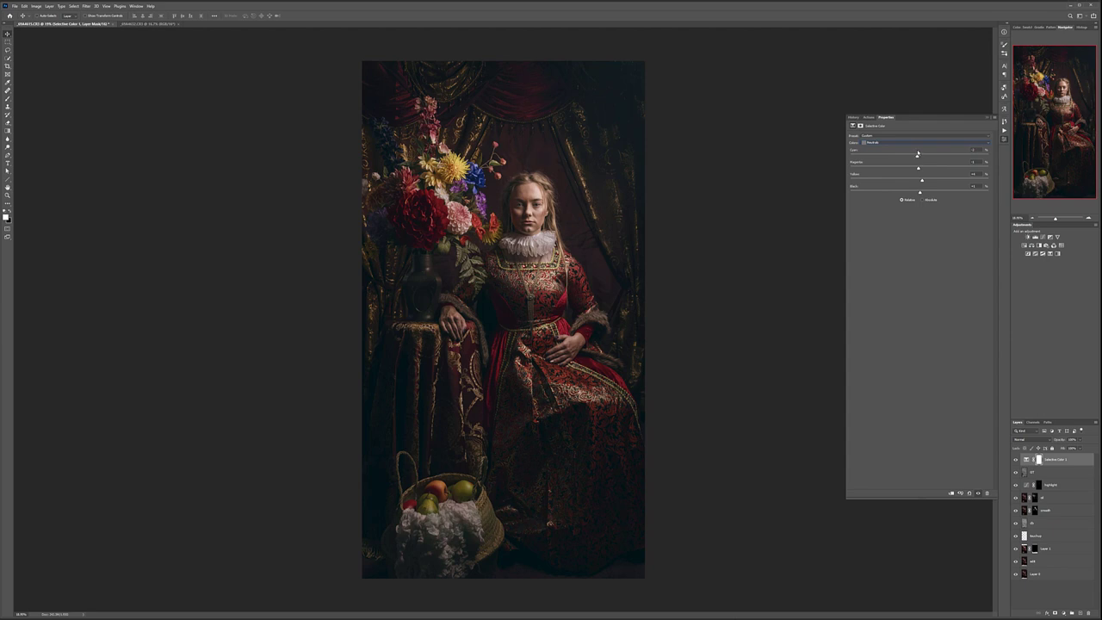
In the Whites range, slightly lower Cyan, Magenta and Yellow and raise Black a touch.
{"action": "left_click", "coordinate": [901, 144]}
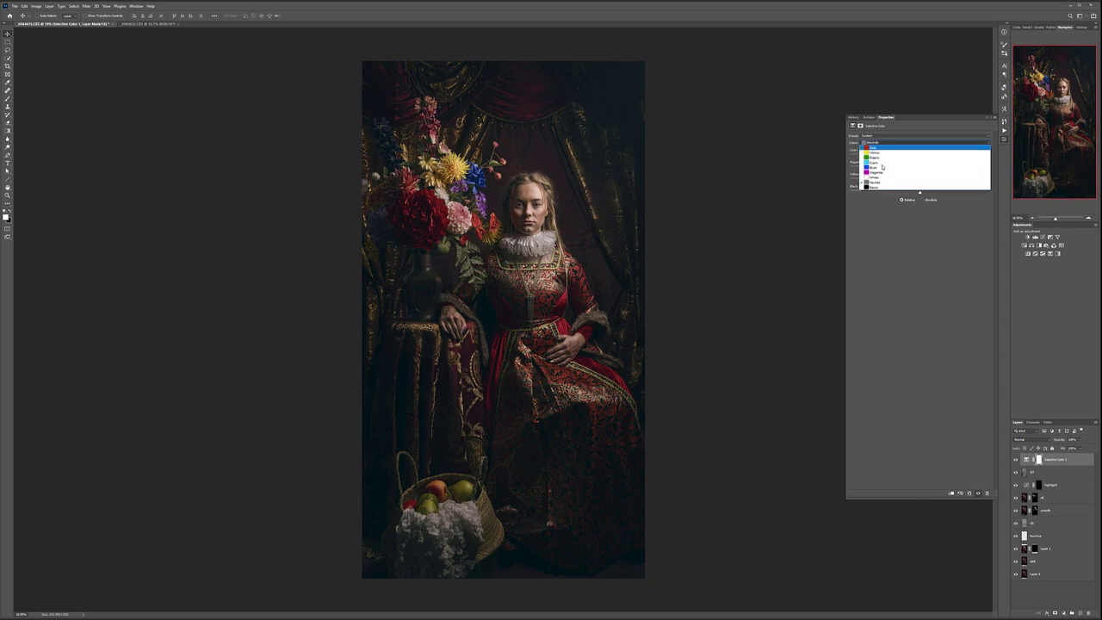
{"action": "left_click", "coordinate": [884, 177]}
{"action": "mouse_move", "coordinate": [918, 194]}
{"action": "left_mouse_down"}
{"action": "mouse_move", "coordinate": [877, 192]}
{"action": "mouse_move", "coordinate": [949, 196]}
{"action": "mouse_move", "coordinate": [906, 199]}
{"action": "mouse_move", "coordinate": [920, 196]}
{"action": "left_mouse_up"}
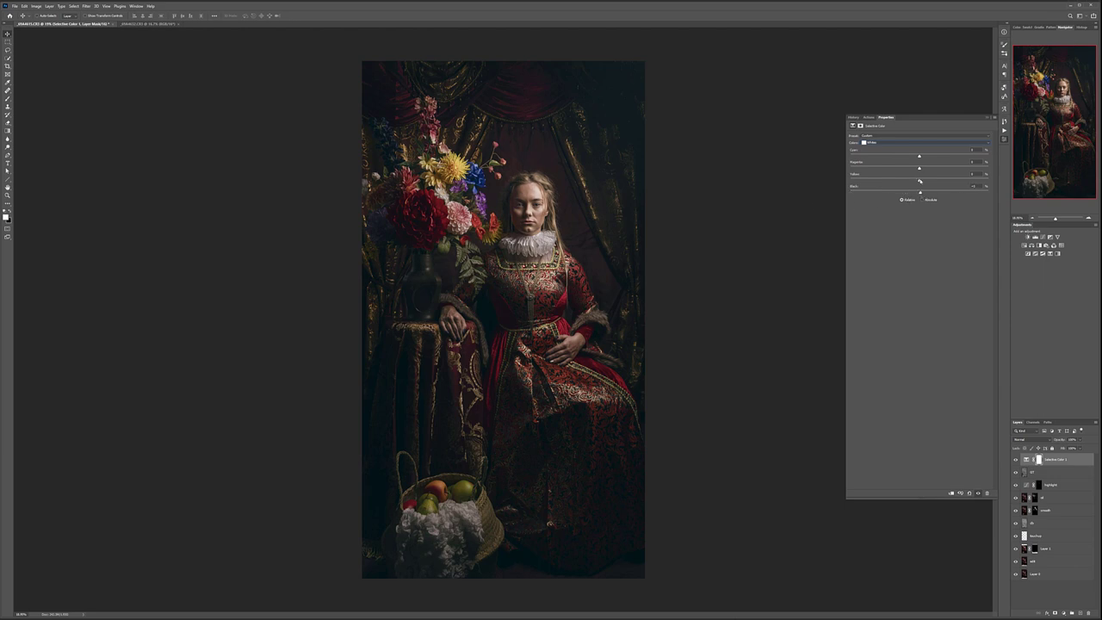
{"action": "left_click_drag", "start_coordinate": [919, 181], "coordinate": [916, 181]}
{"action": "left_click_drag", "start_coordinate": [918, 158], "coordinate": [915, 158]}
Compare the portrait with the Selective Color adjustment on and off.
{"action": "left_click", "coordinate": [1014, 459]}
{"action": "left_click", "coordinate": [1014, 458]}
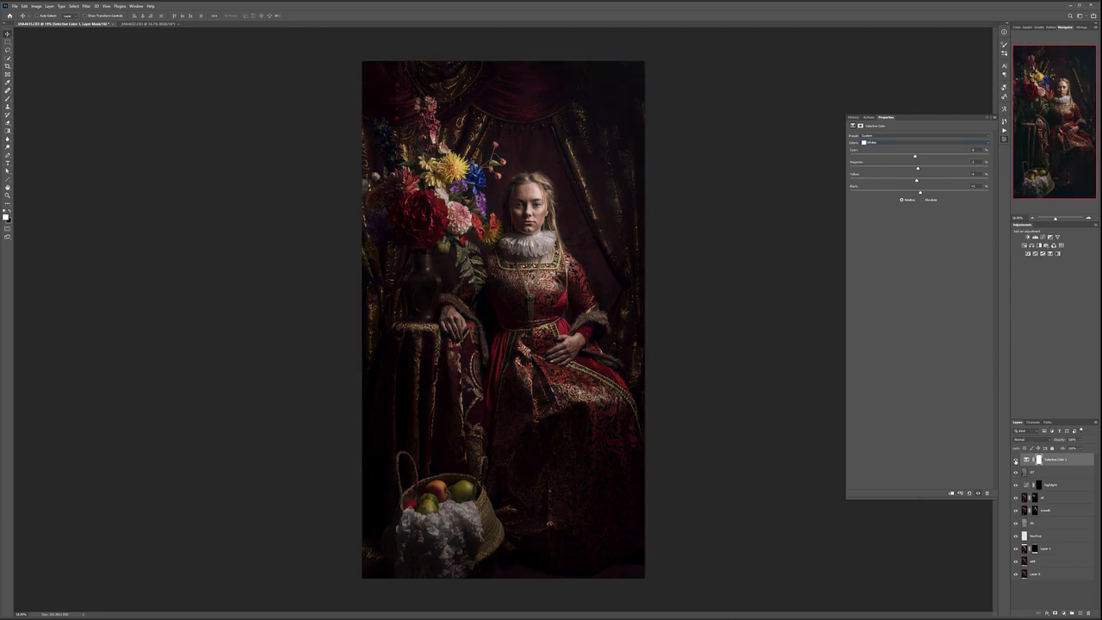
{"action": "left_click", "coordinate": [1014, 459]}
{"action": "left_click", "coordinate": [1014, 459]}
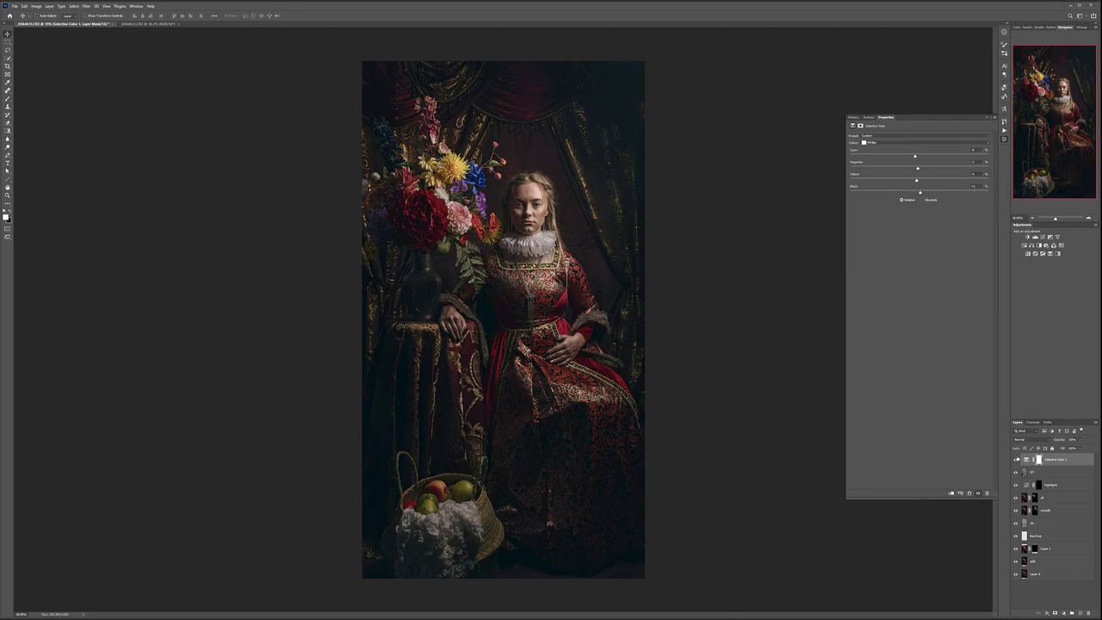
In the Reds range, raise Black slightly and fine-tune Cyan and Yellow.
{"action": "left_click", "coordinate": [898, 143]}
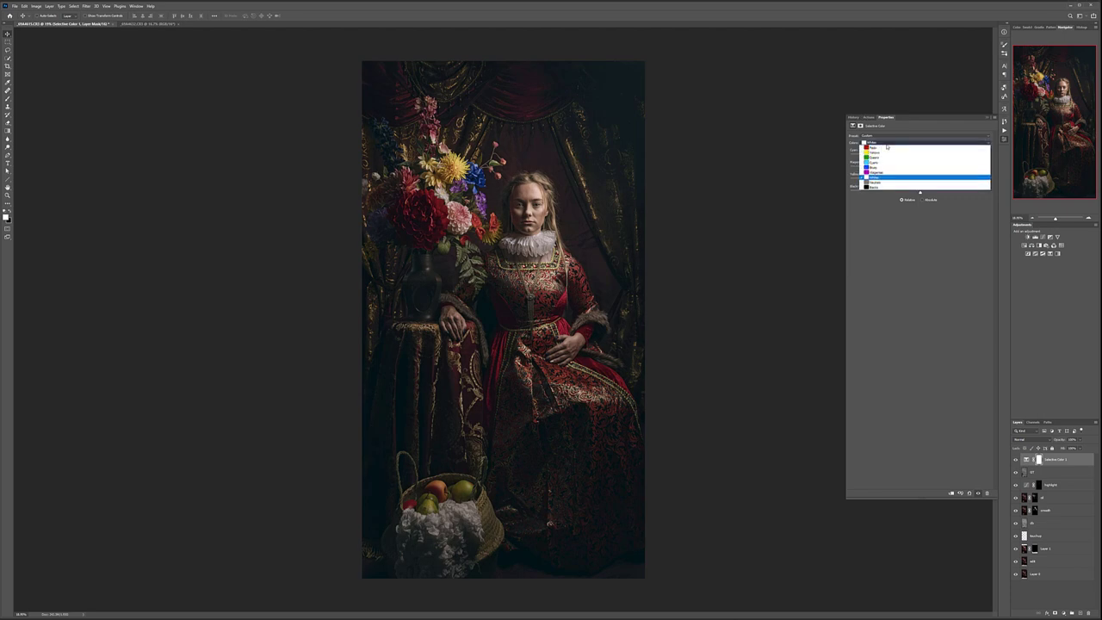
{"action": "left_click", "coordinate": [882, 143]}
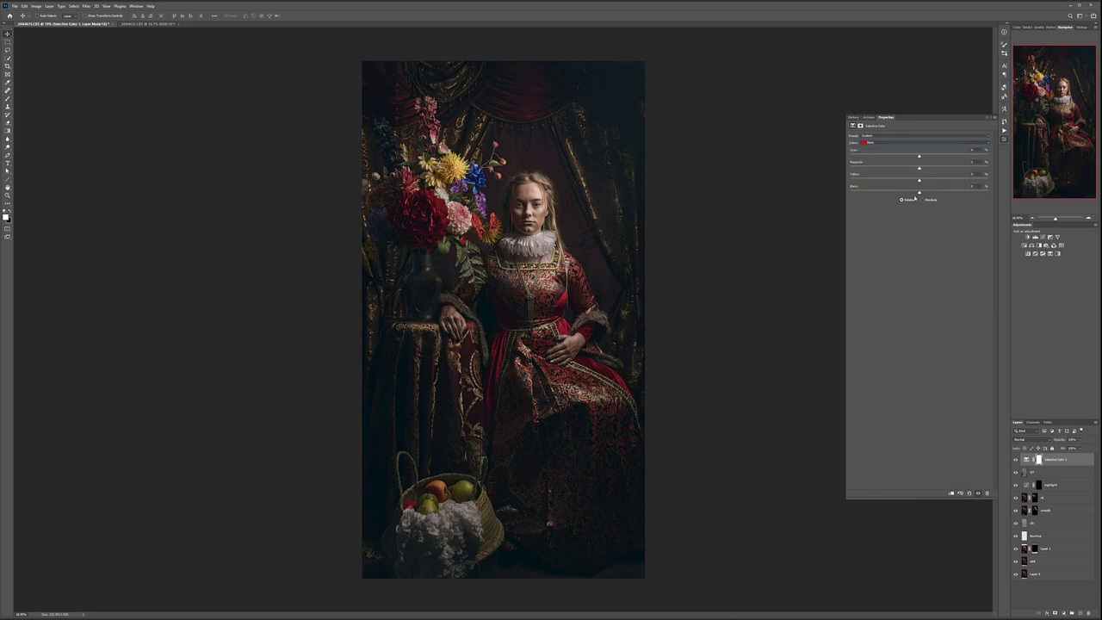
{"action": "left_click_drag", "start_coordinate": [919, 194], "coordinate": [860, 195]}
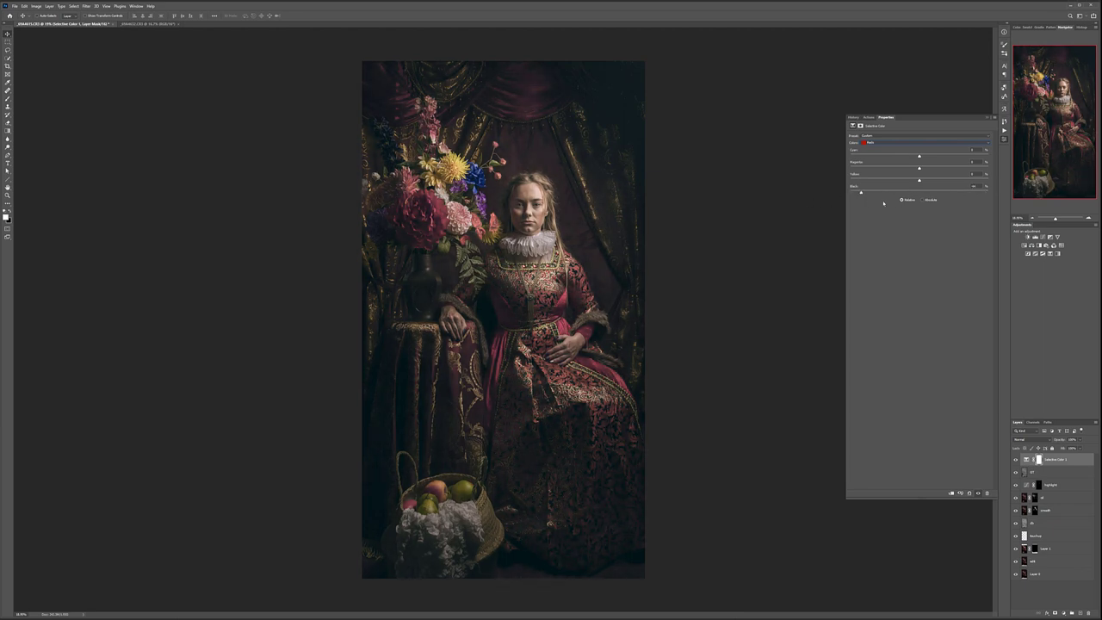
{"action": "left_click", "coordinate": [926, 192]}
{"action": "left_click_drag", "start_coordinate": [914, 192], "coordinate": [922, 194]}
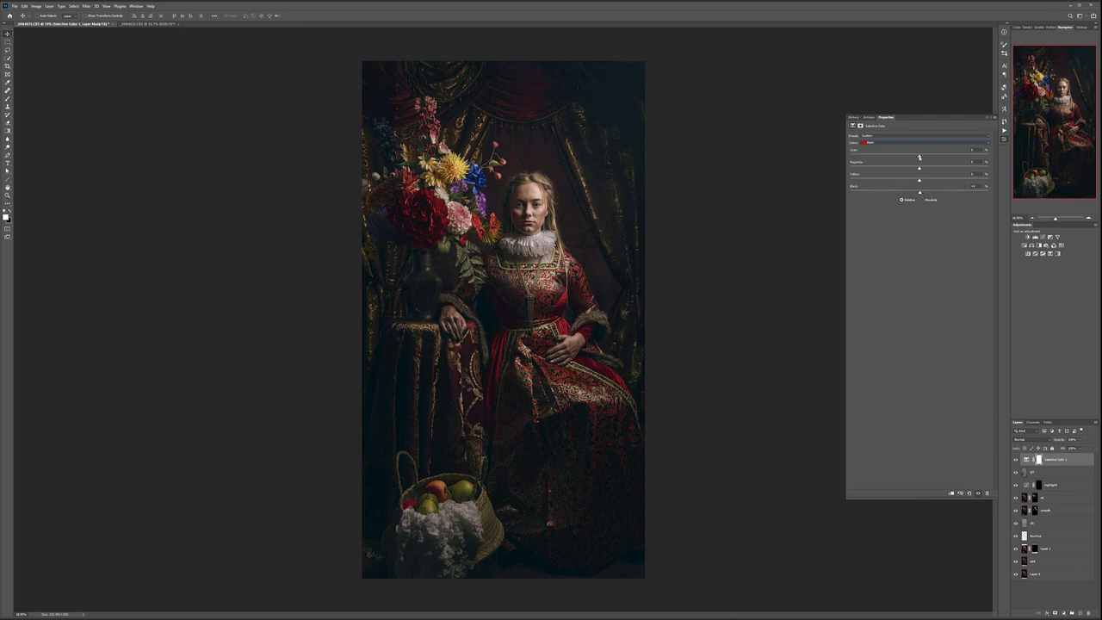
{"action": "left_click_drag", "start_coordinate": [904, 156], "coordinate": [918, 157]}
{"action": "left_click_drag", "start_coordinate": [918, 183], "coordinate": [920, 182]}
Raise Black in the Yellows range and fine-tune Black in the Greens range.
{"action": "left_click", "coordinate": [886, 143]}
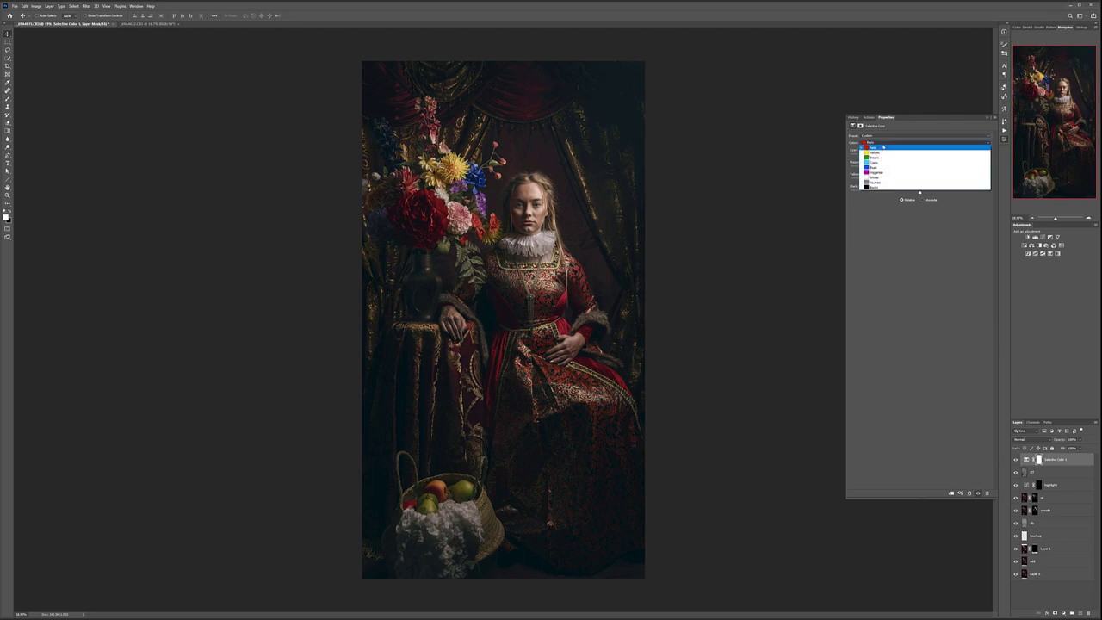
{"action": "left_click", "coordinate": [876, 153]}
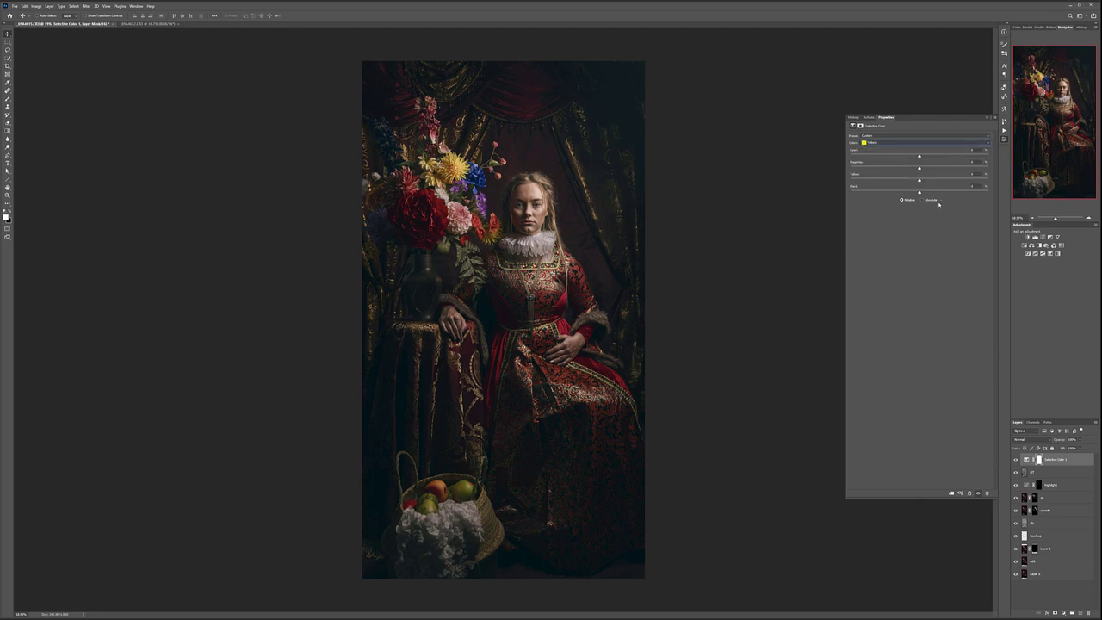
{"action": "left_click_drag", "start_coordinate": [895, 195], "coordinate": [926, 197]}
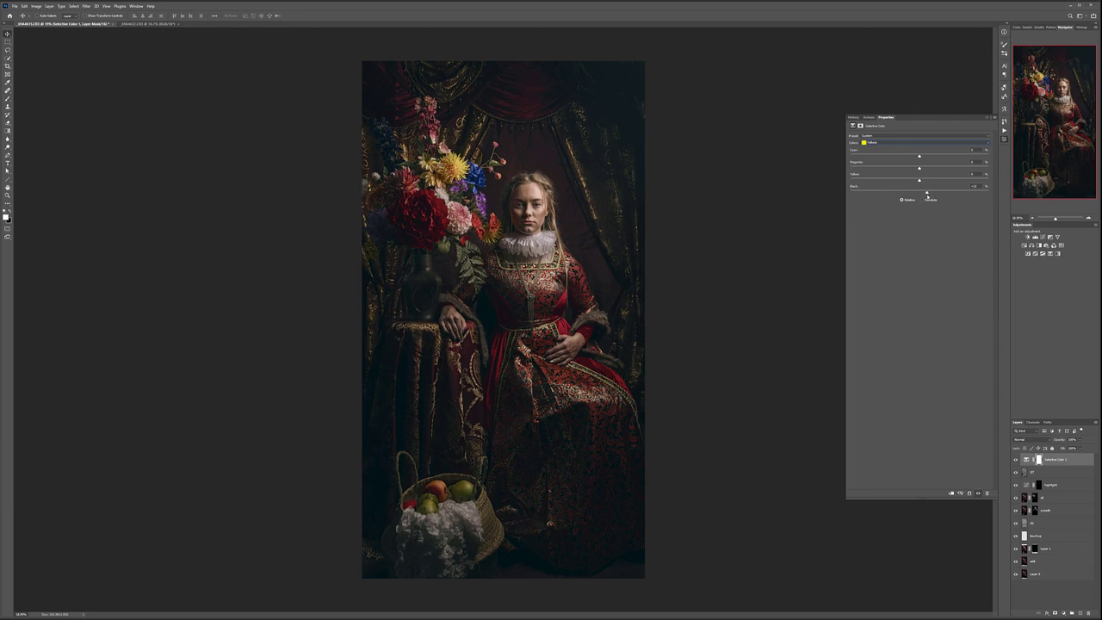
{"action": "left_click", "coordinate": [882, 144]}
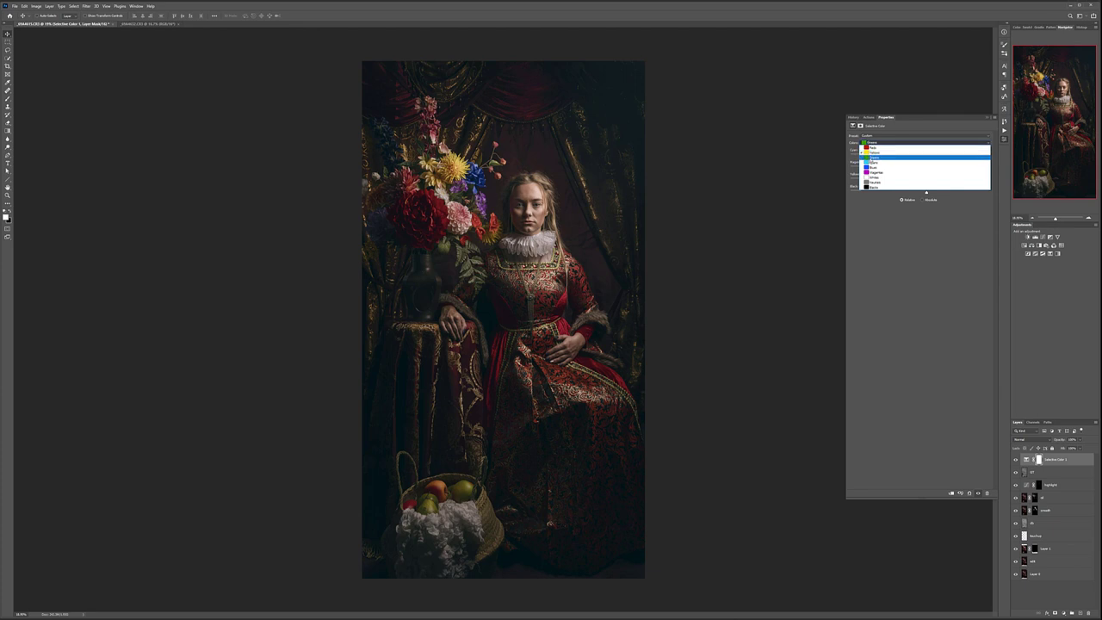
{"action": "left_click", "coordinate": [874, 157]}
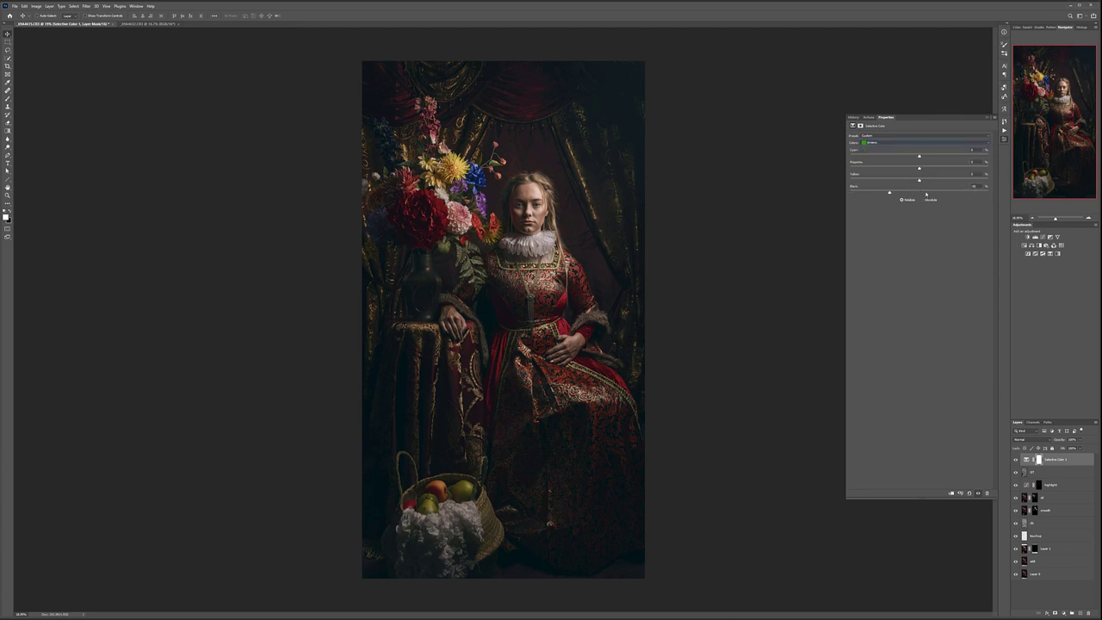
{"action": "left_click_drag", "start_coordinate": [914, 187], "coordinate": [920, 188]}
Raise Black slightly in the Cyans range and fine-tune Black in the Blues range.
{"action": "left_click", "coordinate": [906, 143]}
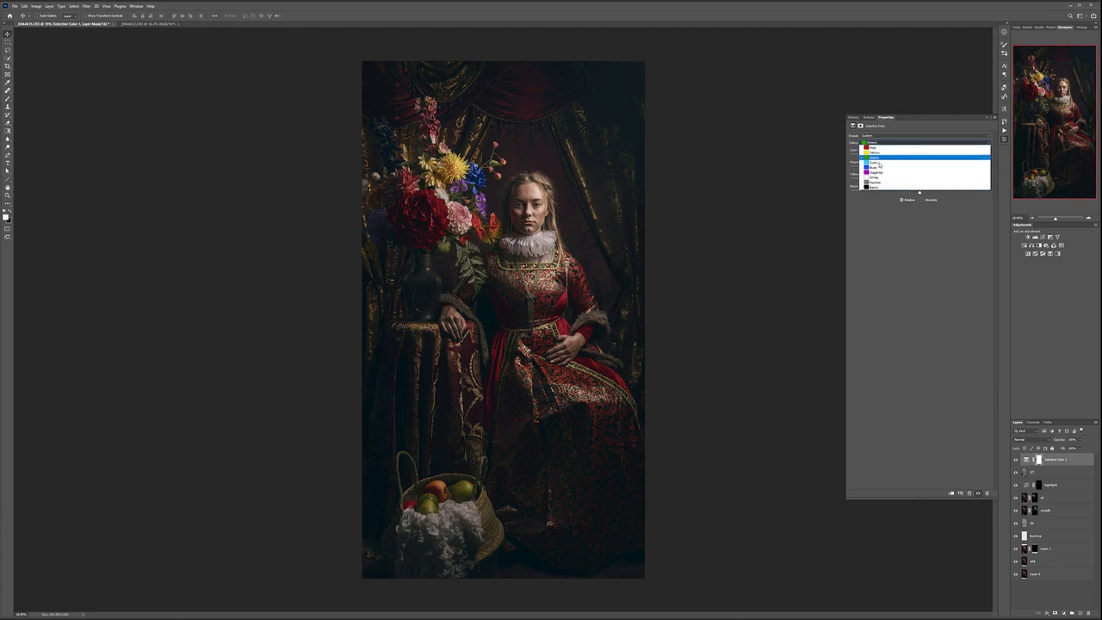
{"action": "left_click", "coordinate": [879, 162]}
{"action": "mouse_move", "coordinate": [919, 193]}
{"action": "left_mouse_down"}
{"action": "mouse_move", "coordinate": [836, 194]}
{"action": "mouse_move", "coordinate": [971, 193]}
{"action": "mouse_move", "coordinate": [858, 193]}
{"action": "mouse_move", "coordinate": [936, 194]}
{"action": "mouse_move", "coordinate": [916, 195]}
{"action": "left_mouse_up"}
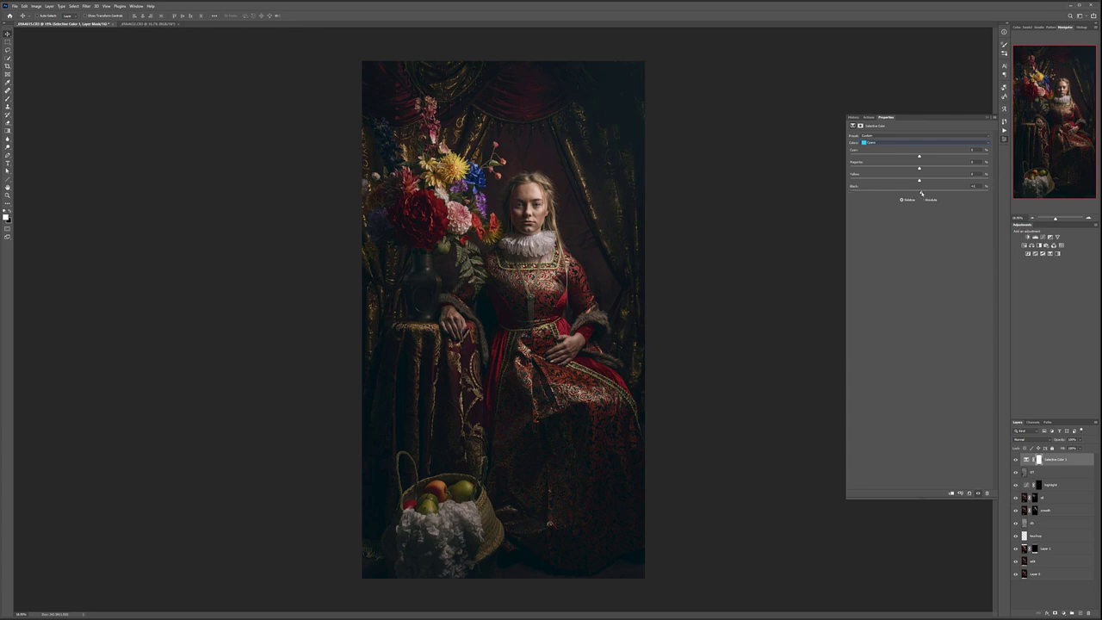
{"action": "left_click", "coordinate": [912, 143]}
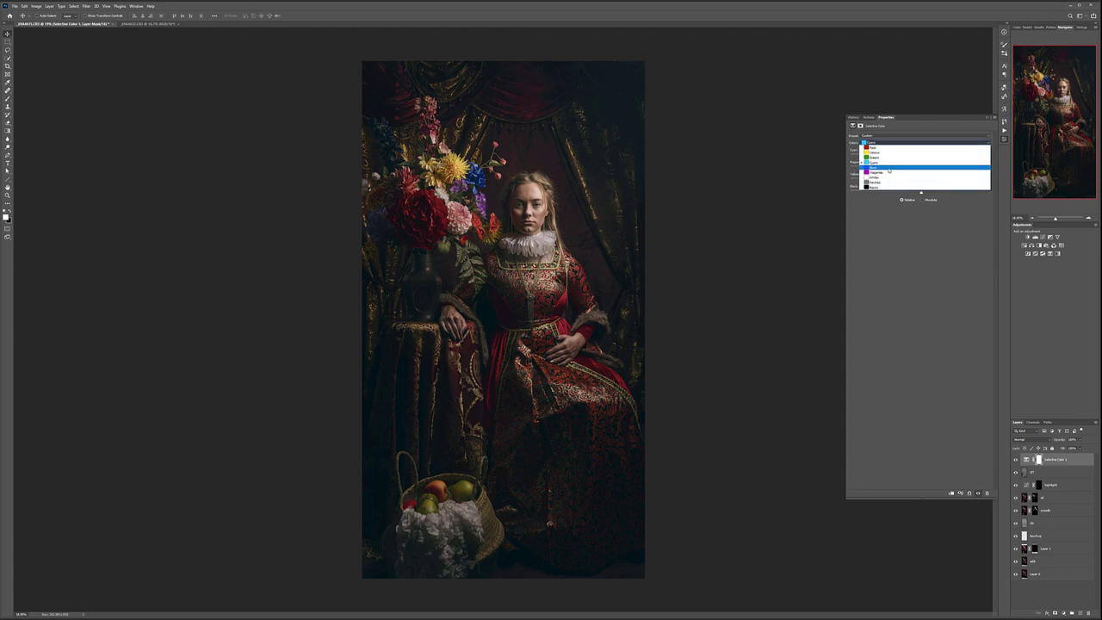
{"action": "left_click", "coordinate": [888, 168]}
{"action": "mouse_move", "coordinate": [920, 194]}
{"action": "left_mouse_down"}
{"action": "mouse_move", "coordinate": [860, 193]}
{"action": "mouse_move", "coordinate": [935, 194]}
{"action": "mouse_move", "coordinate": [919, 195]}
{"action": "left_mouse_up"}
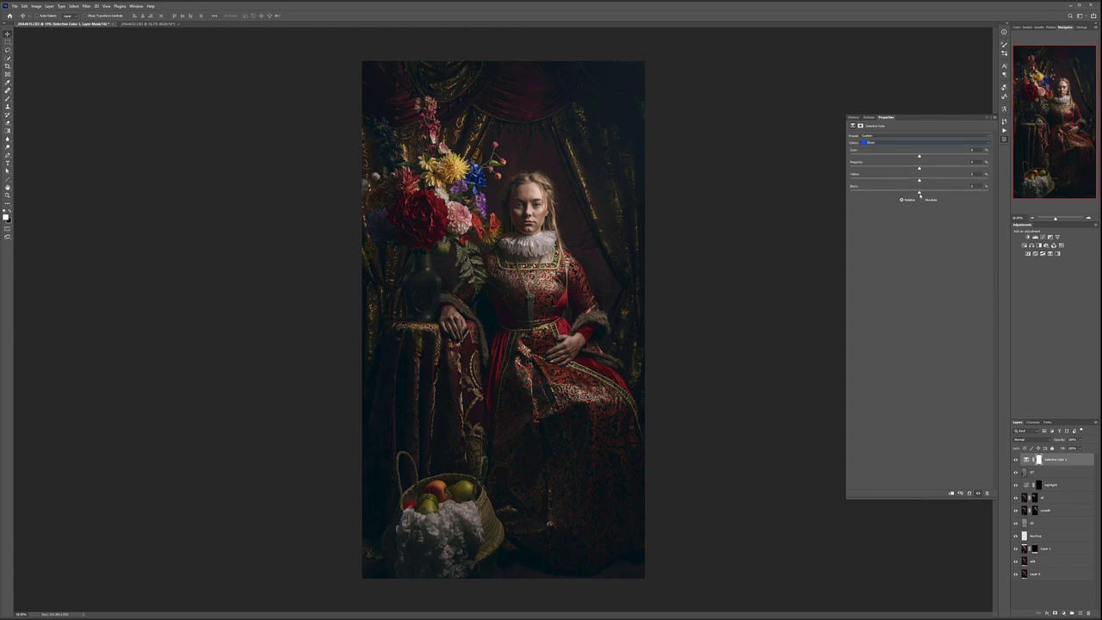
Raise Black in the Magentas range to deepen those tones.
{"action": "left_click", "coordinate": [891, 143]}
{"action": "left_click", "coordinate": [875, 172]}
{"action": "left_click_drag", "start_coordinate": [919, 193], "coordinate": [833, 200]}
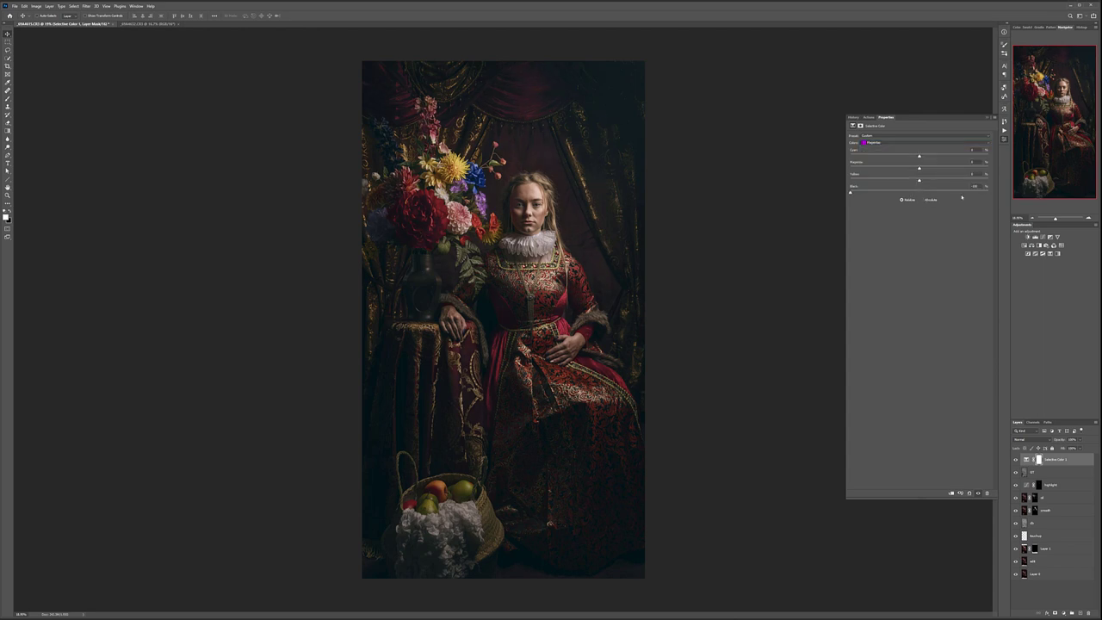
{"action": "left_click_drag", "start_coordinate": [851, 192], "coordinate": [955, 195]}
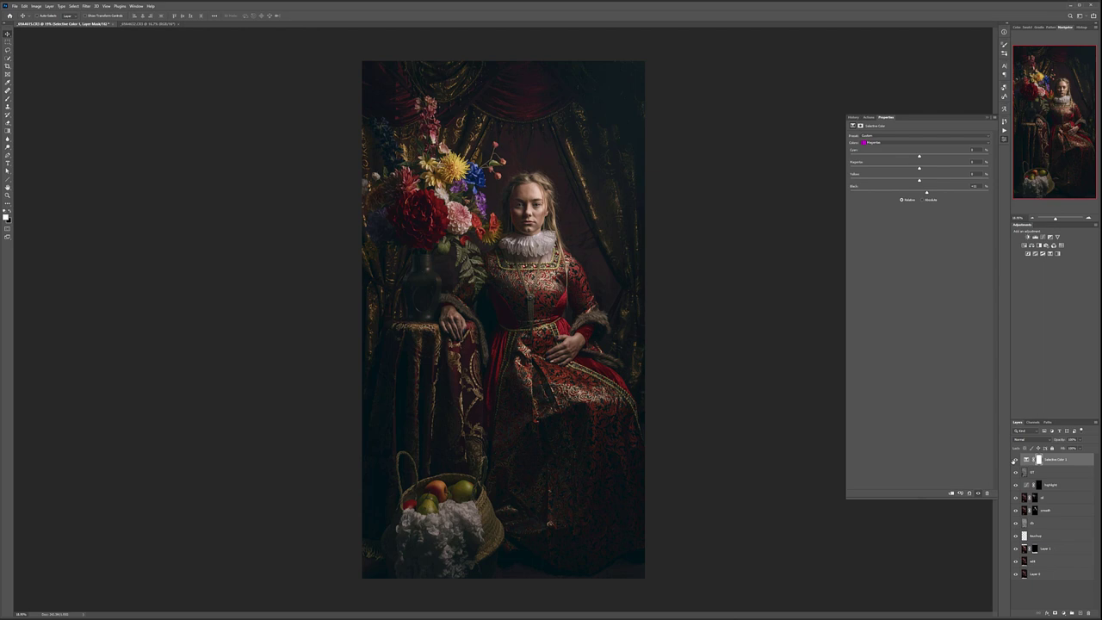
Check the Selective Color grade by toggling its layer and trying different layer opacities.
{"action": "left_click", "coordinate": [1015, 460]}
{"action": "left_click", "coordinate": [1015, 459]}
{"action": "left_click", "coordinate": [1083, 440]}
{"action": "mouse_move", "coordinate": [1083, 447]}
{"action": "left_mouse_down"}
{"action": "mouse_move", "coordinate": [1043, 448]}
{"action": "mouse_move", "coordinate": [1080, 447]}
{"action": "left_mouse_up"}
{"action": "left_click_drag", "start_coordinate": [1068, 447], "coordinate": [1087, 447]}
{"action": "left_click", "coordinate": [1026, 458]}
Add a Curves adjustment layer named "color" and set its blend mode to Color.
{"action": "left_click", "coordinate": [1061, 614]}
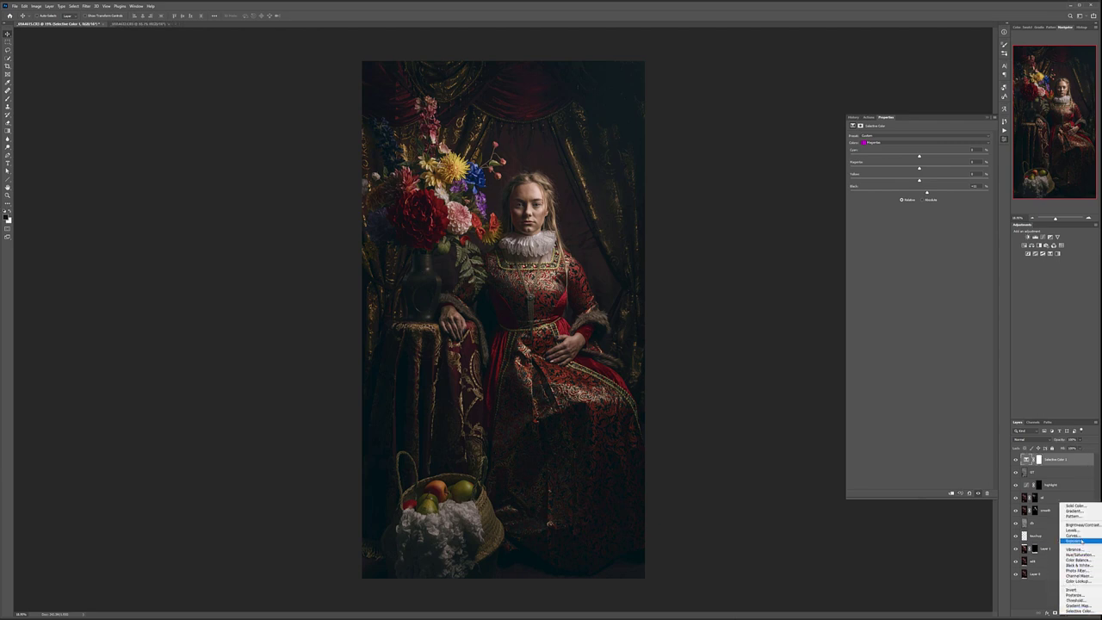
{"action": "left_click", "coordinate": [1074, 534]}
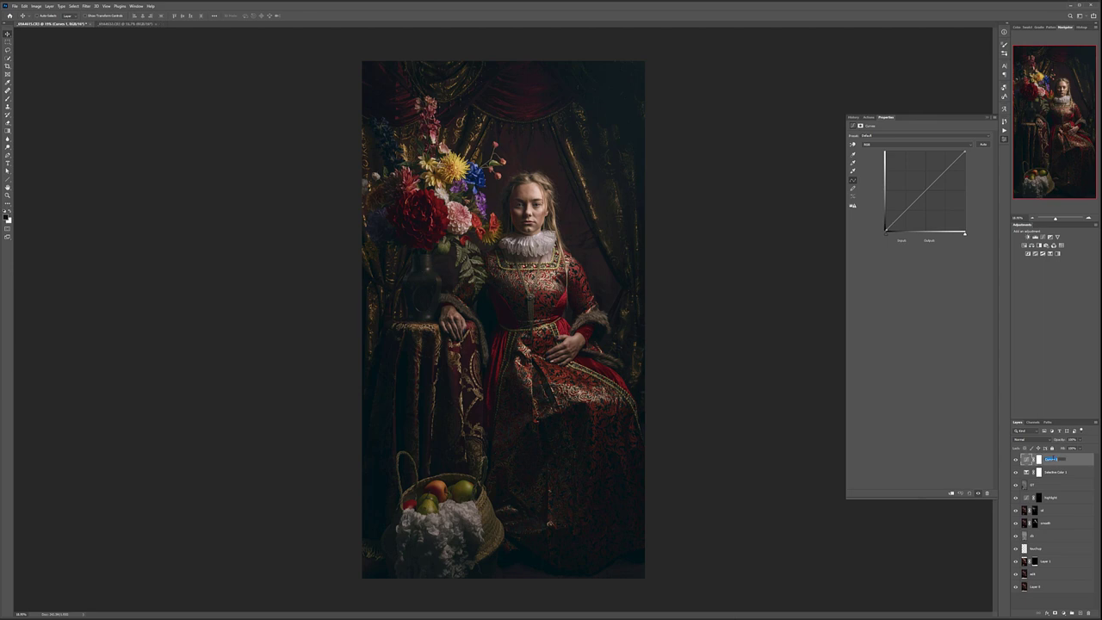
{"action": "type", "text": "co"}
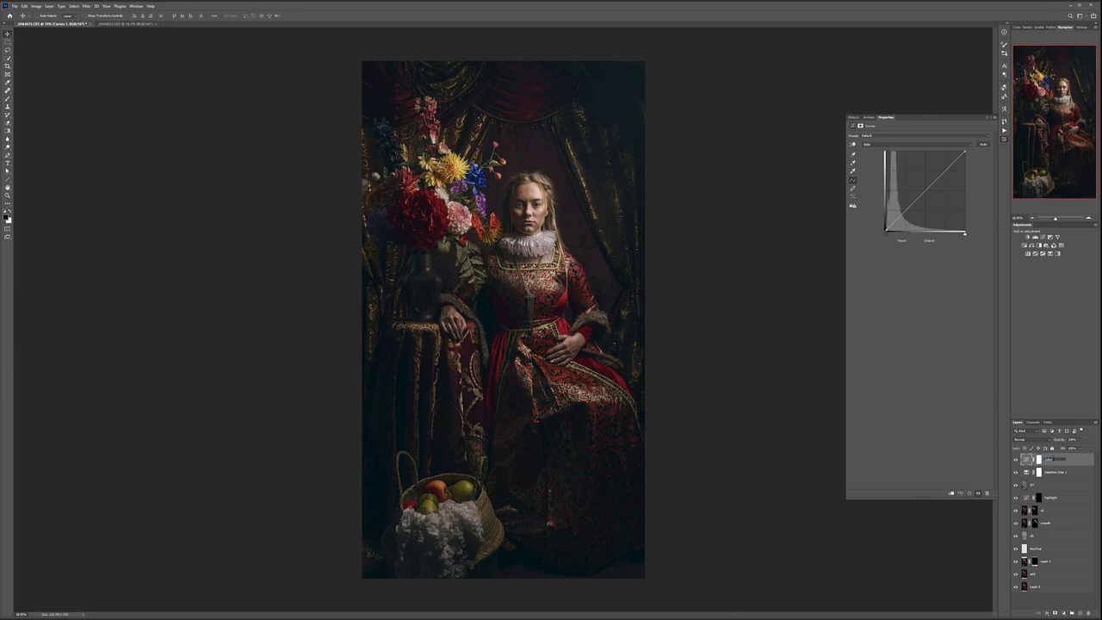
{"action": "key", "text": "Return"}
{"action": "left_click", "coordinate": [1045, 440]}
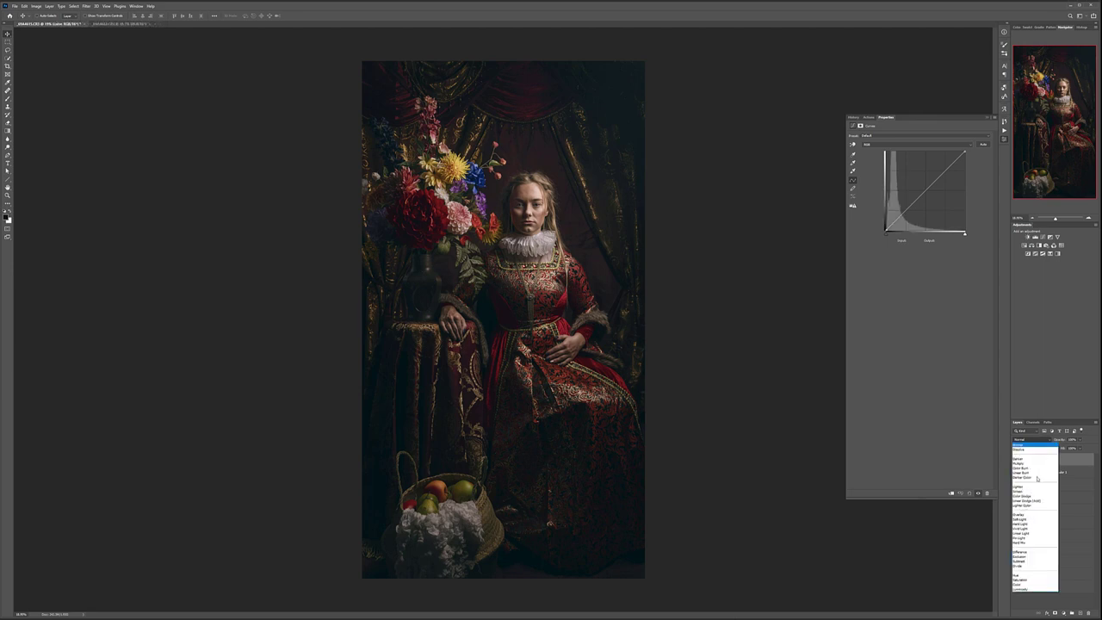
{"action": "left_click", "coordinate": [1020, 584]}
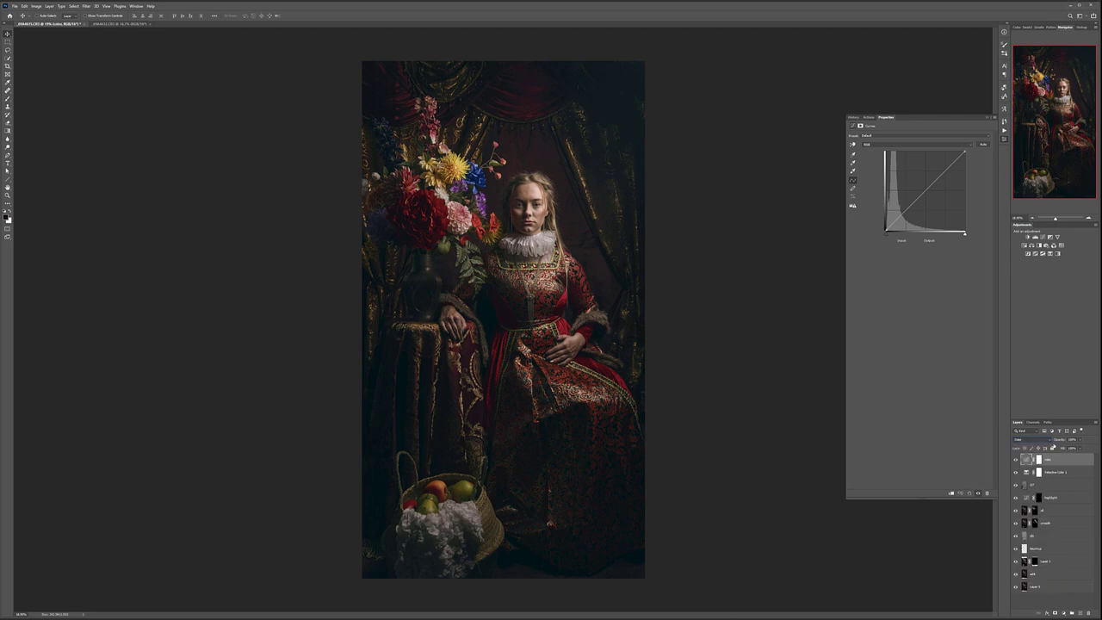
Lift the black point of the Blue channel curve to add blue to the shadows.
{"action": "left_click", "coordinate": [894, 144]}
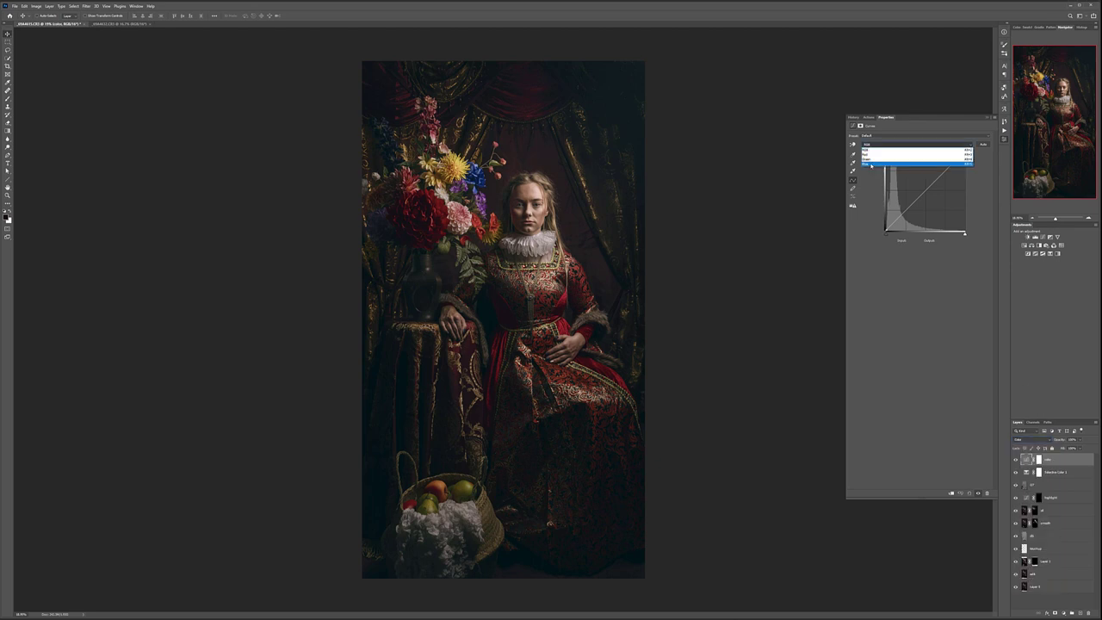
{"action": "left_click", "coordinate": [891, 162]}
{"action": "left_click_drag", "start_coordinate": [886, 231], "coordinate": [885, 226]}
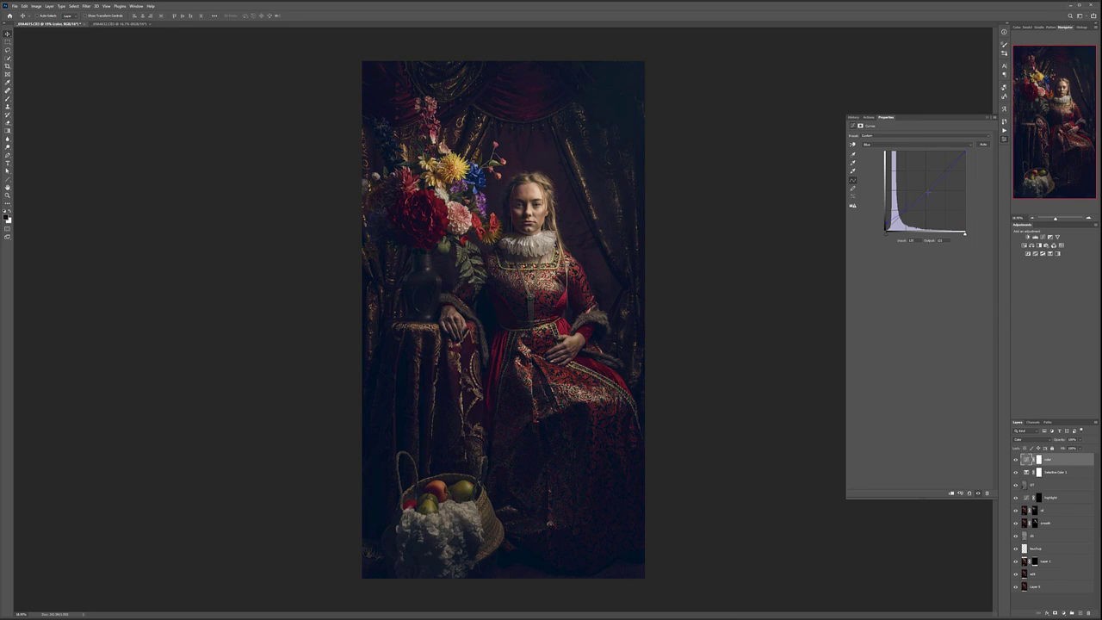
Reshape the Red channel curve to cut red in the shadows, and reduce the "color" layer's opacity.
{"action": "left_click", "coordinate": [911, 145]}
{"action": "left_click", "coordinate": [895, 153]}
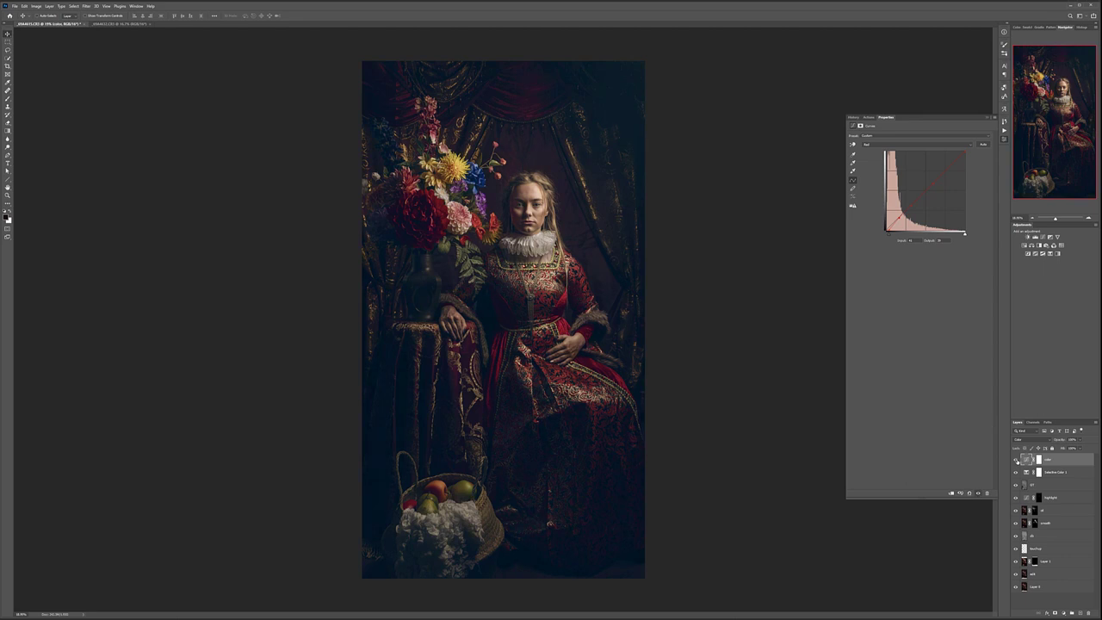
{"action": "left_click", "coordinate": [1083, 440]}
{"action": "left_click_drag", "start_coordinate": [1056, 447], "coordinate": [1053, 449]}
Fine-tune the opacity of the Selective Color layer to balance the grade.
{"action": "left_click", "coordinate": [1077, 471]}
{"action": "left_click", "coordinate": [1082, 441]}
{"action": "left_click_drag", "start_coordinate": [1052, 448], "coordinate": [1081, 448]}
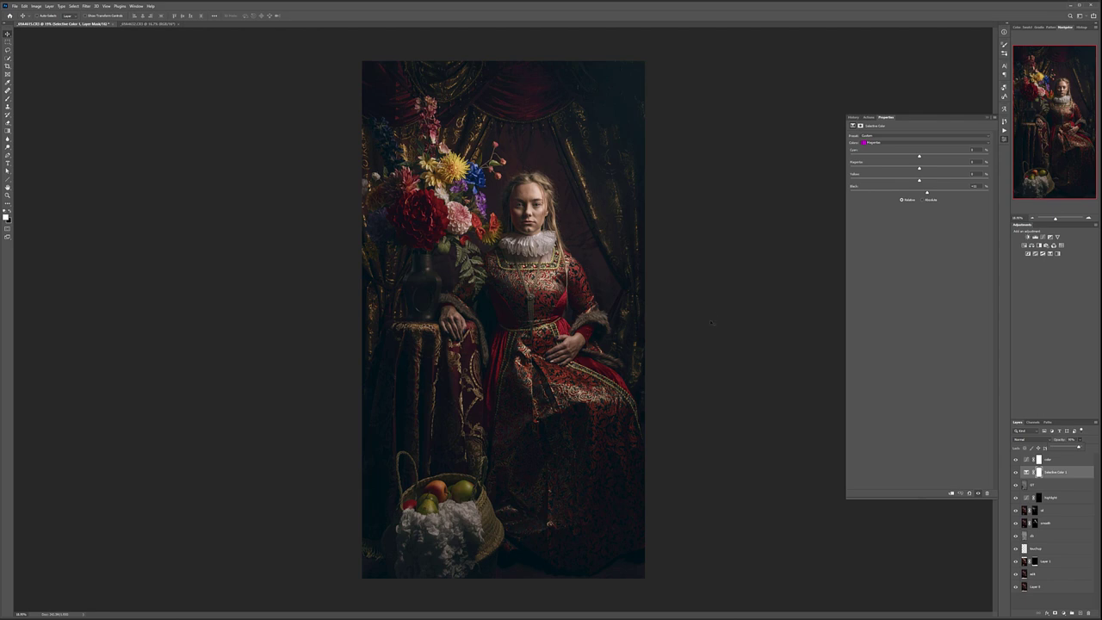
Add a Curves adjustment layer directly below the Selective Color layer and lower its RGB white point to zero output.
{"action": "left_click", "coordinate": [1078, 463]}
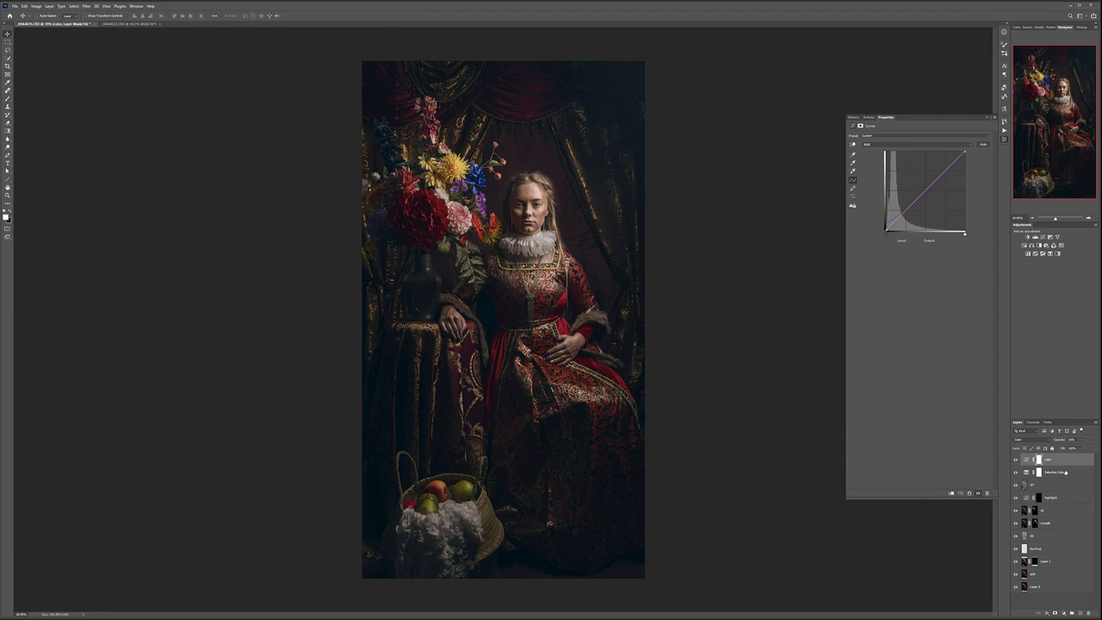
{"action": "left_click", "coordinate": [1069, 486]}
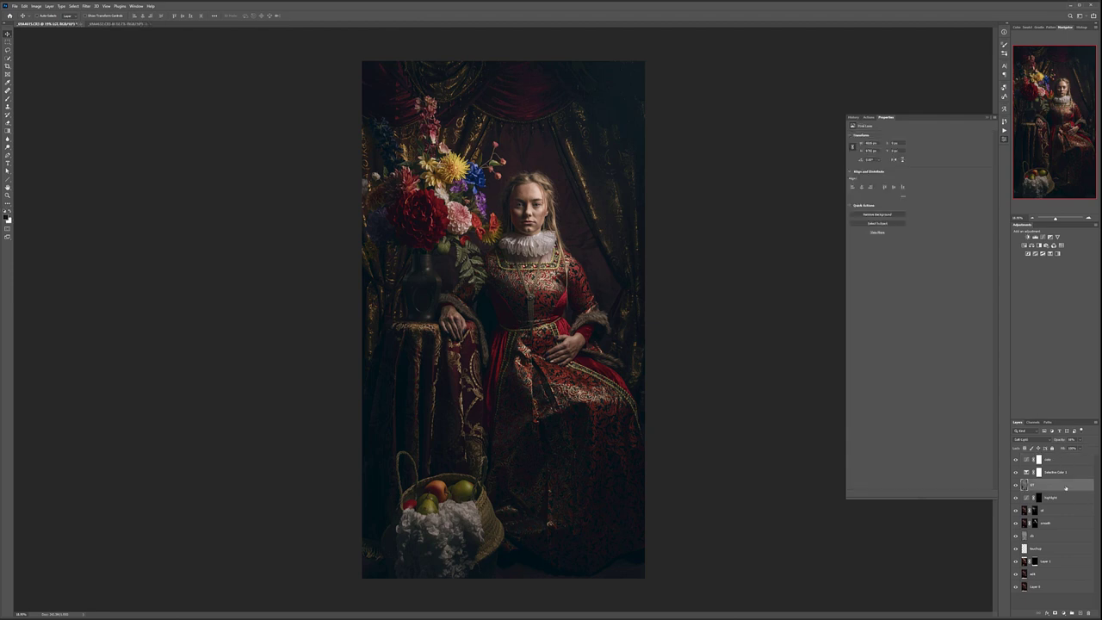
{"action": "left_click", "coordinate": [1061, 614]}
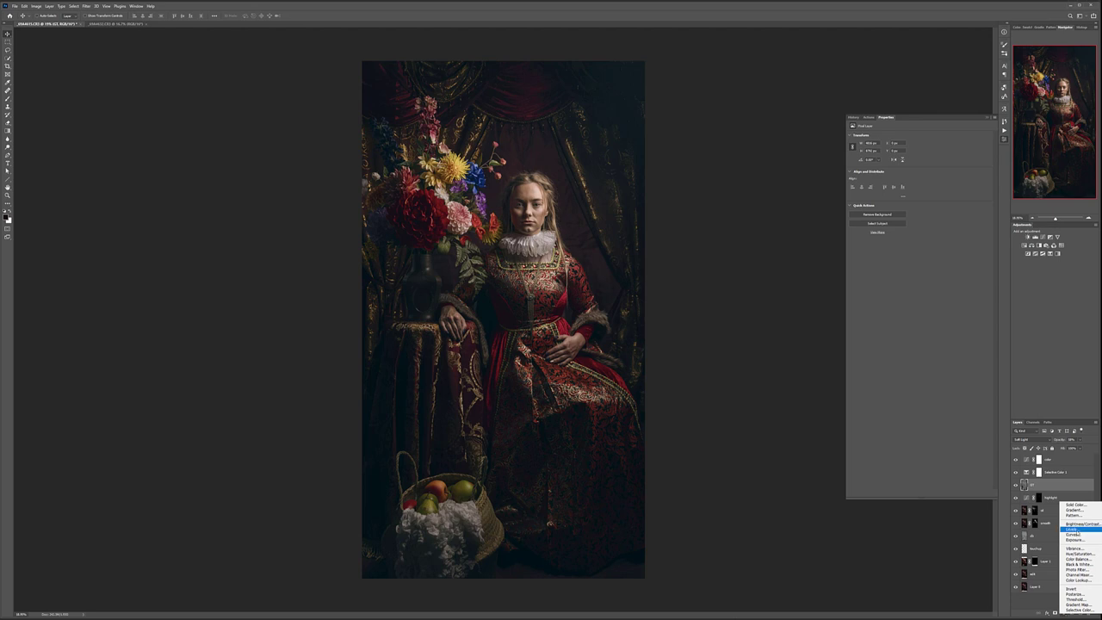
{"action": "left_click", "coordinate": [1074, 534]}
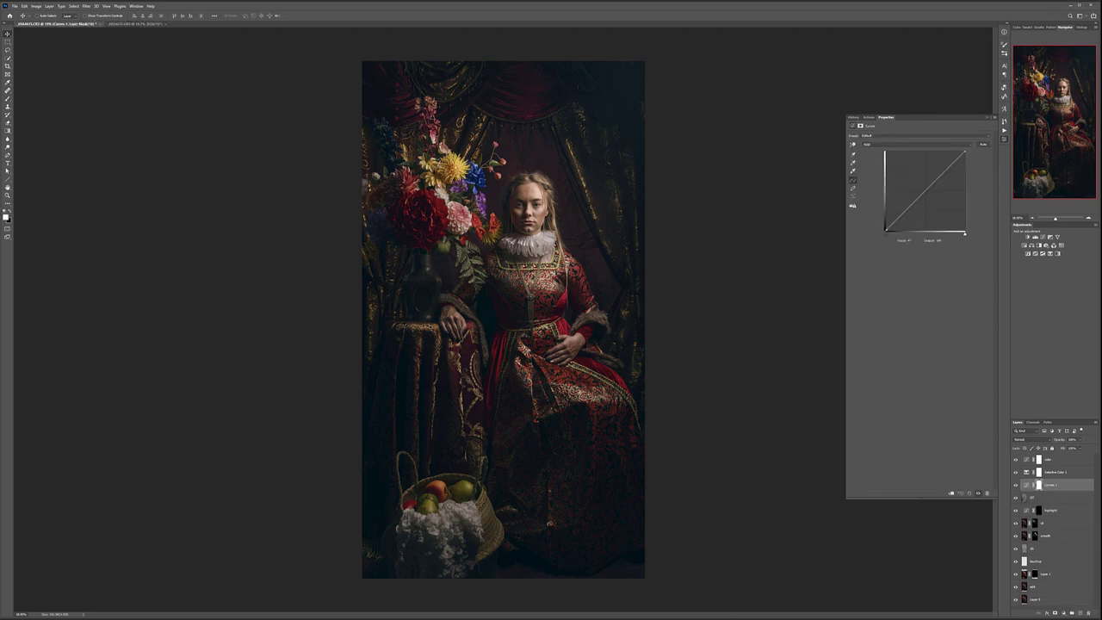
{"action": "left_click_drag", "start_coordinate": [964, 152], "coordinate": [964, 231]}
Select a rectangle slightly inside the image edges, fill it with black on the Curves mask, and deselect.
{"action": "left_click", "coordinate": [11, 42]}
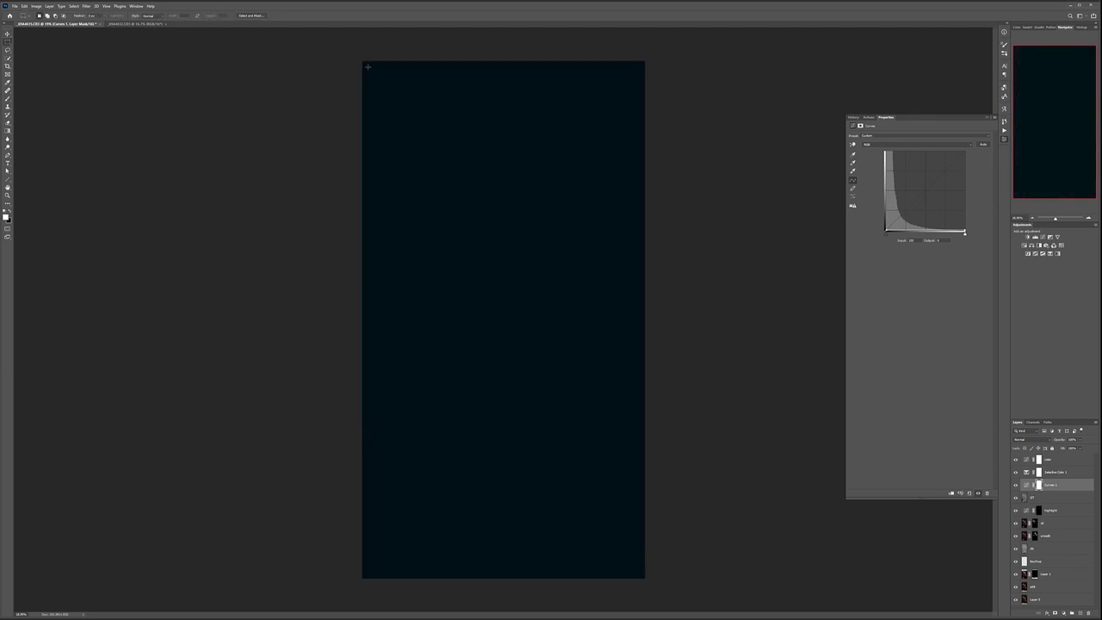
{"action": "left_click_drag", "start_coordinate": [368, 66], "coordinate": [641, 571]}
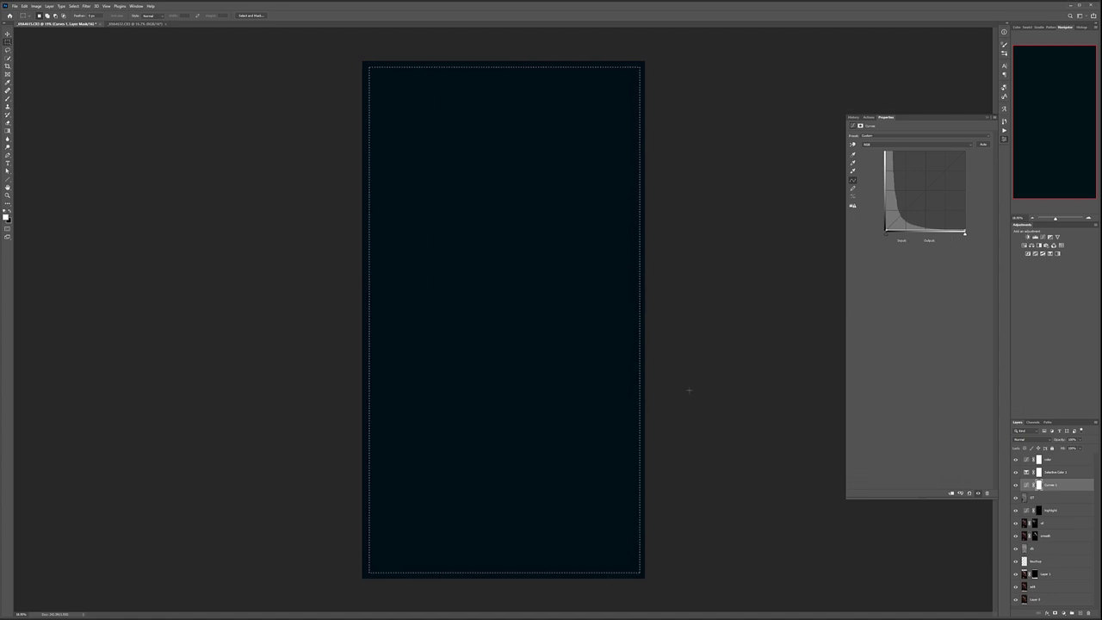
{"action": "key", "text": "ctrl+BackSpace"}
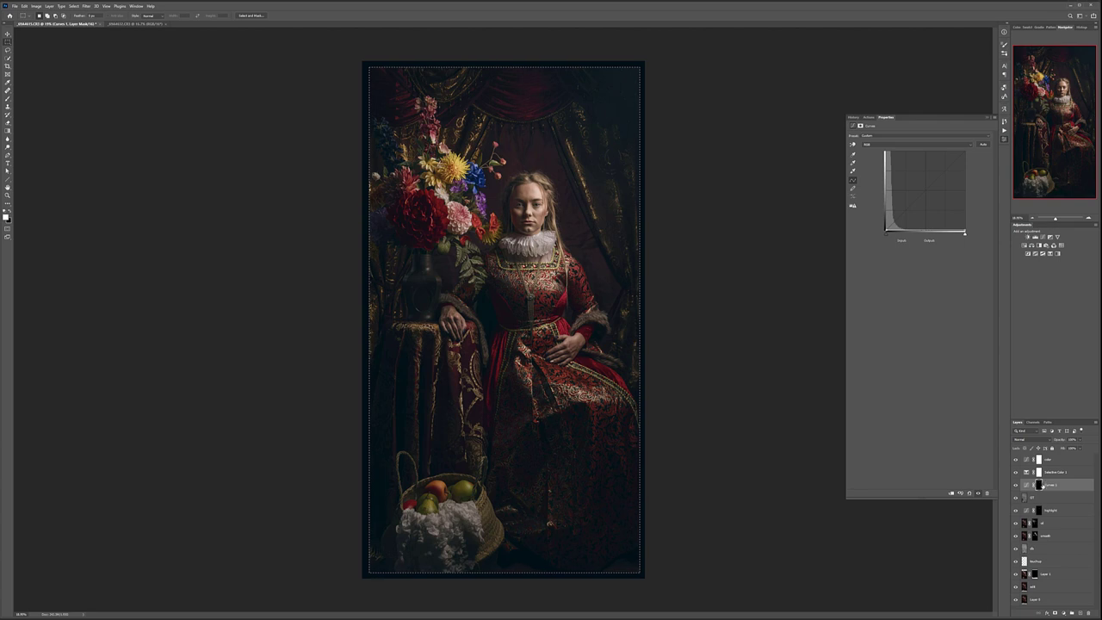
{"action": "key", "text": "ctrl+d"}
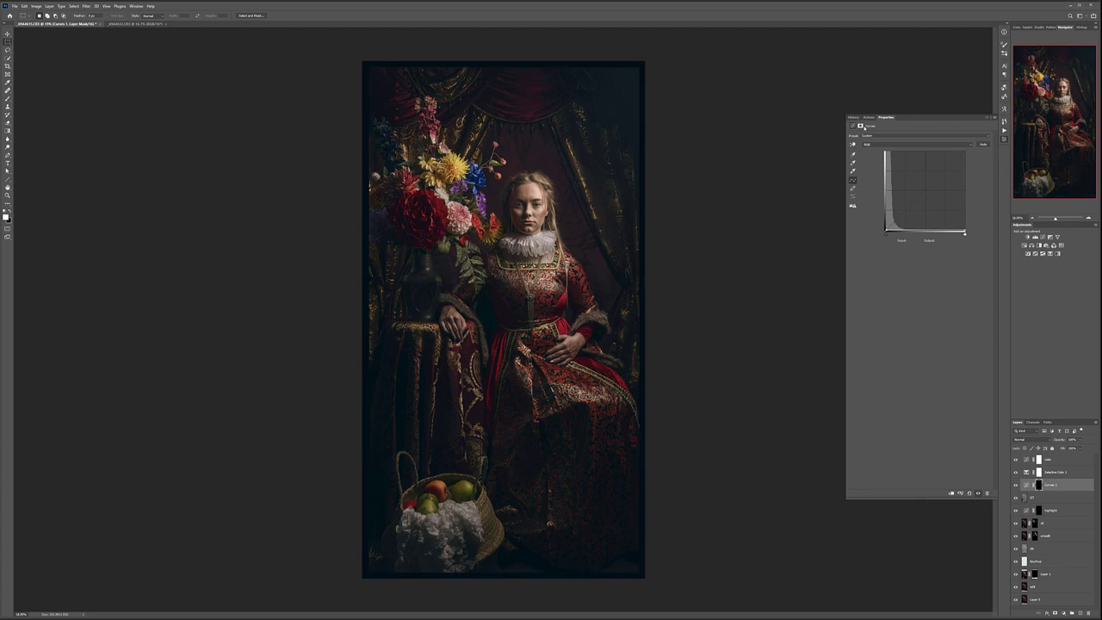
Feather the Curves mask into a soft edge vignette and set the layer's blend mode to Soft Light.
{"action": "left_click", "coordinate": [862, 127]}
{"action": "left_click", "coordinate": [963, 176]}
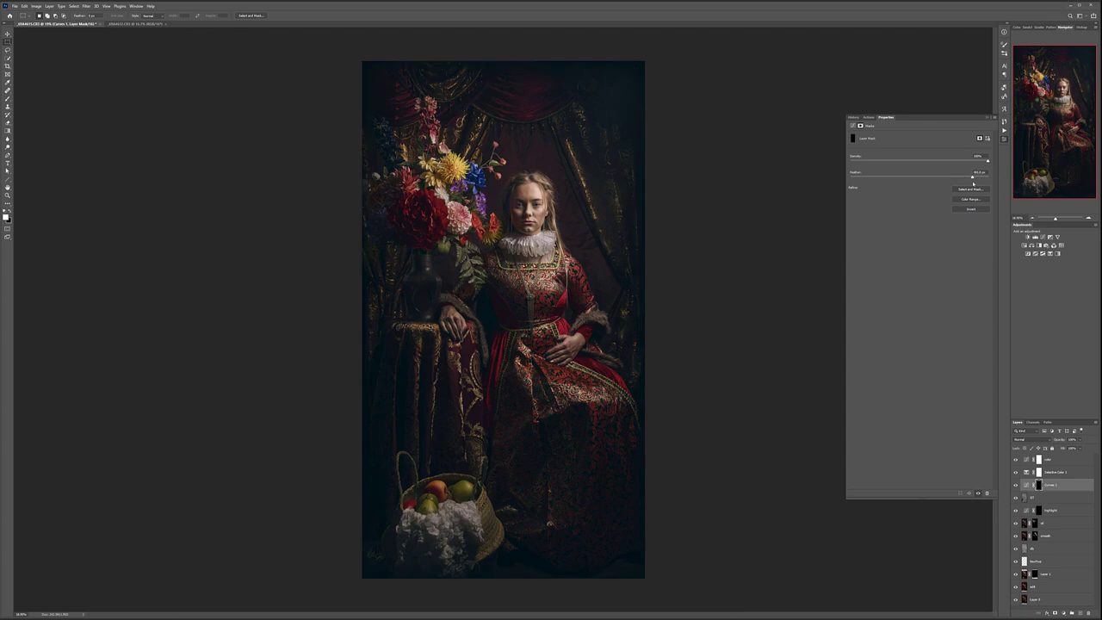
{"action": "left_click_drag", "start_coordinate": [972, 183], "coordinate": [970, 183]}
{"action": "left_click", "coordinate": [1045, 443]}
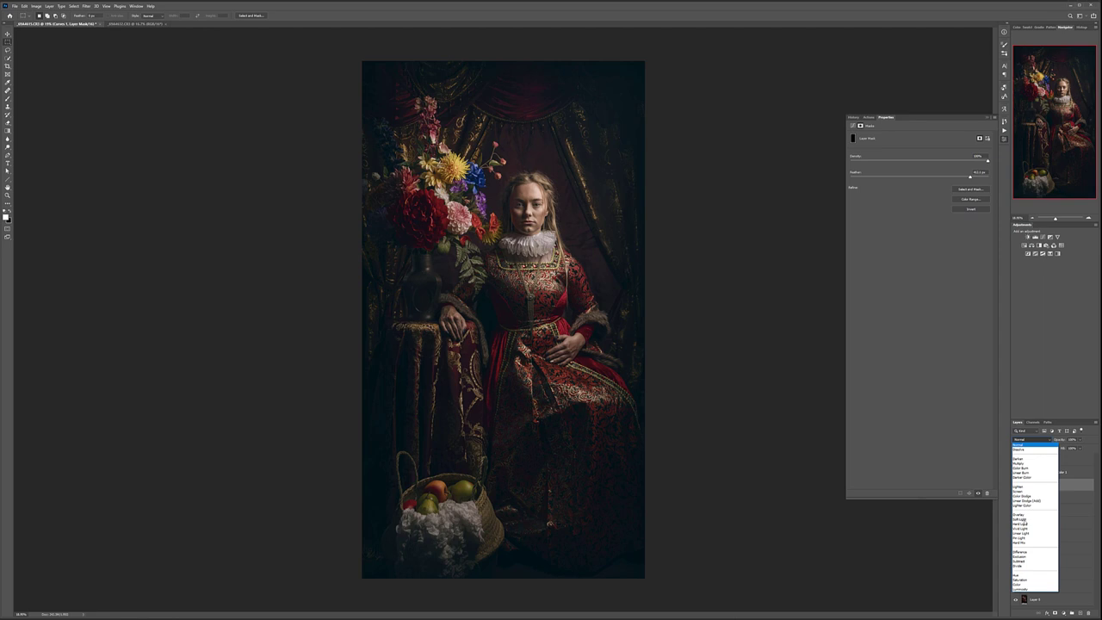
{"action": "key", "text": "Return"}
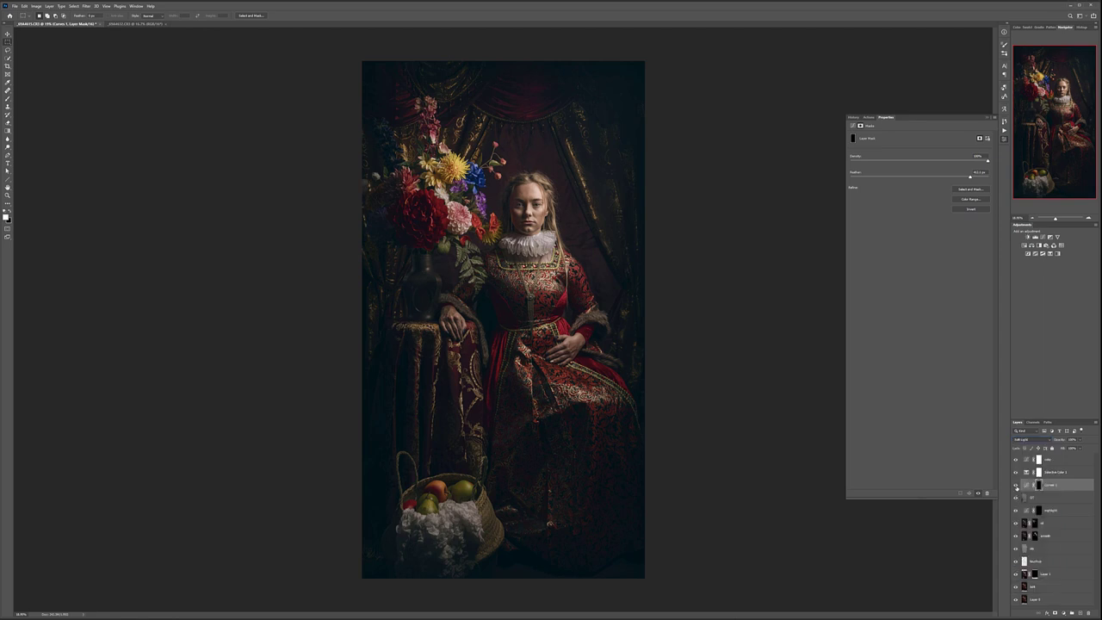
Compare the image with and without the vignette Curves layer.
{"action": "left_click", "coordinate": [1015, 486]}
{"action": "left_click", "coordinate": [1016, 487]}
{"action": "left_click", "coordinate": [1015, 487]}
{"action": "left_click", "coordinate": [1016, 487]}
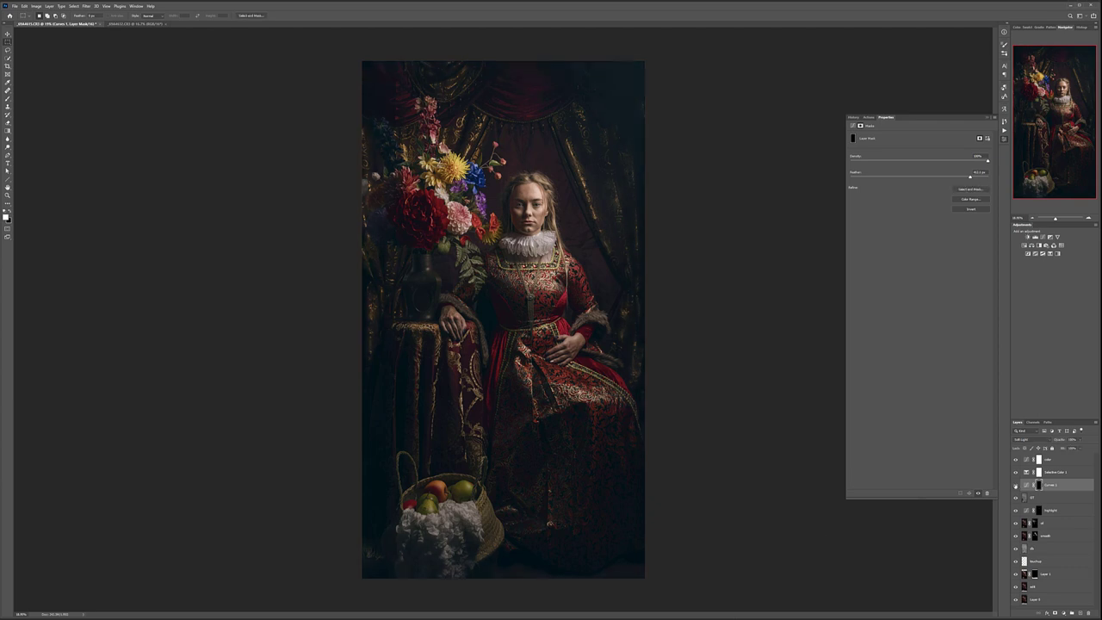
{"action": "left_click", "coordinate": [1016, 487]}
{"action": "left_click", "coordinate": [1015, 487]}
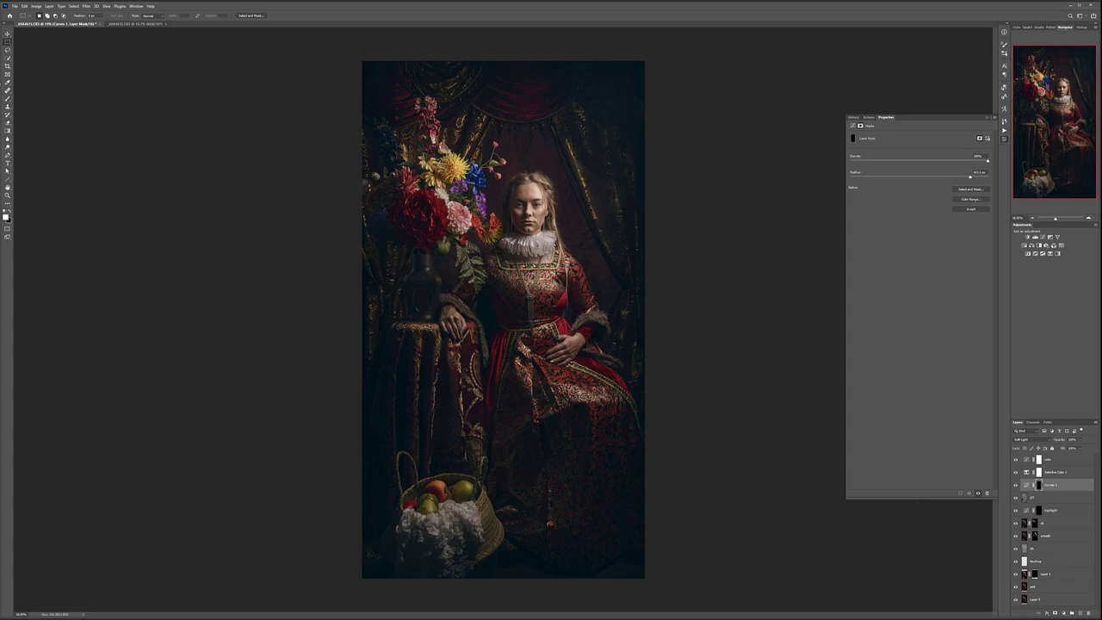
Add a text watermark with the photographer's name and "Photography", move its layer to the top of the stack, and select its text.
{"action": "key", "text": "t"}
{"action": "left_click", "coordinate": [487, 328]}
{"action": "key", "text": "BackSpace"}
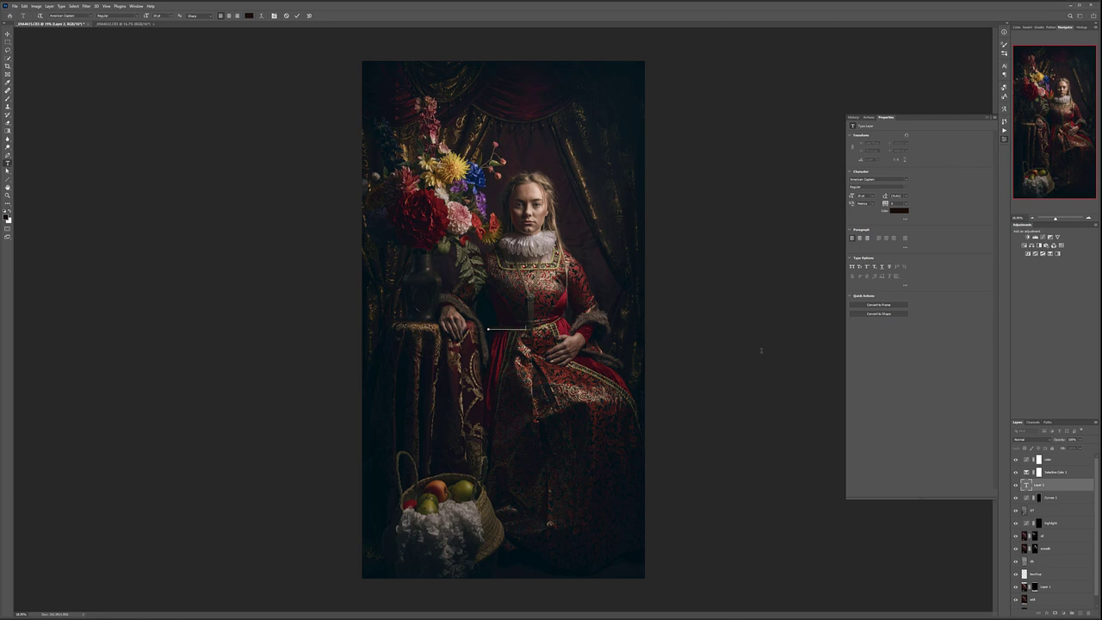
{"action": "left_click", "coordinate": [1024, 487]}
{"action": "left_click_drag", "start_coordinate": [1033, 484], "coordinate": [1049, 450]}
{"action": "double_click", "coordinate": [1026, 462]}
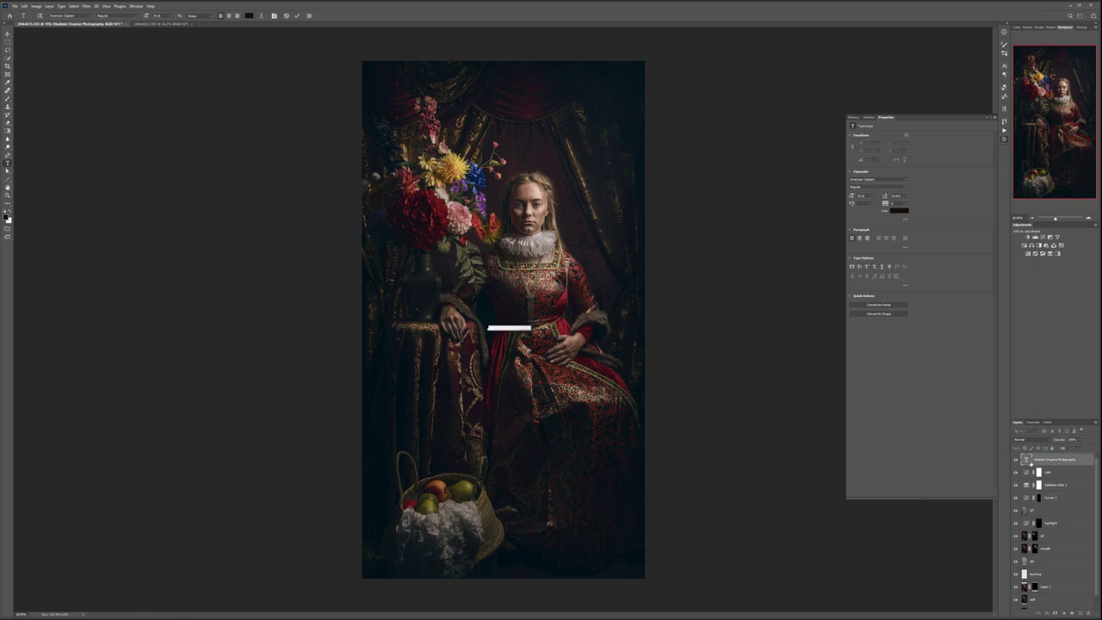
Set the watermark text color to ffffff and change its font to a Bold Inline Grunge typeface.
{"action": "left_click", "coordinate": [249, 15]}
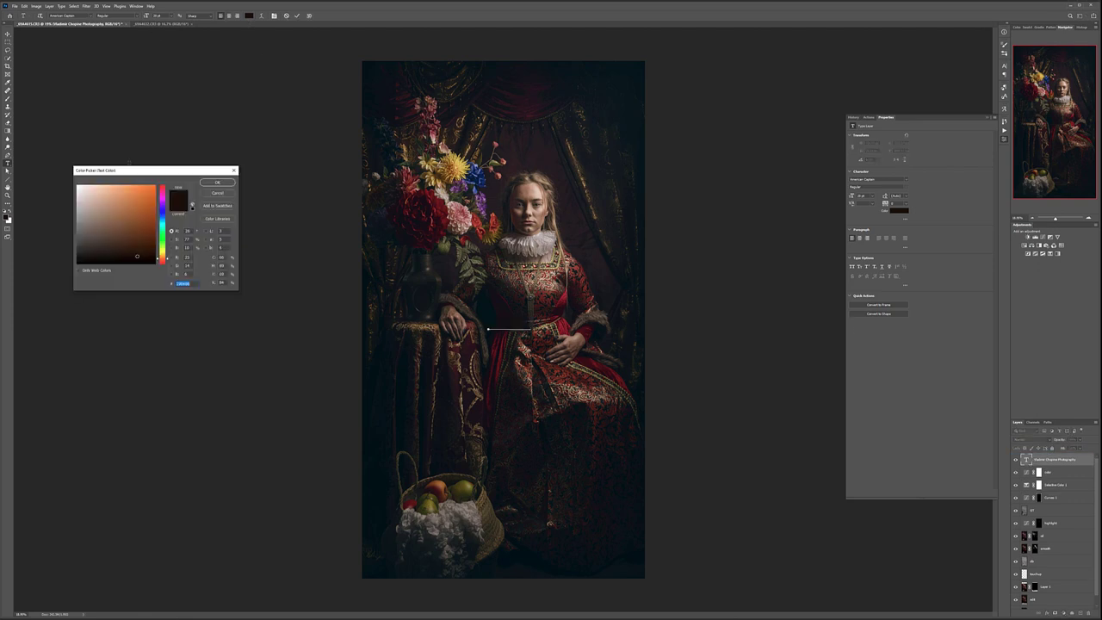
{"action": "type", "text": "ffffff"}
{"action": "left_click", "coordinate": [228, 183]}
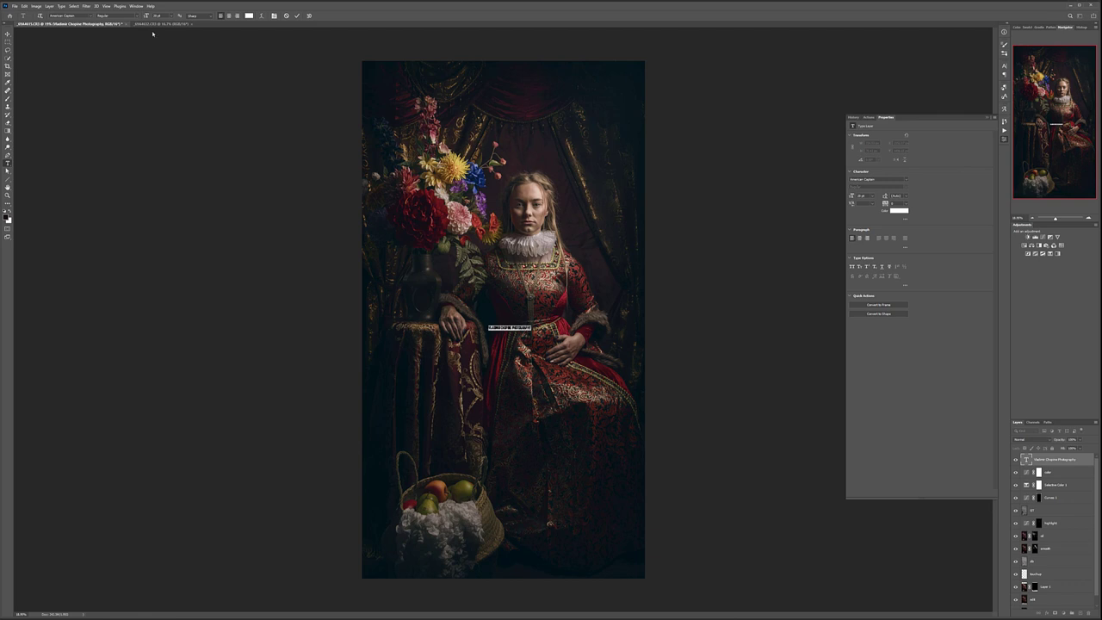
{"action": "left_click", "coordinate": [90, 16]}
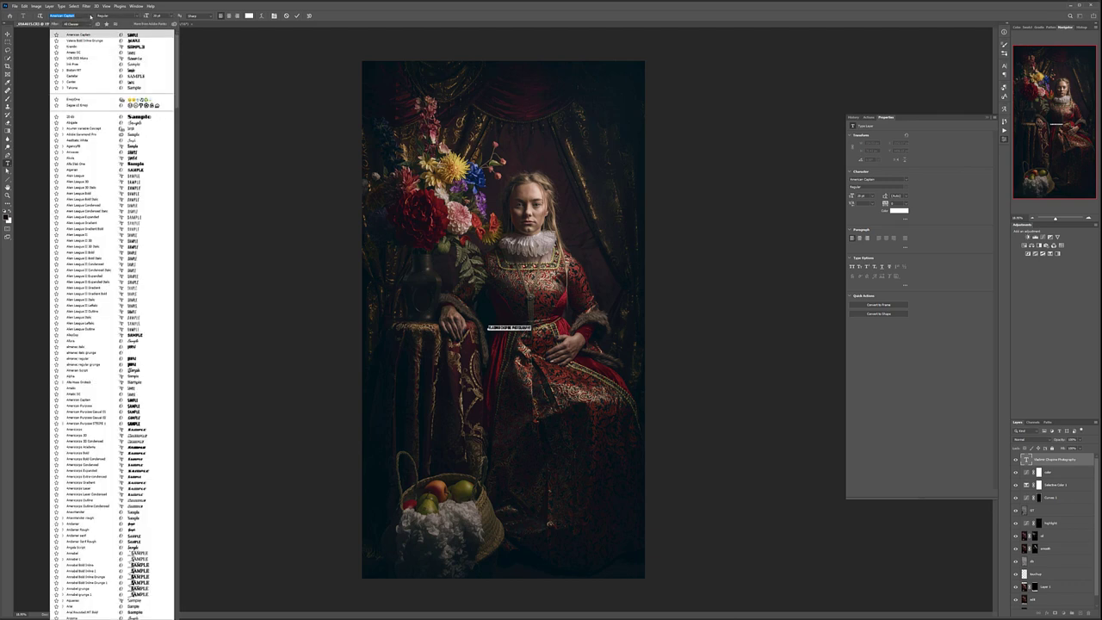
{"action": "left_click", "coordinate": [104, 39]}
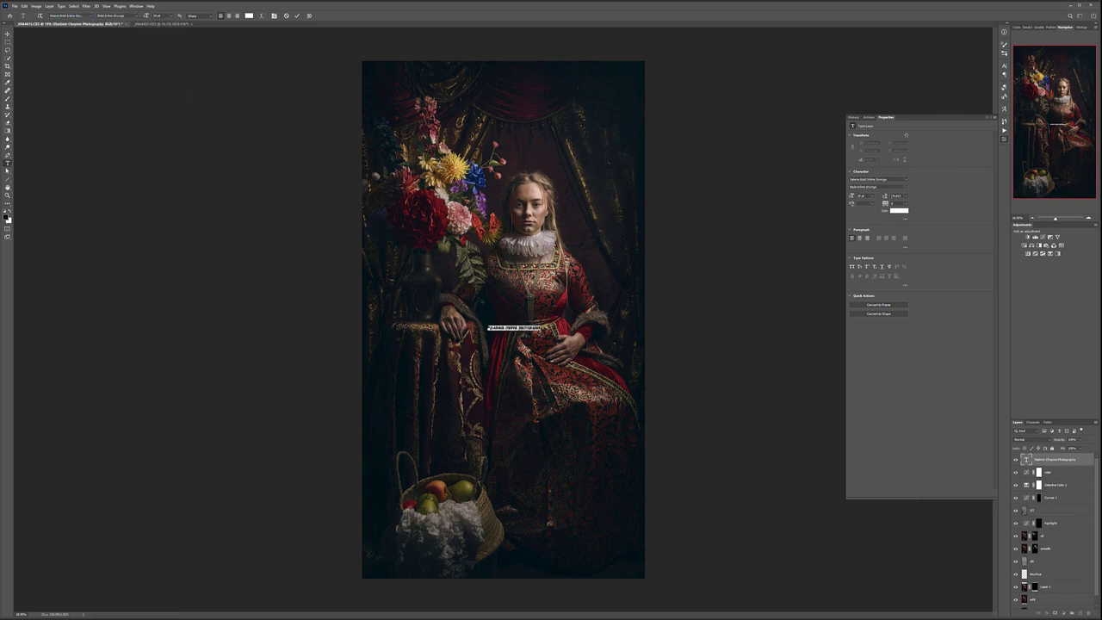
Move the watermark into the image's lower-right corner and reduce its opacity to make it subtle.
{"action": "left_click", "coordinate": [9, 35]}
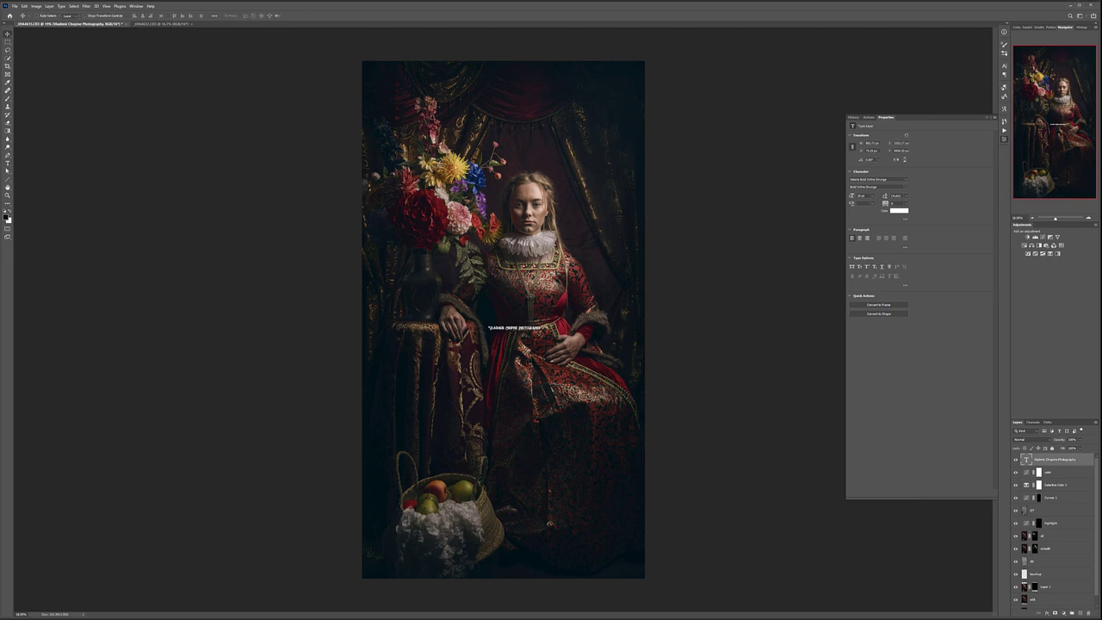
{"action": "left_click_drag", "start_coordinate": [516, 327], "coordinate": [618, 567]}
{"action": "left_click", "coordinate": [1082, 440]}
{"action": "left_click_drag", "start_coordinate": [600, 573], "coordinate": [608, 577]}
Group all layers above the original Layer 0 and name the group "retouching".
{"action": "scroll", "coordinate": [1066, 565], "scroll_direction": "down", "scroll_amount": 1}
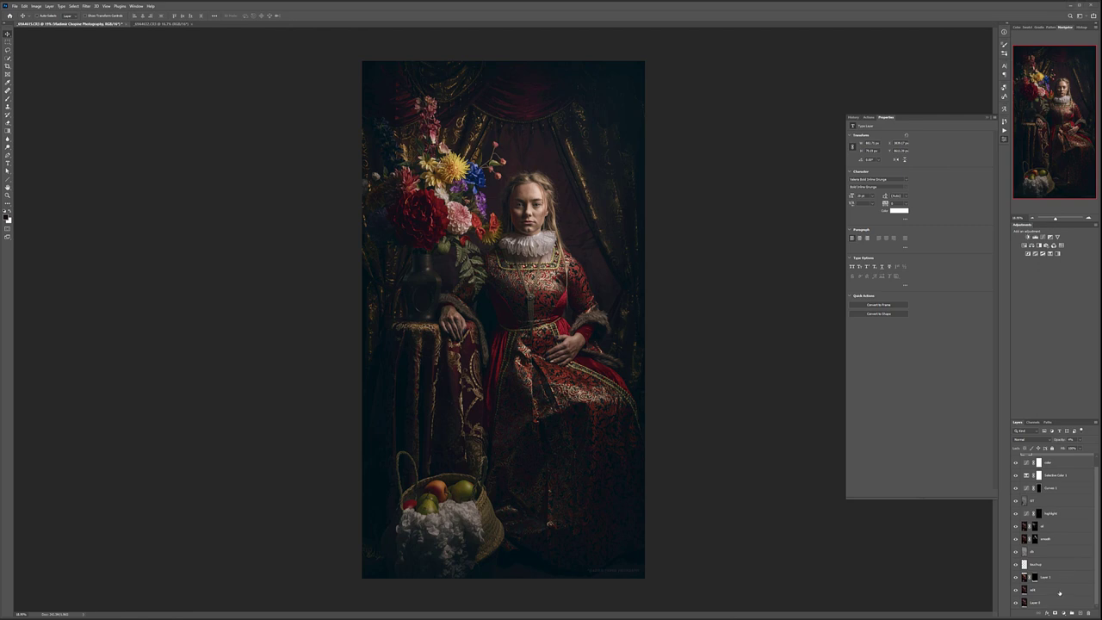
{"action": "left_click", "coordinate": [1058, 591], "text": "shift"}
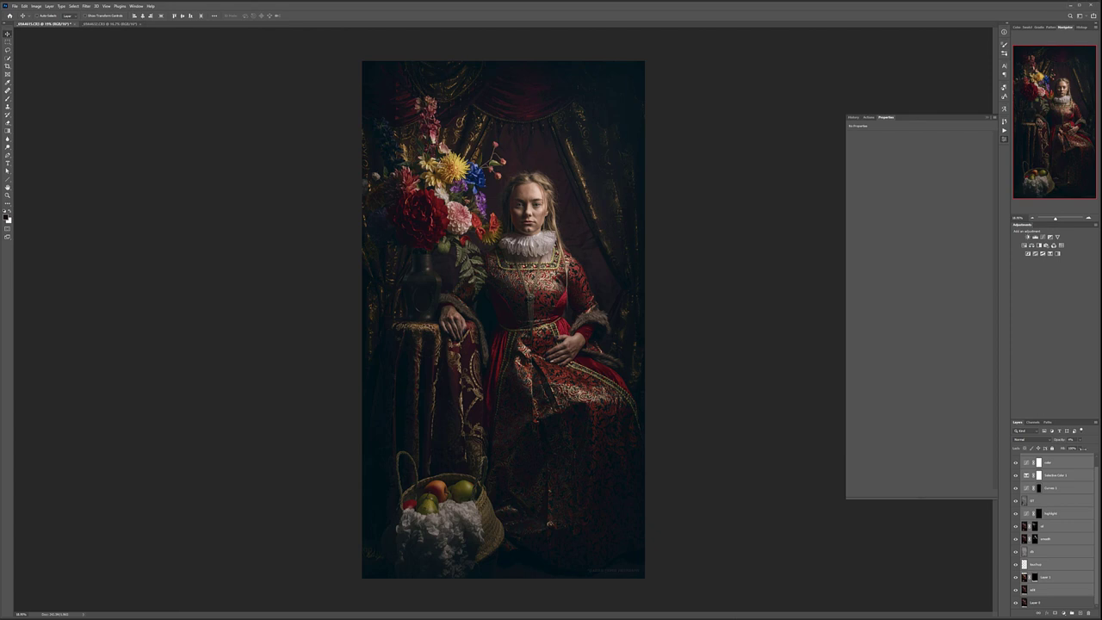
{"action": "key", "text": "ctrl+g"}
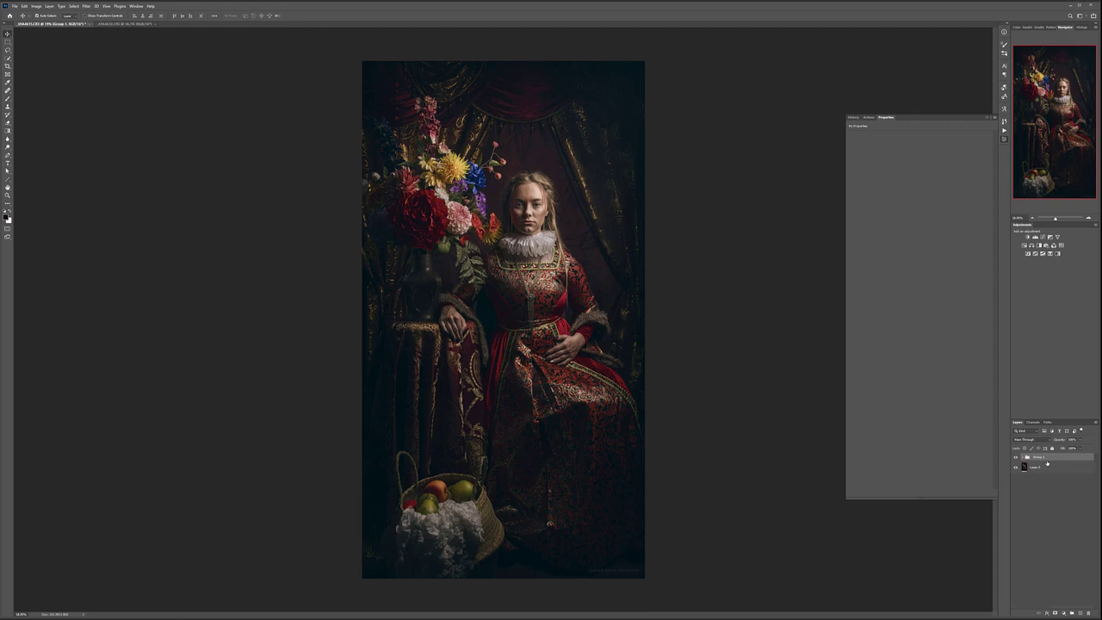
{"action": "double_click", "coordinate": [1039, 457]}
{"action": "key", "text": "BackSpace"}
{"action": "key", "text": "Return"}
Compare the original photo with the finished edit by toggling the "retouching" group.
{"action": "left_click", "coordinate": [1016, 457]}
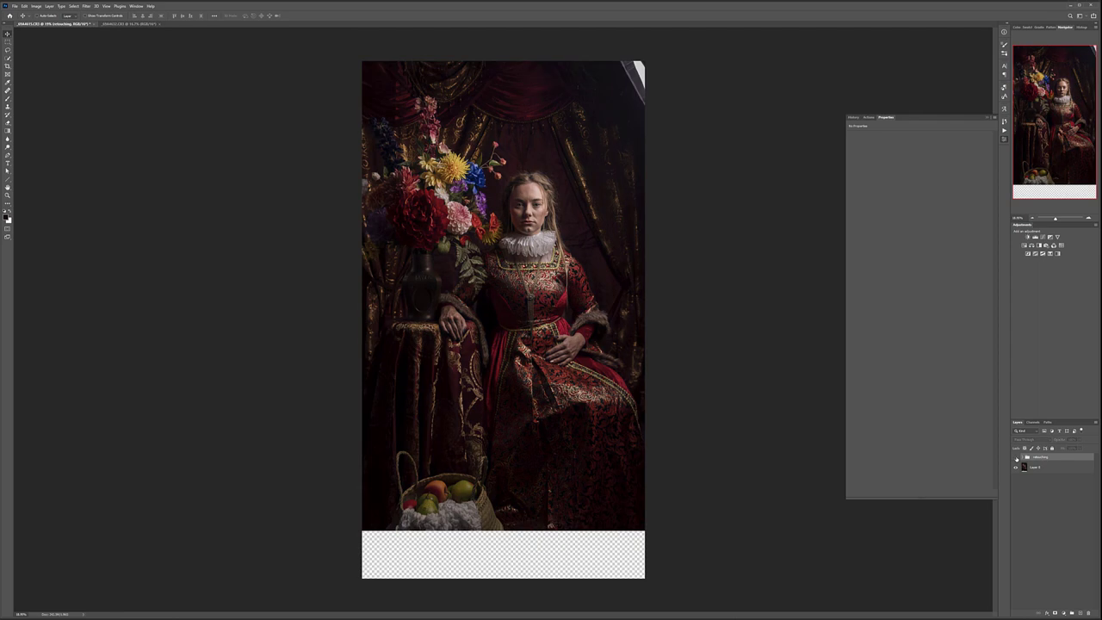
{"action": "left_click", "coordinate": [1016, 458]}
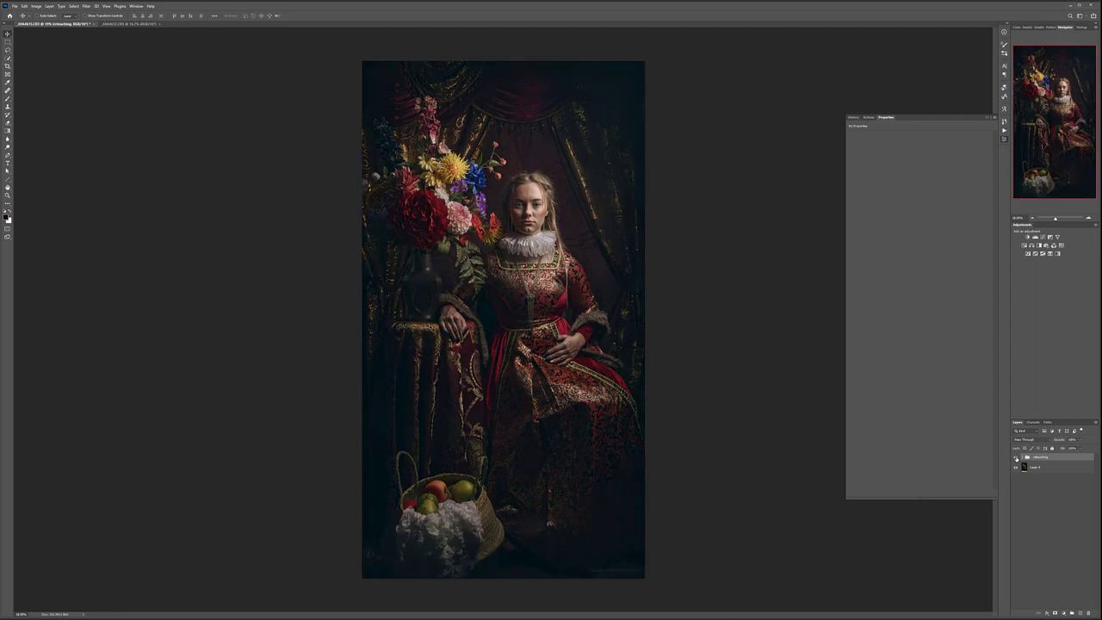
{"action": "left_click", "coordinate": [1016, 459]}
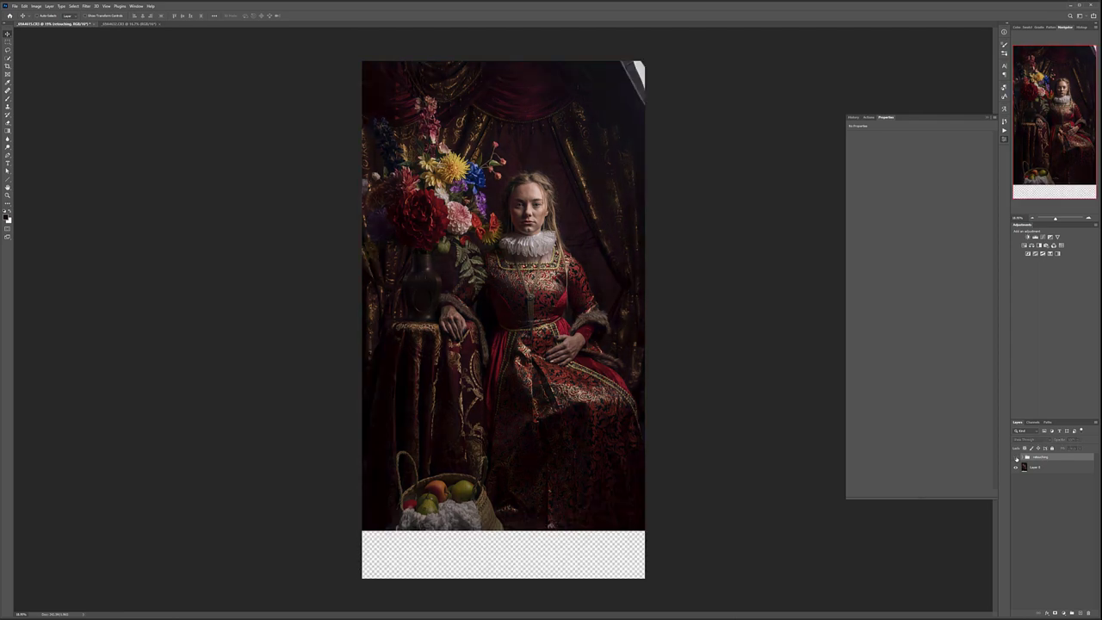
{"action": "left_click", "coordinate": [1016, 458]}
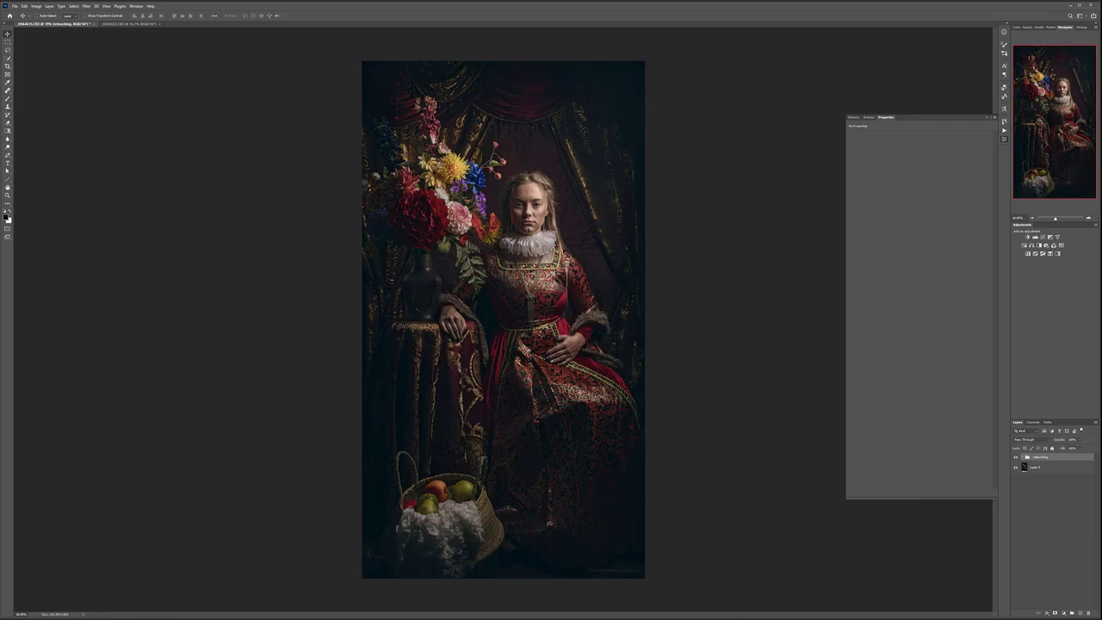